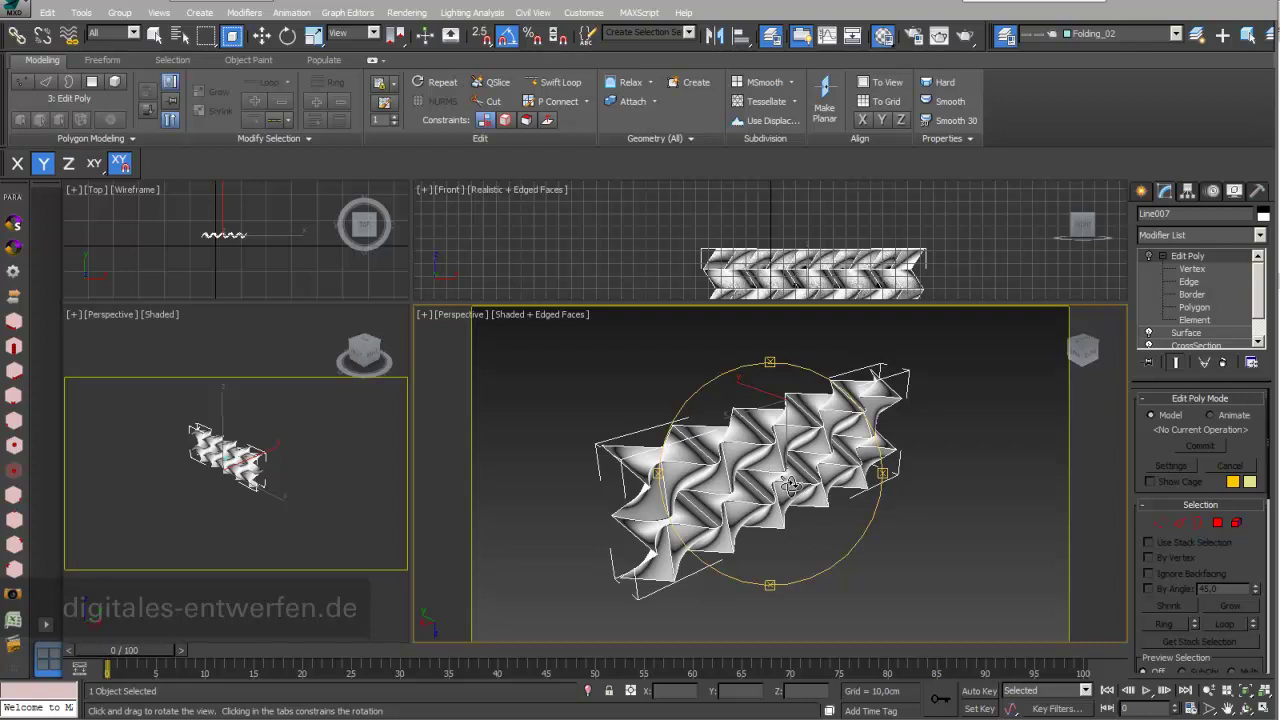
# - Enlarge the Top viewport to full size and hide the existing folded surface
pyautogui.moveTo(776, 455); pyautogui.dragTo(815, 481)
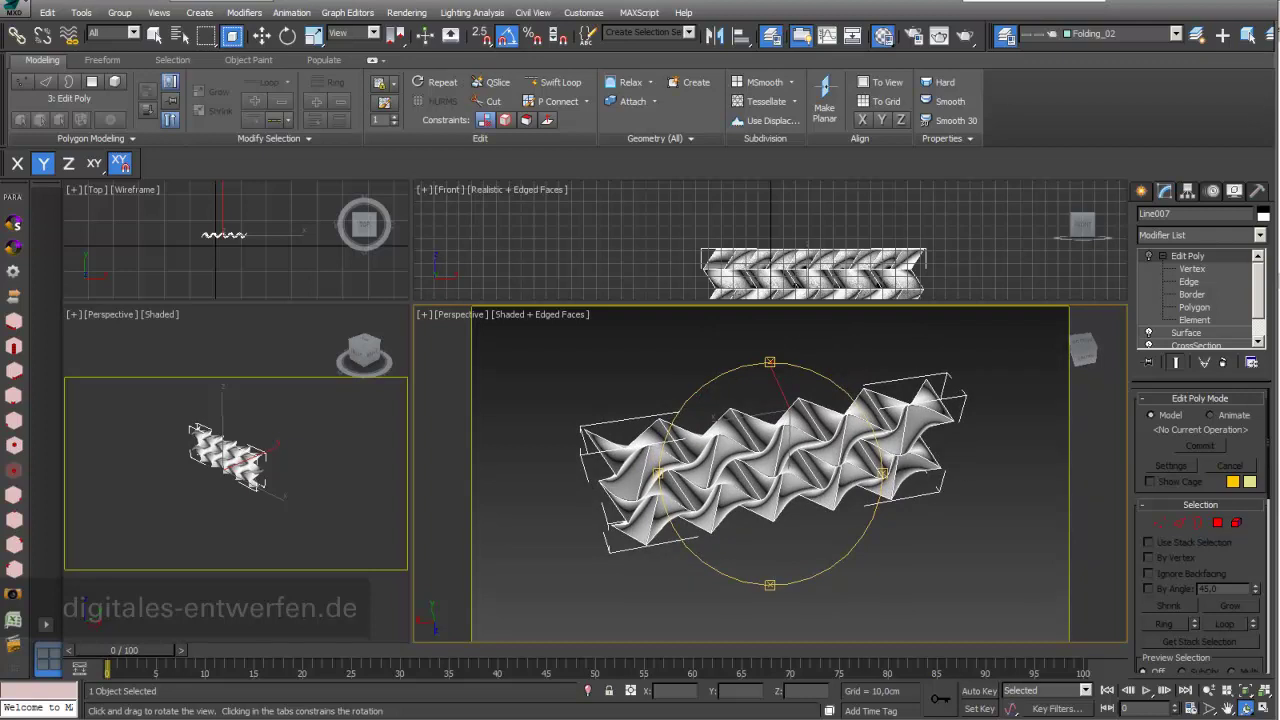
pyautogui.moveTo(815, 481); pyautogui.dragTo(780, 485)
pyautogui.press('w')
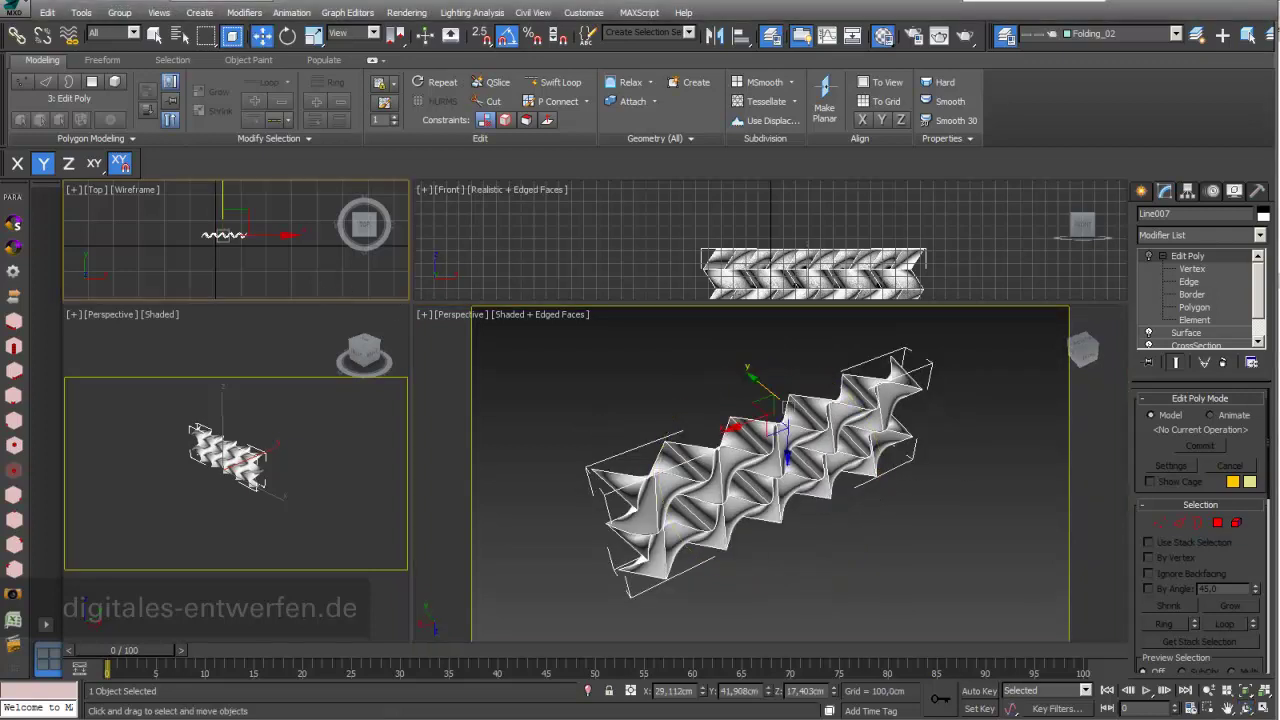
pyautogui.click(1261, 708)
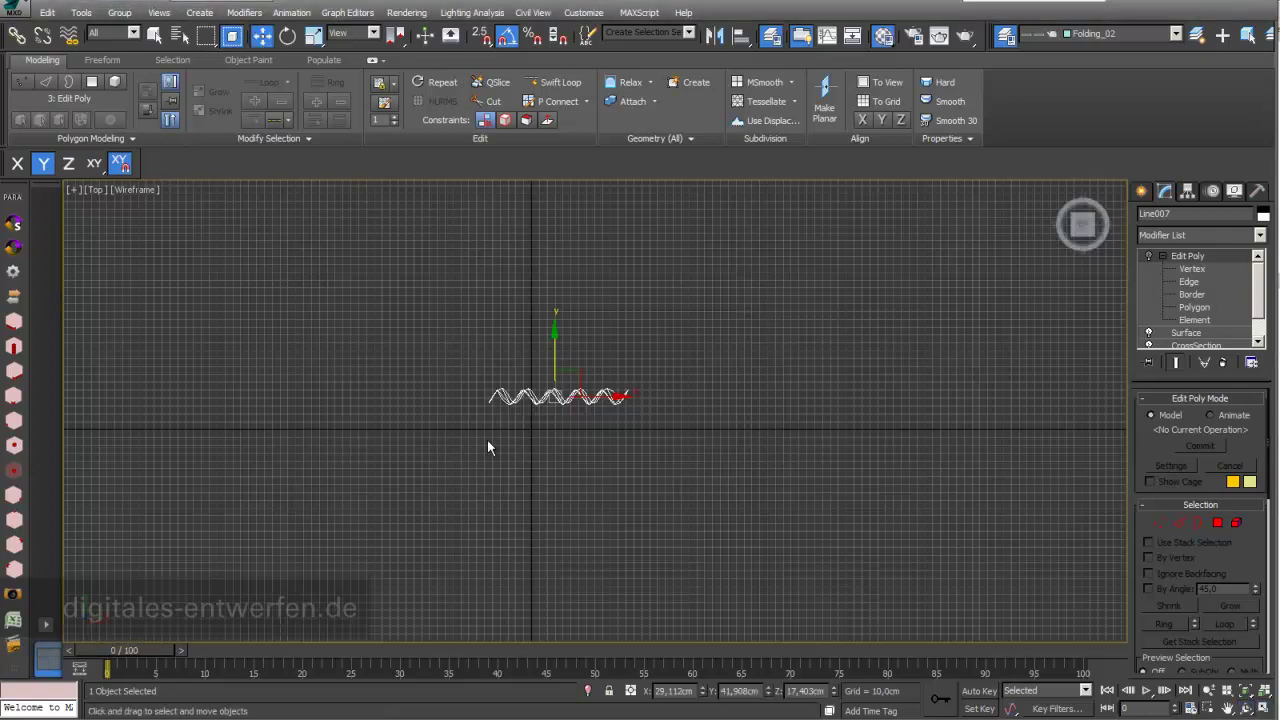
pyautogui.scroll(1, 551, 400)
pyautogui.scroll(4, 553, 398)
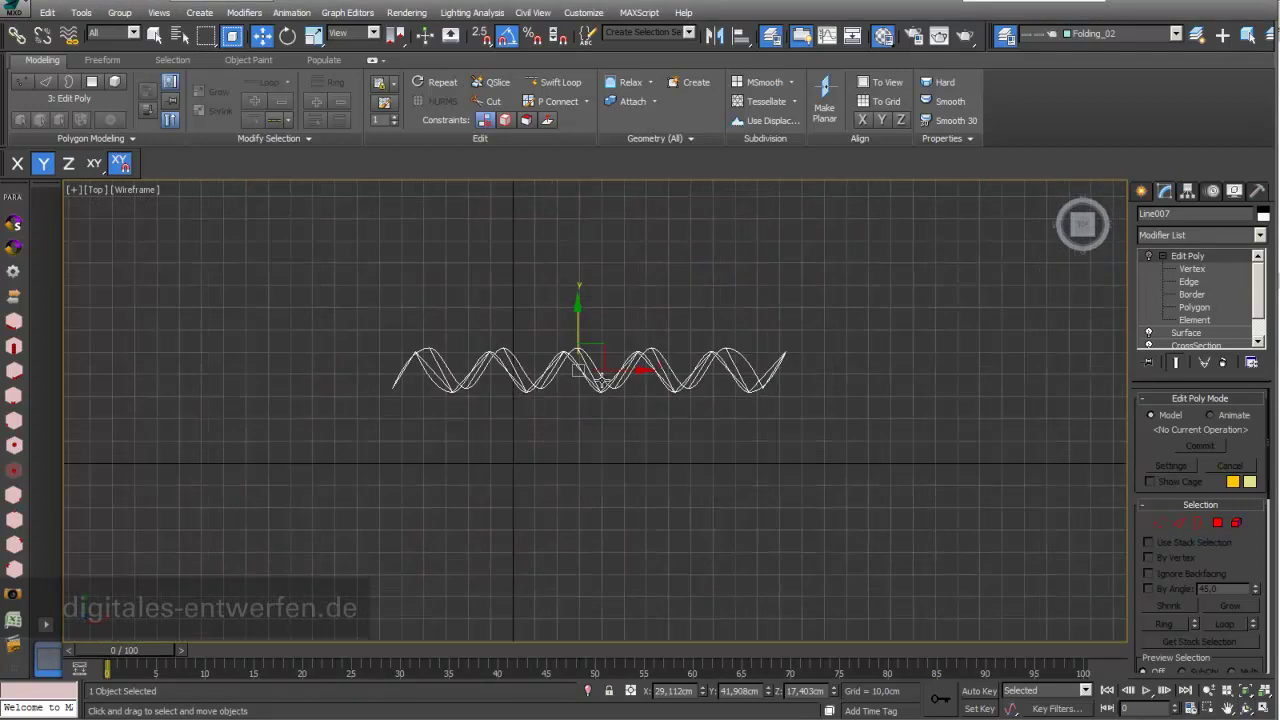
pyautogui.rightClick(597, 379)
pyautogui.click(640, 335)
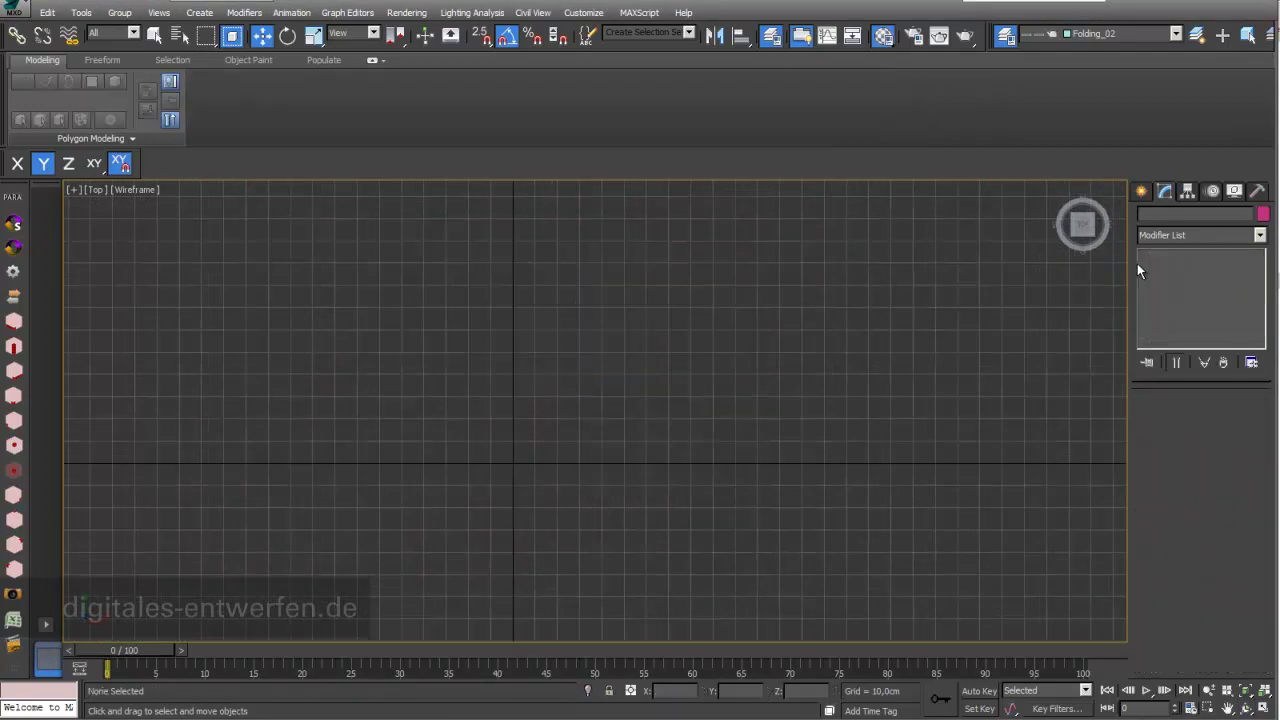
# - Start creating a spline Line with the drag type set to Bezier
pyautogui.click(1139, 192)
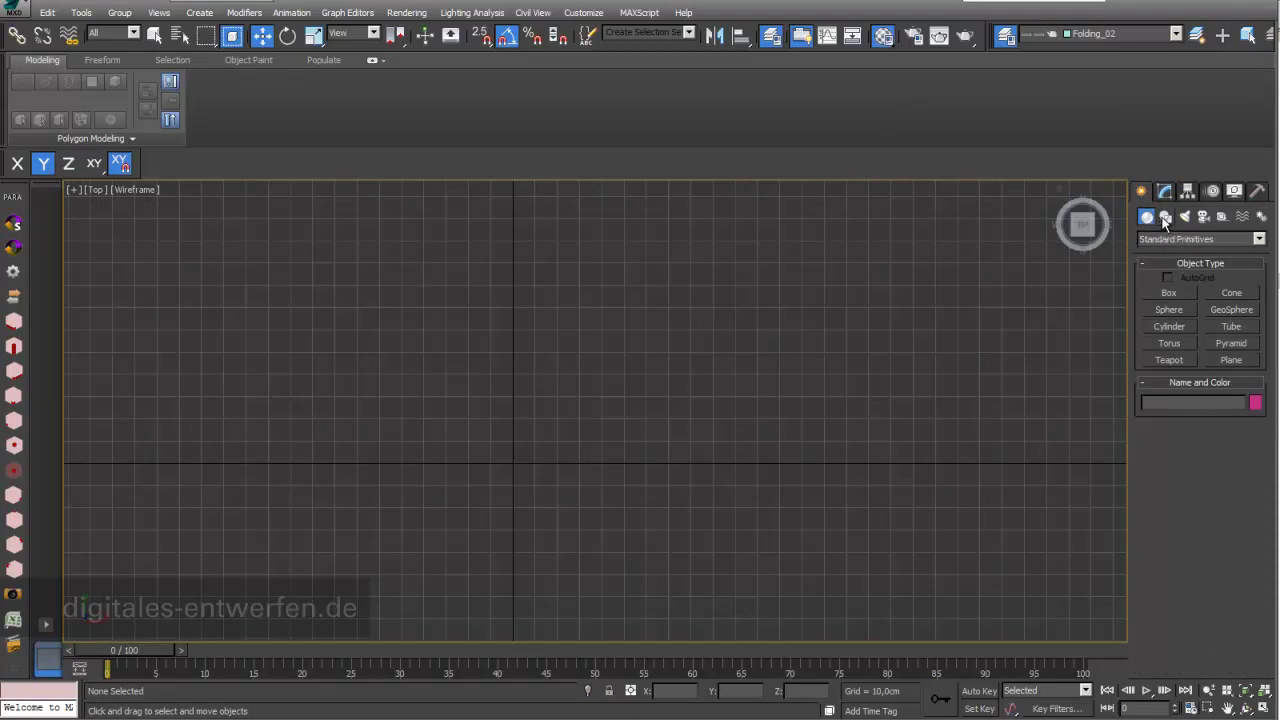
pyautogui.click(1165, 218)
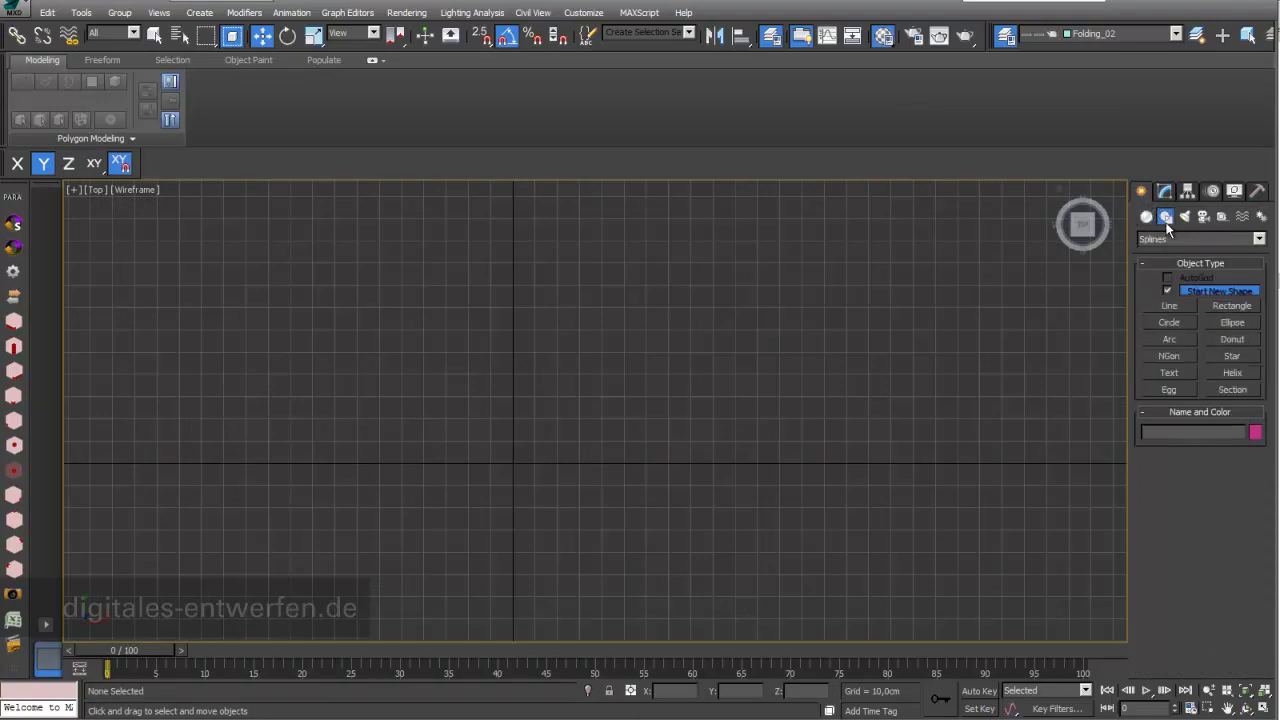
pyautogui.click(1179, 307)
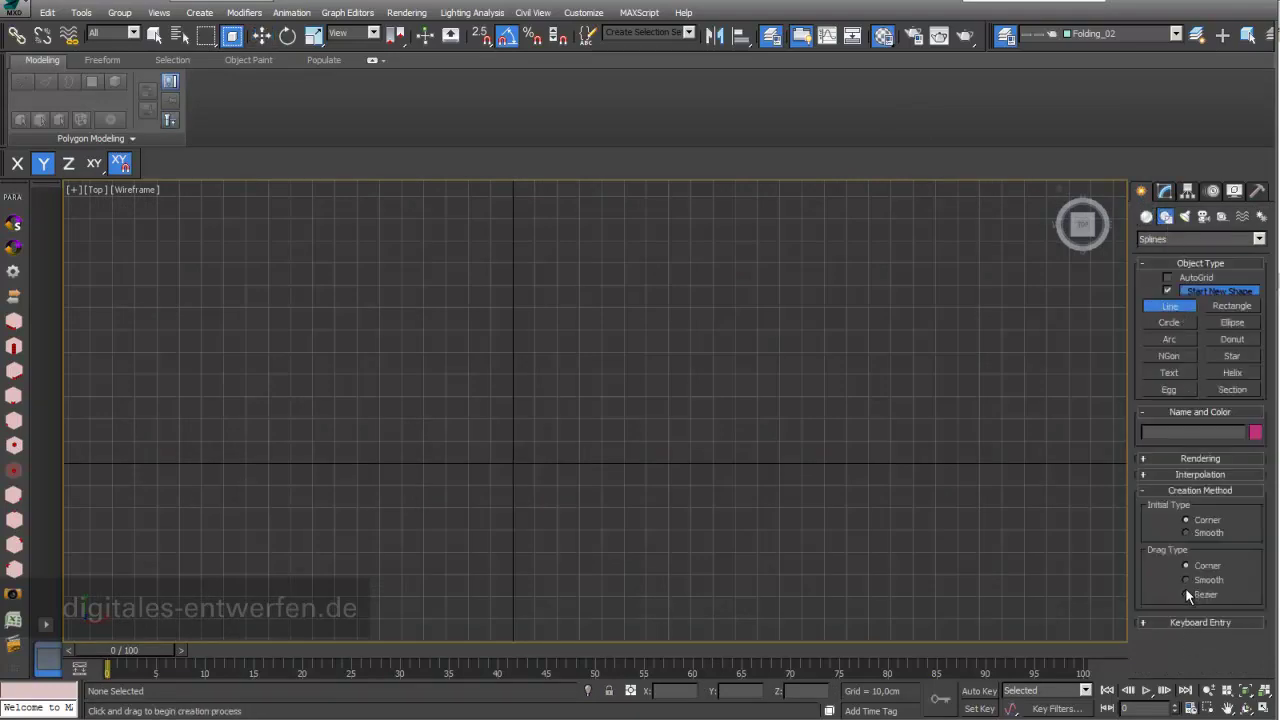
pyautogui.click(1186, 594)
# - Turn on 2.5D snapping and enable snapping to grid points in the Grid and Snap Settings
pyautogui.click(481, 37)
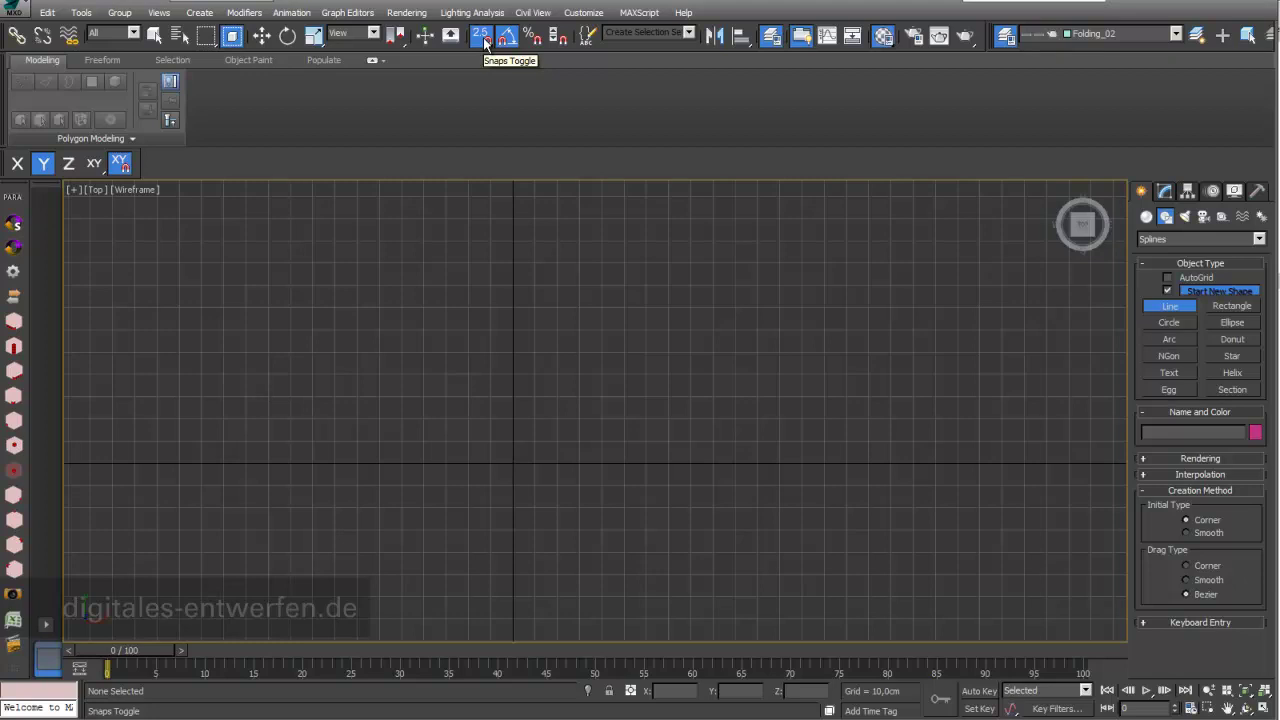
pyautogui.rightClick(485, 42)
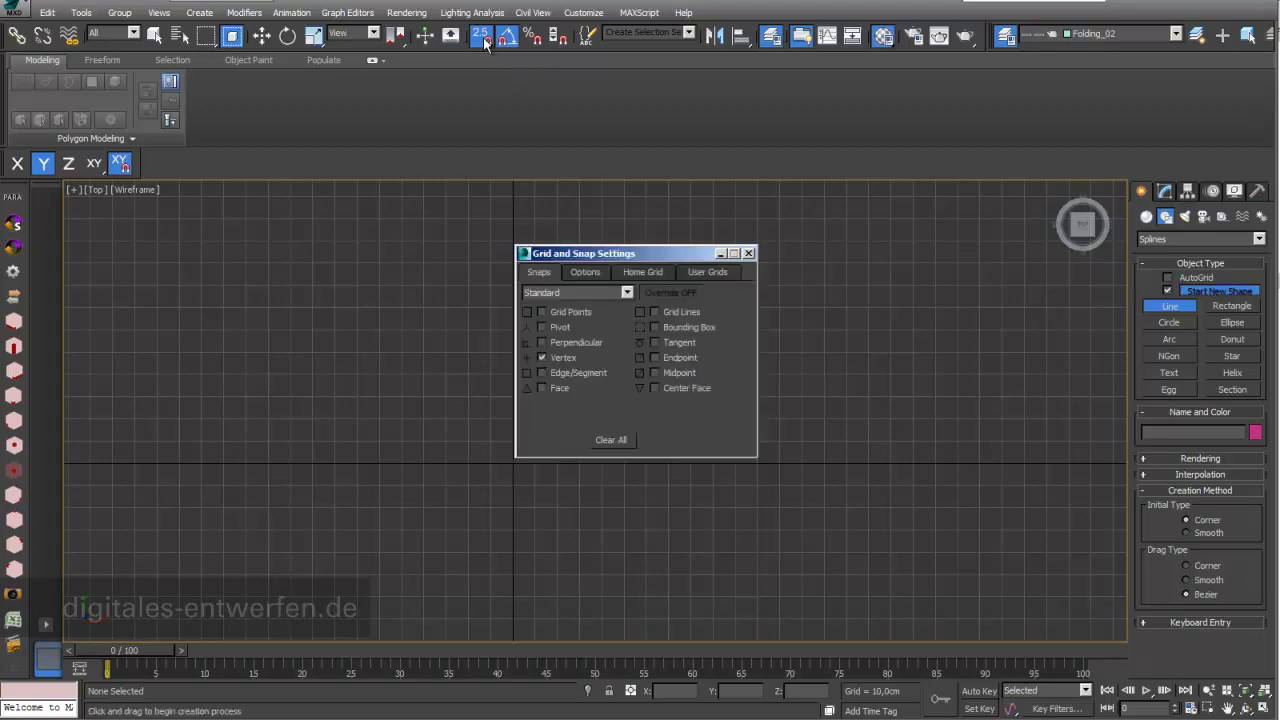
pyautogui.click(541, 312)
pyautogui.moveTo(659, 248); pyautogui.dragTo(823, 177)
pyautogui.click(912, 178)
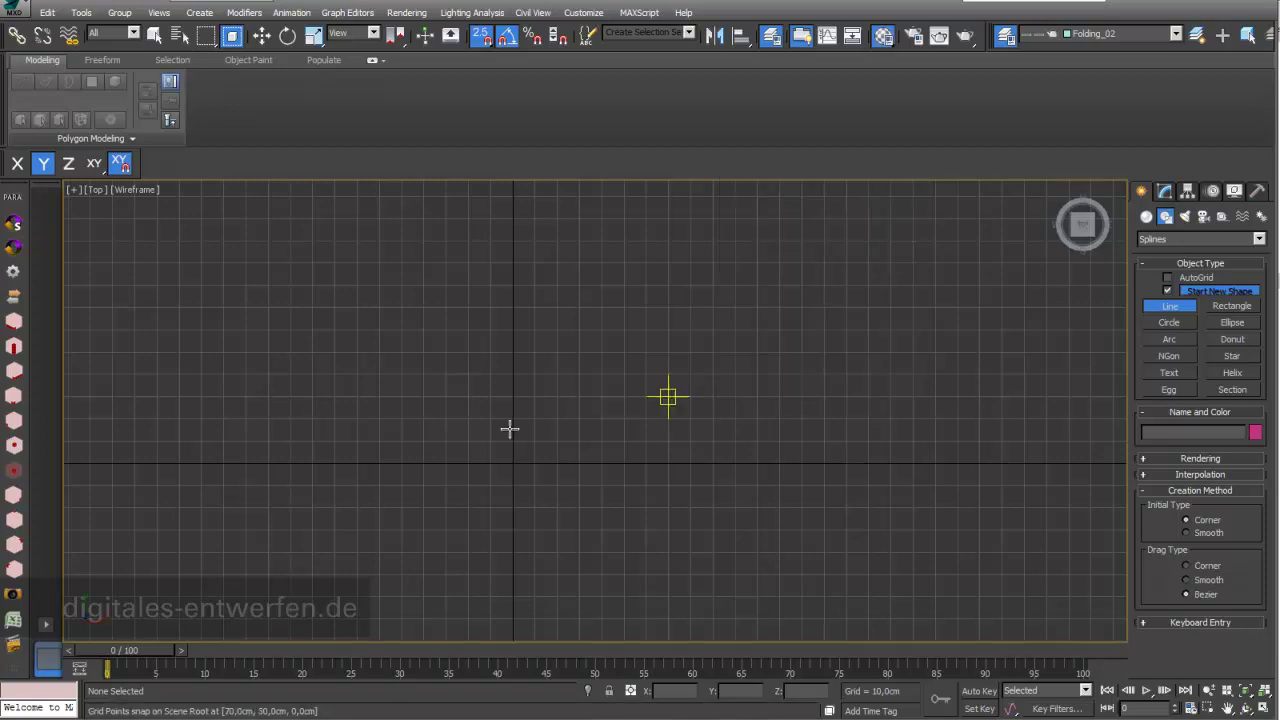
# - With the Smooth drag type, draw a wave line from the origin to X 160 cm, alternating between Y 0 and 20 cm every 20 cm
pyautogui.moveTo(532, 417); pyautogui.dragTo(490, 378, button='middle')
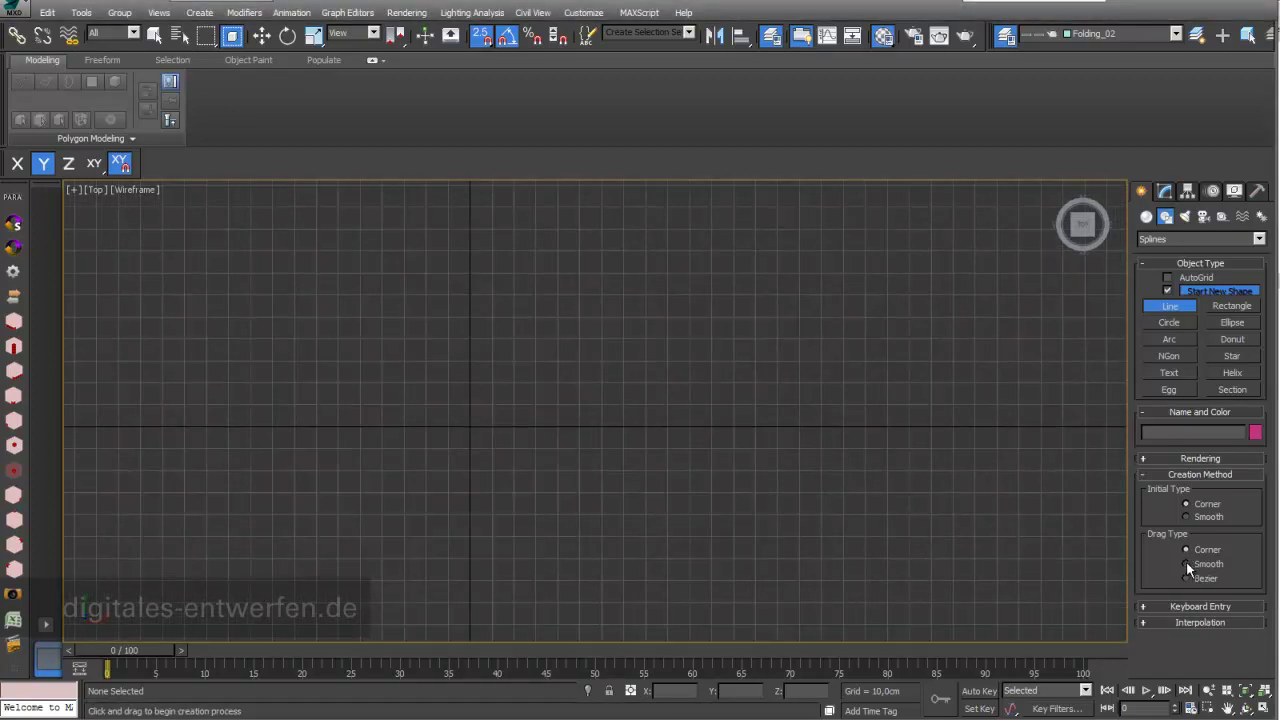
pyautogui.click(1187, 565)
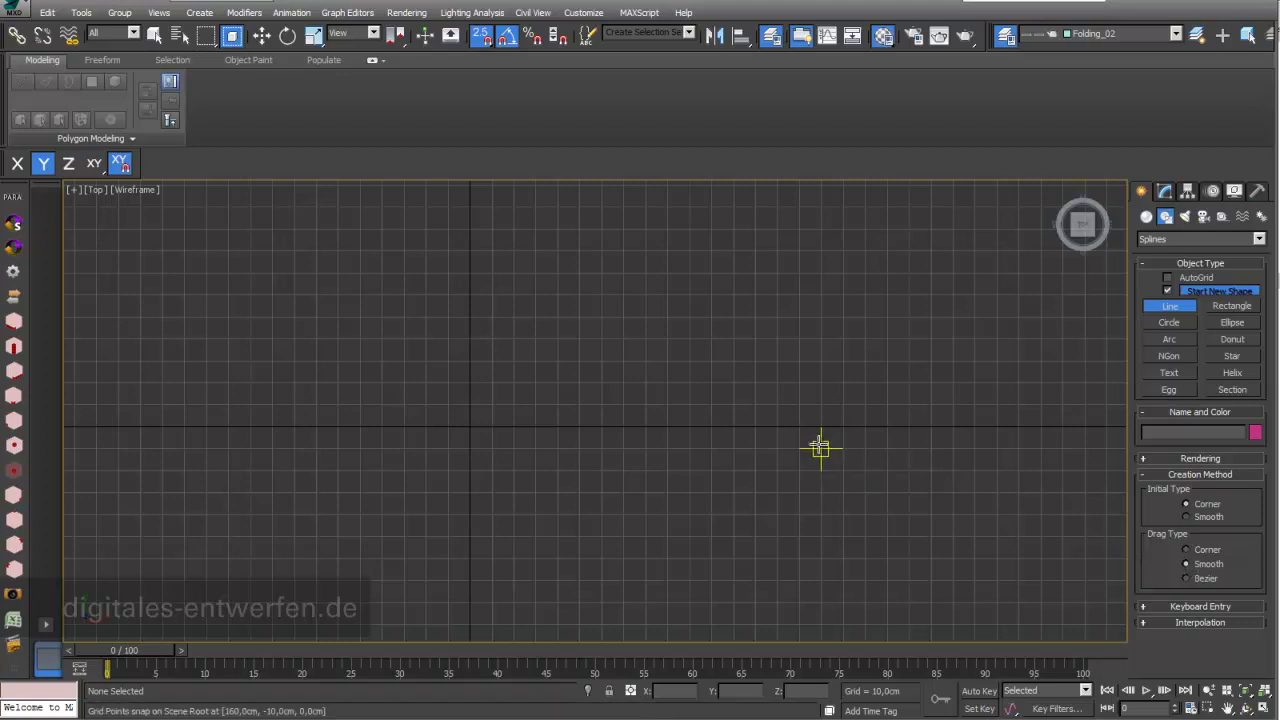
pyautogui.click(470, 426)
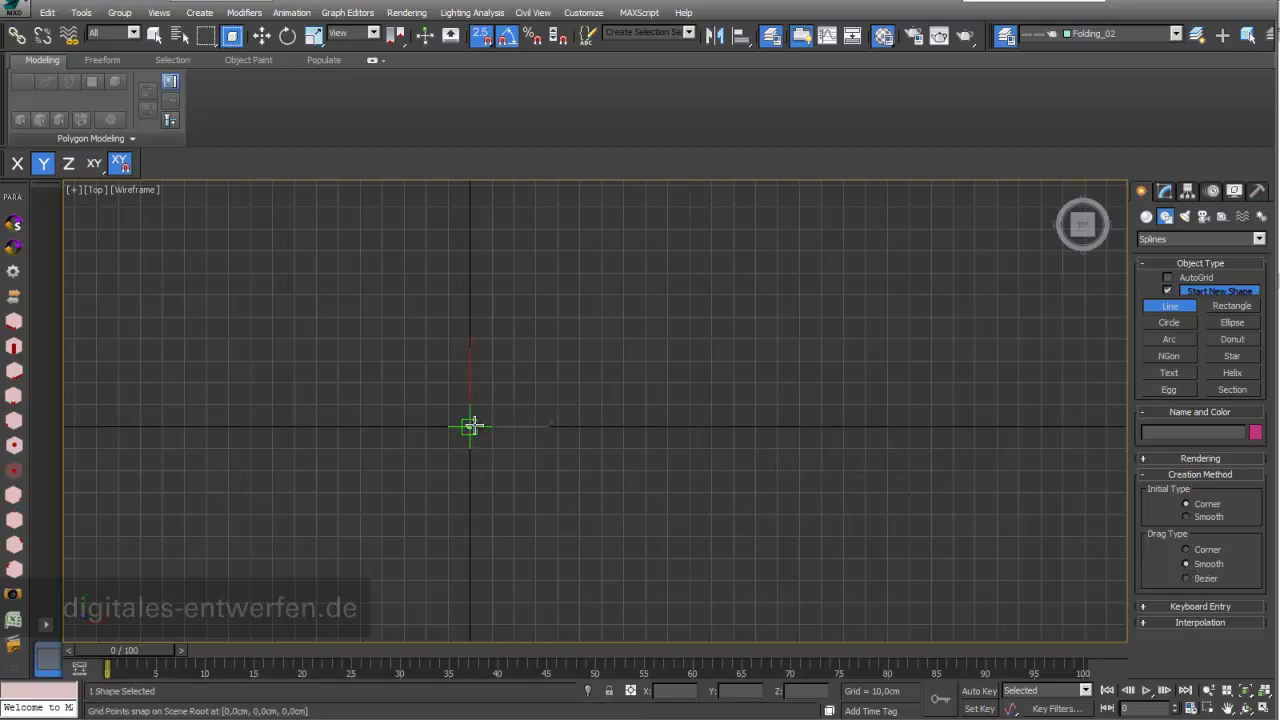
pyautogui.click(513, 383)
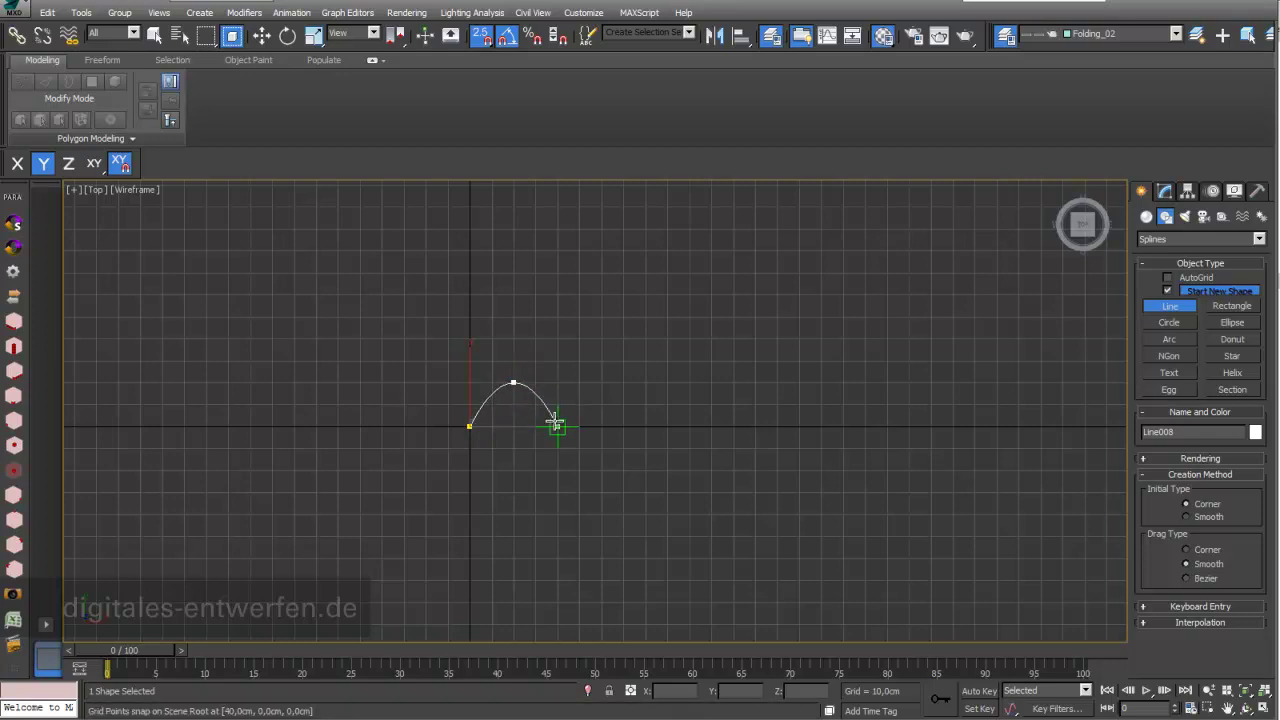
pyautogui.click(556, 426)
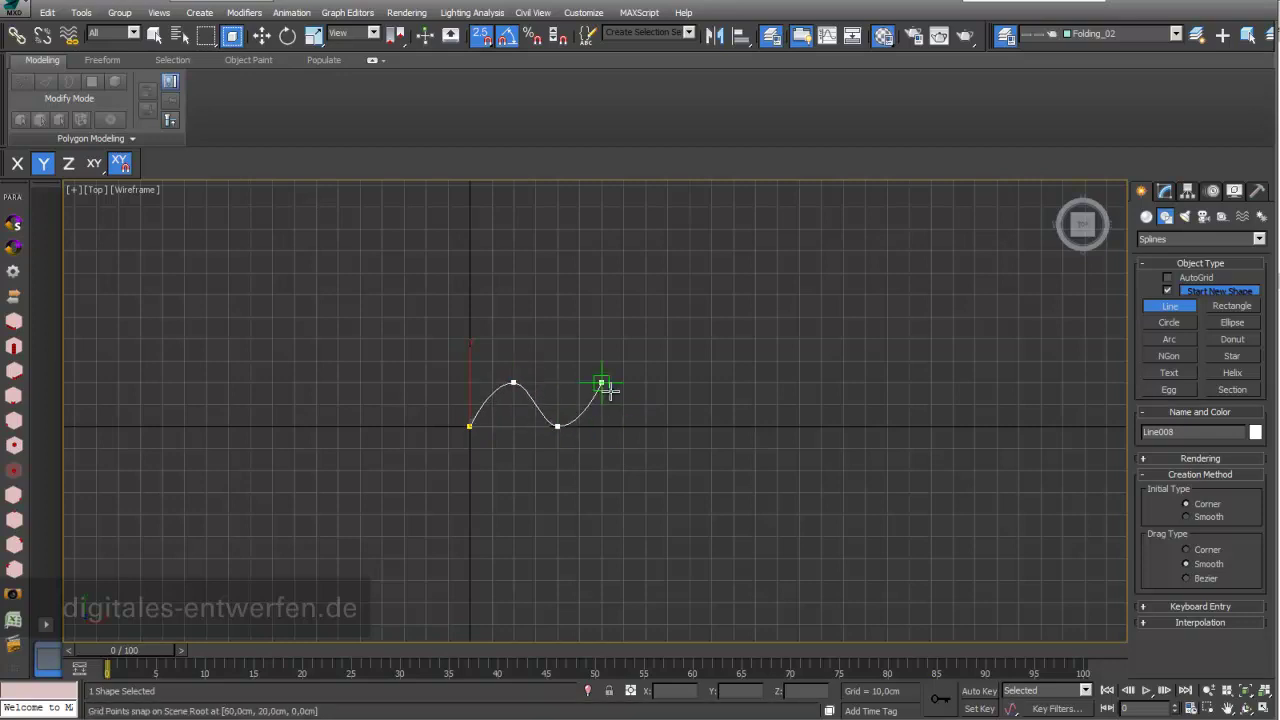
pyautogui.click(601, 383)
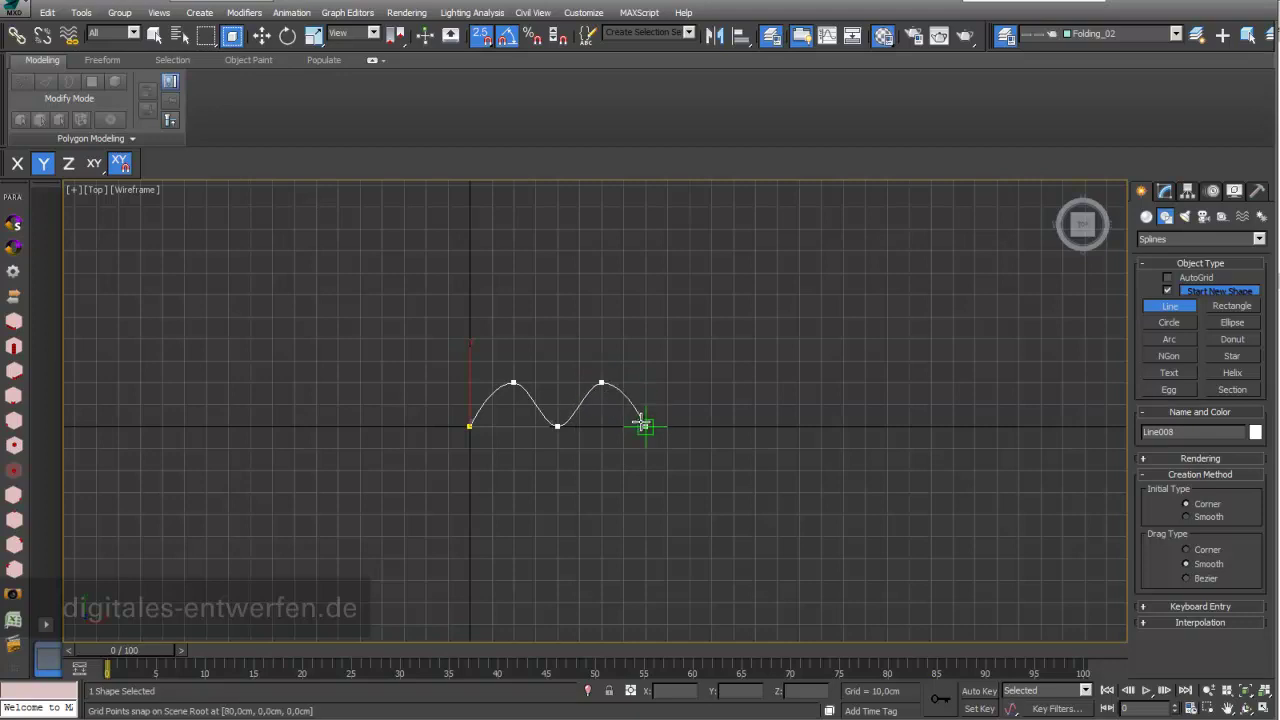
pyautogui.click(644, 426)
pyautogui.click(689, 383)
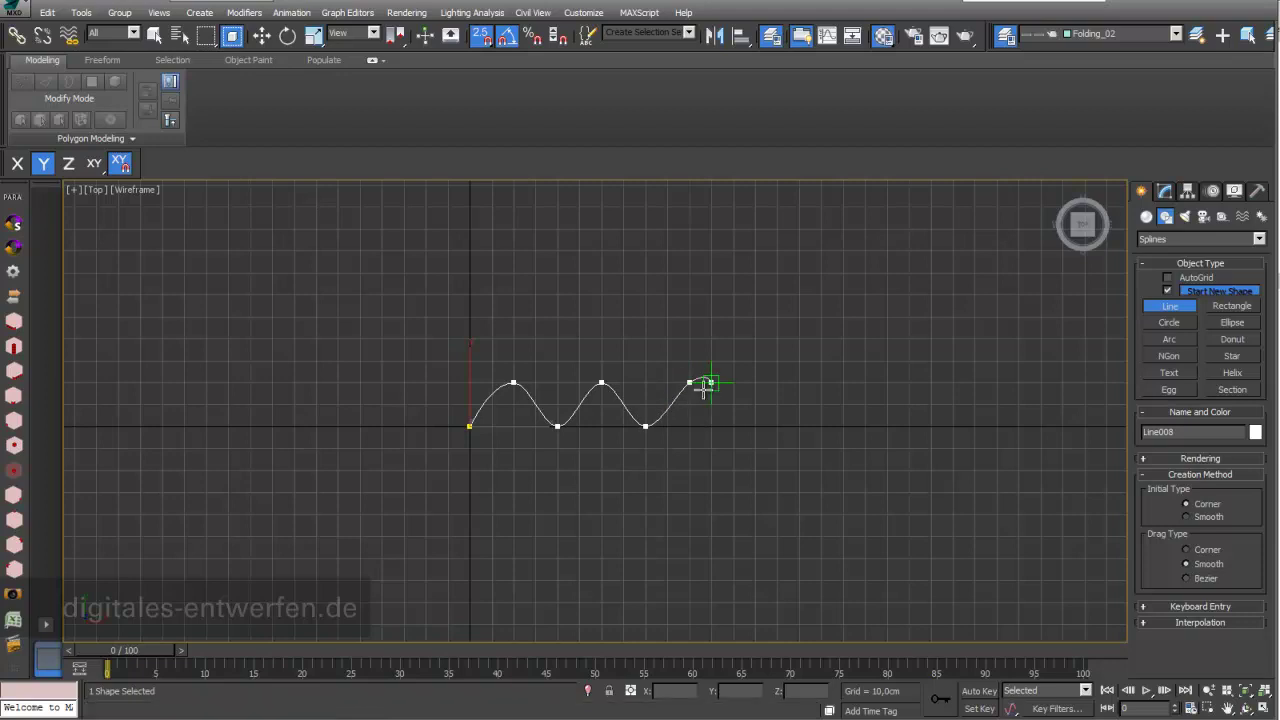
pyautogui.click(733, 426)
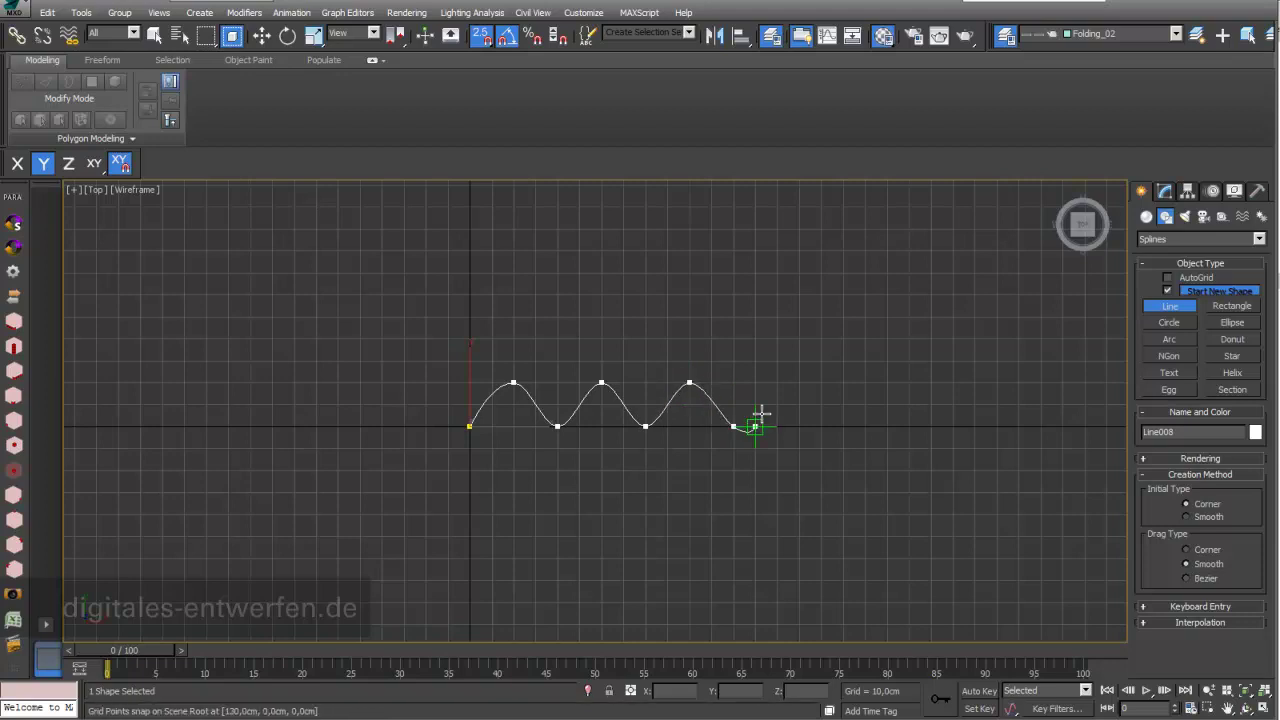
pyautogui.click(777, 383)
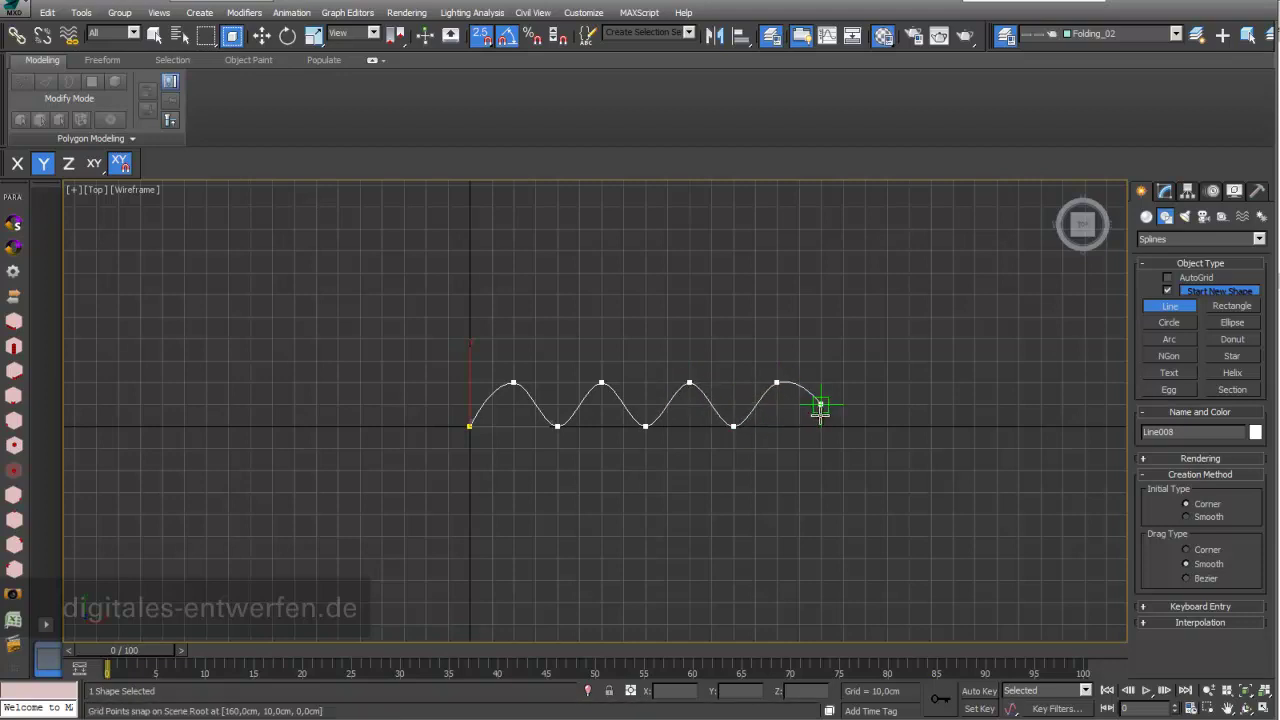
pyautogui.click(820, 426)
pyautogui.rightClick(820, 426)
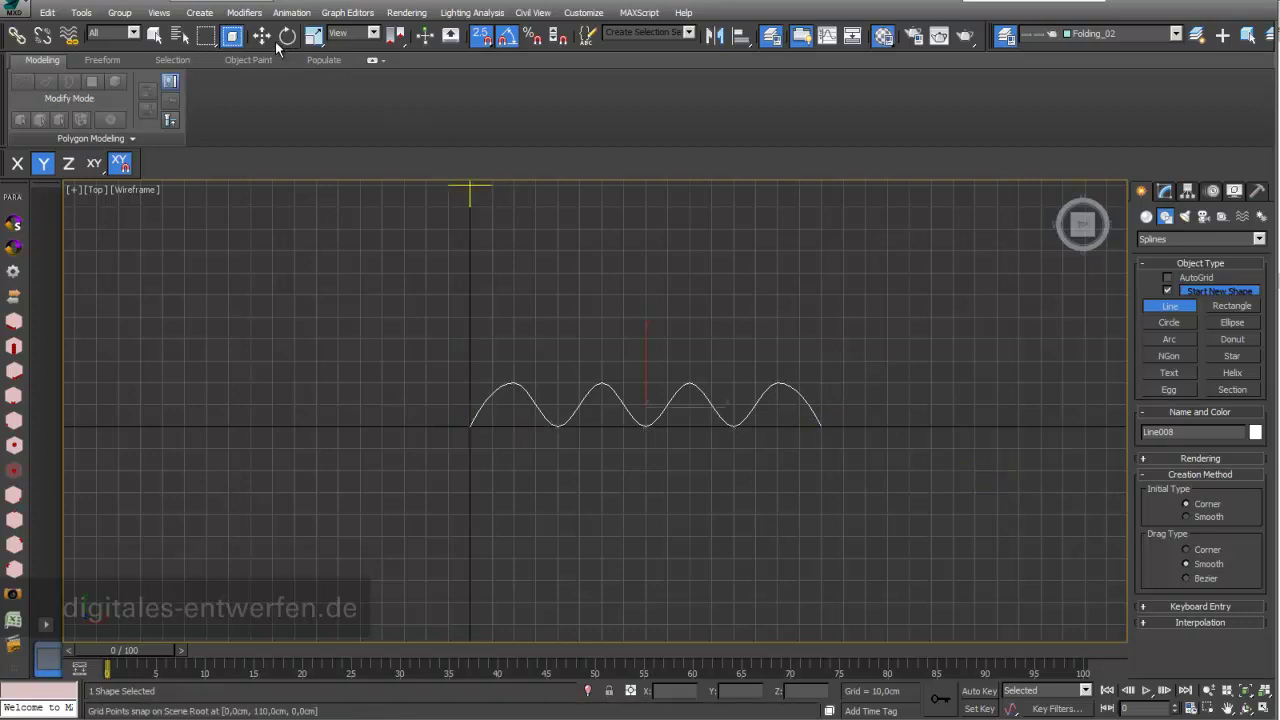
# - Leave line creation, turn off snapping and restore the four-viewport layout with enlarged Top and Front views framed on the wave line
pyautogui.press('w')
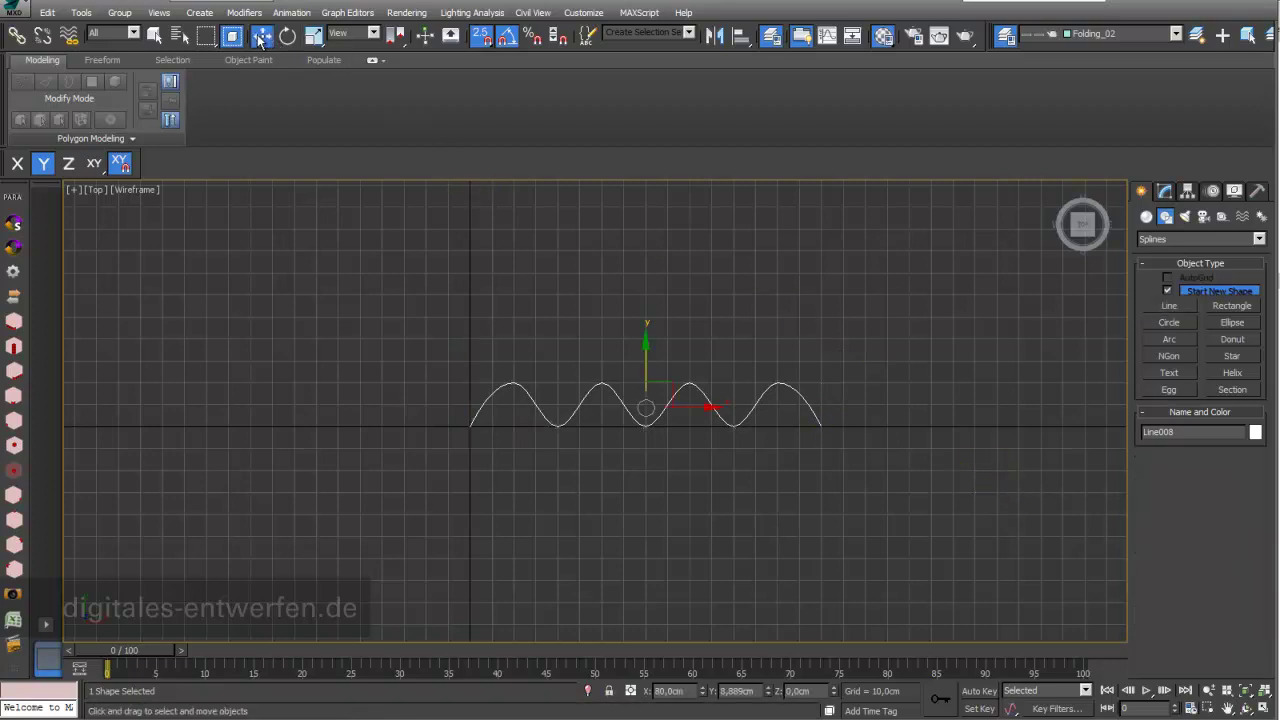
pyautogui.click(481, 38)
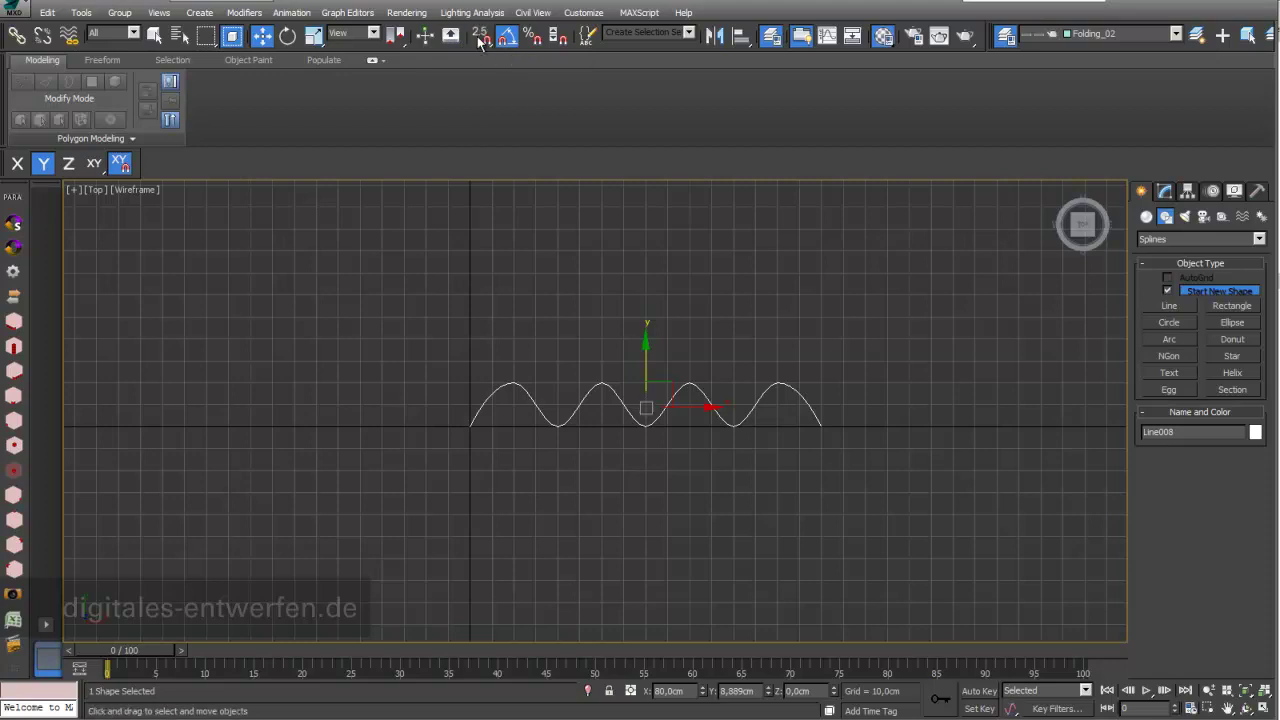
pyautogui.click(1265, 709)
pyautogui.rightClick(576, 244)
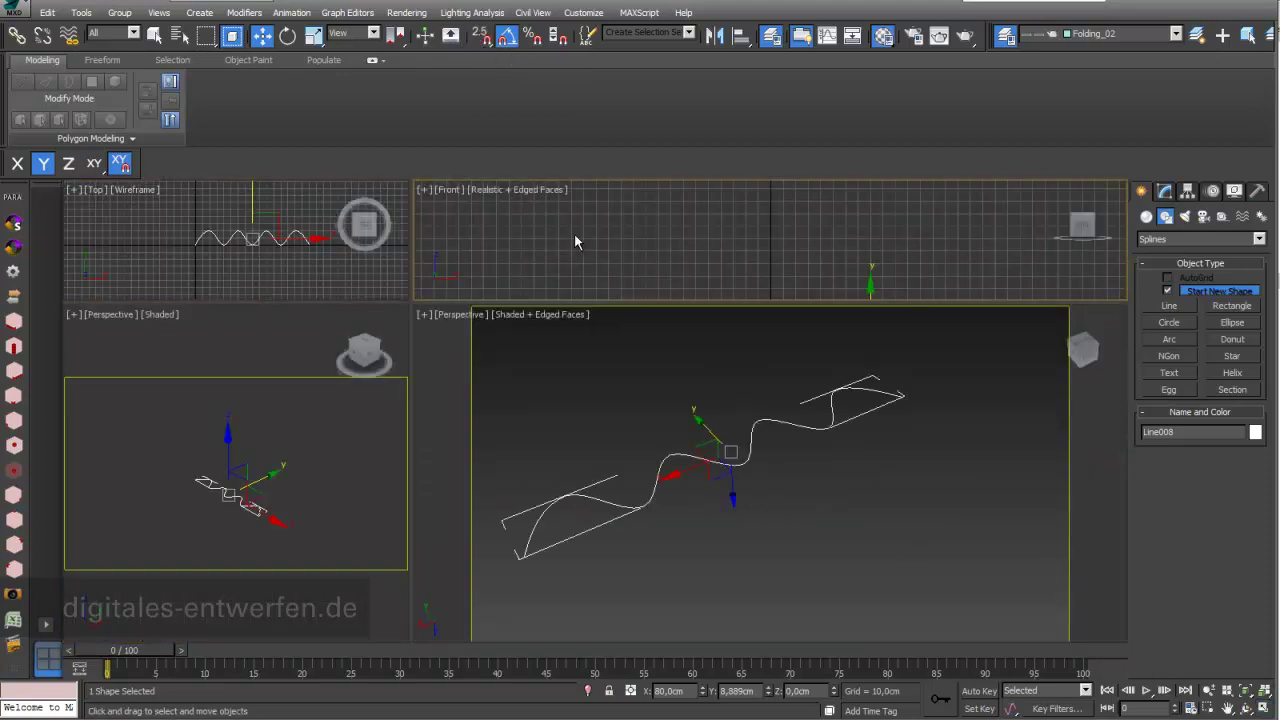
pyautogui.click(1265, 690)
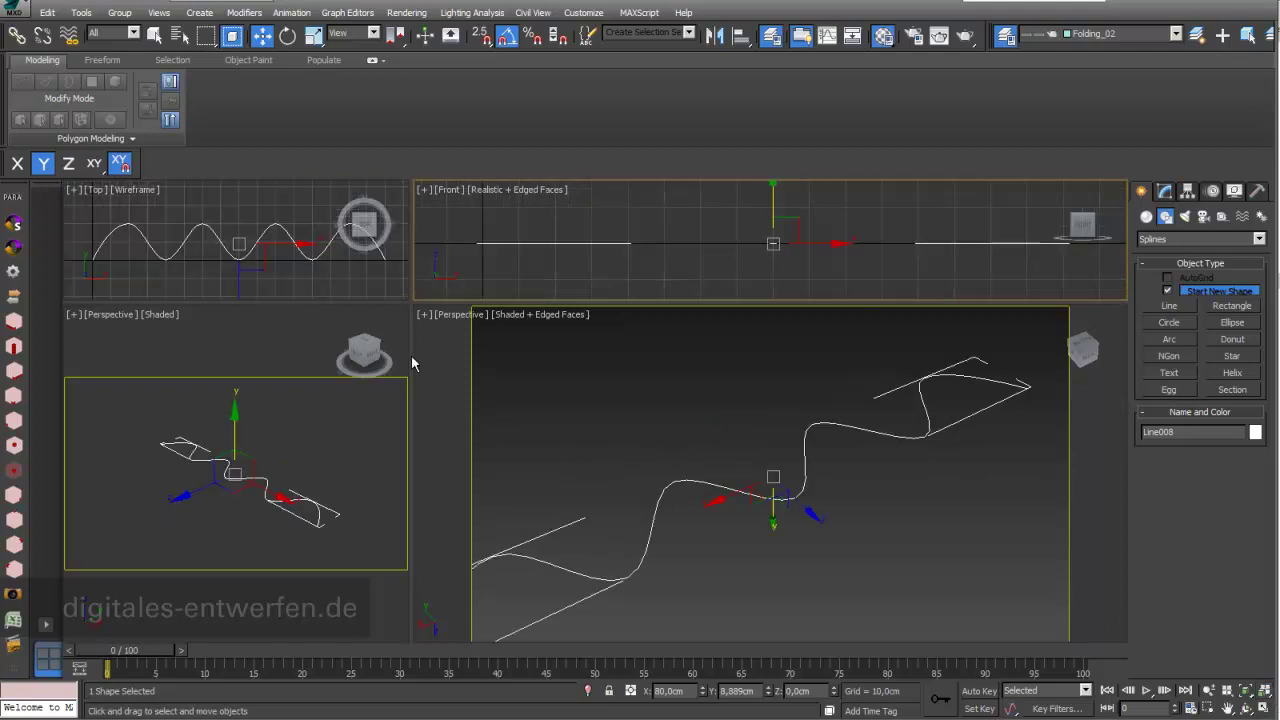
pyautogui.moveTo(406, 302); pyautogui.dragTo(532, 570)
pyautogui.scroll(-2, 723, 306)
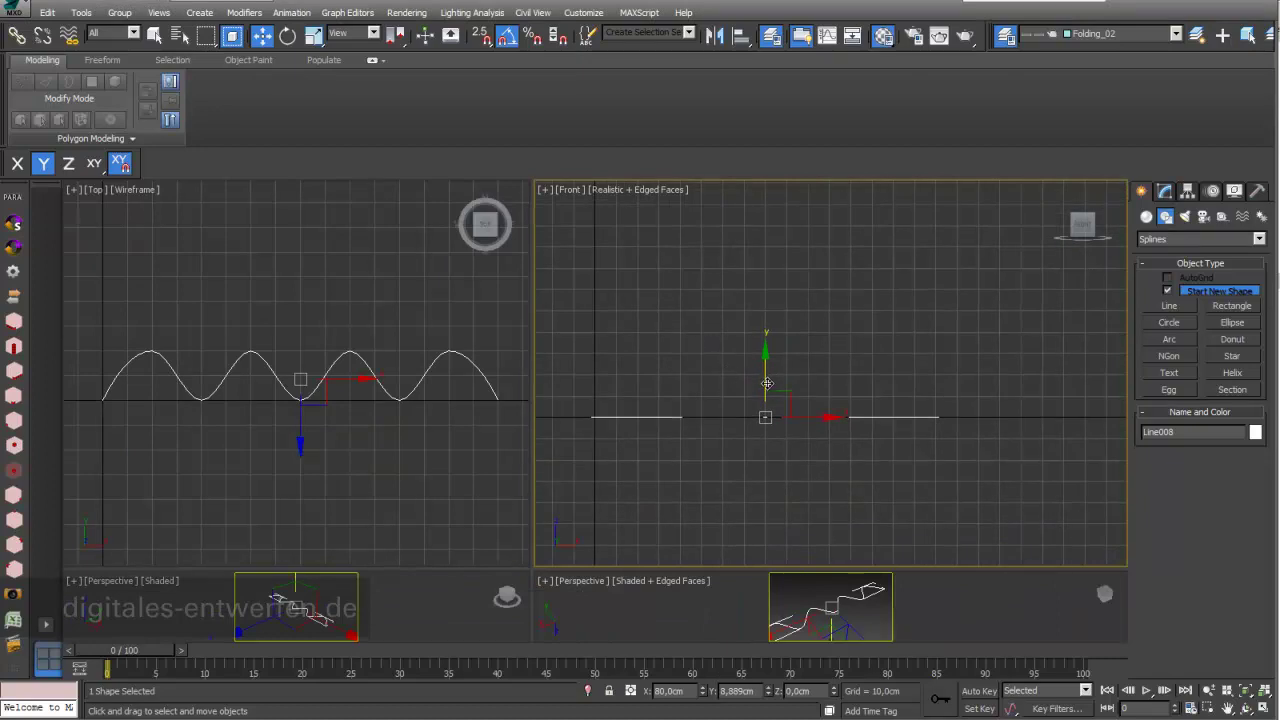
# - Clone the wave line upward in the Front view as four copies spaced about 14.7 cm apart
pyautogui.keyDown('shift'); pyautogui.moveTo(766, 383); pyautogui.dragTo(766, 352); pyautogui.keyUp('shift')
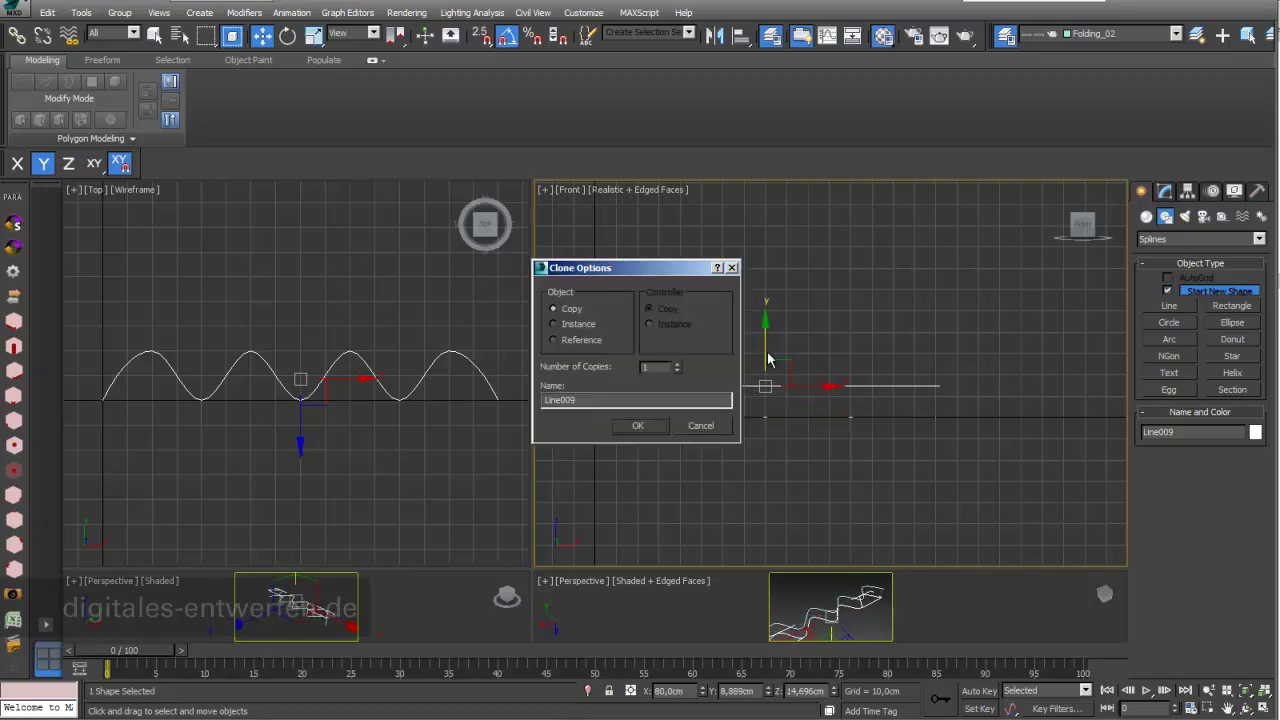
pyautogui.click(677, 365)
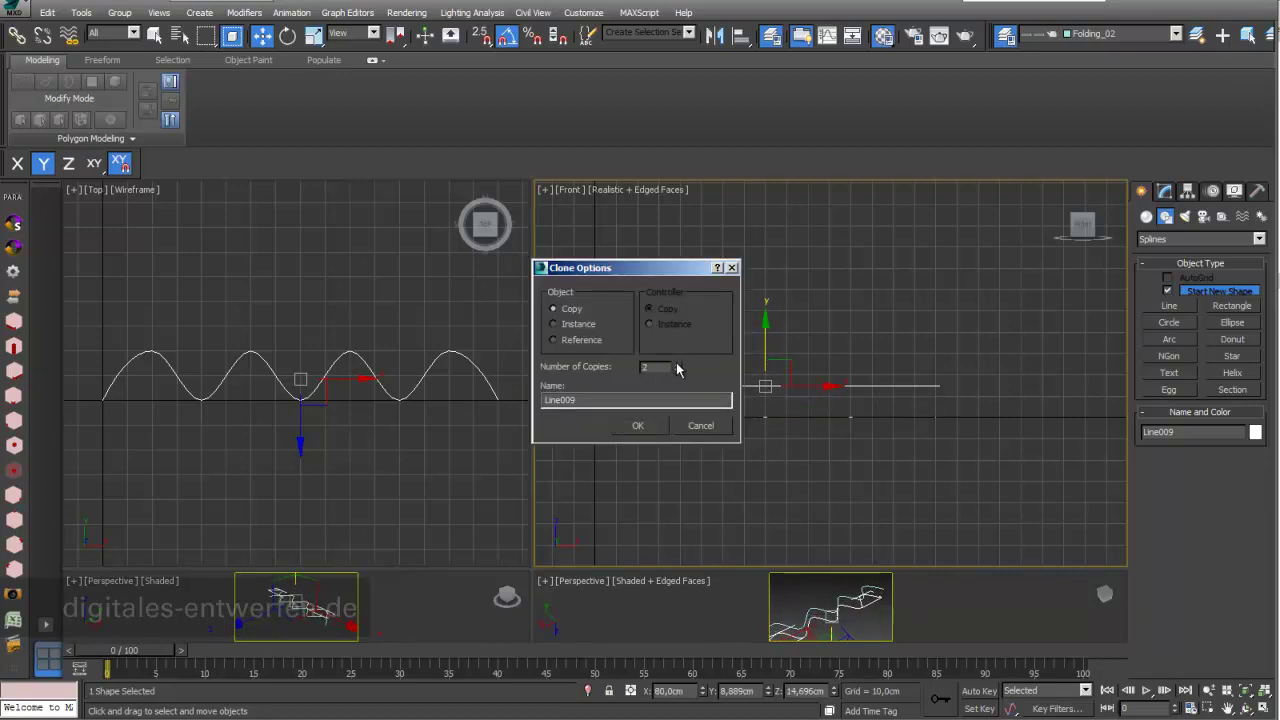
pyautogui.click(647, 427)
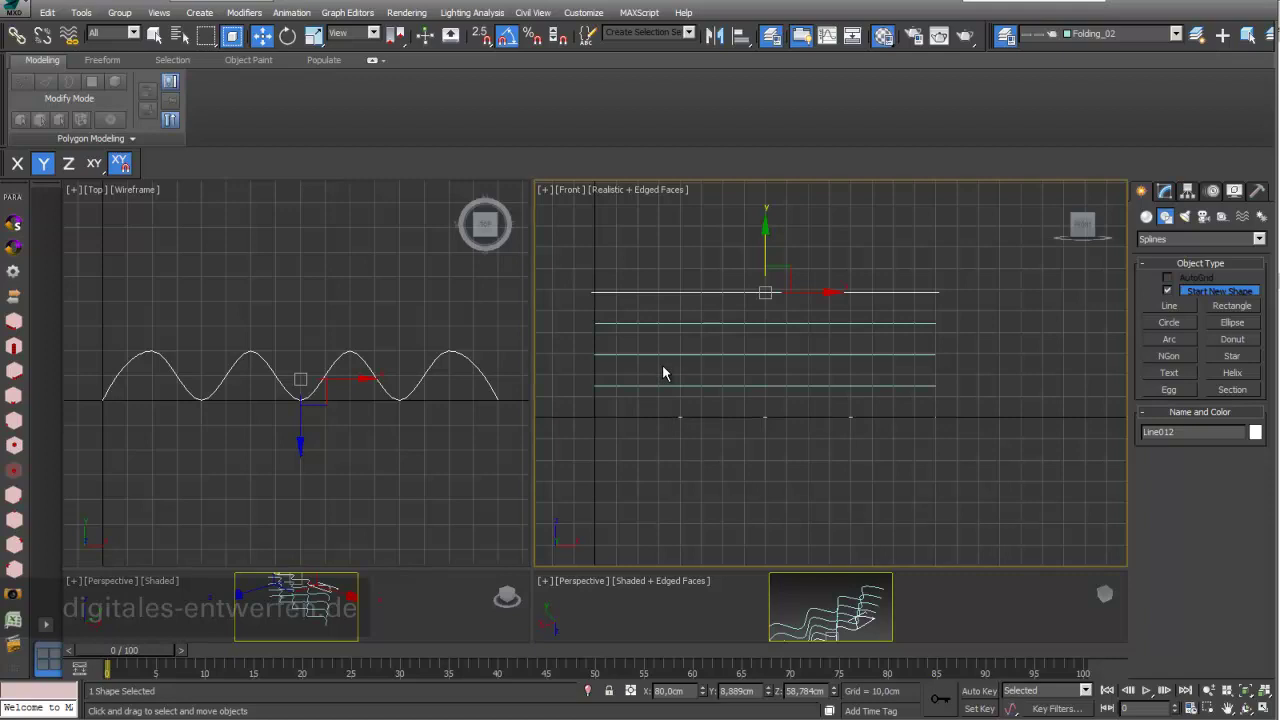
# - Mirror the second wave line from the bottom about the Z axis in the Front view with No Clone
pyautogui.click(680, 417)
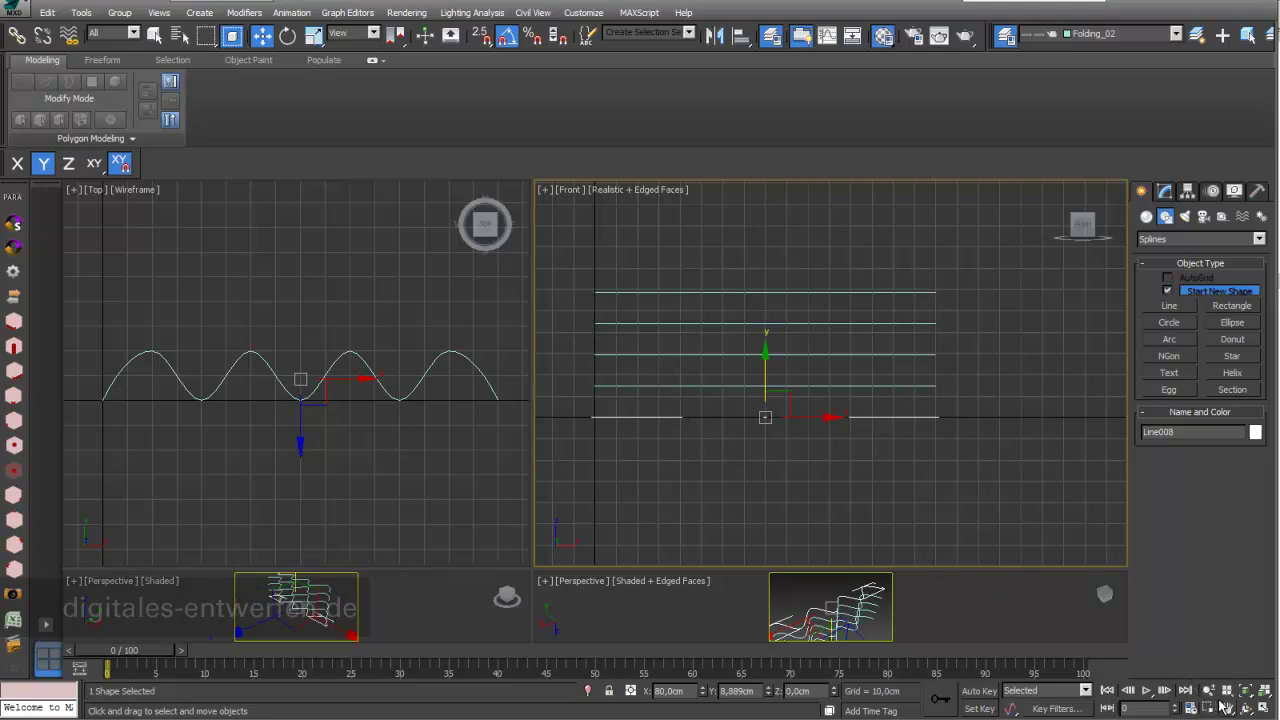
pyautogui.click(701, 385)
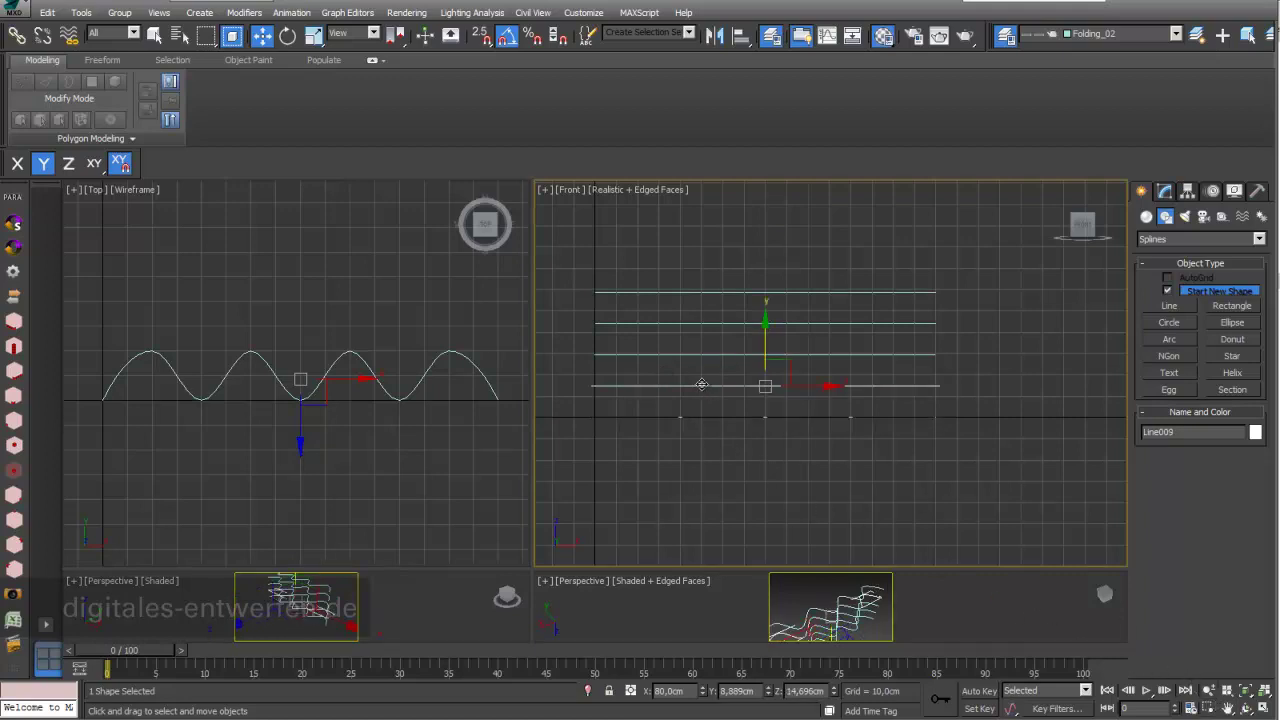
pyautogui.click(716, 38)
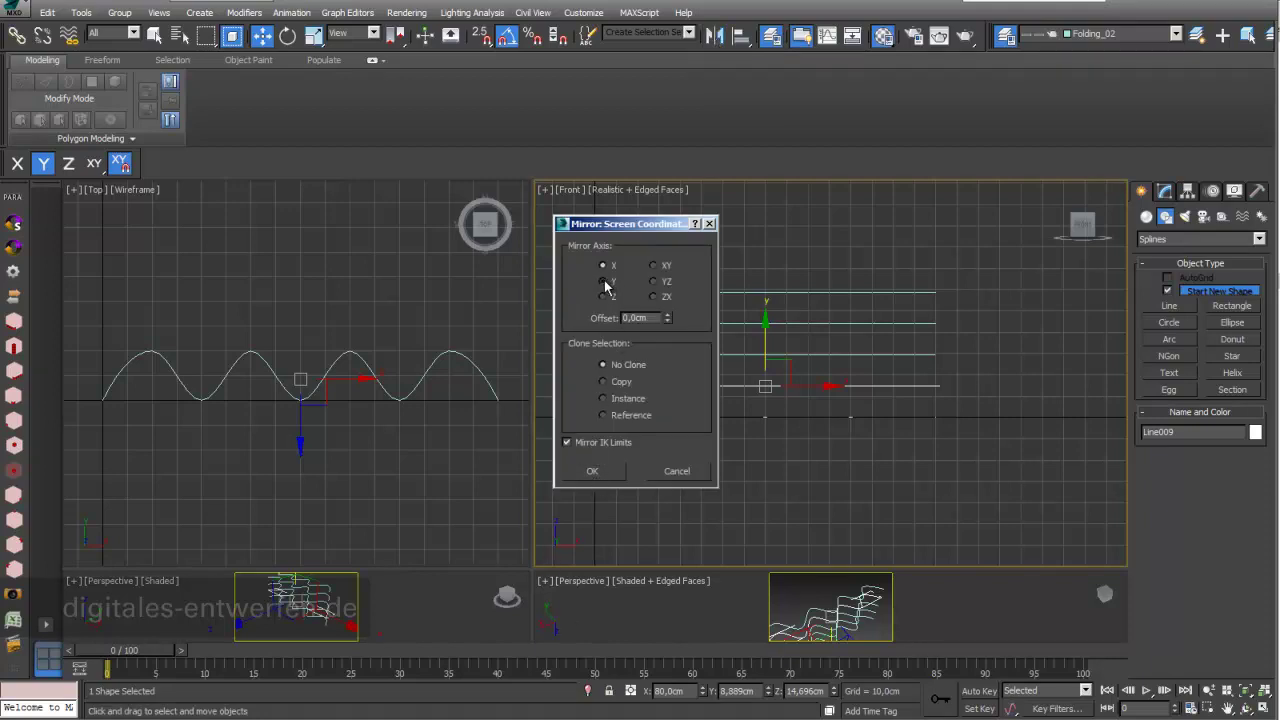
pyautogui.click(603, 297)
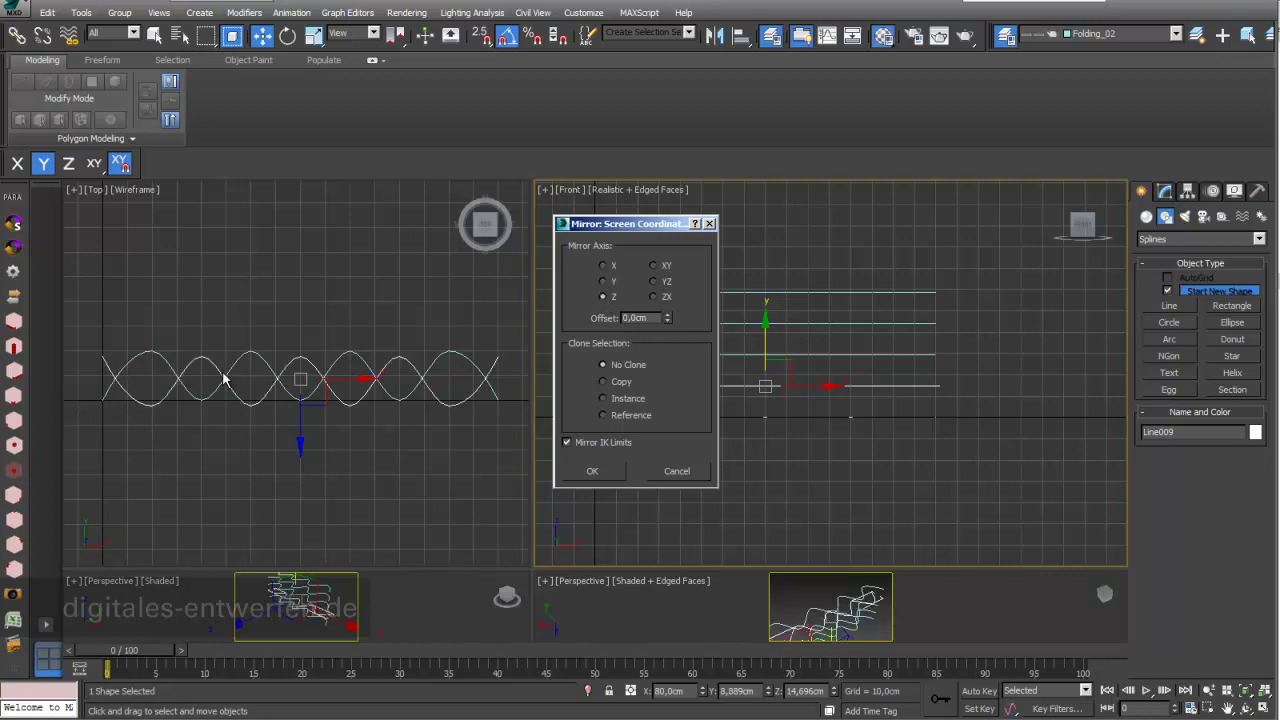
pyautogui.click(603, 471)
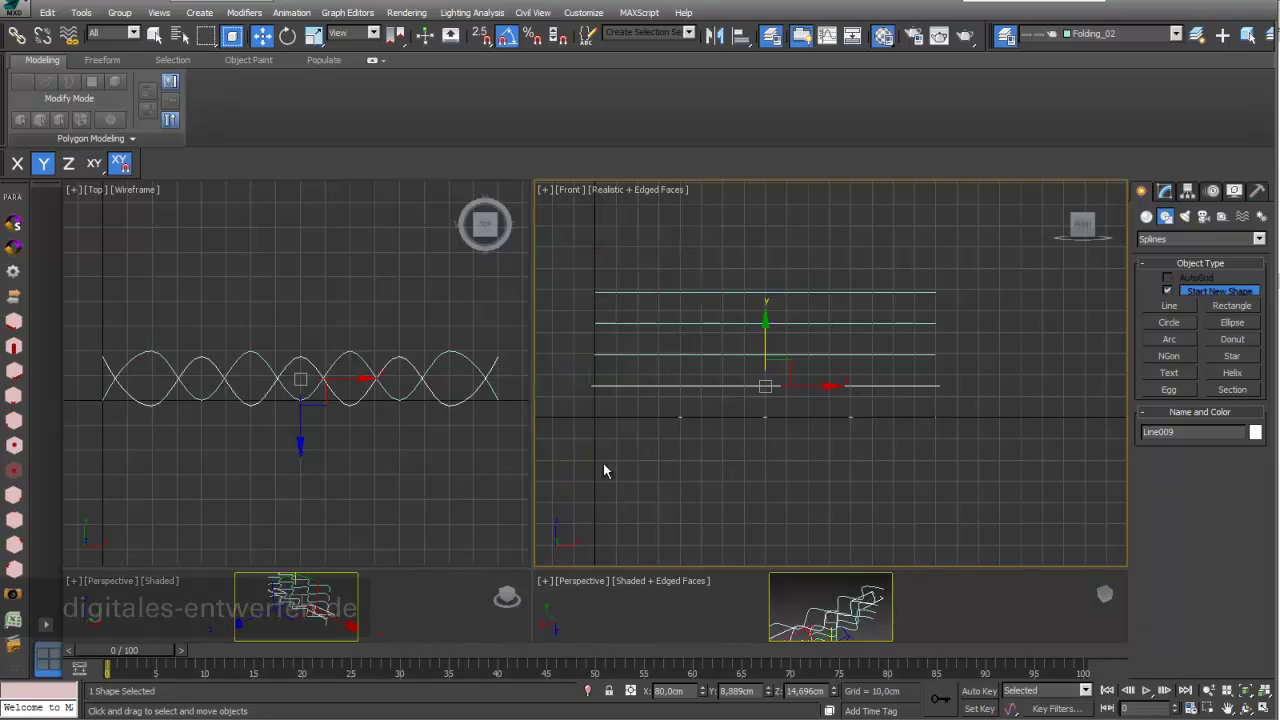
# - Mirror the fourth wave line from the bottom about the Z axis in the Front view with No Clone
pyautogui.click(731, 323)
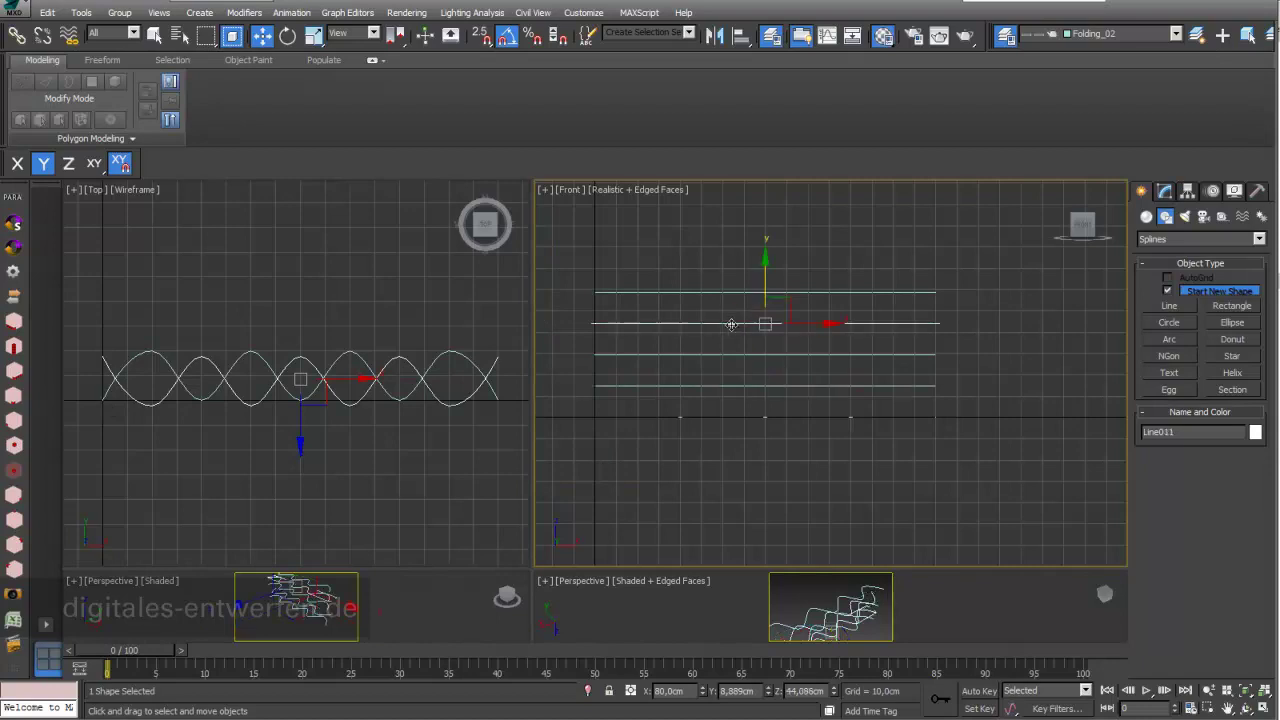
pyautogui.click(714, 36)
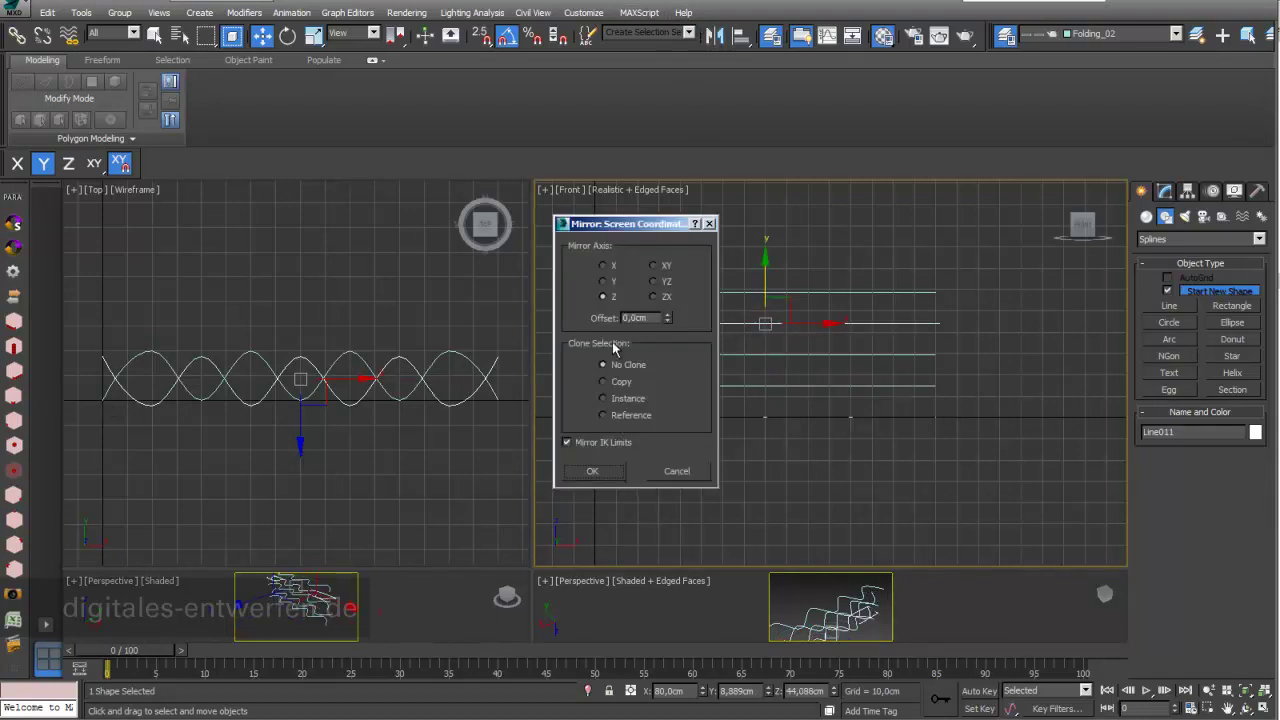
pyautogui.click(603, 476)
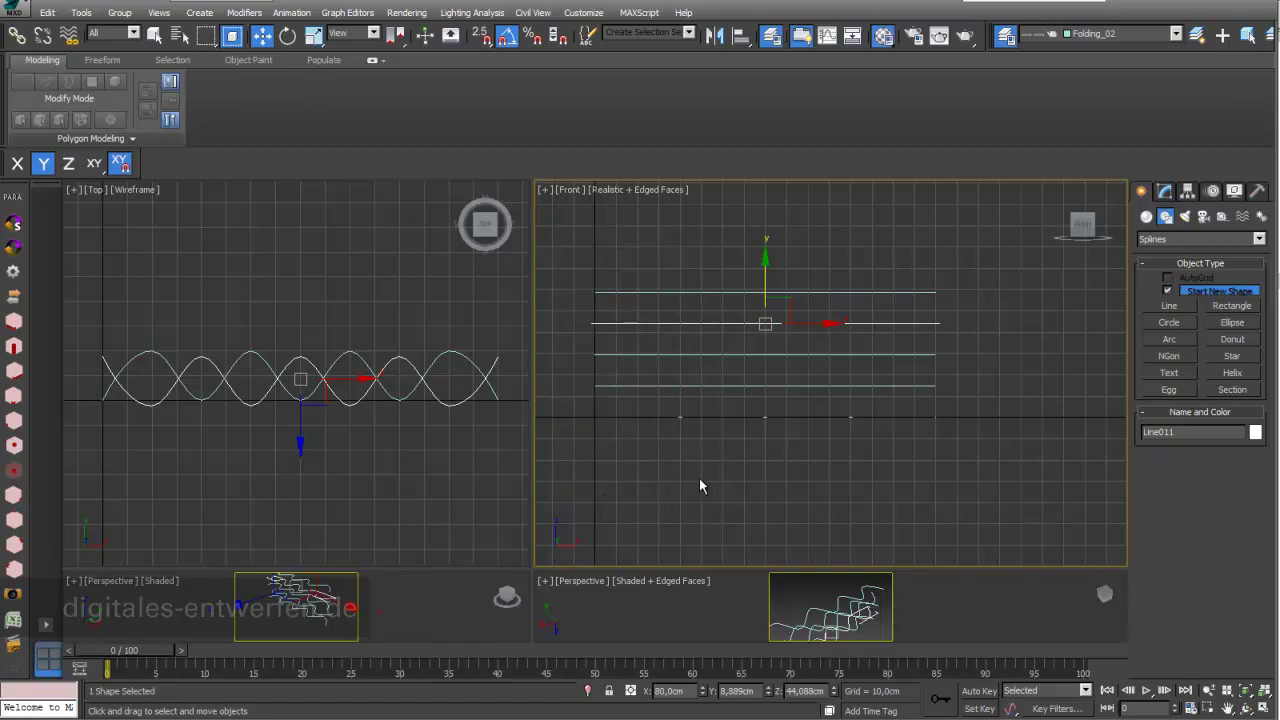
# - Attach Line009 through Line012 to the bottom wave line in one operation using Attach Multiple
pyautogui.moveTo(844, 569); pyautogui.dragTo(855, 250)
pyautogui.moveTo(862, 470)
pyautogui.keyDown('alt'); pyautogui.mouseDown(button='middle')
pyautogui.moveTo(847, 529)
pyautogui.moveTo(877, 461)
pyautogui.mouseUp(button='middle'); pyautogui.keyUp('alt')
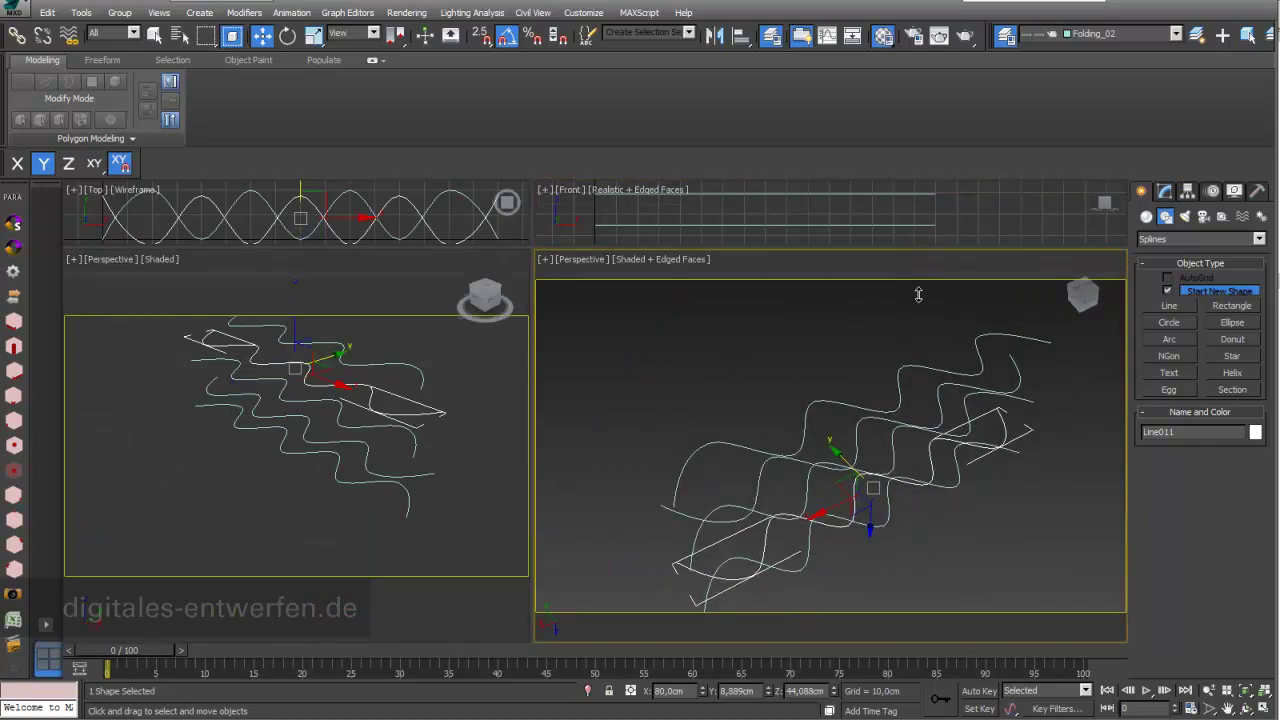
pyautogui.moveTo(899, 433); pyautogui.dragTo(890, 435)
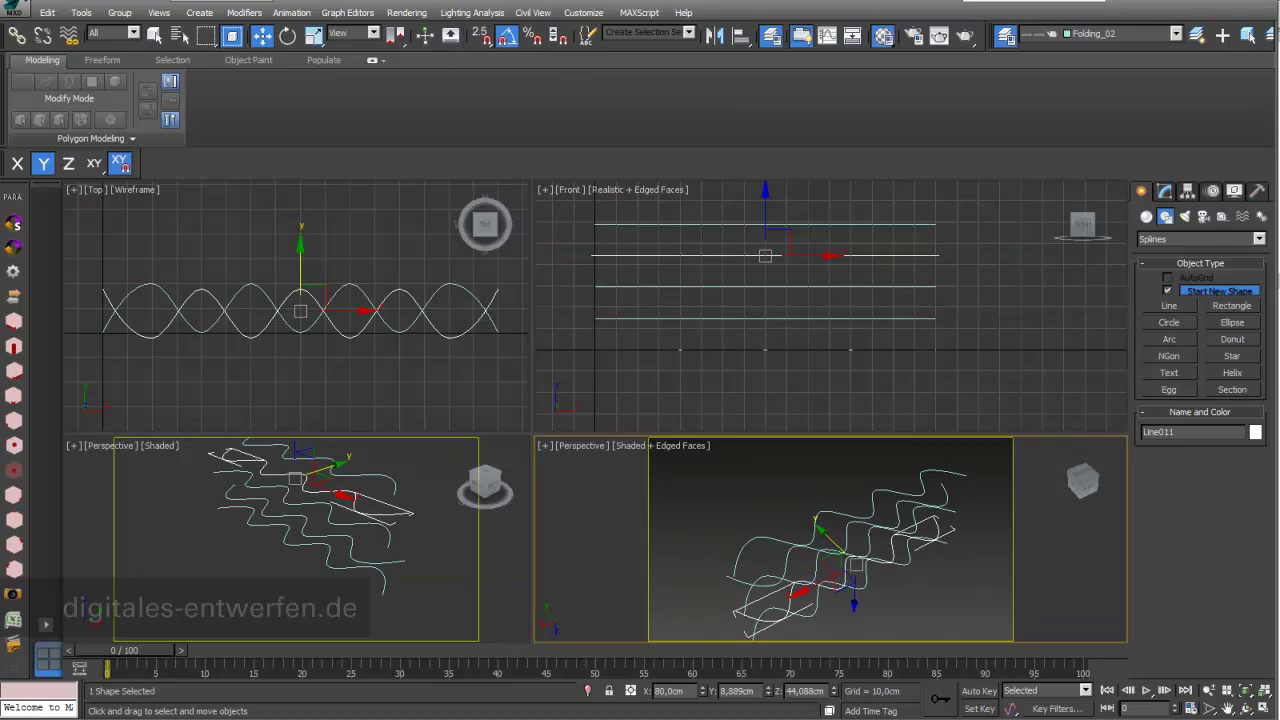
pyautogui.moveTo(532, 435); pyautogui.dragTo(476, 467)
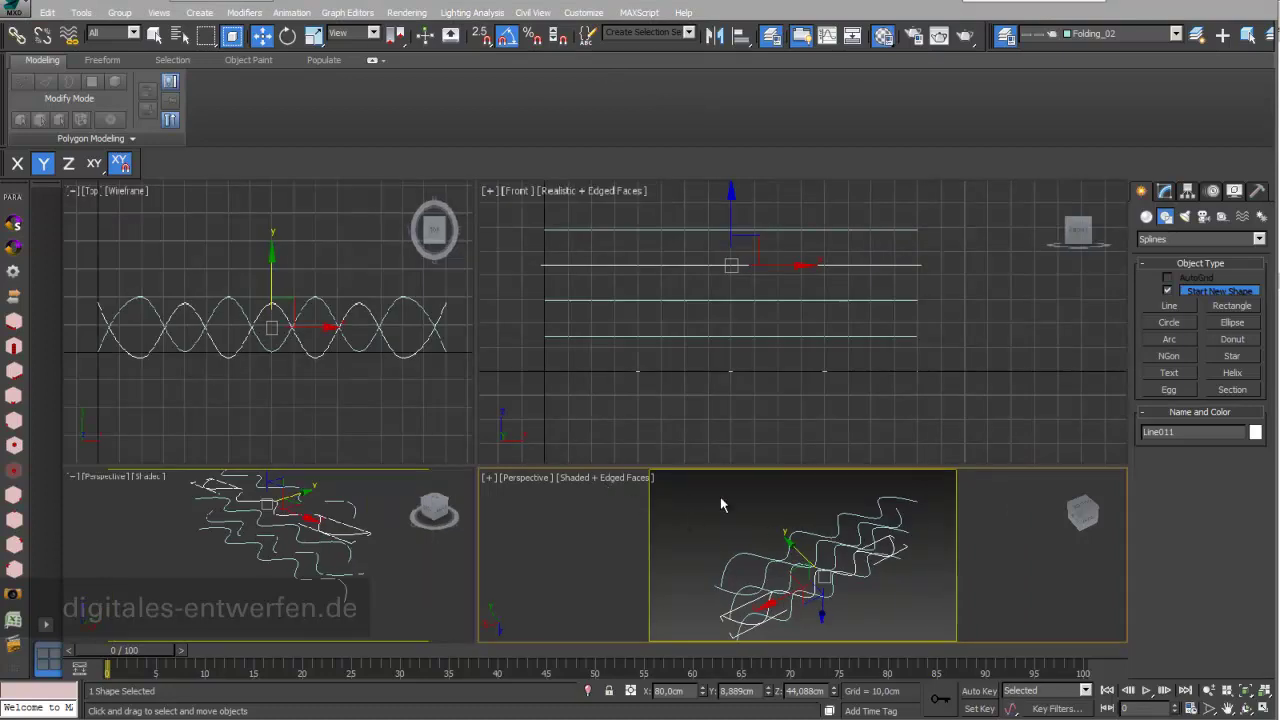
pyautogui.moveTo(838, 465); pyautogui.dragTo(838, 478)
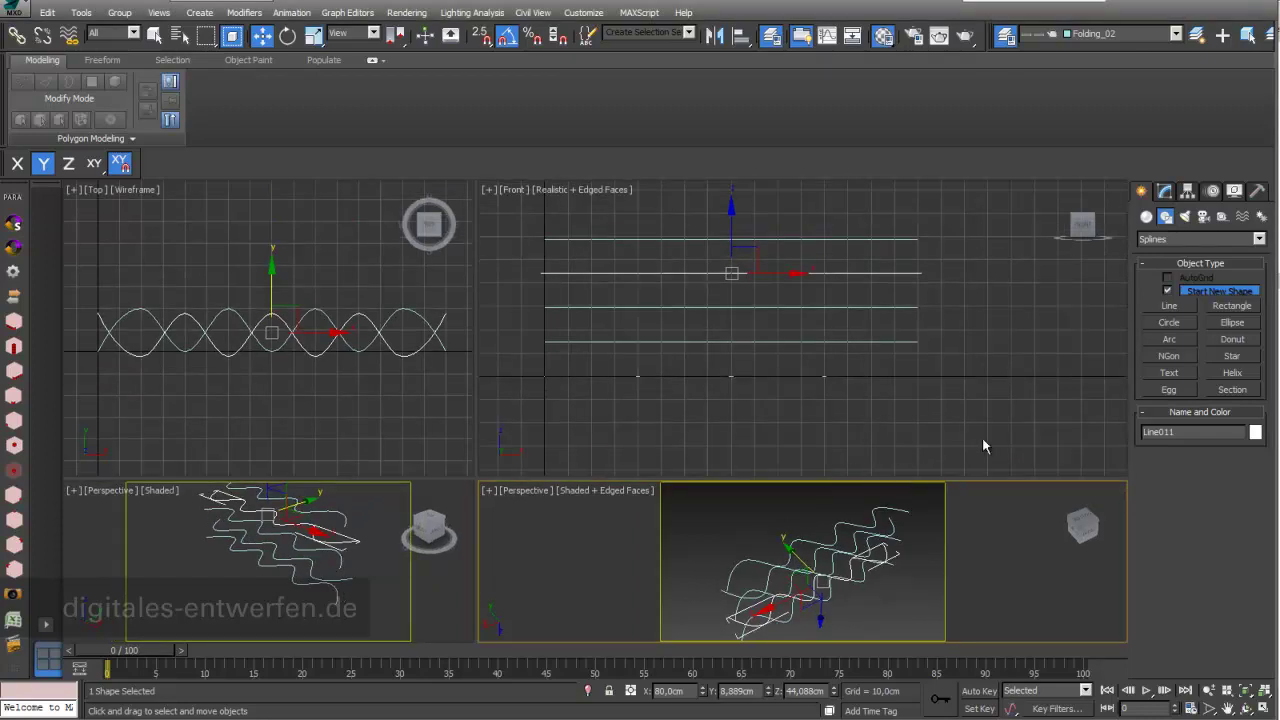
pyautogui.click(729, 376)
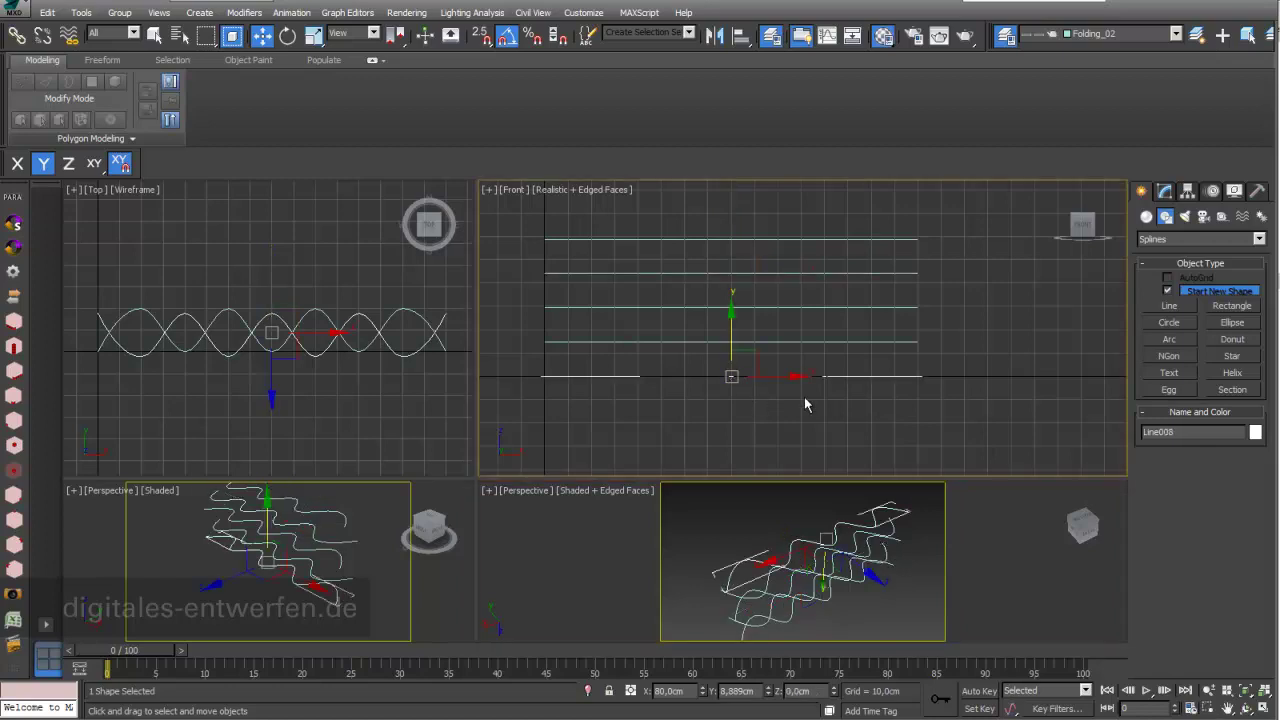
pyautogui.click(1166, 192)
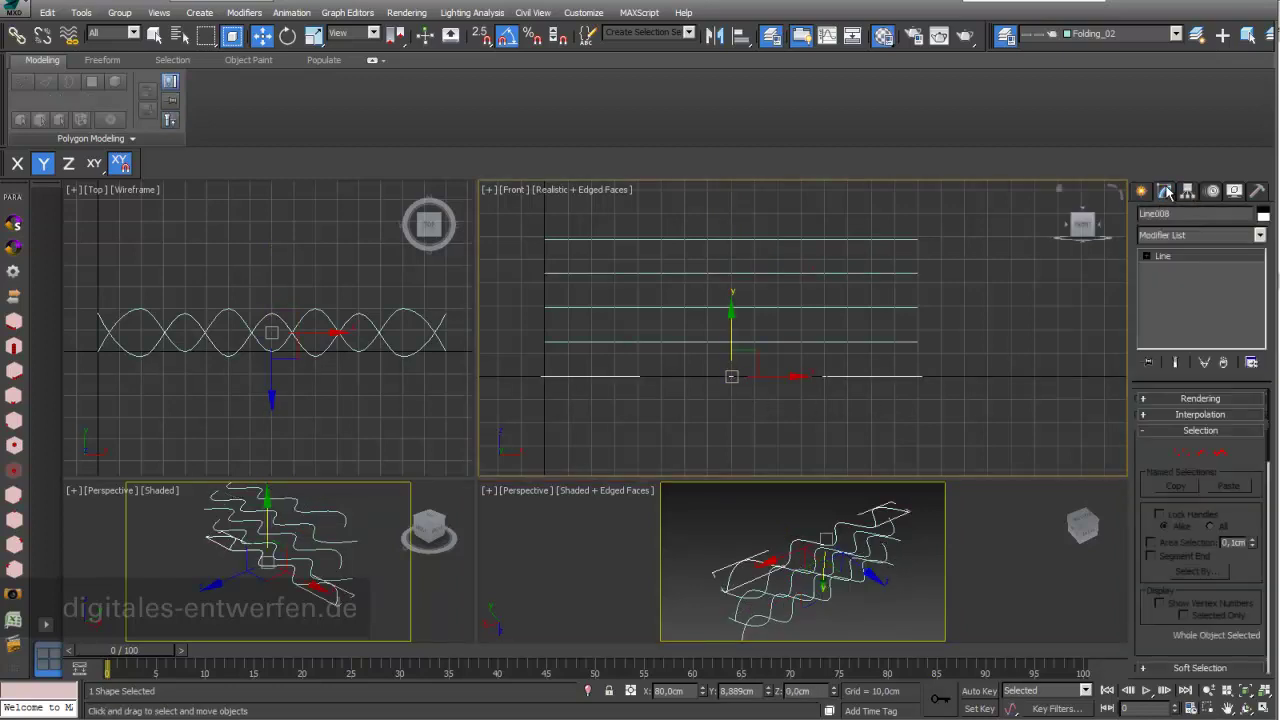
pyautogui.moveTo(1142, 524); pyautogui.dragTo(1122, 299)
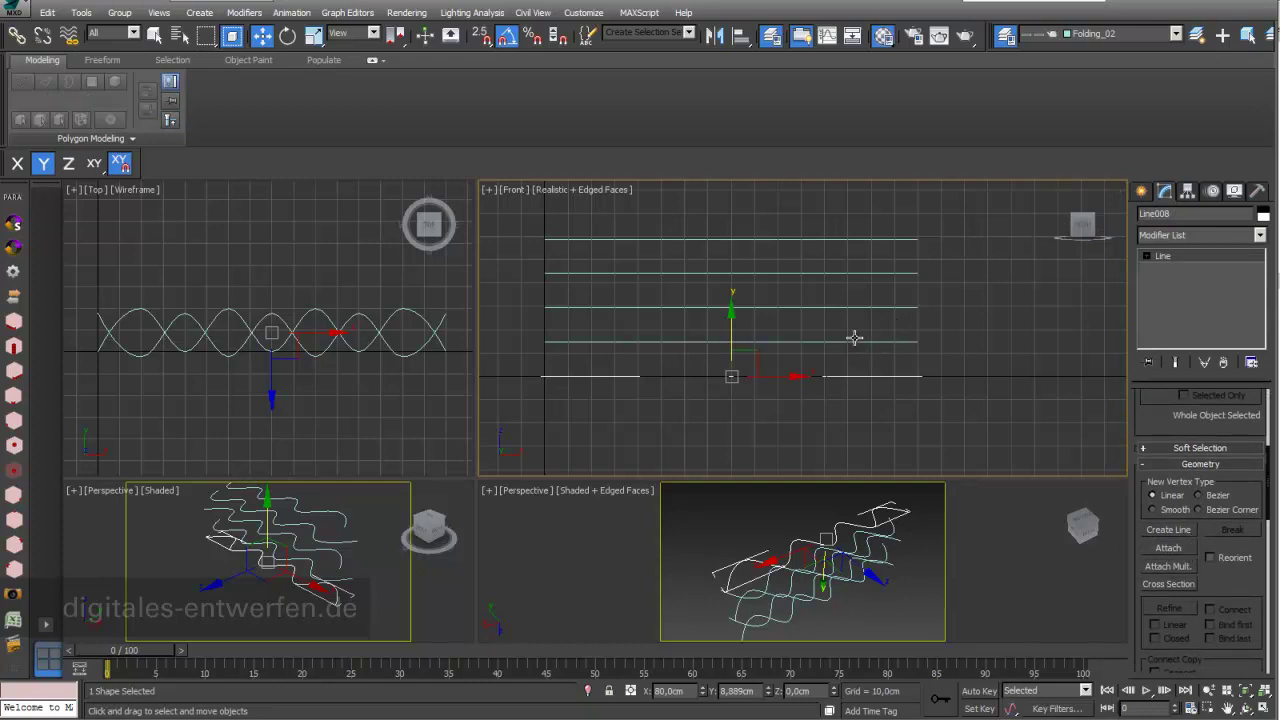
pyautogui.click(1170, 567)
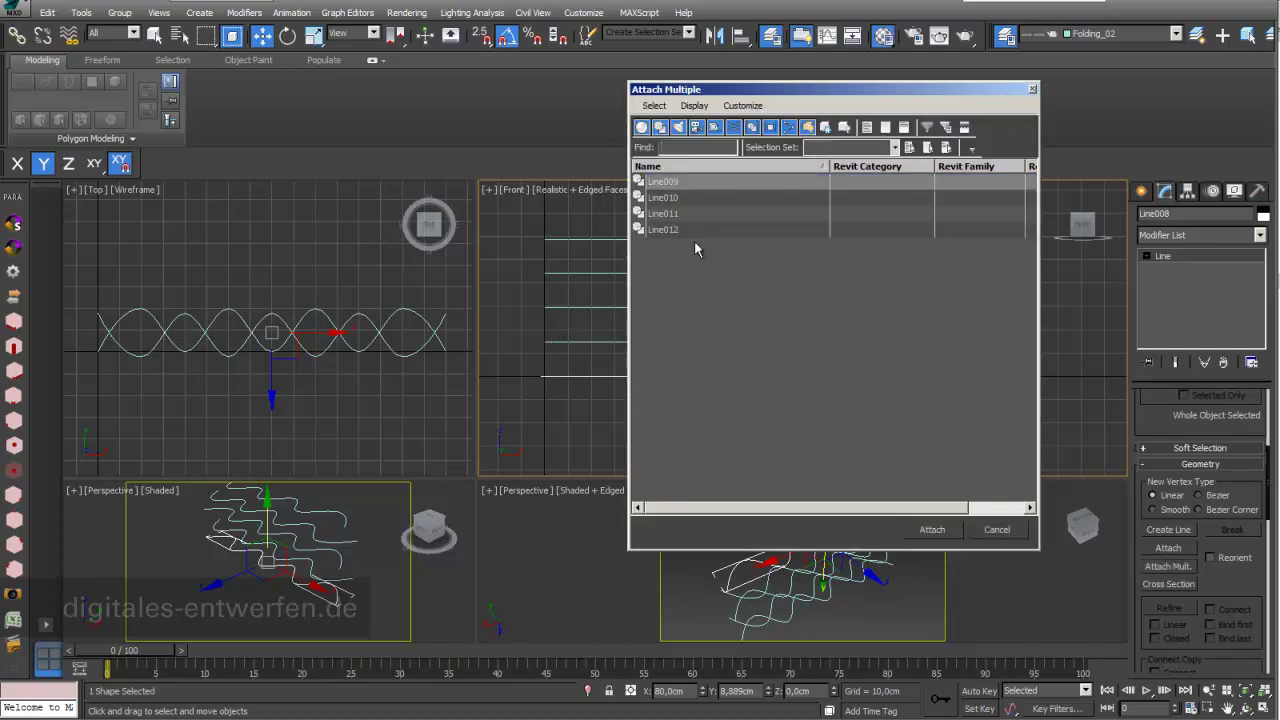
pyautogui.click(688, 229)
pyautogui.keyDown('shift'); pyautogui.click(678, 182); pyautogui.keyUp('shift')
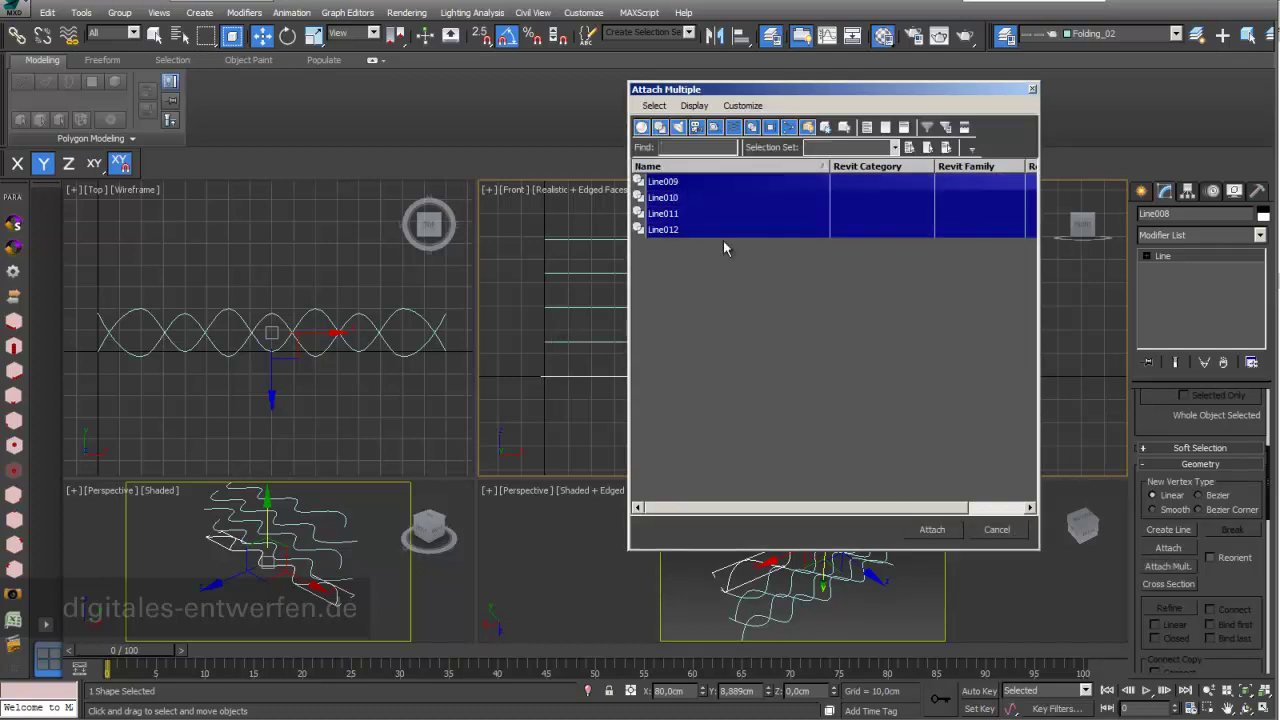
pyautogui.click(945, 531)
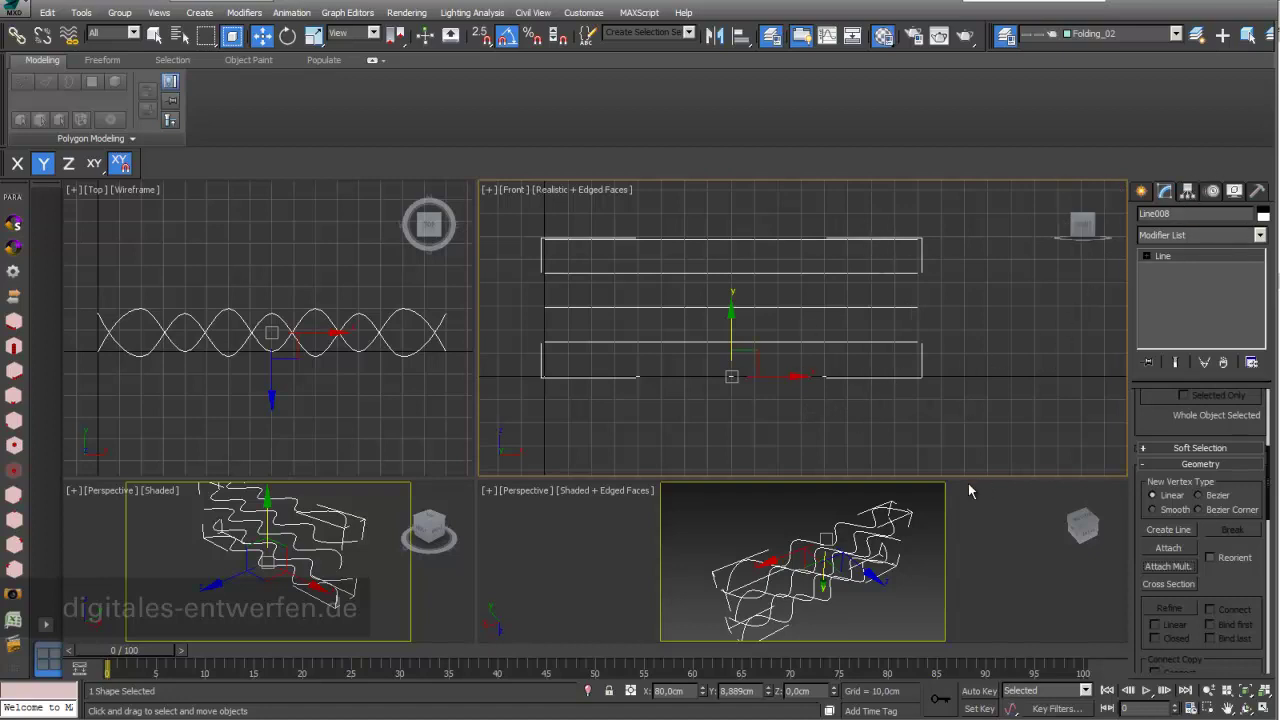
# - Enter the combined line's Vertex level and turn on the display of vertex numbers, checking them in an enlarged Front view
pyautogui.rightClick(751, 541)
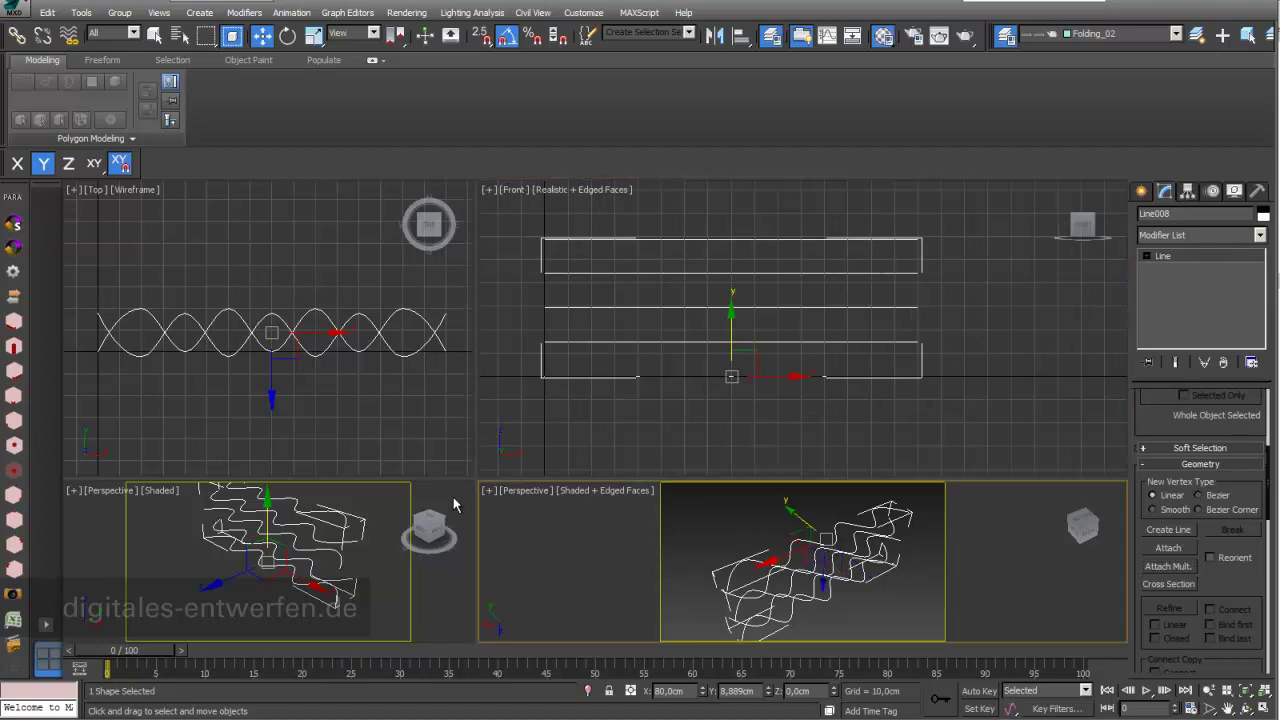
pyautogui.hotkey('alt', 'w')
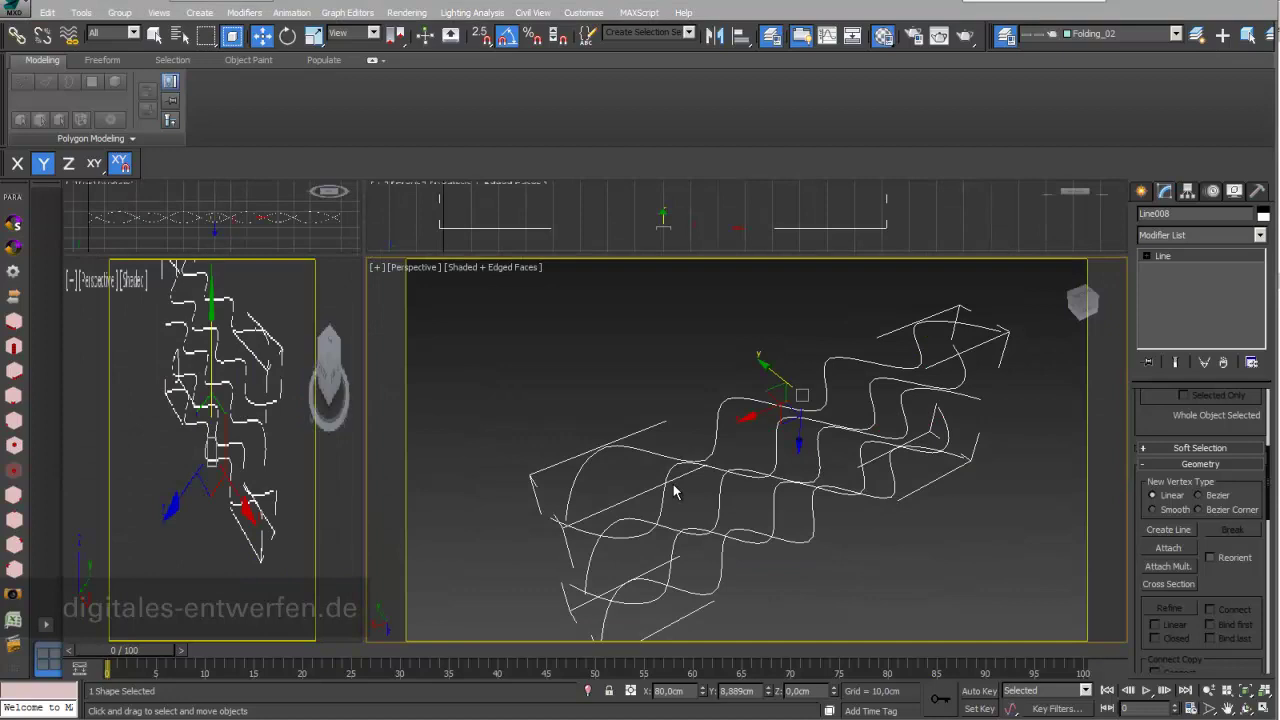
pyautogui.click(1147, 257)
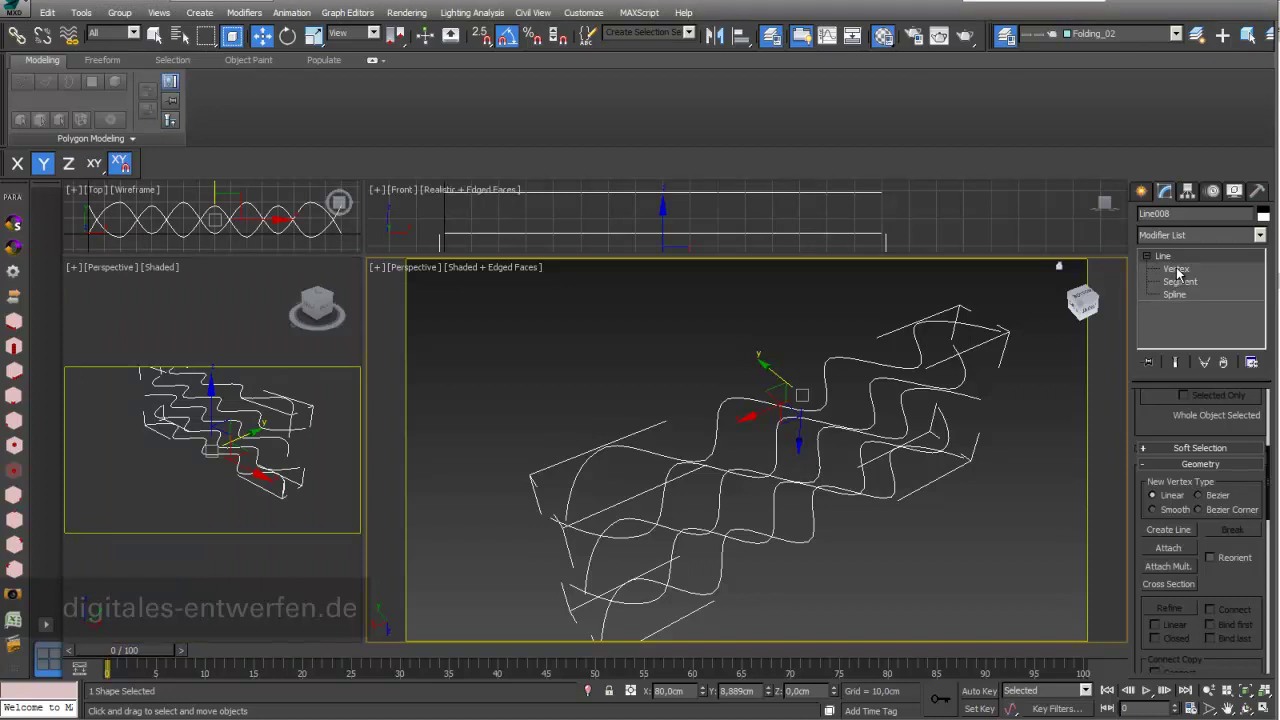
pyautogui.click(1176, 268)
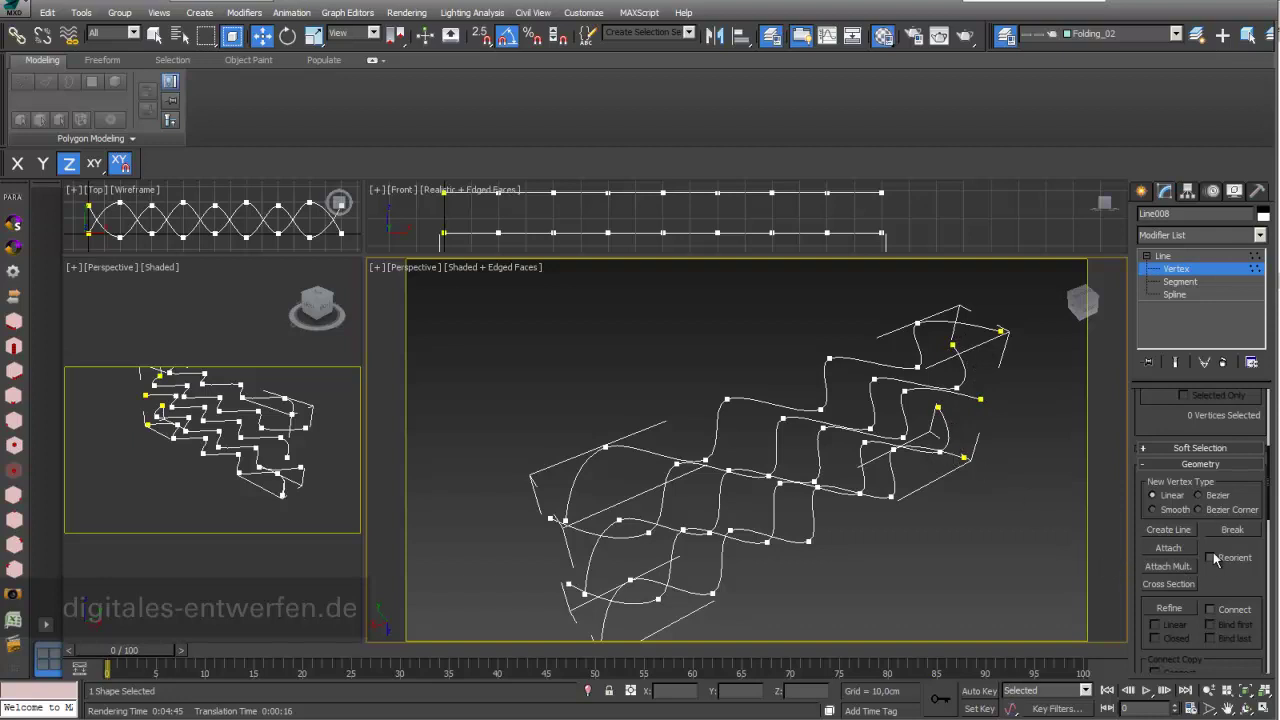
pyautogui.moveTo(1158, 426); pyautogui.dragTo(1155, 505)
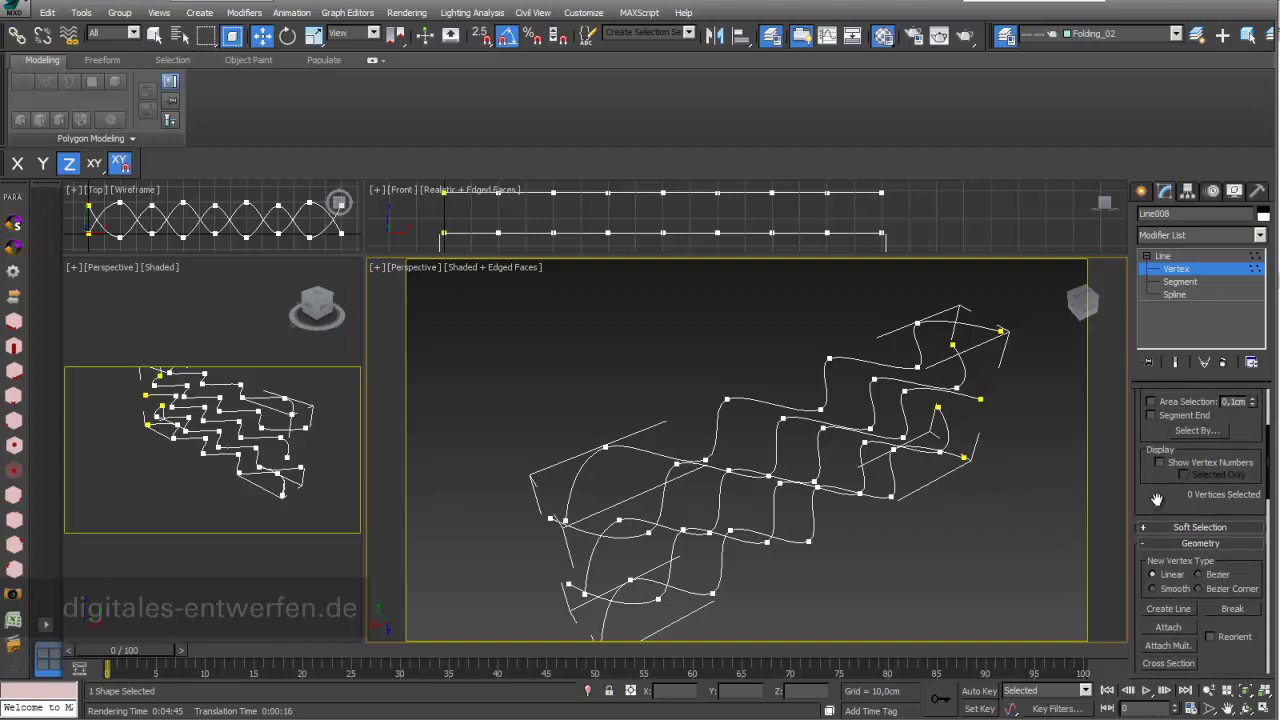
pyautogui.moveTo(1146, 442)
pyautogui.mouseDown()
pyautogui.moveTo(1139, 540)
pyautogui.moveTo(1139, 461)
pyautogui.mouseUp()
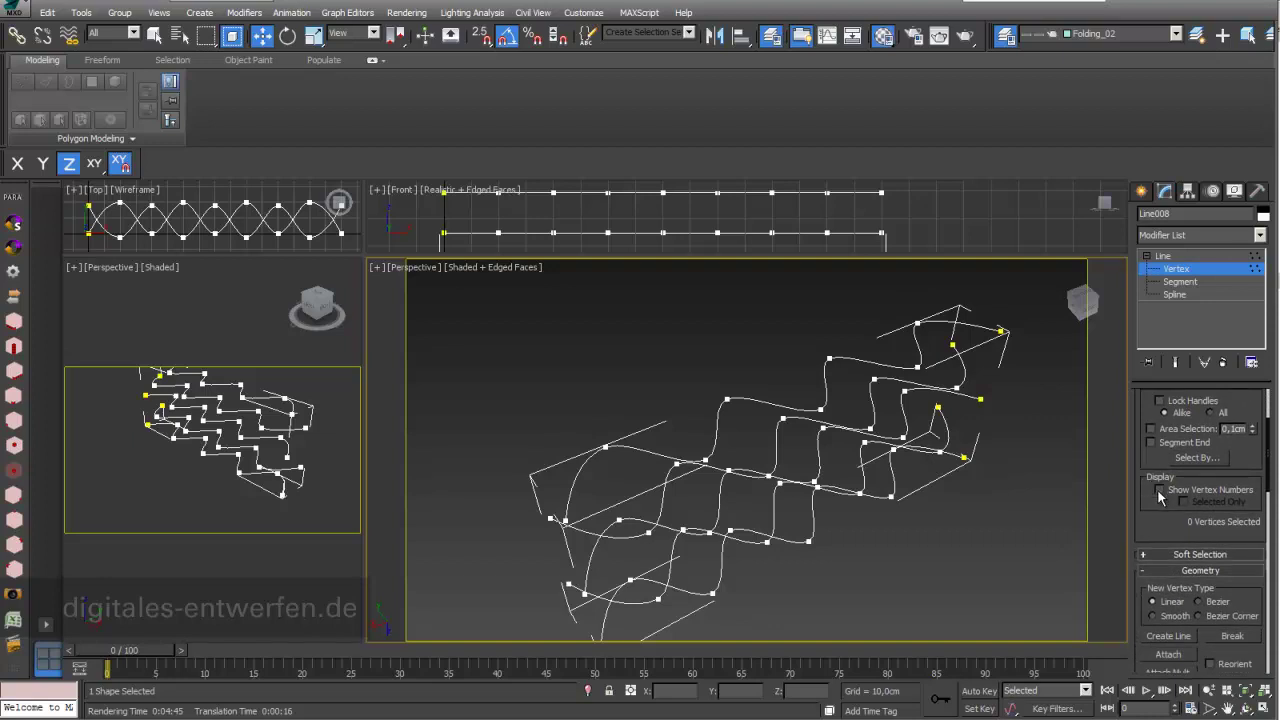
pyautogui.click(1160, 490)
pyautogui.moveTo(365, 255); pyautogui.dragTo(453, 545)
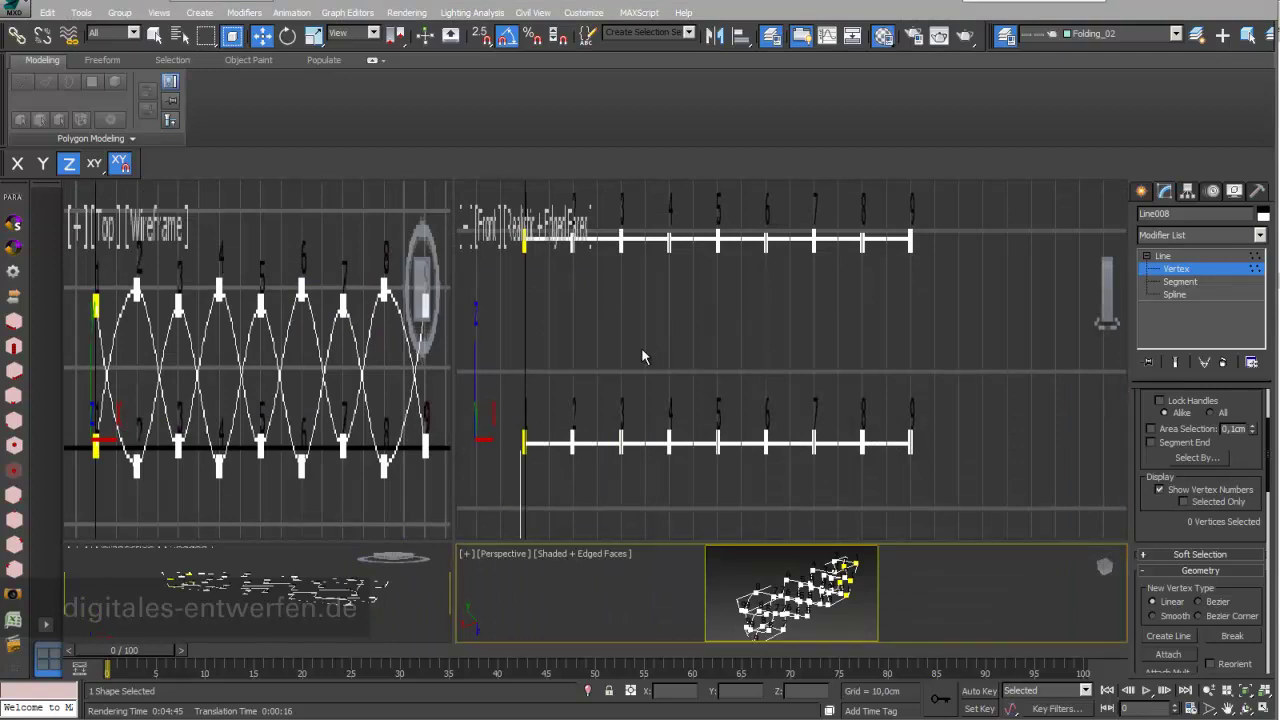
pyautogui.scroll(5, 680, 345)
pyautogui.moveTo(717, 332); pyautogui.dragTo(722, 350, button='middle')
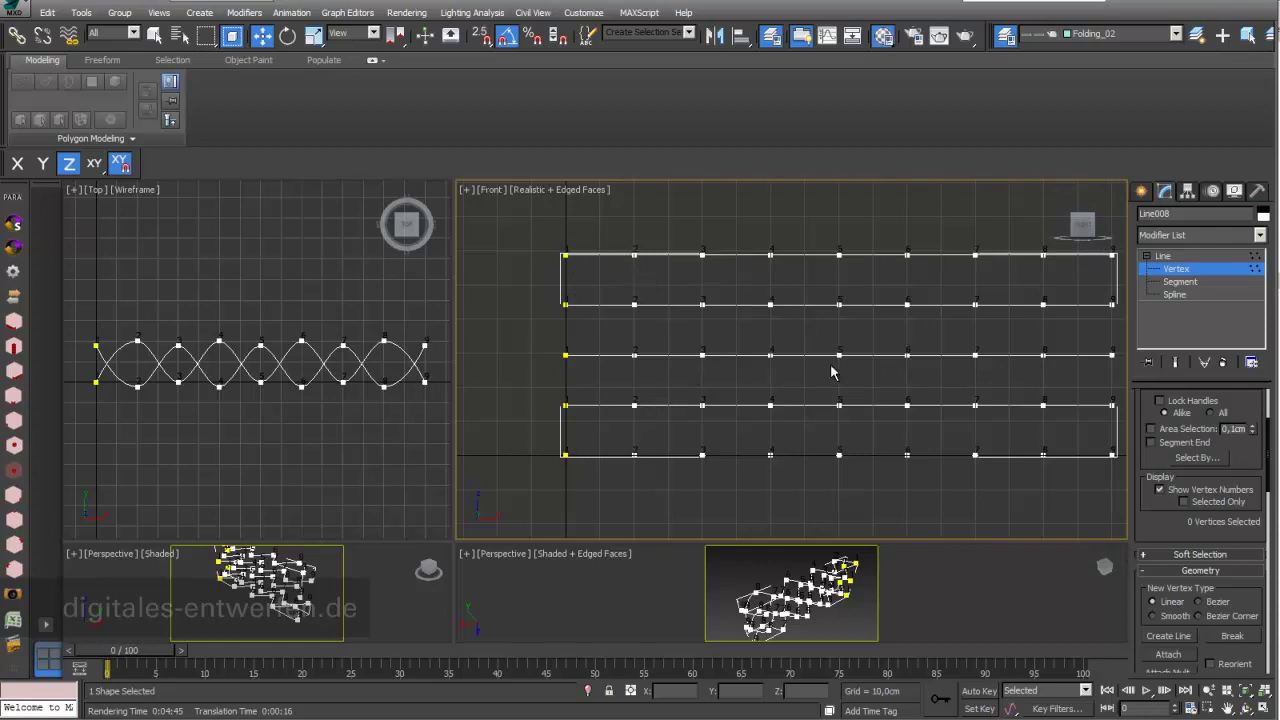
# - At Spline level, move the top and middle splines together about 10 cm in negative X in the Front view, then leave sub-object editing
pyautogui.click(1190, 294)
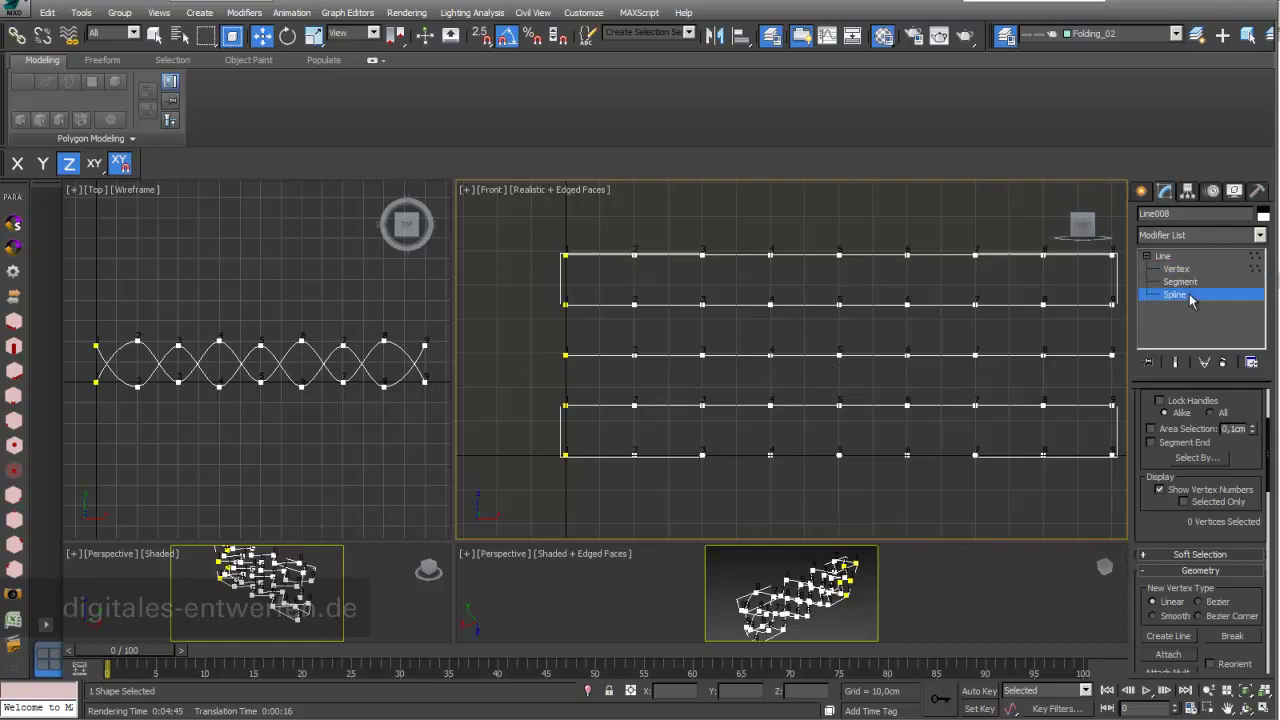
pyautogui.moveTo(863, 354)
pyautogui.mouseDown(button='middle')
pyautogui.moveTo(757, 343)
pyautogui.moveTo(904, 352)
pyautogui.moveTo(884, 355)
pyautogui.mouseUp(button='middle')
pyautogui.click(880, 258)
pyautogui.keyDown('ctrl'); pyautogui.click(858, 357); pyautogui.keyUp('ctrl')
pyautogui.moveTo(894, 306); pyautogui.dragTo(844, 333, button='middle')
pyautogui.moveTo(896, 282); pyautogui.dragTo(862, 285)
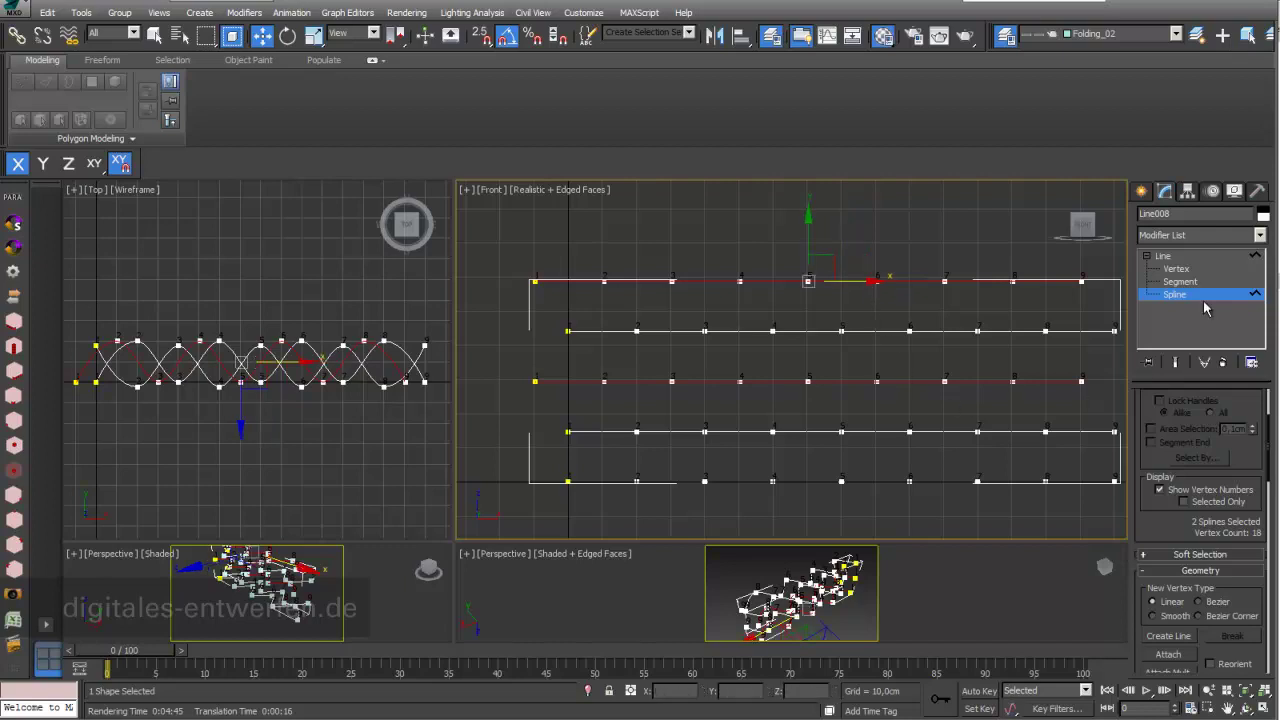
pyautogui.click(1165, 257)
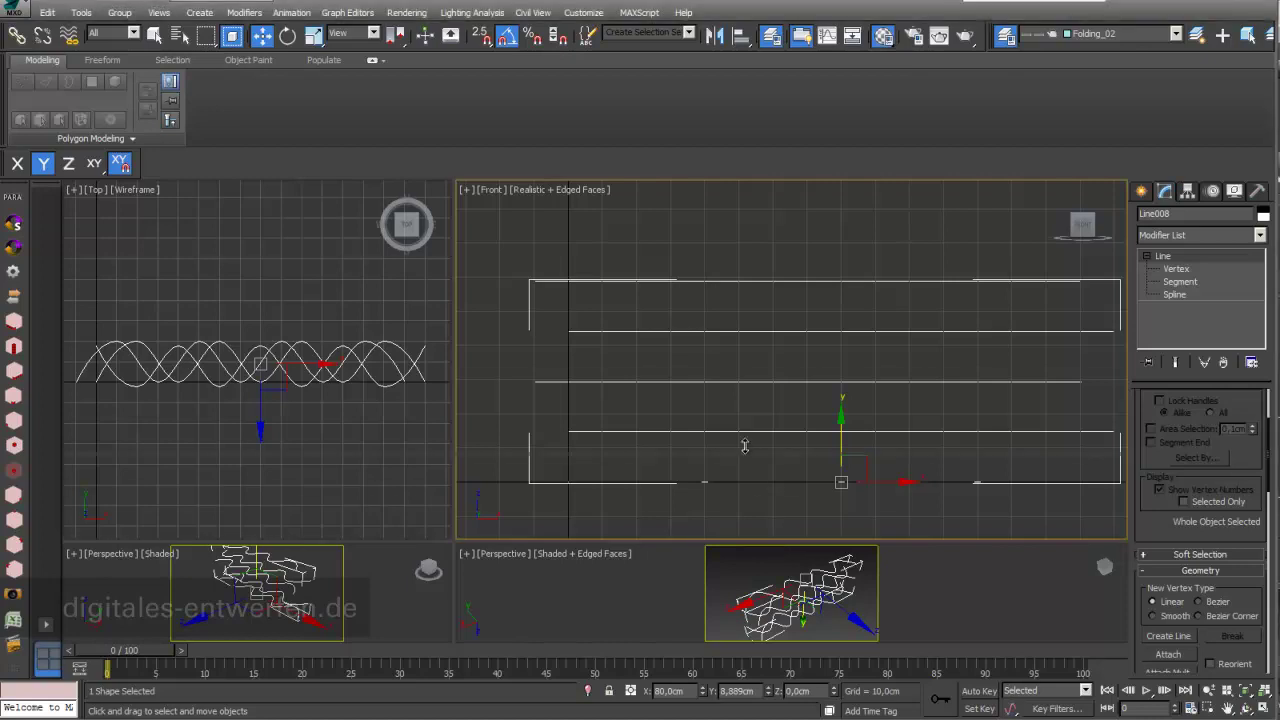
# - Apply the CrossSection modifier to the combined wave line, with the Perspective view enlarged
pyautogui.moveTo(689, 288); pyautogui.dragTo(689, 290)
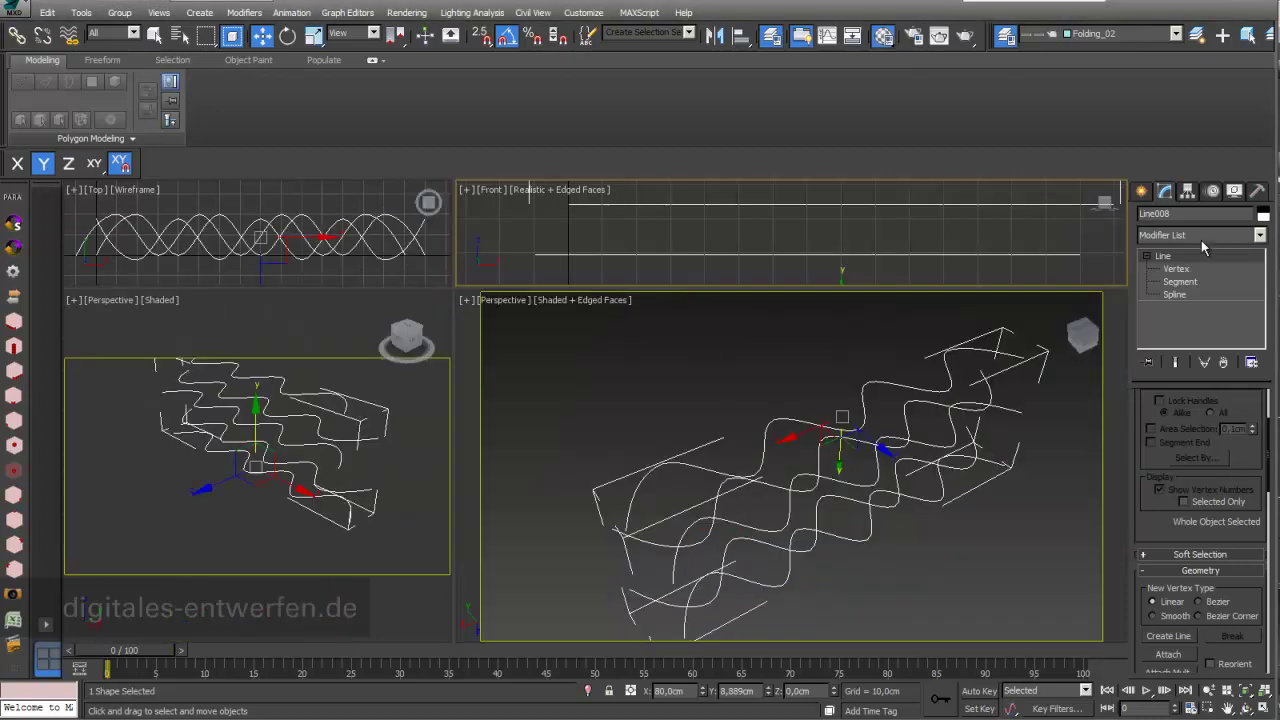
pyautogui.click(1260, 236)
pyautogui.scroll(-4, 1260, 280)
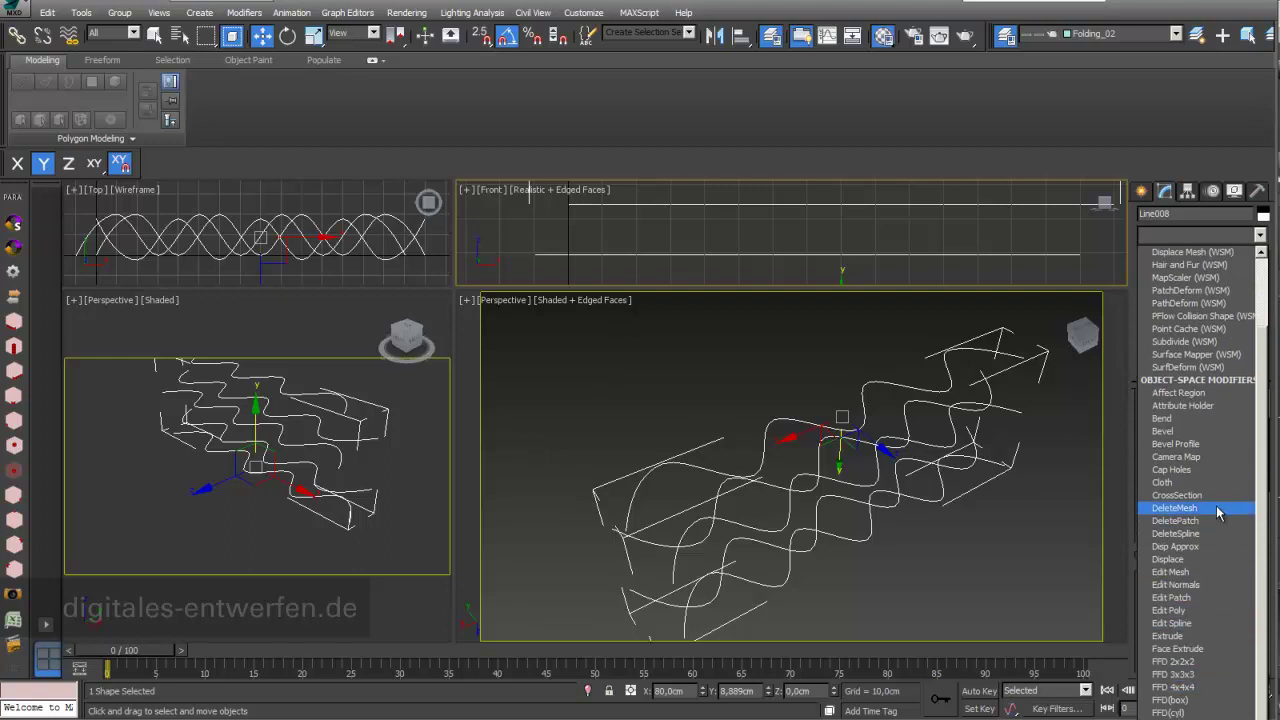
pyautogui.click(1205, 497)
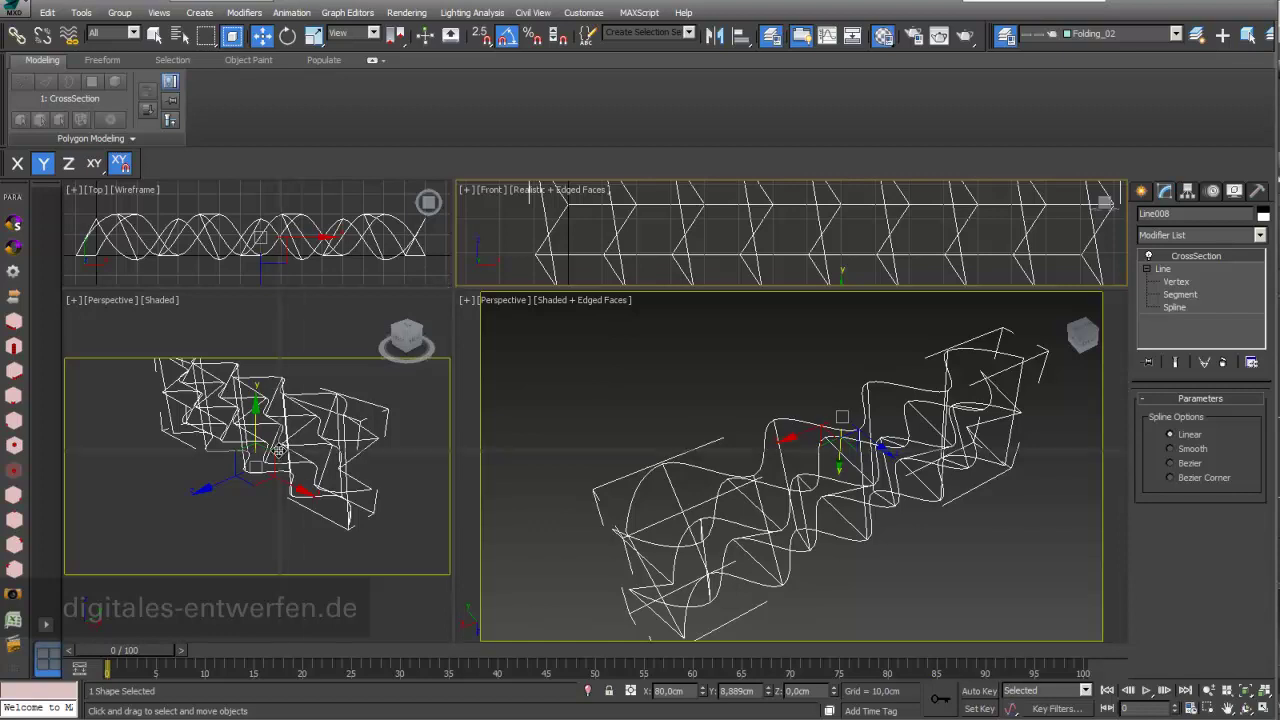
# - Return to the line's Vertex level and turn on the end result display so the CrossSection stays shown while editing
pyautogui.moveTo(453, 288); pyautogui.dragTo(278, 458)
pyautogui.scroll(-3, 847, 337)
pyautogui.moveTo(847, 337); pyautogui.dragTo(793, 283, button='middle')
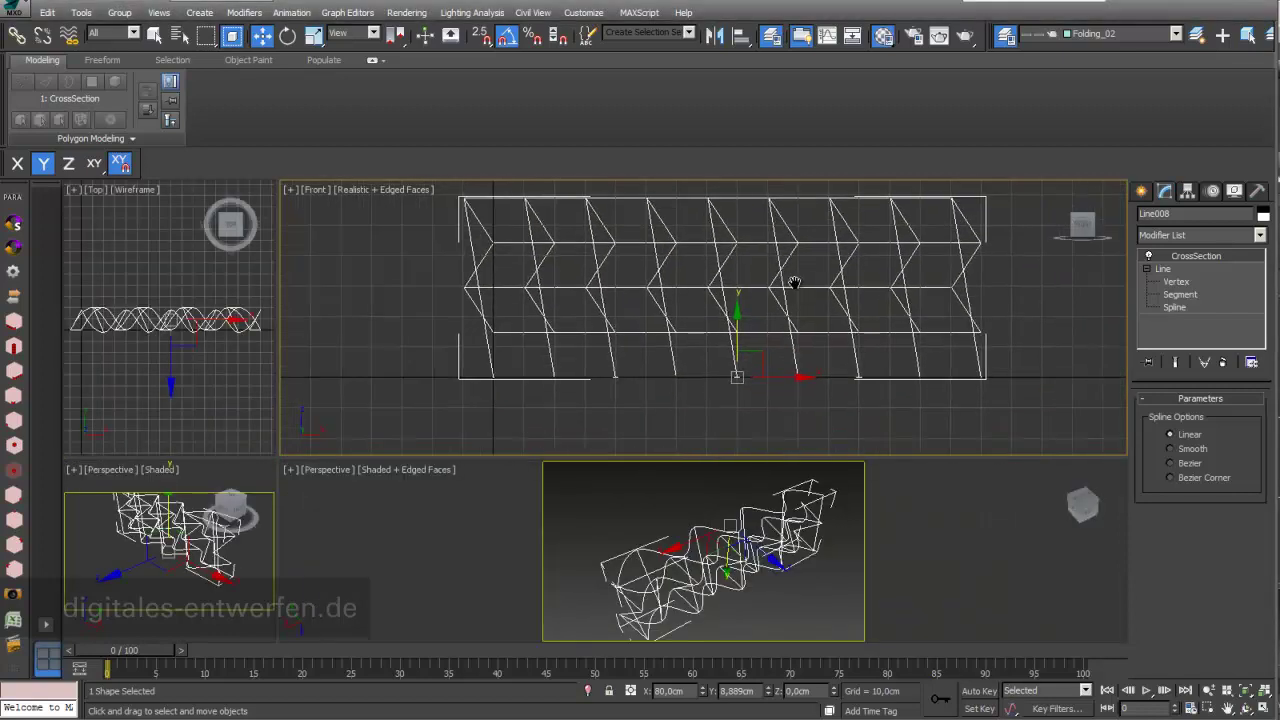
pyautogui.click(1177, 284)
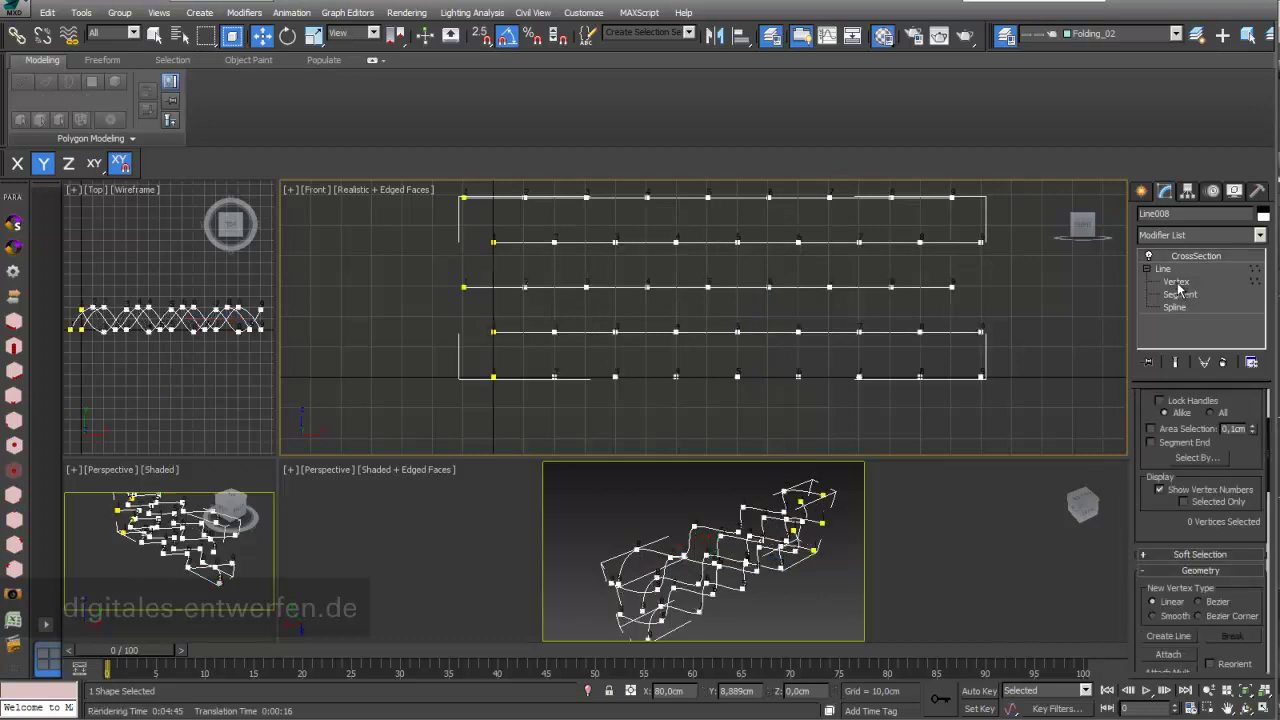
pyautogui.click(1177, 364)
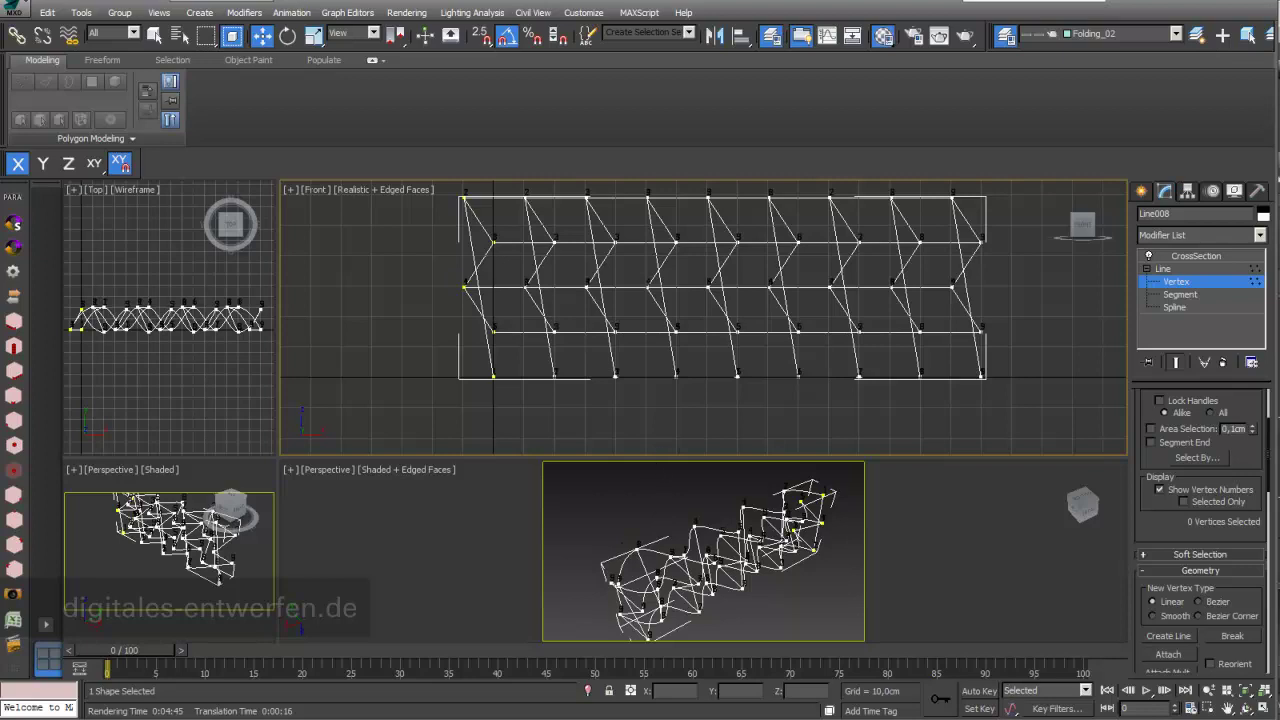
# - Examine from several angles in the enlarged Perspective view how the cross-section splines connect the wave lines
pyautogui.moveTo(782, 457); pyautogui.dragTo(716, 268)
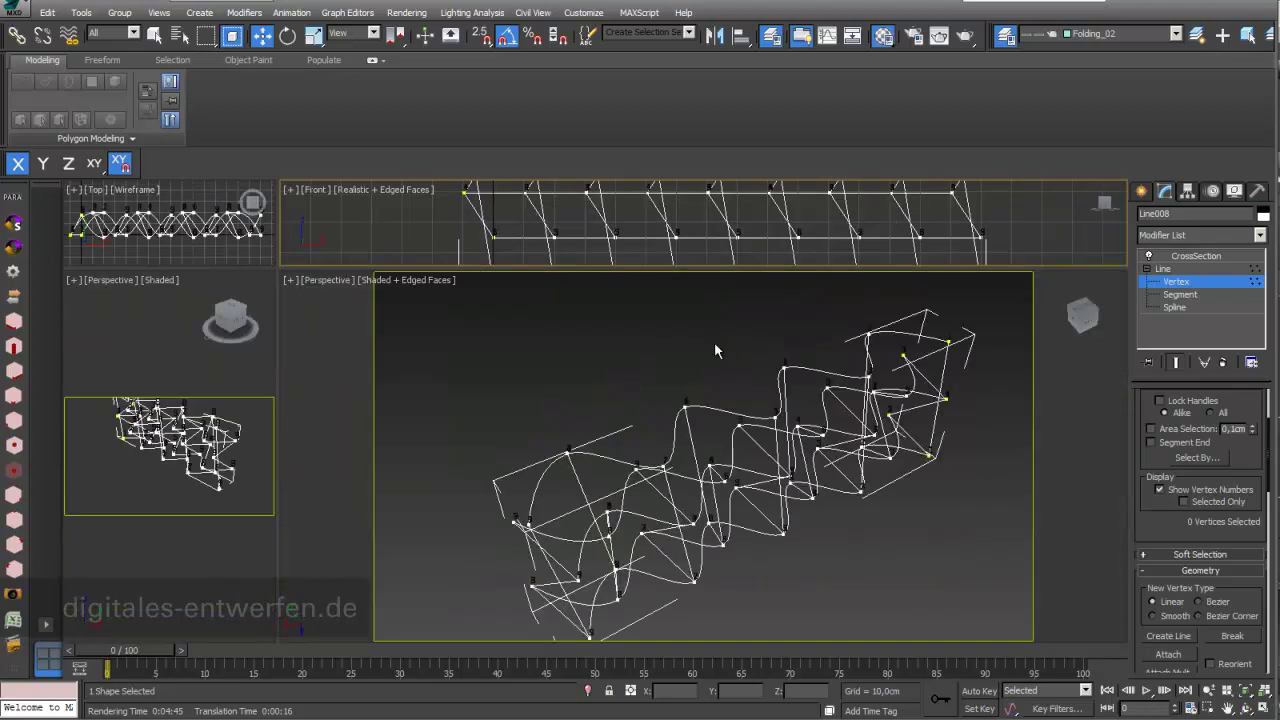
pyautogui.moveTo(640, 503); pyautogui.dragTo(555, 500, button='middle')
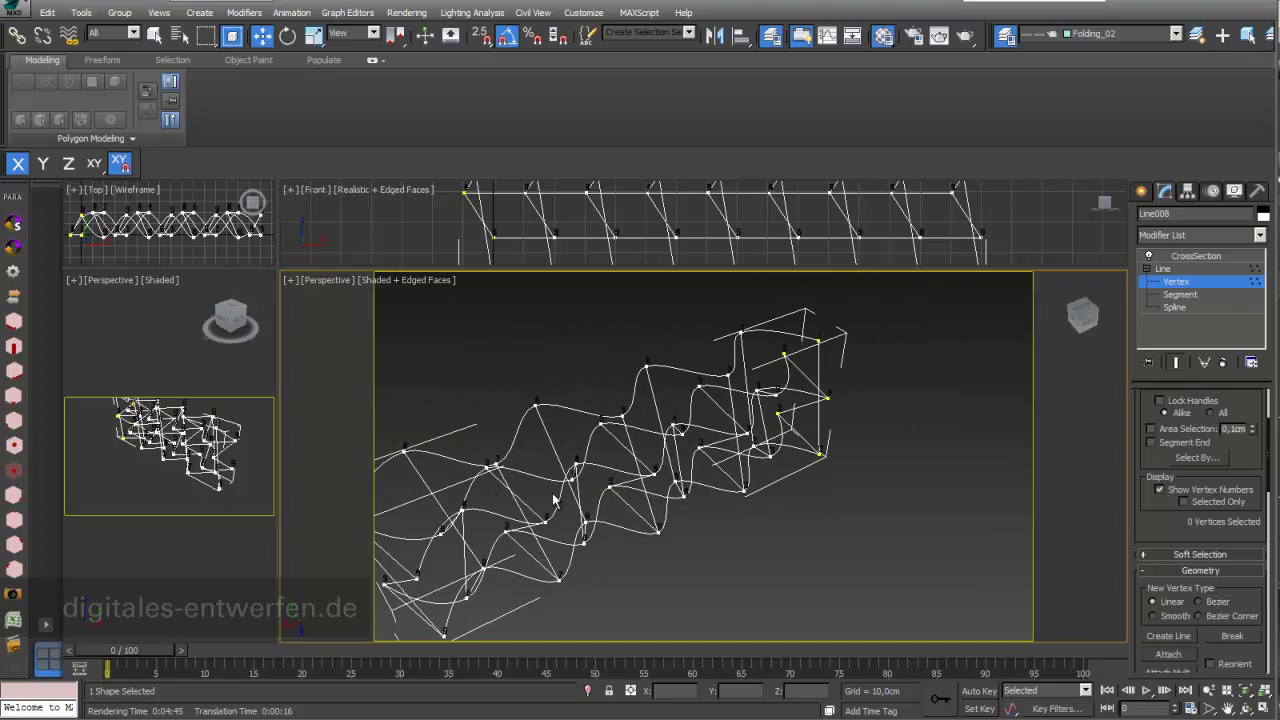
pyautogui.moveTo(532, 568); pyautogui.dragTo(662, 478, button='middle')
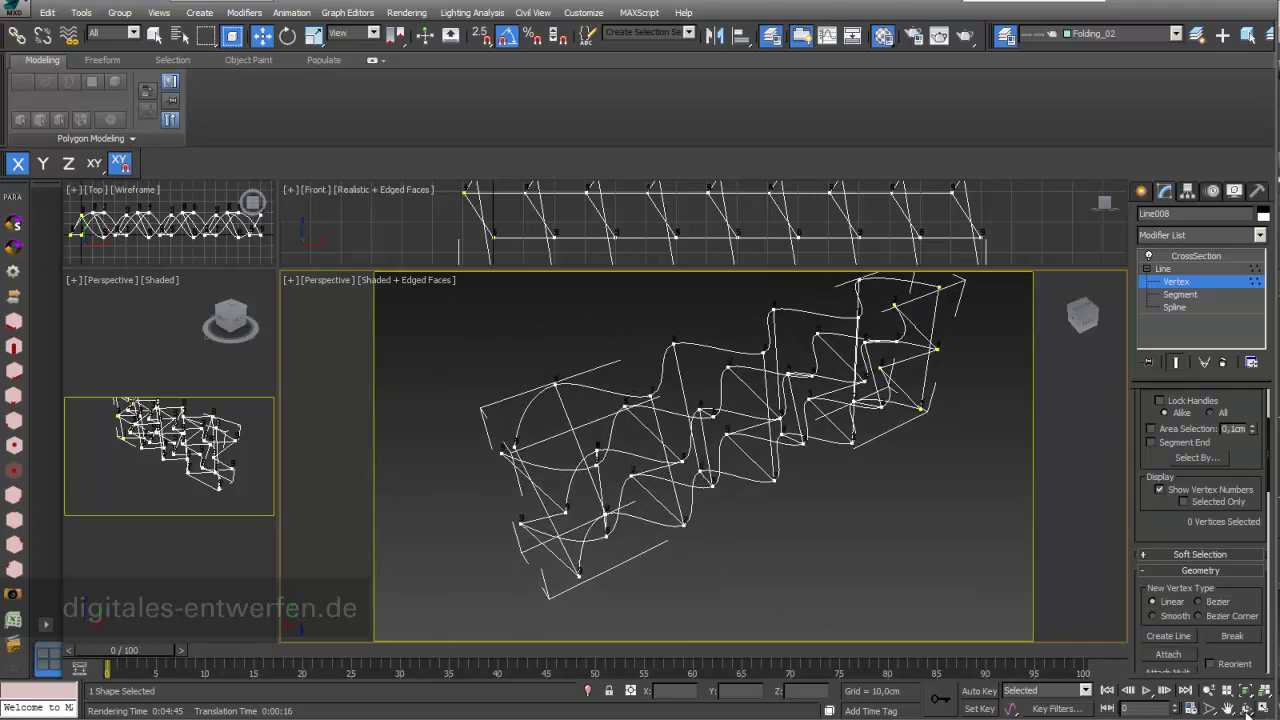
pyautogui.click(1246, 707)
pyautogui.moveTo(766, 522); pyautogui.dragTo(773, 482)
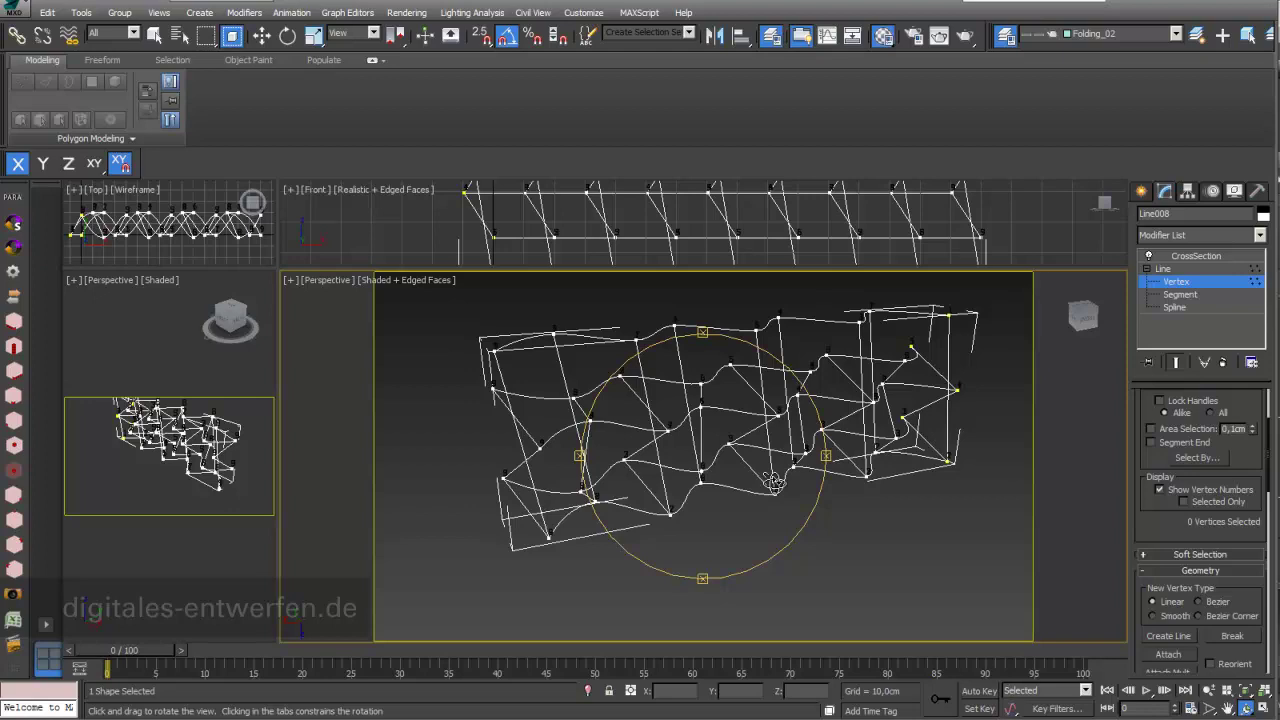
pyautogui.moveTo(694, 420)
pyautogui.mouseDown()
pyautogui.moveTo(647, 524)
pyautogui.moveTo(707, 420)
pyautogui.mouseUp()
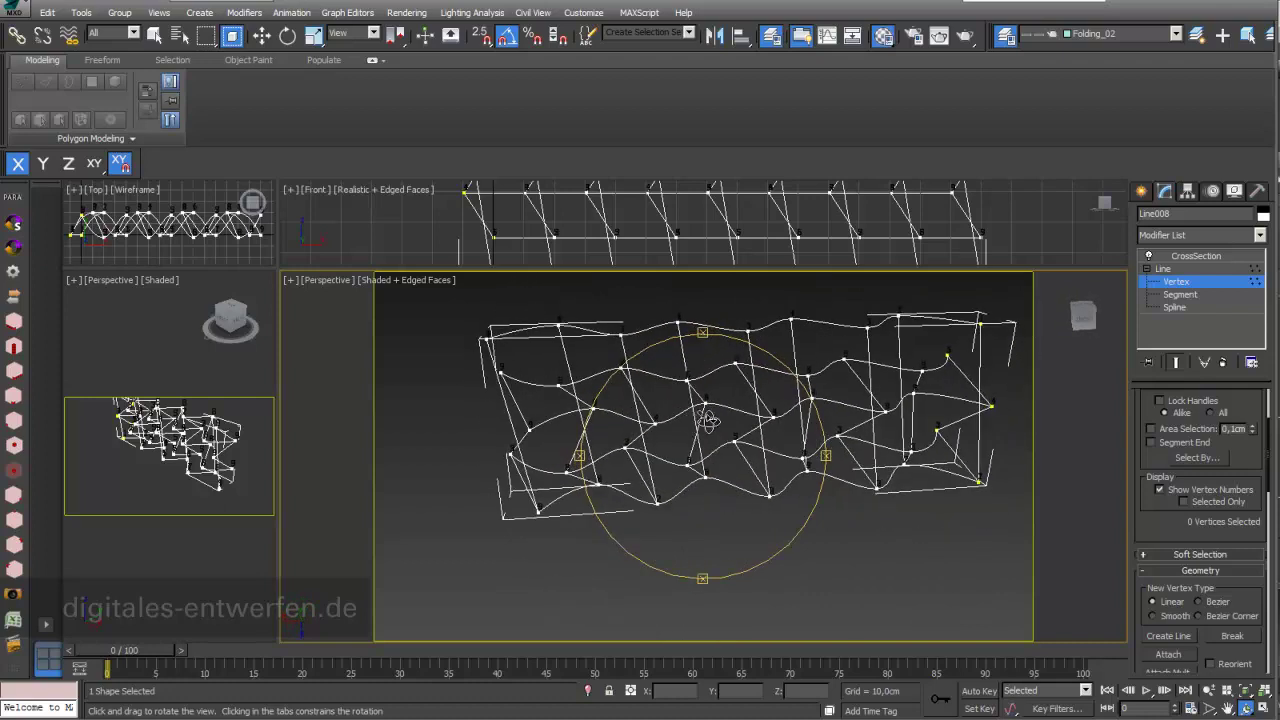
# - Add the Surface modifier above CrossSection in the combined wave line's modifier stack
pyautogui.click(1190, 257)
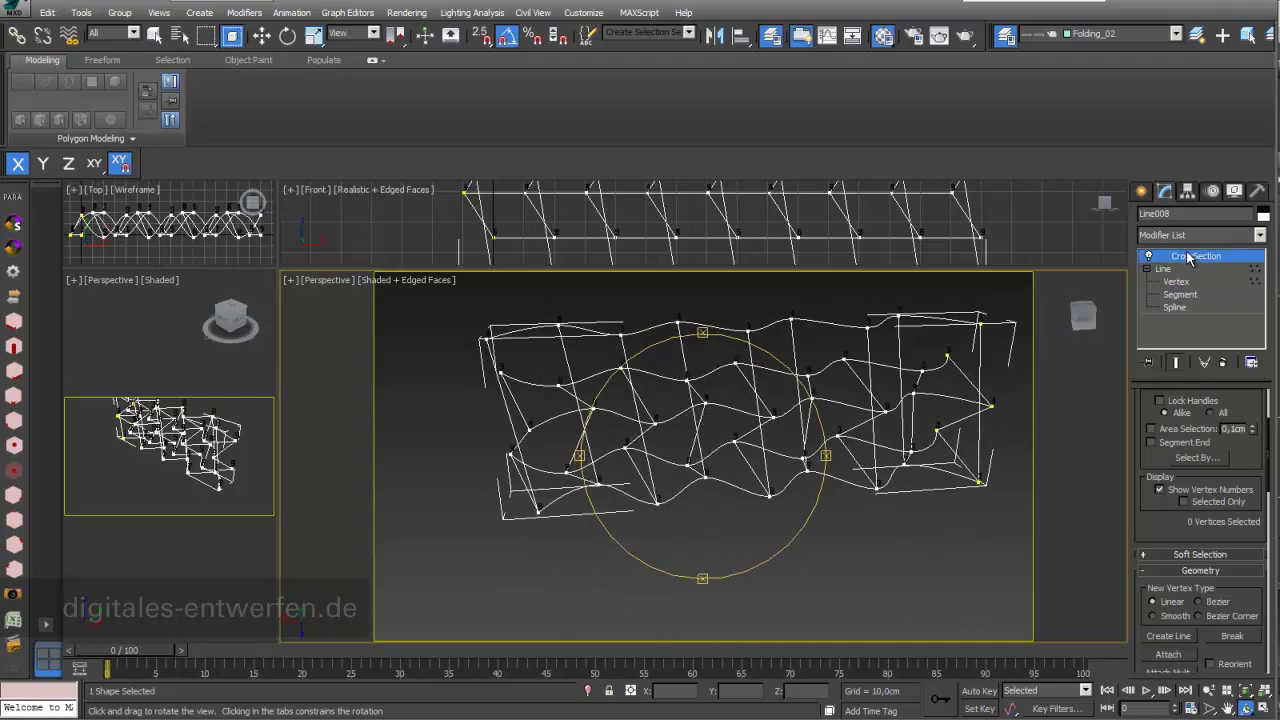
pyautogui.click(1259, 235)
pyautogui.moveTo(1263, 268); pyautogui.dragTo(1258, 670)
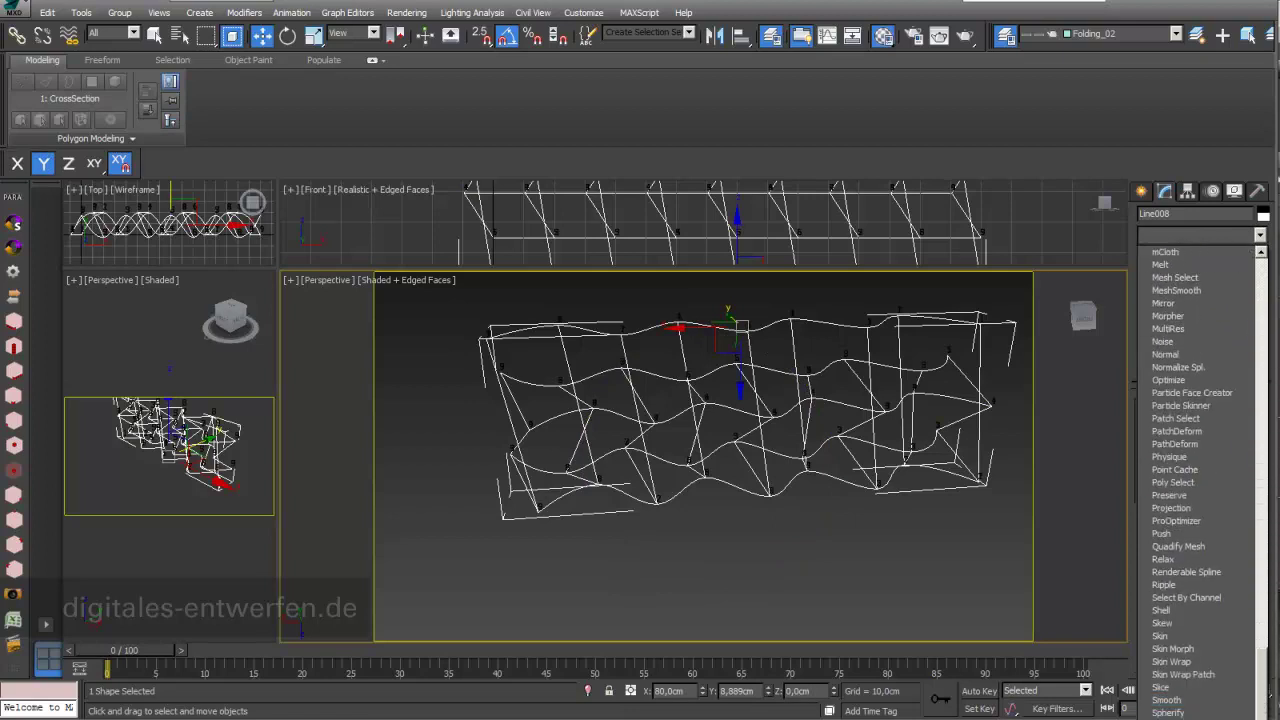
pyautogui.scroll(-2, 1190, 650)
pyautogui.click(1172, 698)
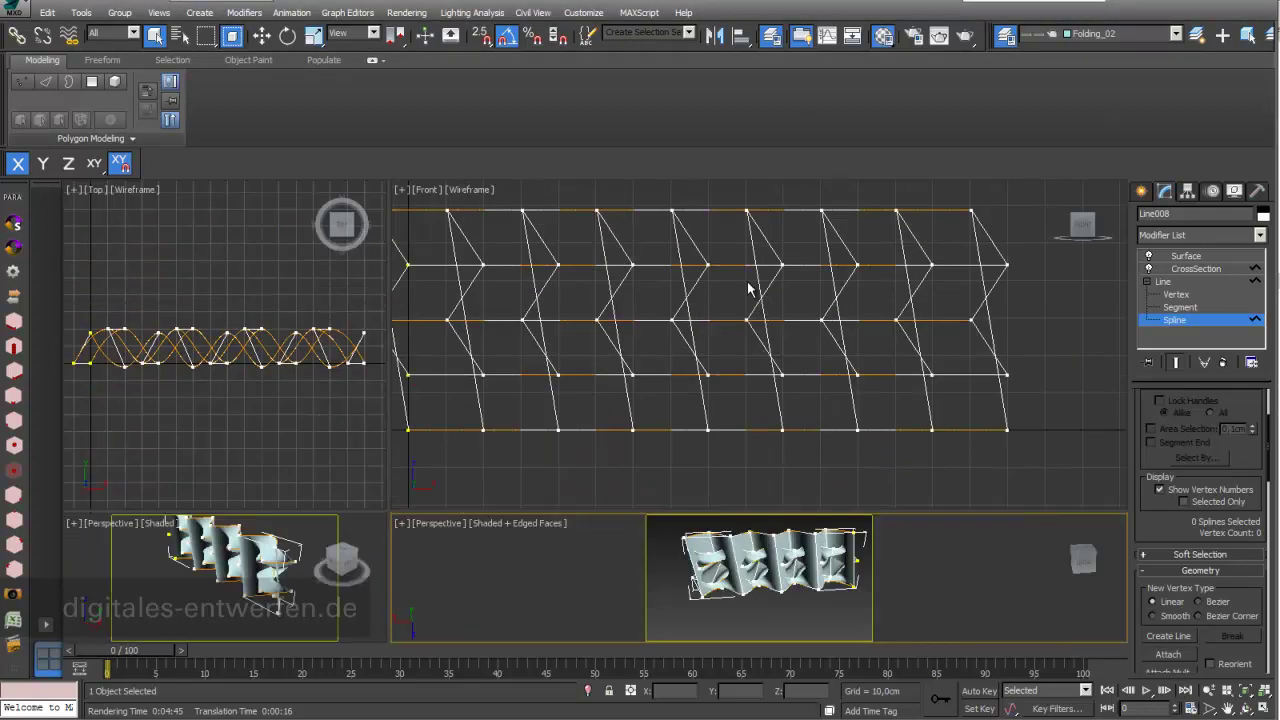
# - Go to the line's Vertex level with the Front view centred and turn off the end result display
pyautogui.scroll(-2, 749, 310)
pyautogui.moveTo(749, 310); pyautogui.dragTo(784, 317, button='middle')
pyautogui.scroll(2, 784, 317)
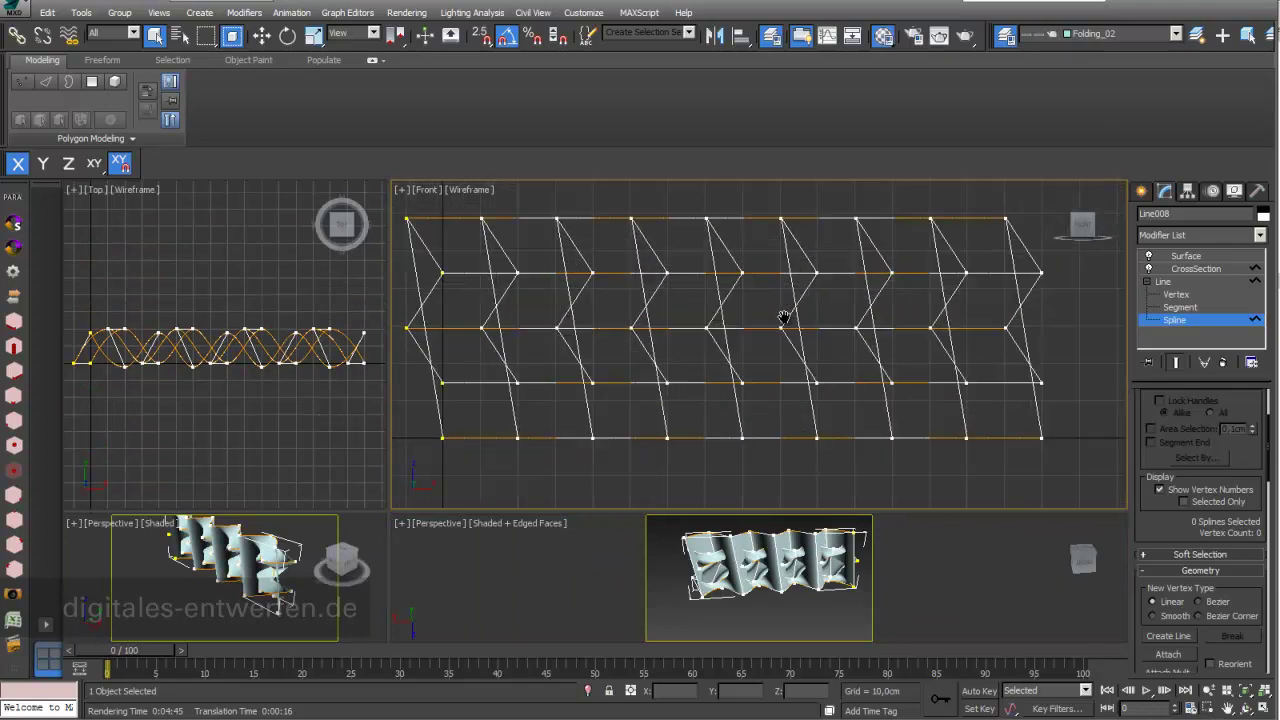
pyautogui.click(1197, 295)
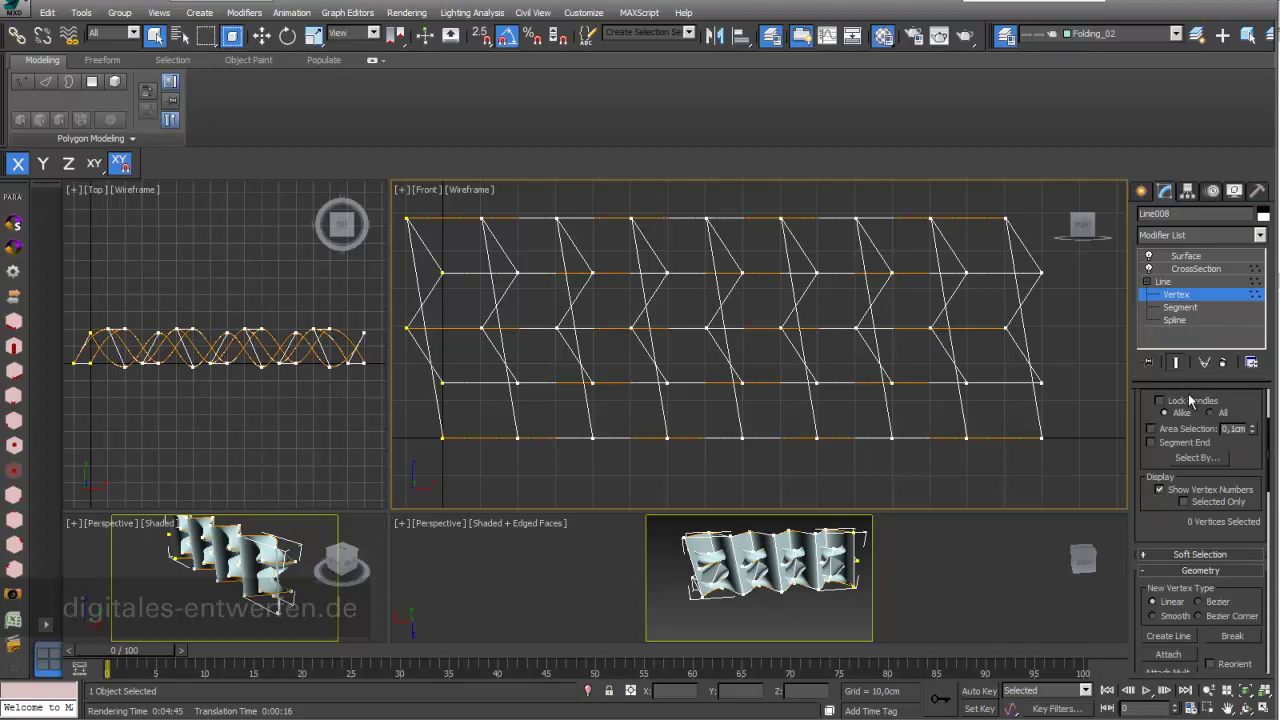
pyautogui.click(1177, 363)
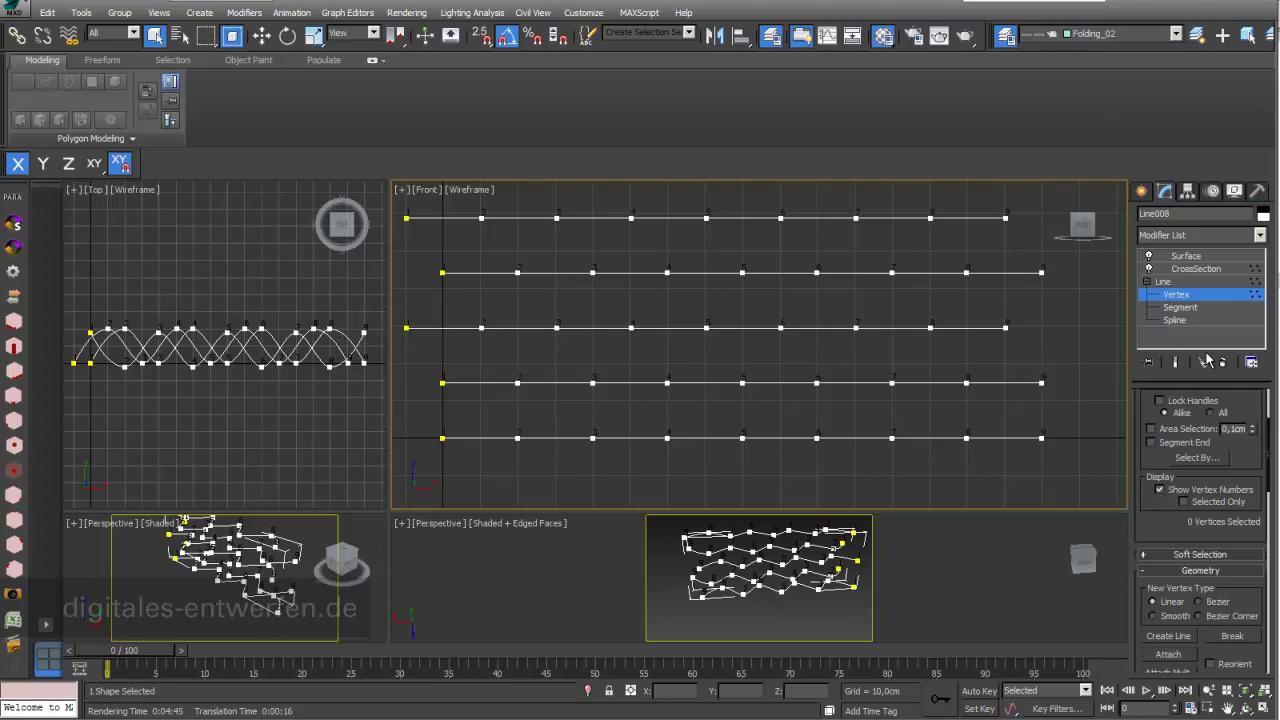
# - At Spline level, select the five wave splines one by one from bottommost to topmost to check their numbering order
pyautogui.click(1176, 320)
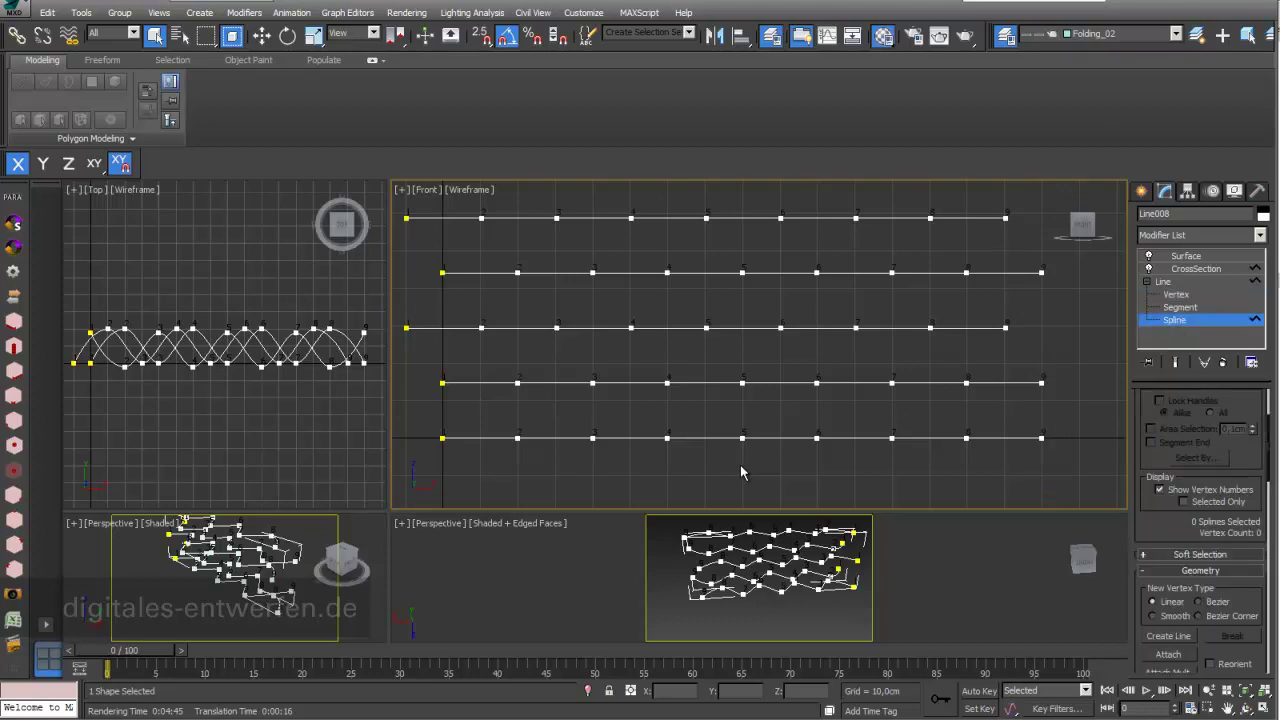
pyautogui.click(782, 437)
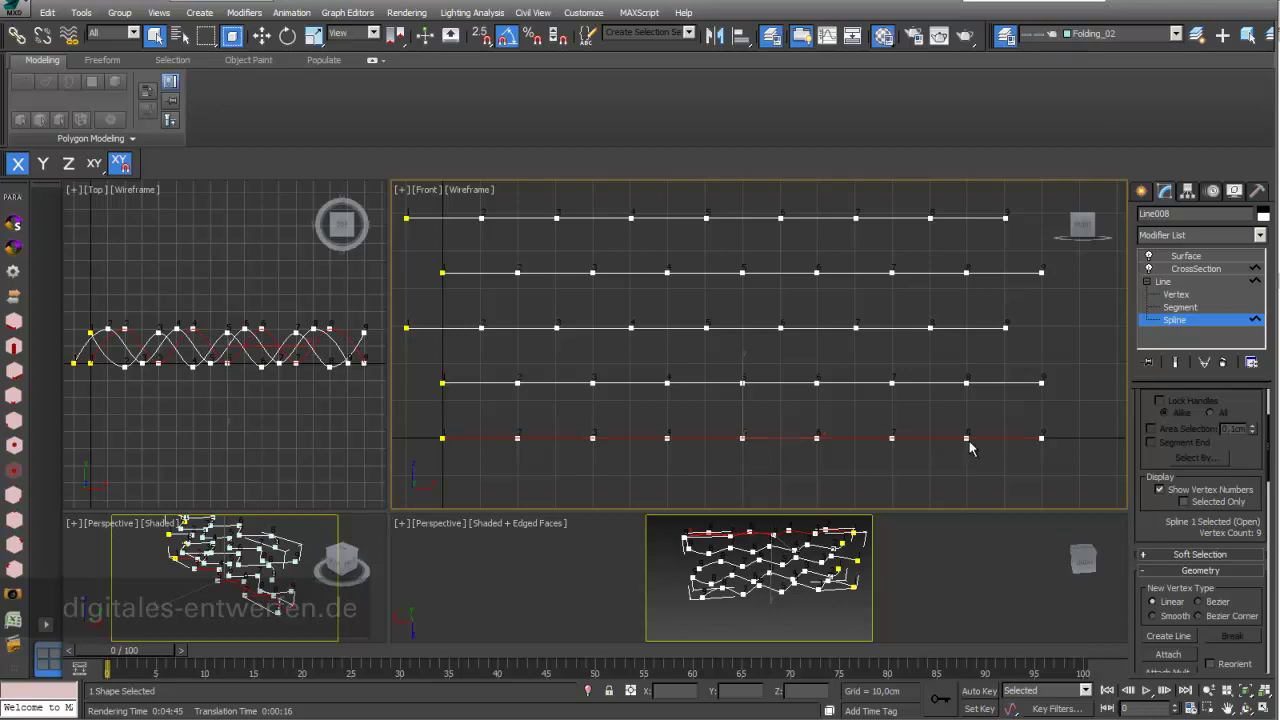
pyautogui.click(868, 385)
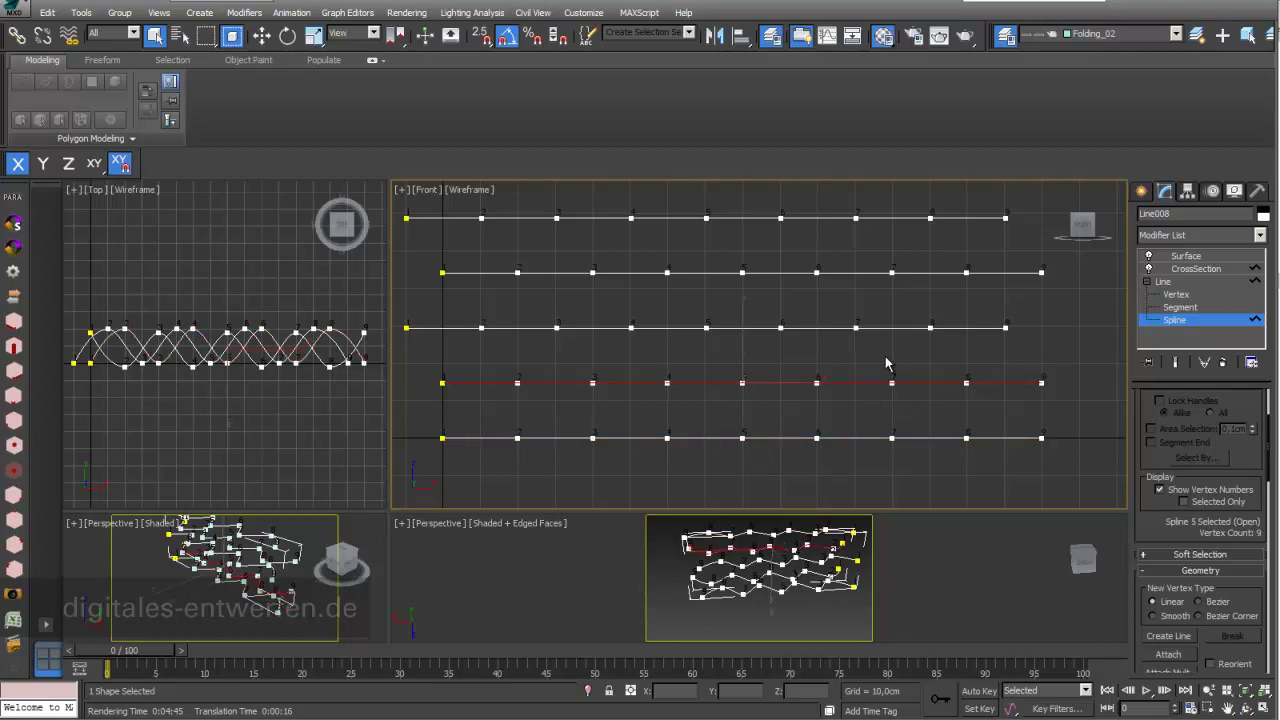
pyautogui.click(888, 328)
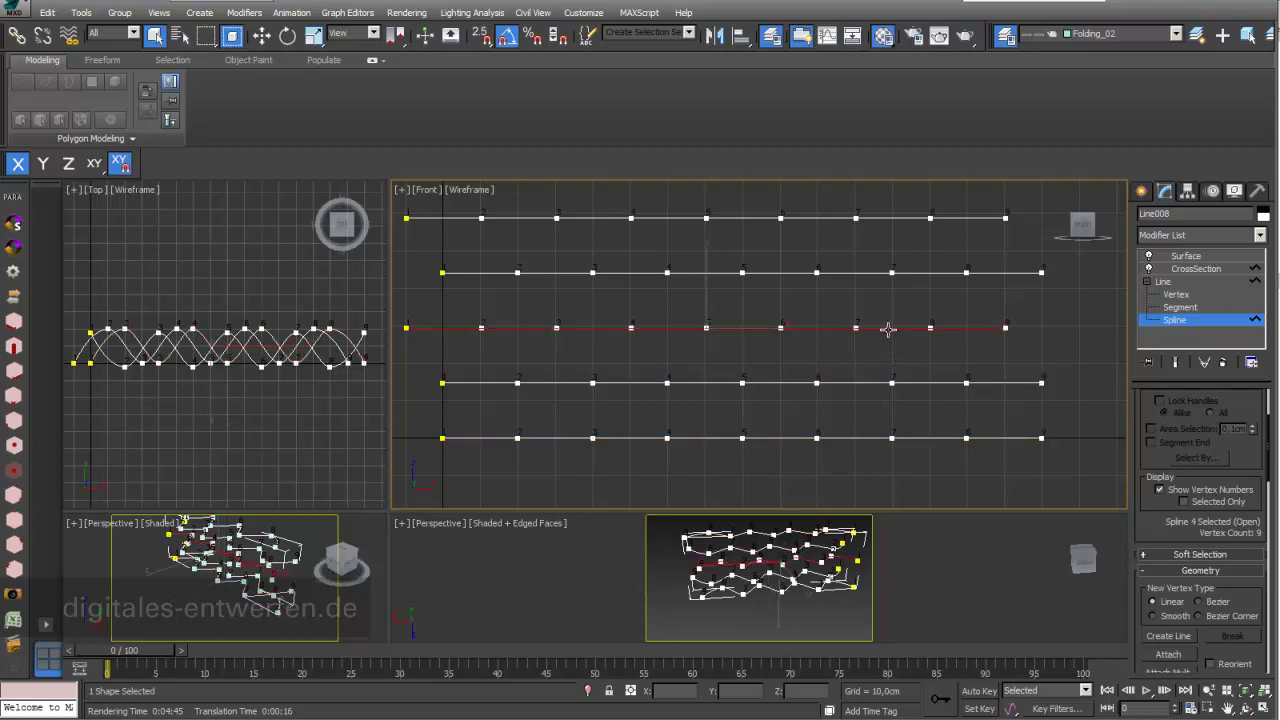
pyautogui.click(869, 272)
pyautogui.click(840, 217)
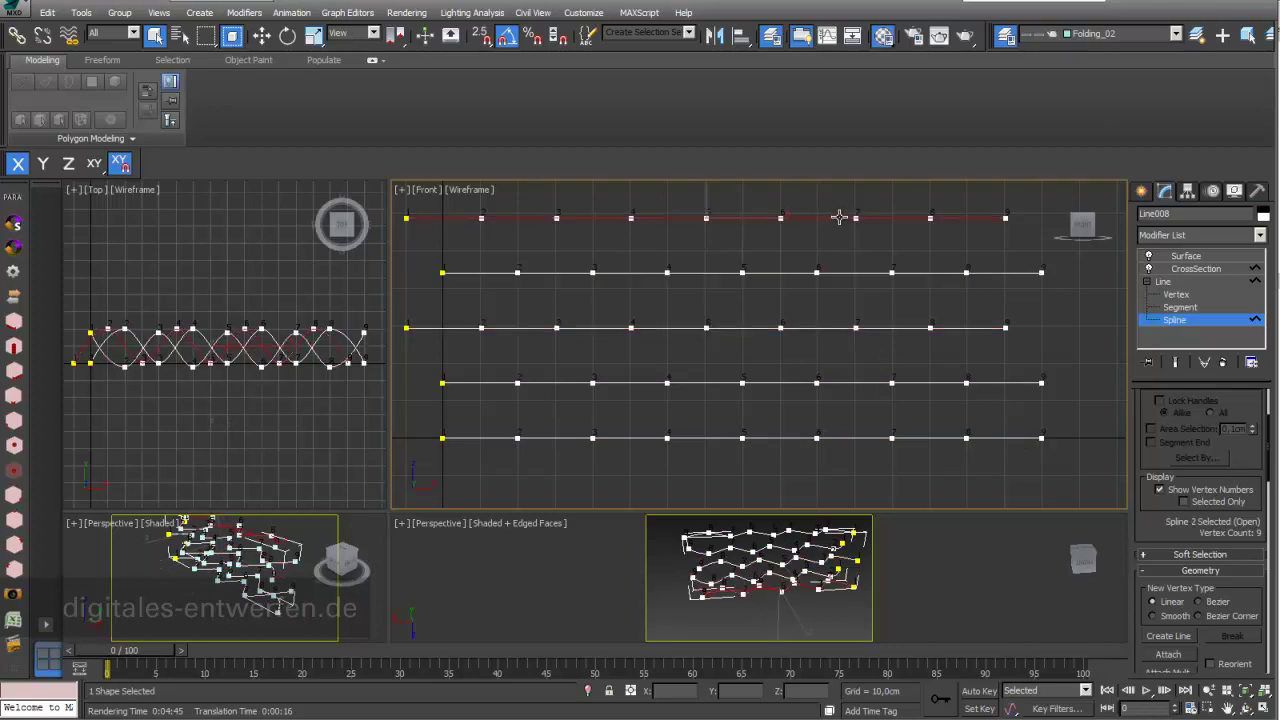
# - Move the bottommost spline about 72 cm up in Y in the Front view, above the topmost wave spline
pyautogui.click(261, 36)
pyautogui.moveTo(680, 437); pyautogui.dragTo(694, 457, button='middle')
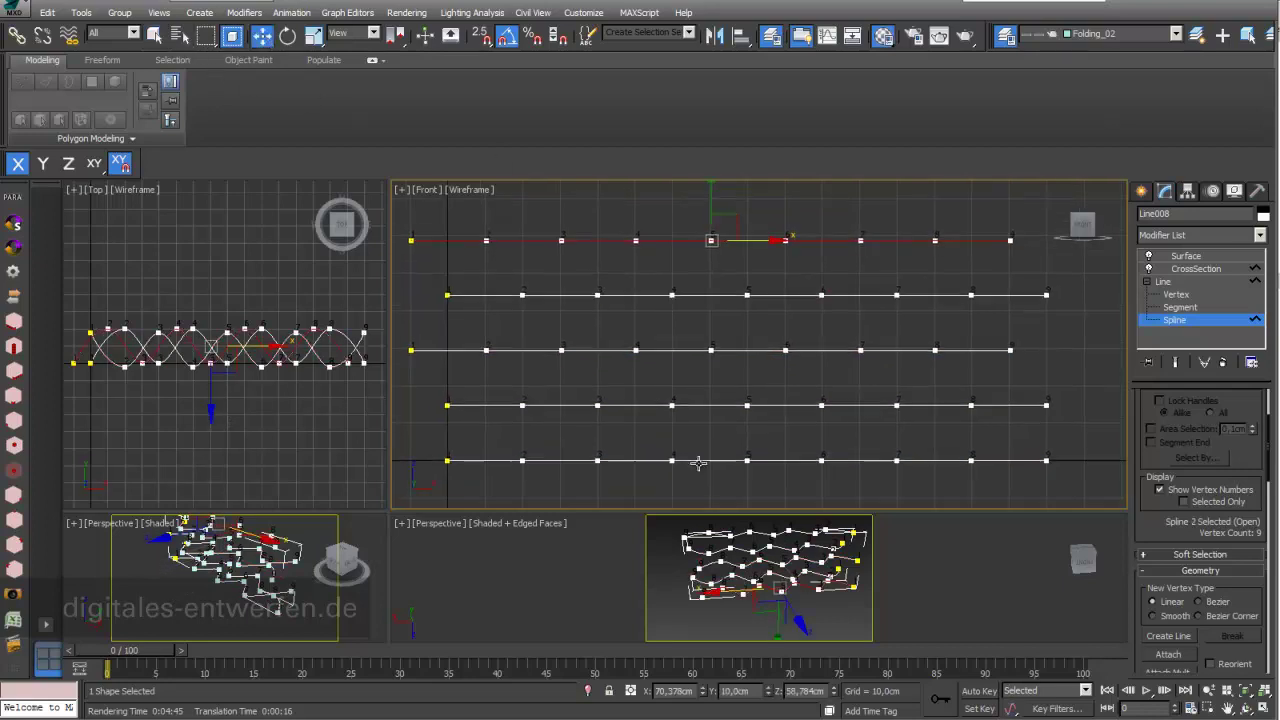
pyautogui.click(729, 460)
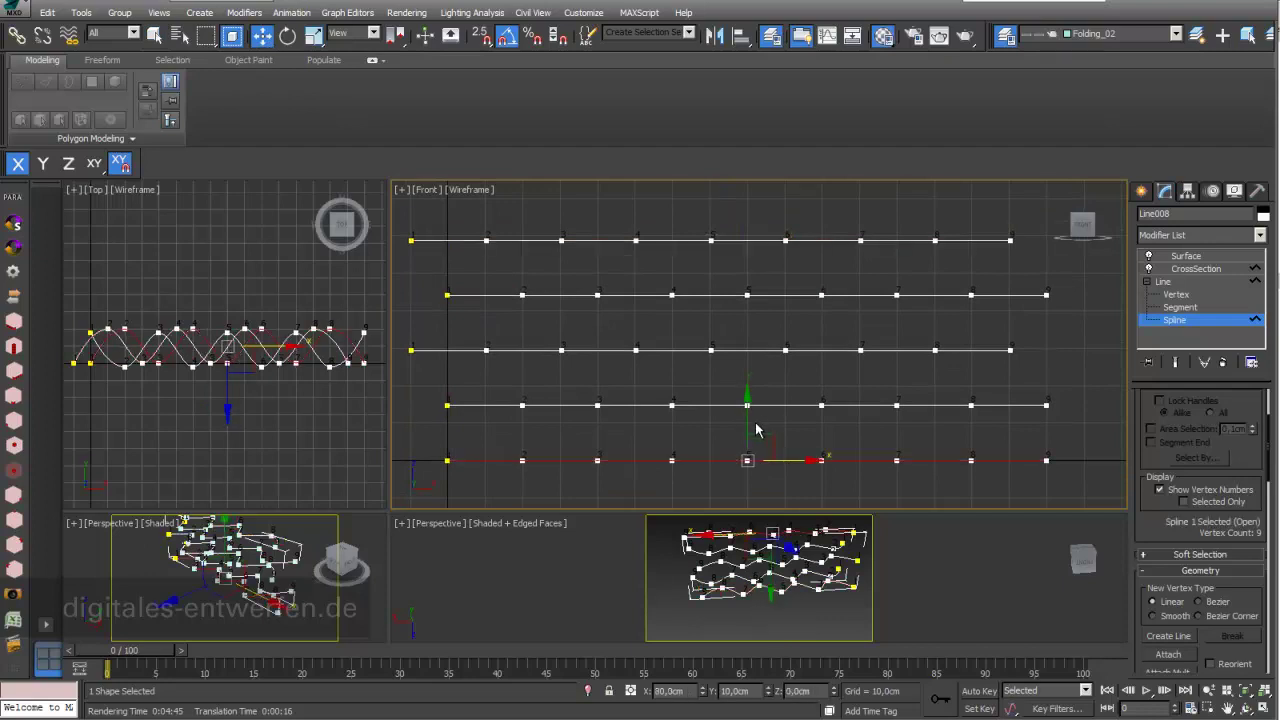
pyautogui.moveTo(747, 420); pyautogui.dragTo(708, 158)
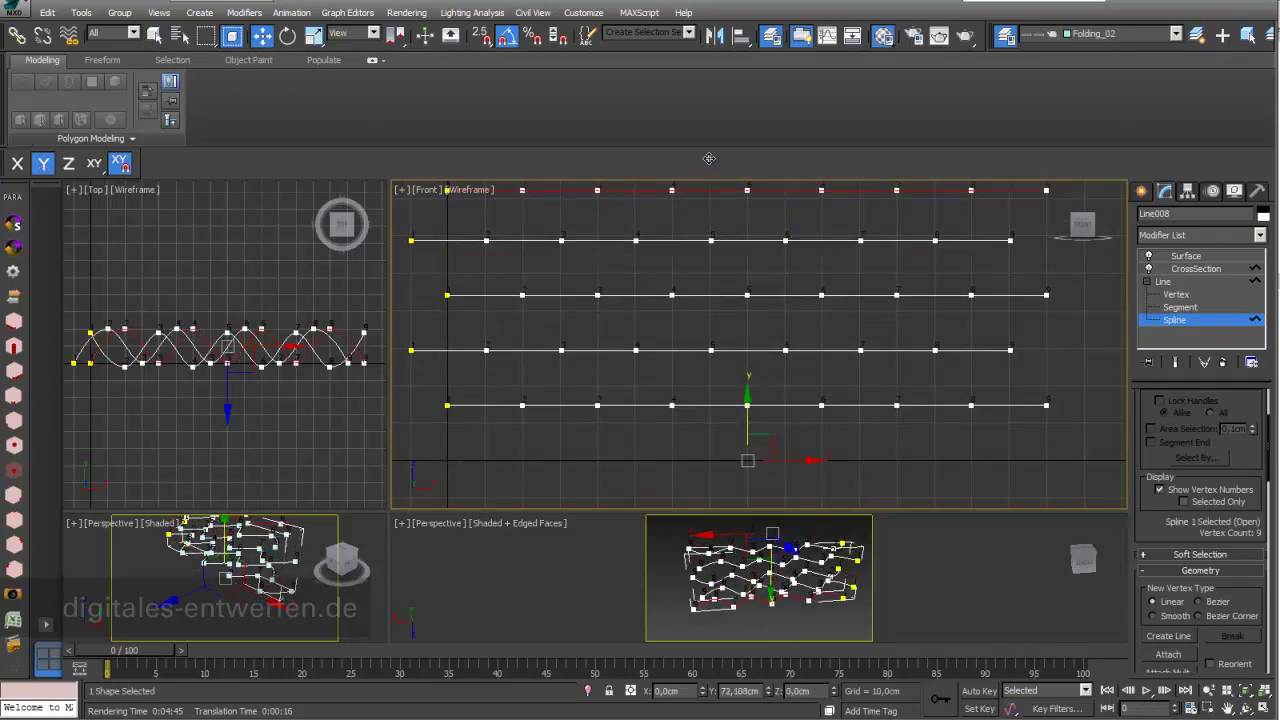
pyautogui.scroll(-3, 709, 337)
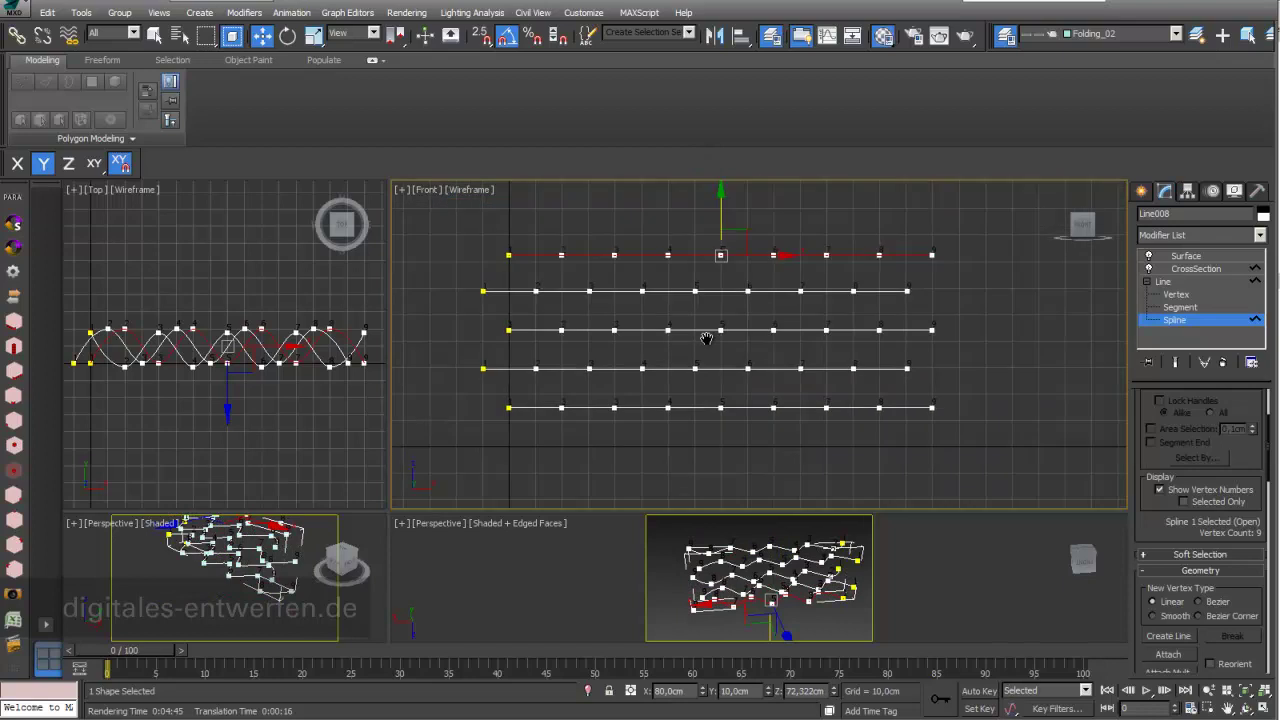
pyautogui.scroll(3, 707, 346)
# - Leave sub-object editing, return to the Surface modifier and examine the folded surface from another angle in an enlarged Perspective view
pyautogui.click(1195, 283)
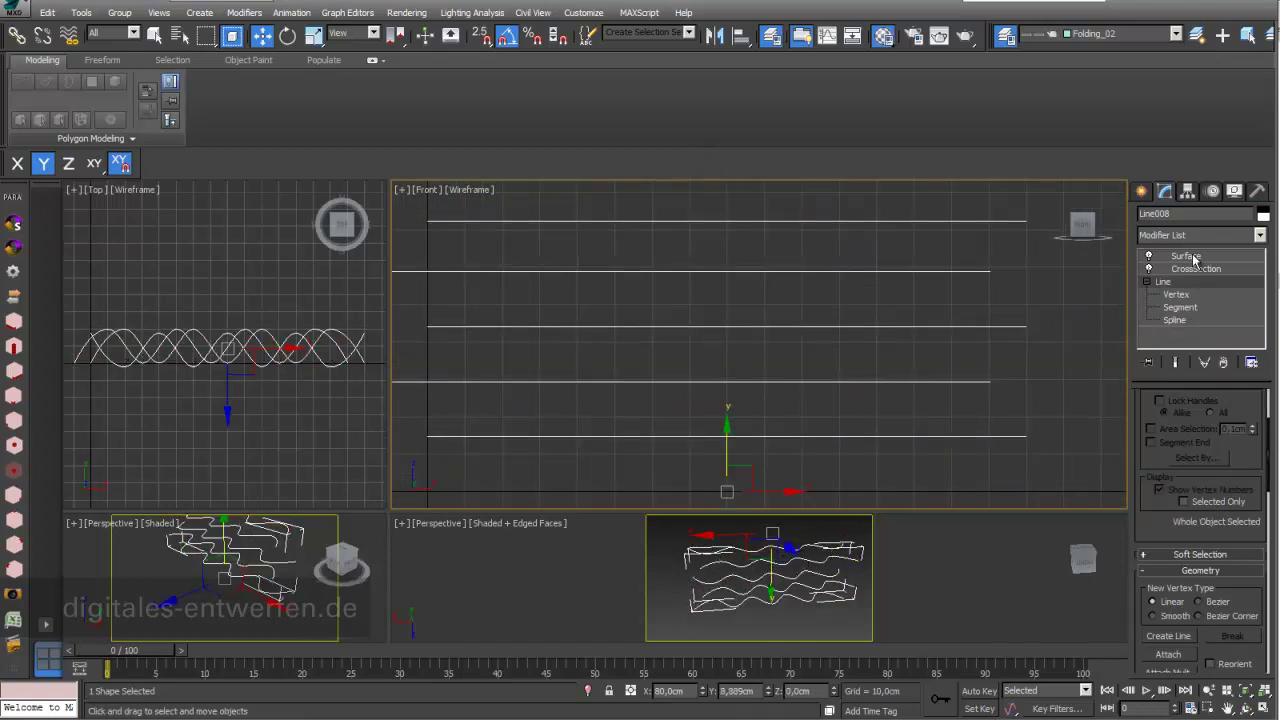
pyautogui.click(1194, 258)
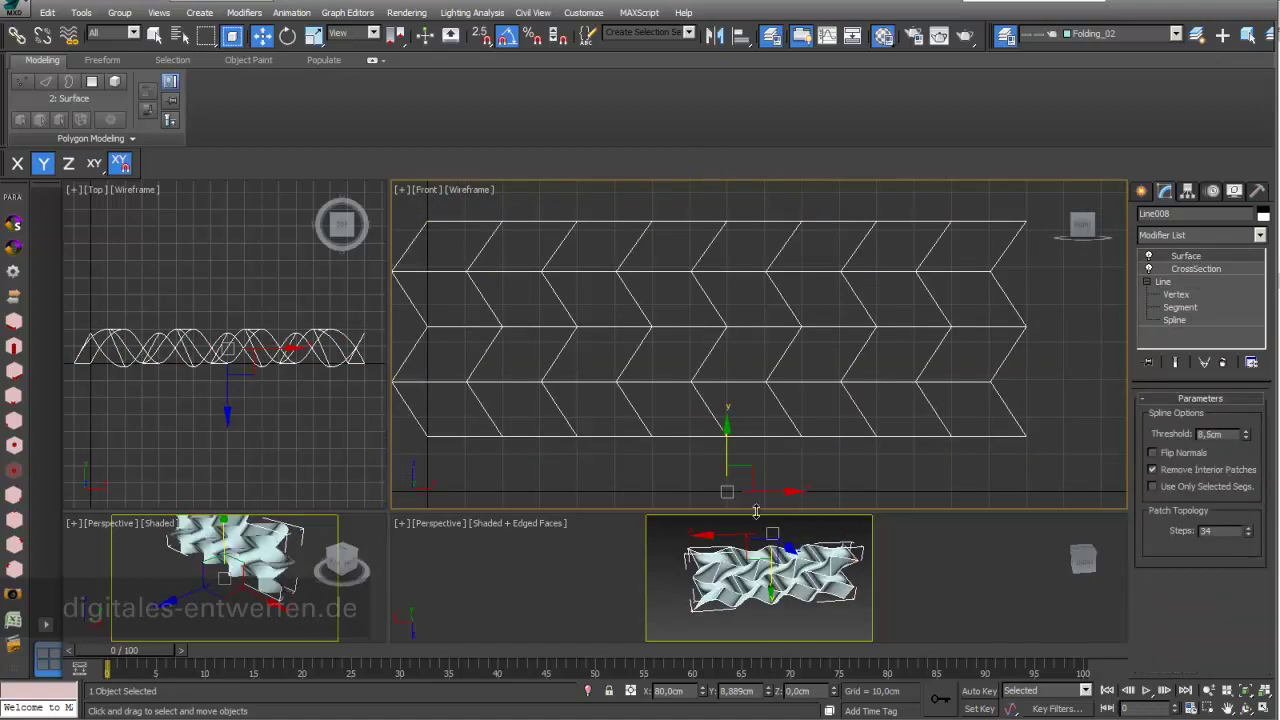
pyautogui.moveTo(756, 512); pyautogui.dragTo(756, 218)
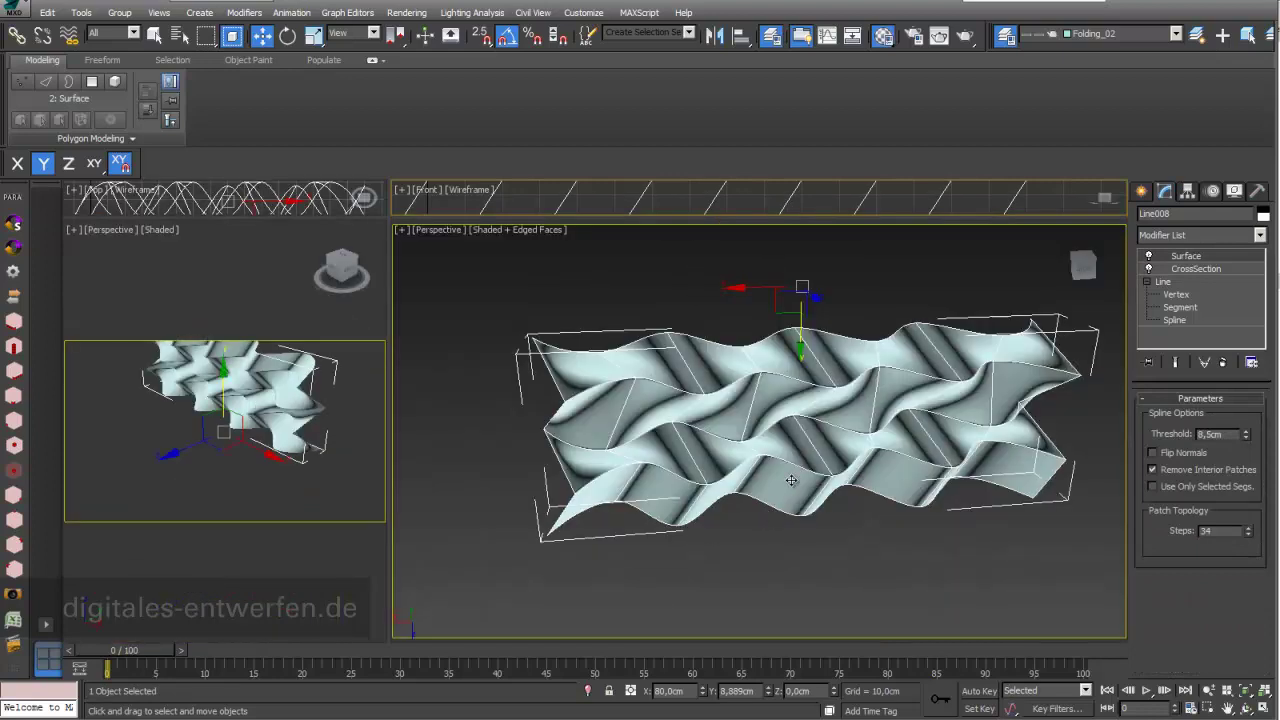
pyautogui.click(1245, 708)
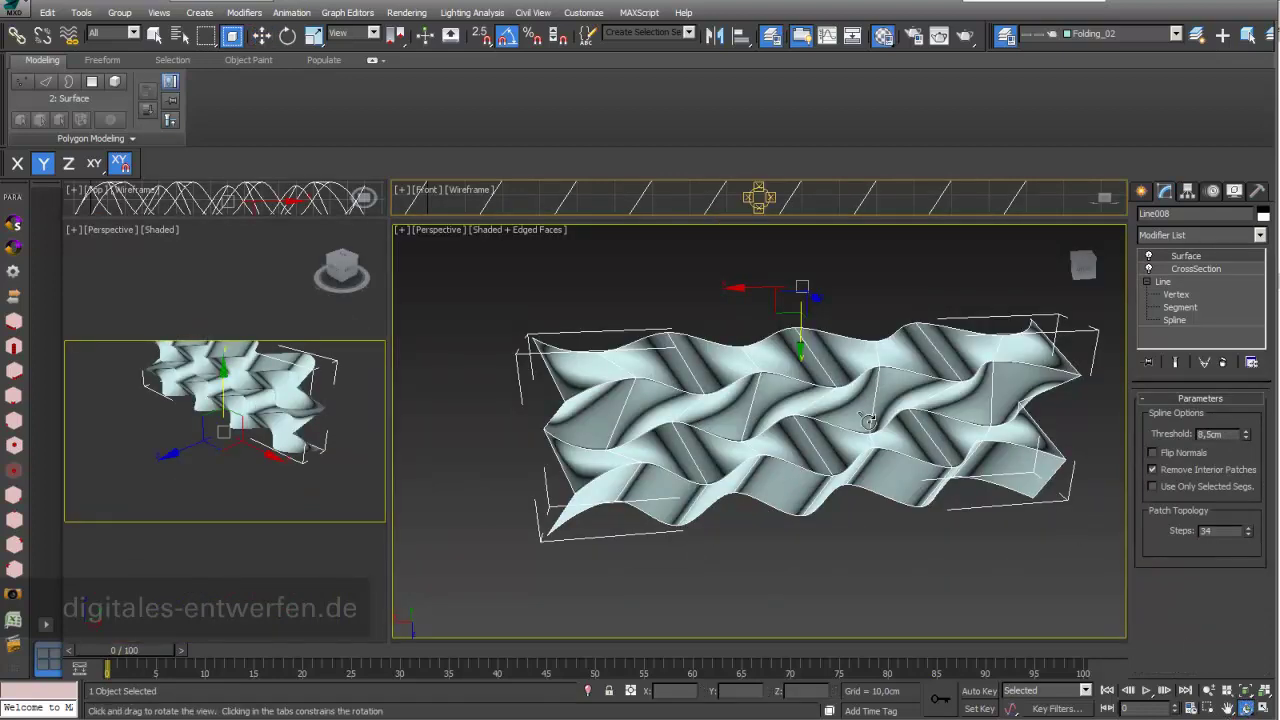
pyautogui.moveTo(817, 443); pyautogui.dragTo(869, 434)
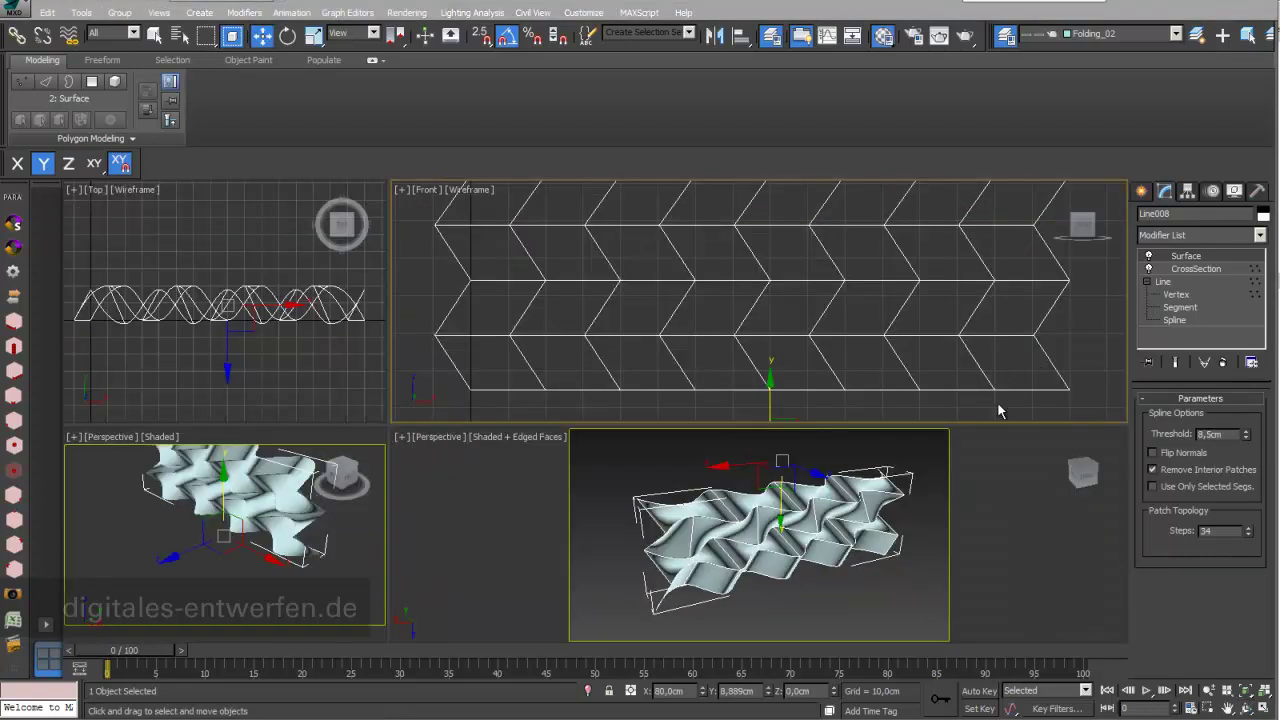
# - At Vertex level, try moving all vertices of the two uppermost wave lines upward in the Front view
pyautogui.moveTo(1000, 423); pyautogui.dragTo(1000, 447)
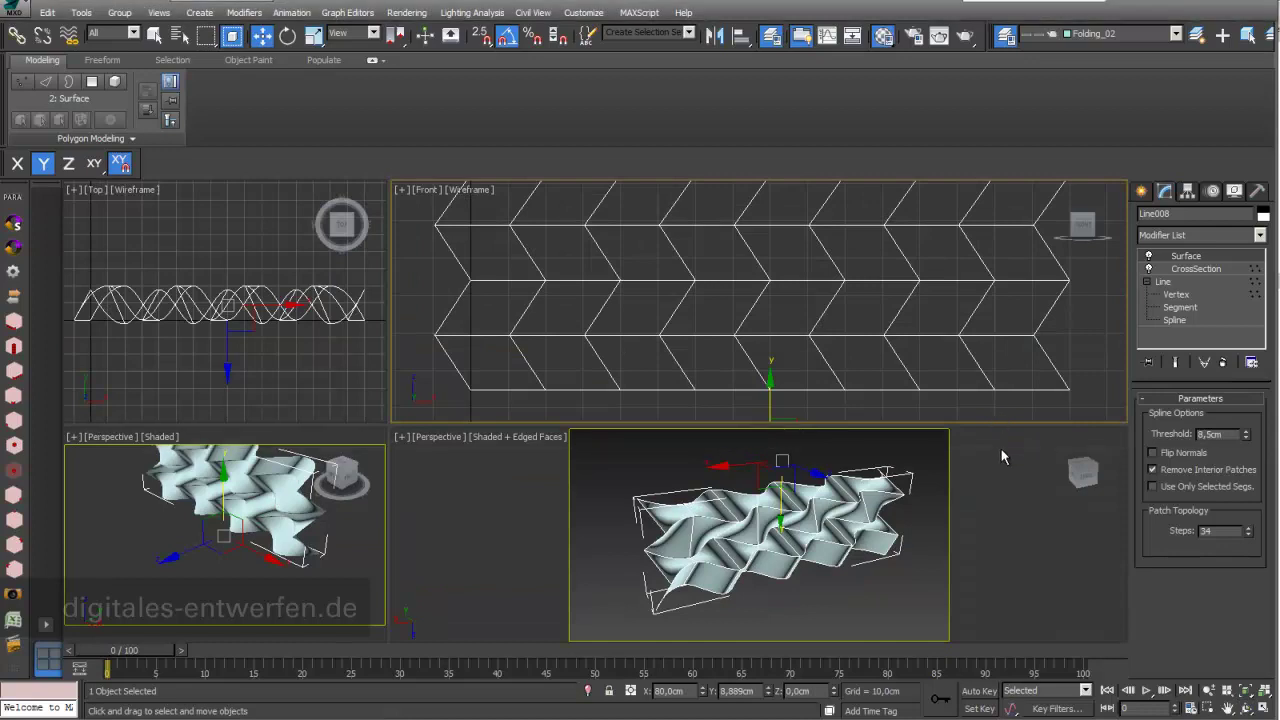
pyautogui.scroll(-2, 770, 340)
pyautogui.moveTo(770, 340); pyautogui.dragTo(768, 350, button='middle')
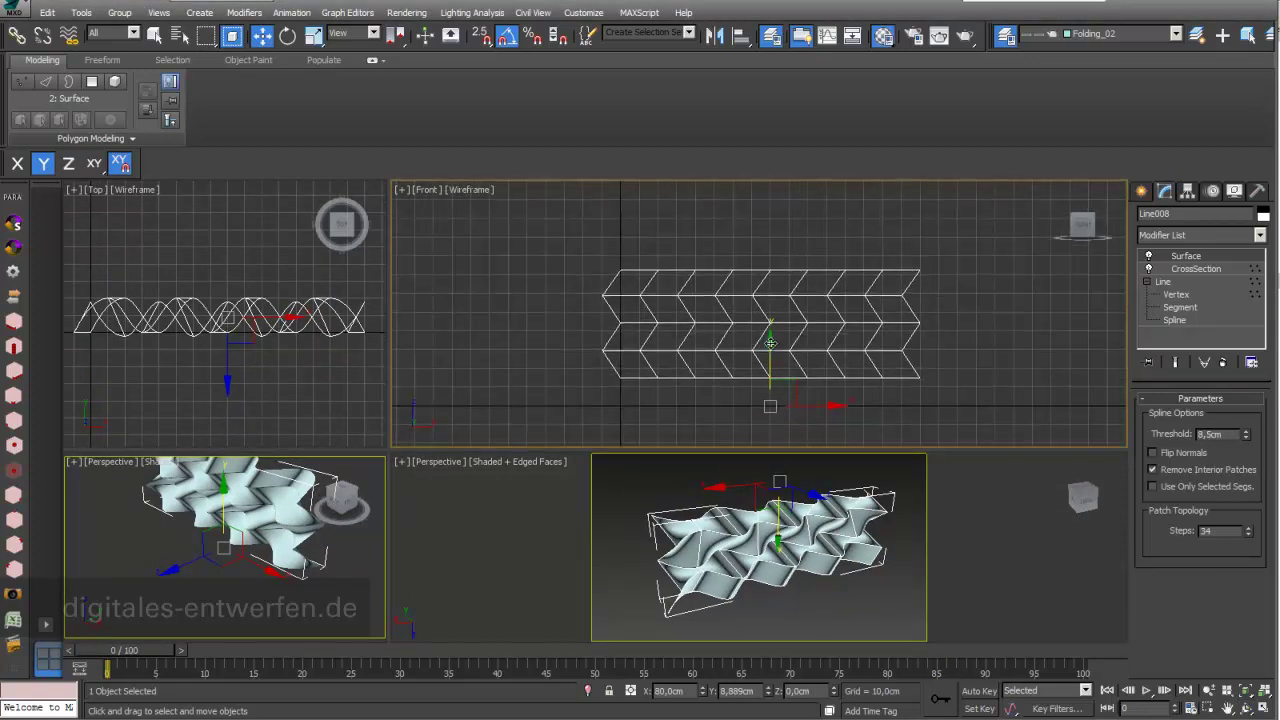
pyautogui.click(1177, 295)
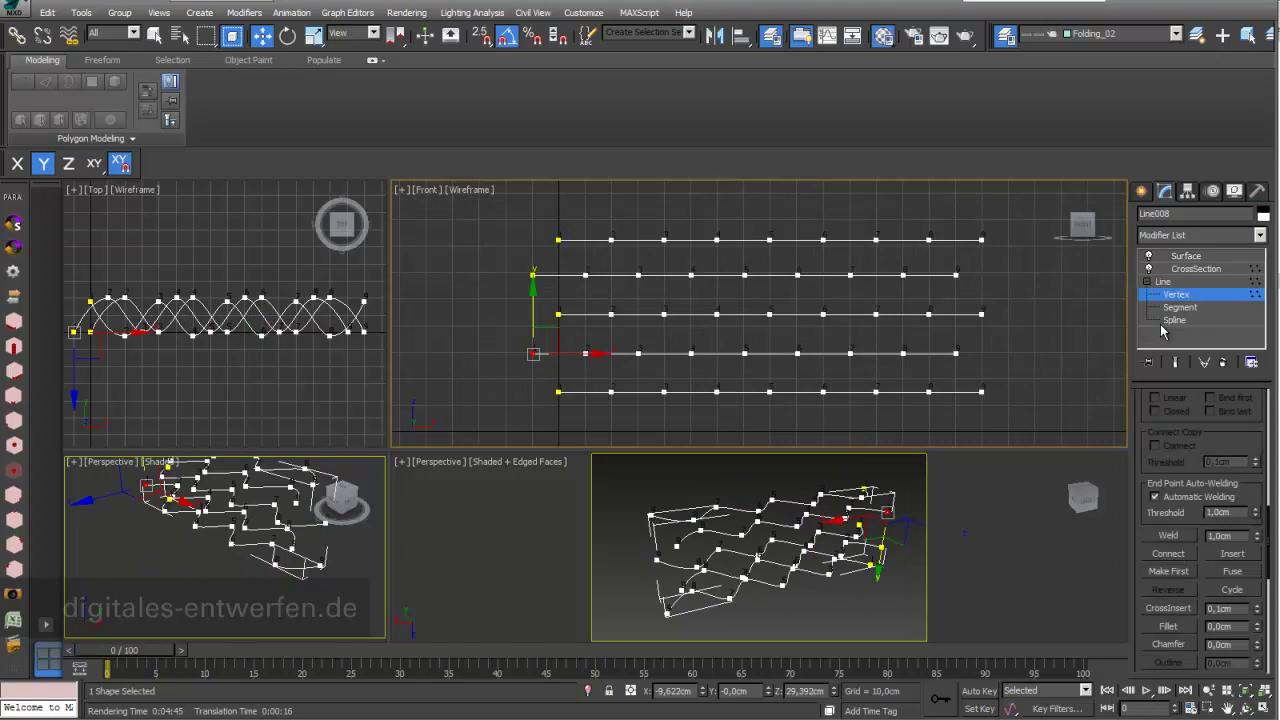
pyautogui.moveTo(508, 297); pyautogui.dragTo(1014, 325)
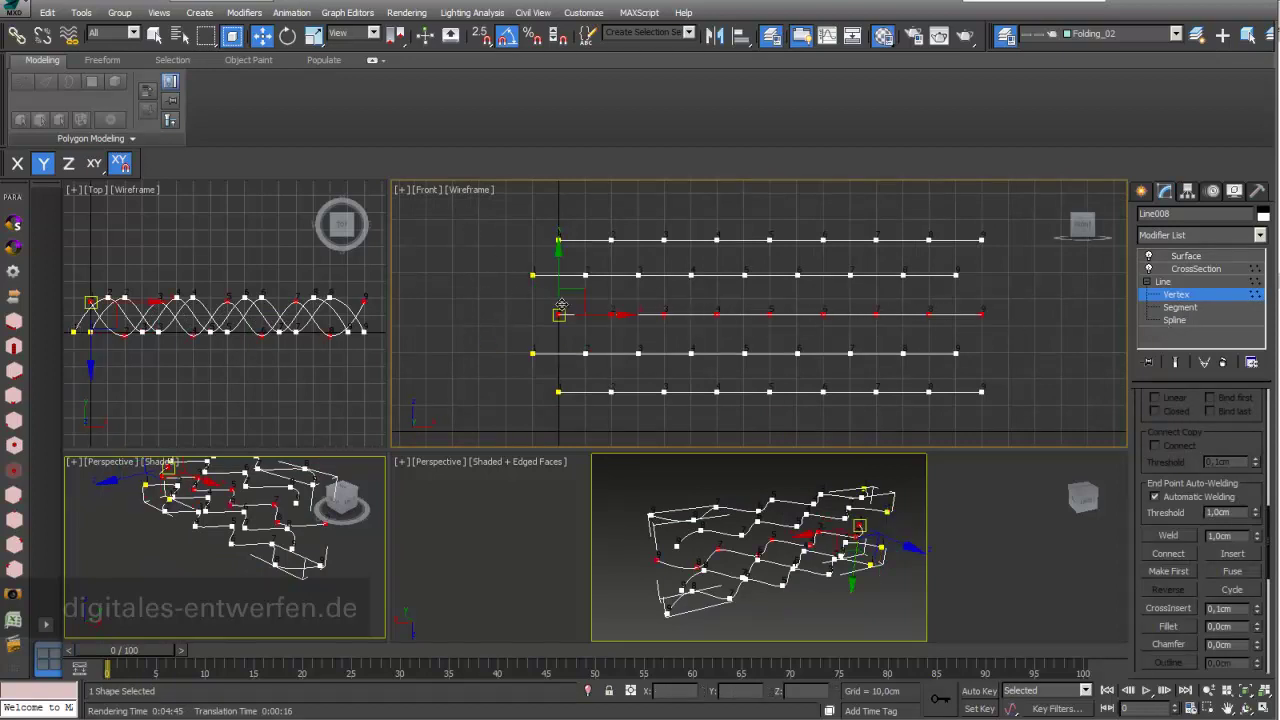
pyautogui.moveTo(512, 218); pyautogui.dragTo(1022, 303)
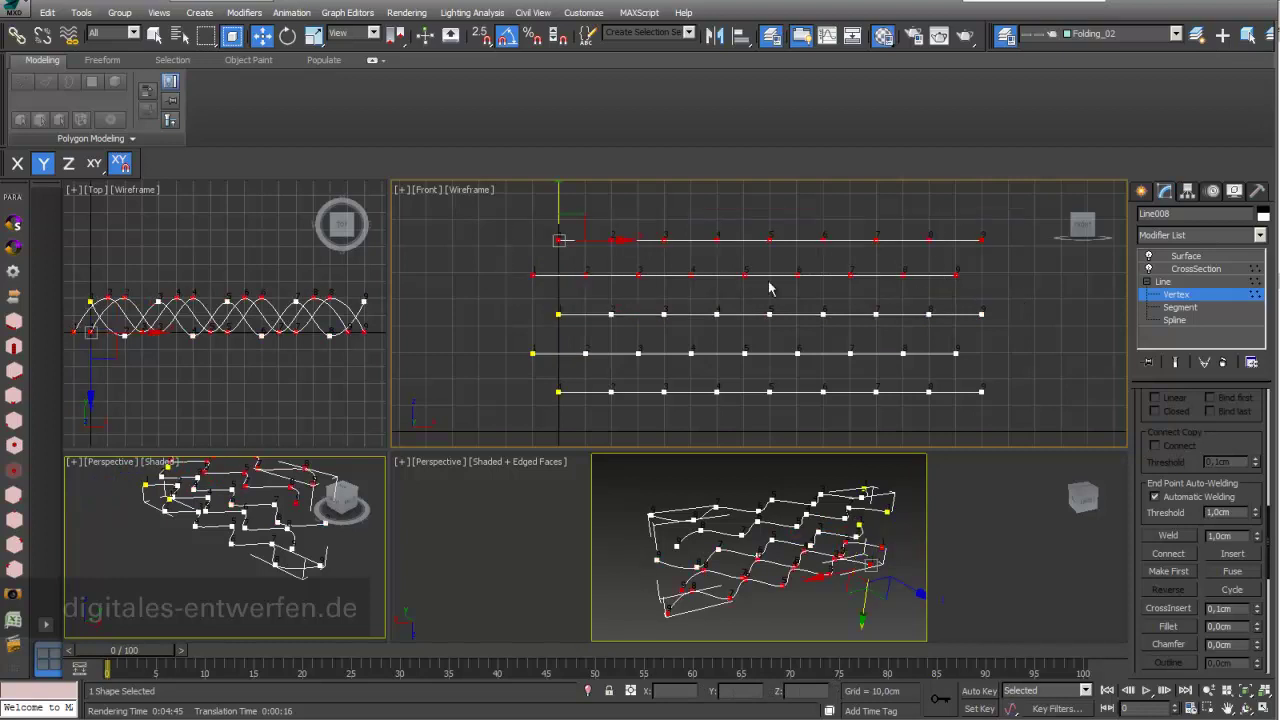
pyautogui.moveTo(712, 299); pyautogui.dragTo(717, 340, button='middle')
pyautogui.moveTo(559, 236); pyautogui.dragTo(559, 190)
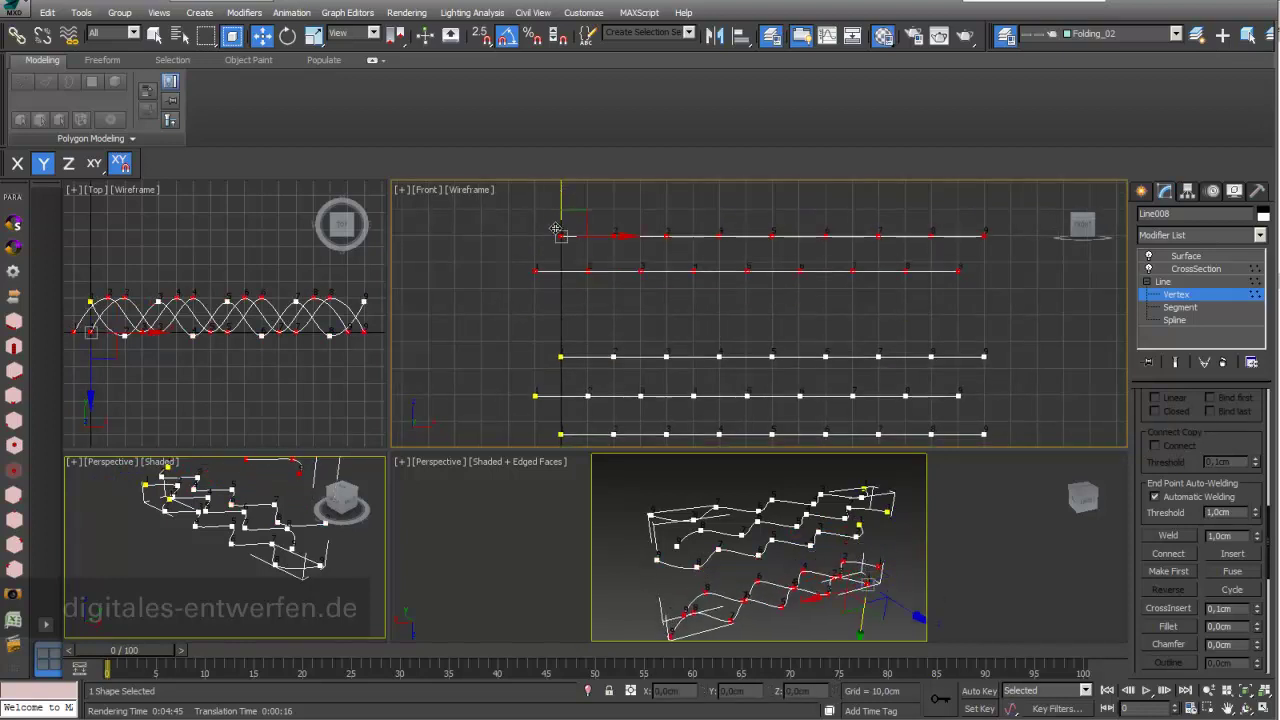
pyautogui.moveTo(524, 340); pyautogui.dragTo(1053, 372)
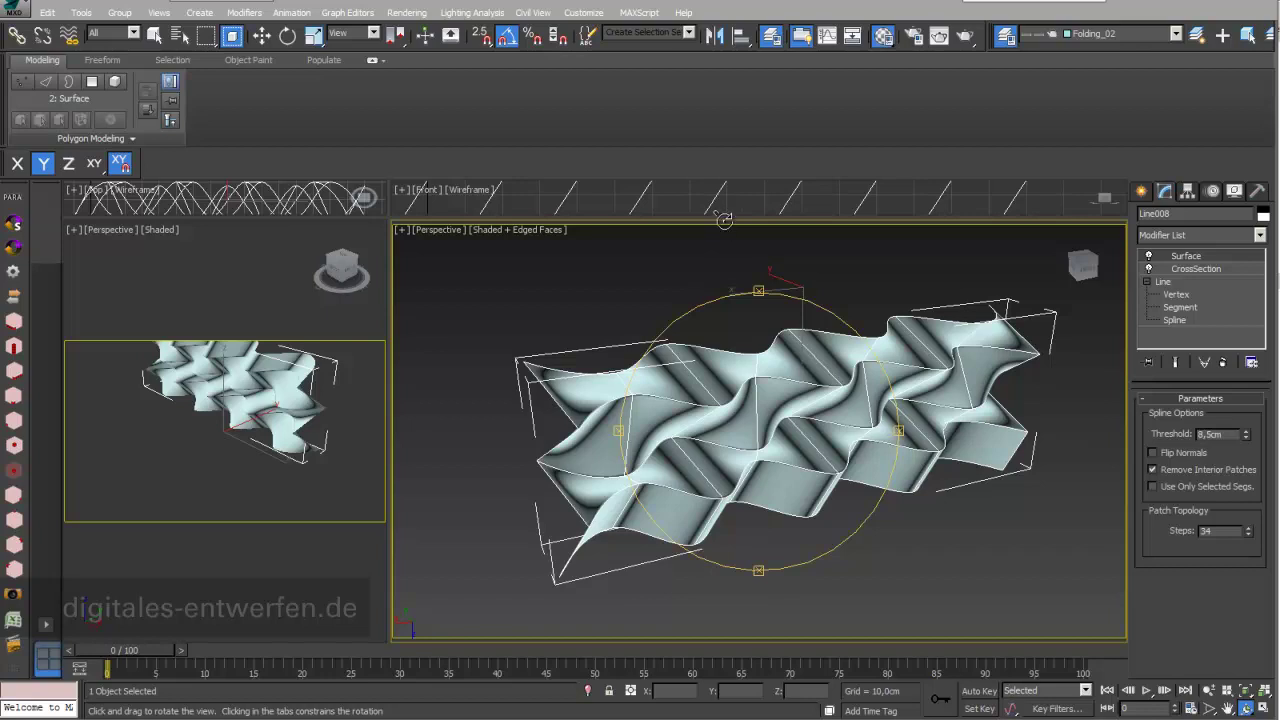
# - With the Front view enlarged, make the opposite end vertex of the second wave line from the top its first vertex
pyautogui.moveTo(725, 222); pyautogui.dragTo(725, 545)
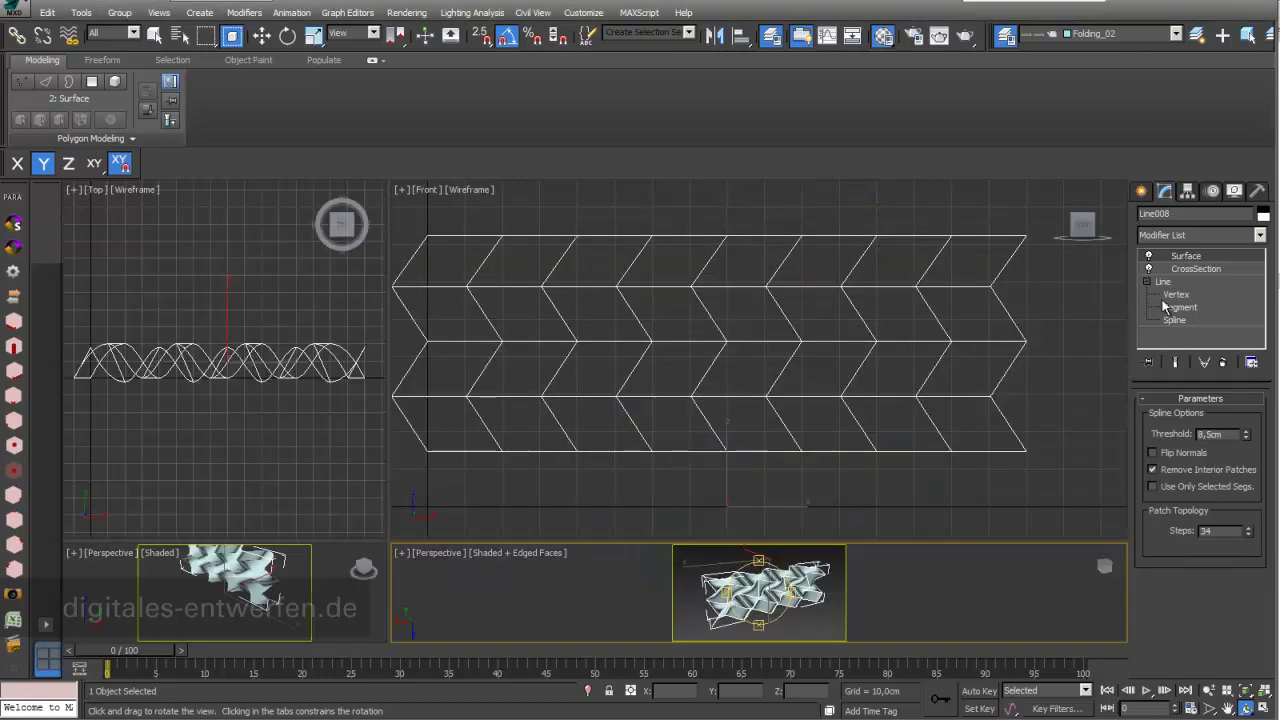
pyautogui.click(261, 35)
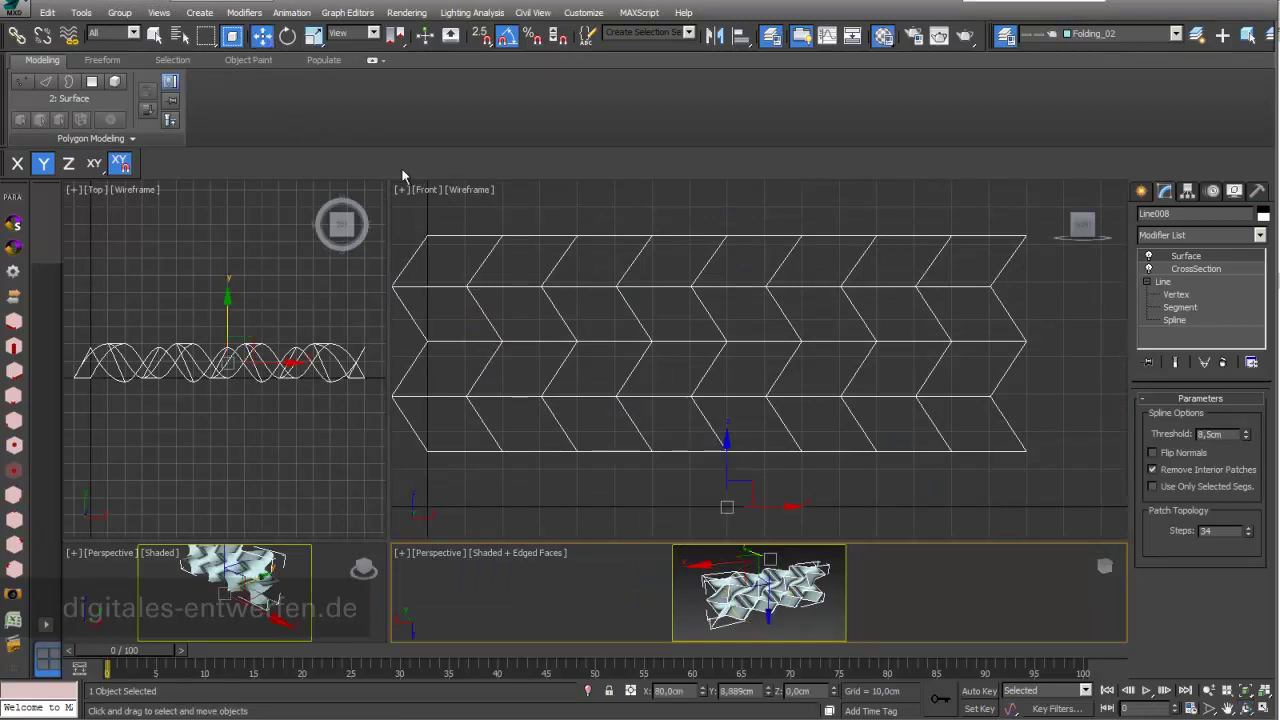
pyautogui.click(601, 342)
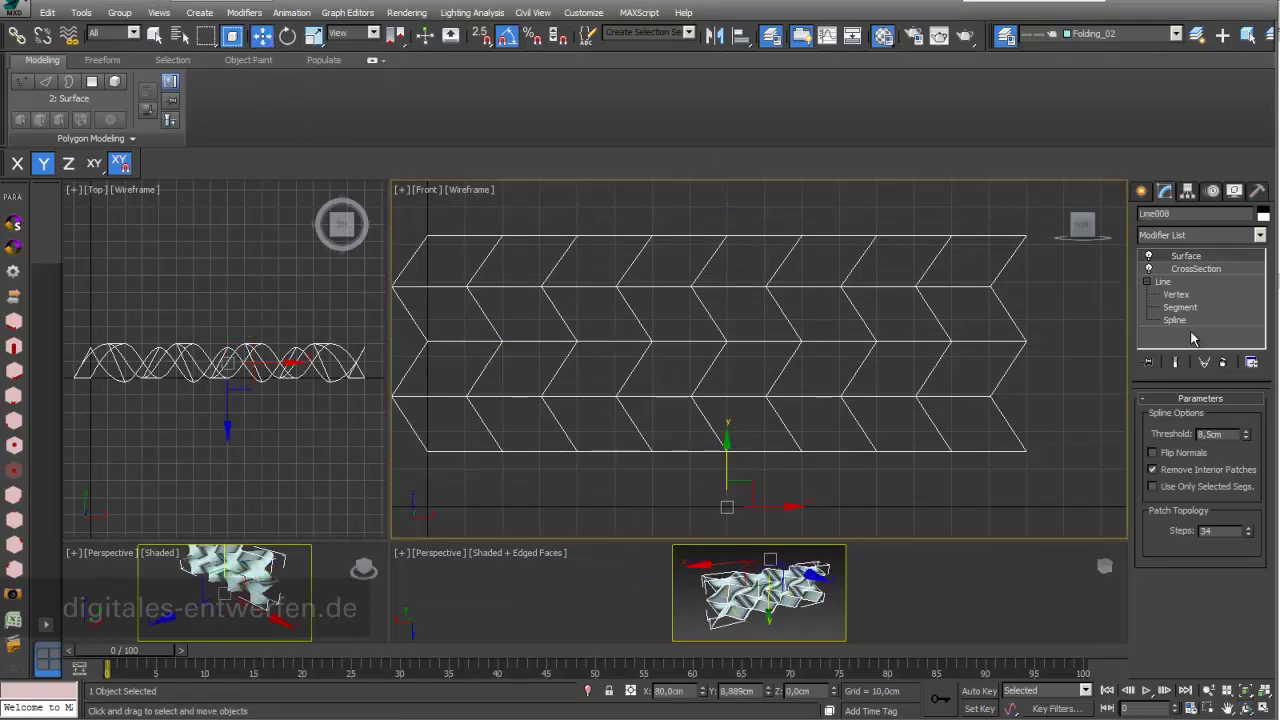
pyautogui.click(1180, 295)
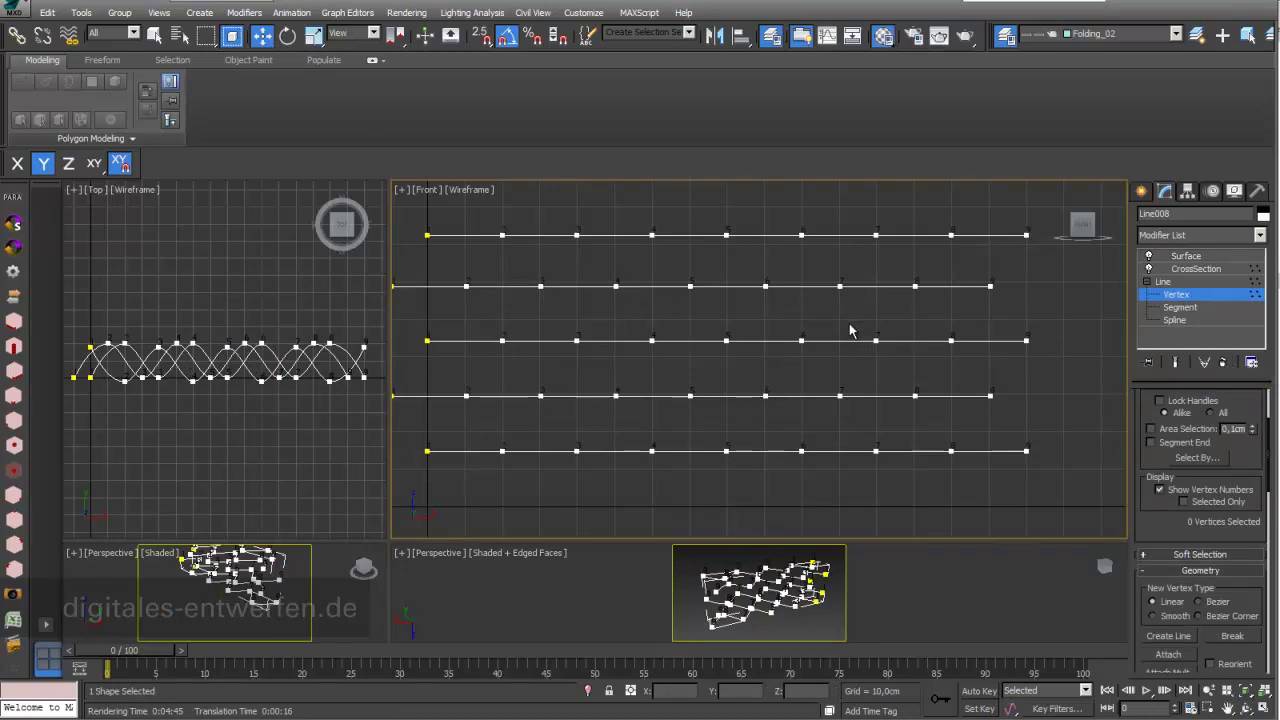
pyautogui.moveTo(850, 331); pyautogui.dragTo(891, 320, button='middle')
pyautogui.moveTo(1054, 296); pyautogui.dragTo(1030, 277)
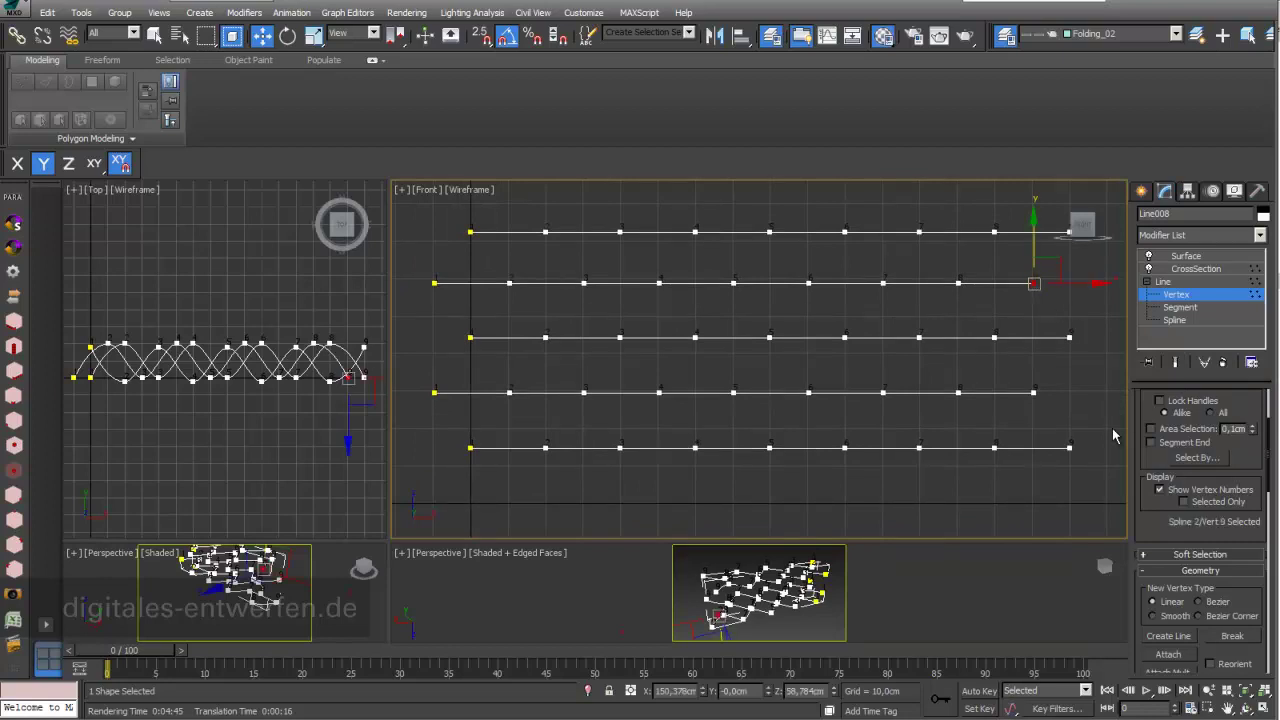
pyautogui.moveTo(1149, 522); pyautogui.dragTo(1177, 215)
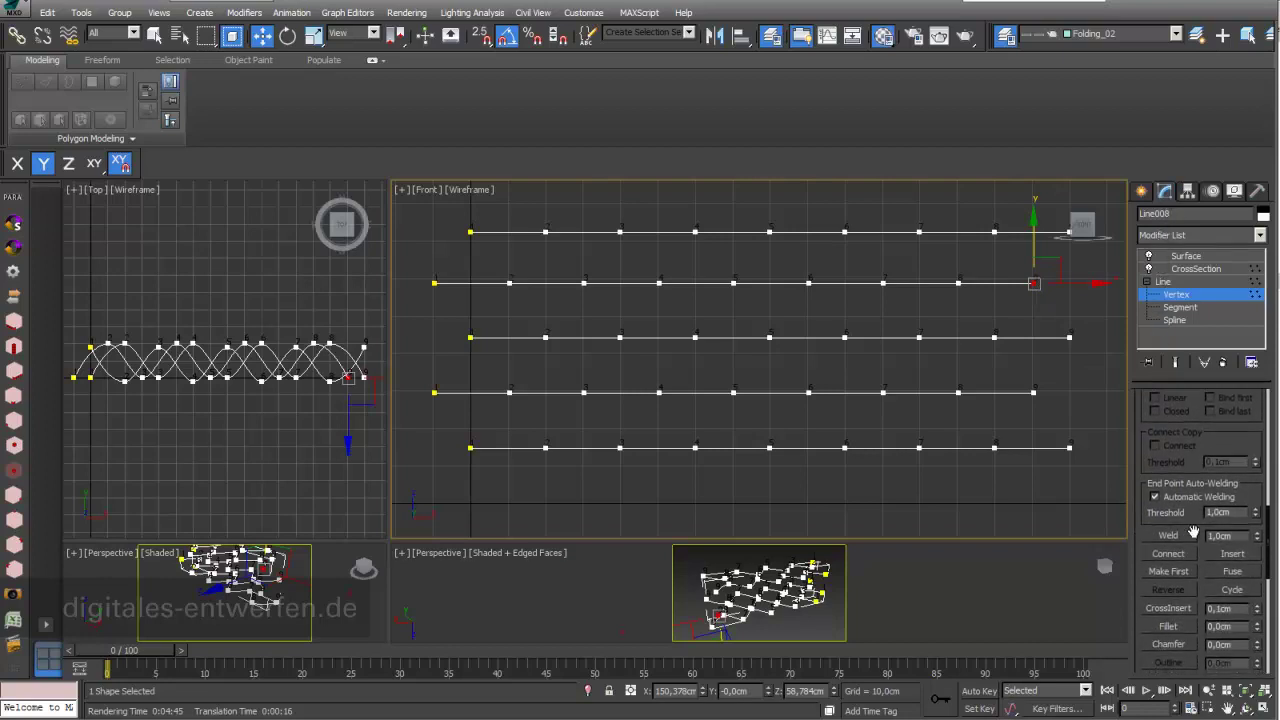
pyautogui.click(1180, 575)
# - Make the opposite end vertex of the fourth wave line from the top its first vertex, and enlarge the Perspective view
pyautogui.moveTo(1019, 385); pyautogui.dragTo(1088, 450)
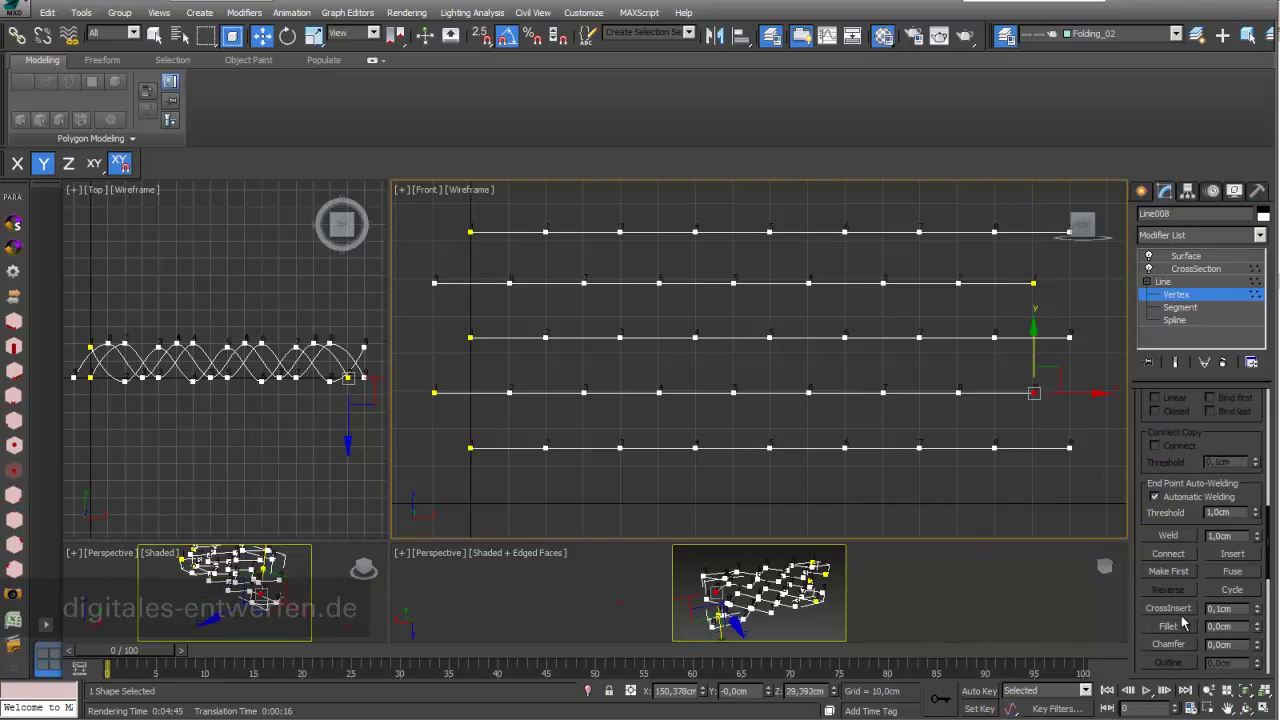
pyautogui.click(1181, 575)
pyautogui.moveTo(678, 540); pyautogui.dragTo(689, 318)
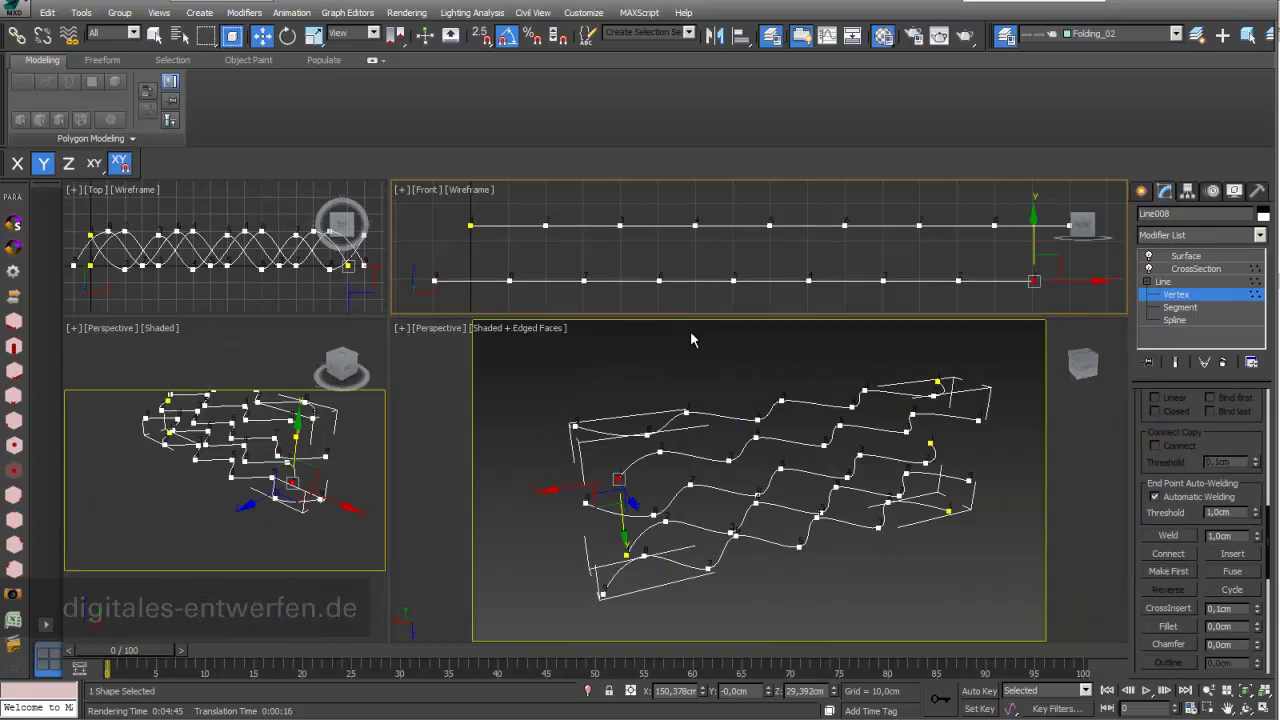
# - In the Front view, make the left end vertices of the second and fourth wave lines their first vertices again, and return to the Surface modifier
pyautogui.click(1190, 259)
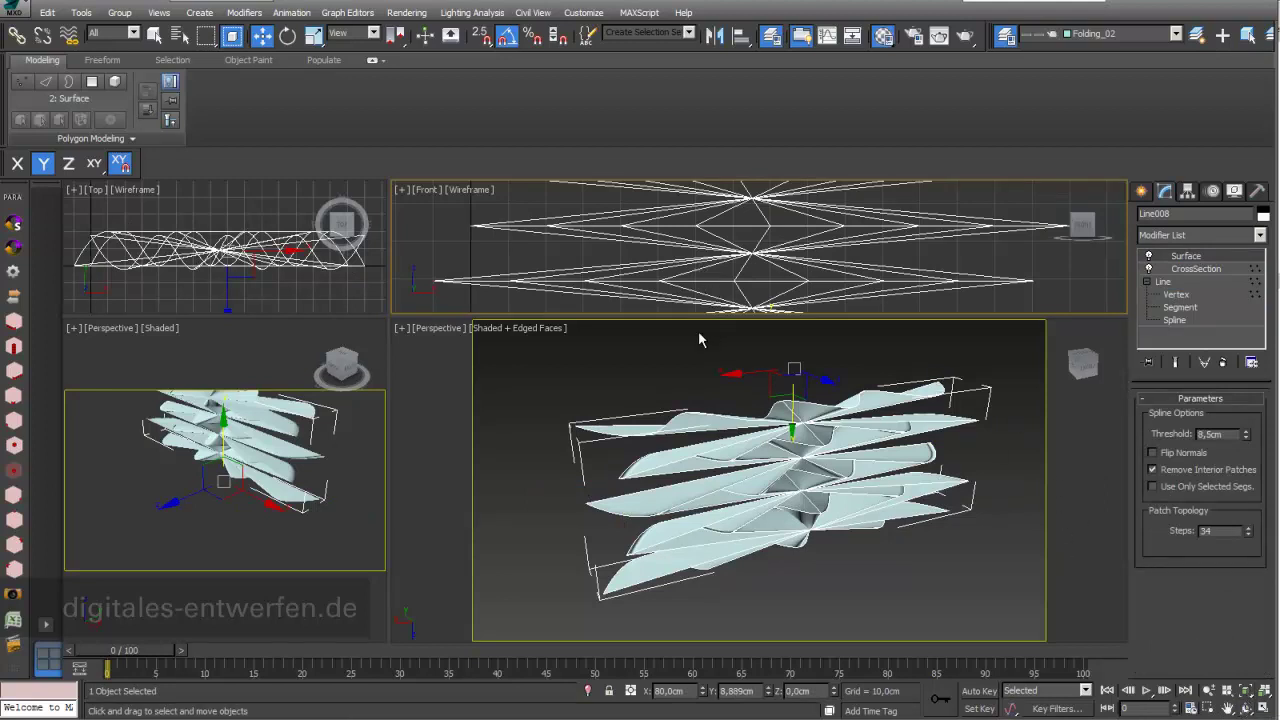
pyautogui.moveTo(740, 316); pyautogui.dragTo(742, 428)
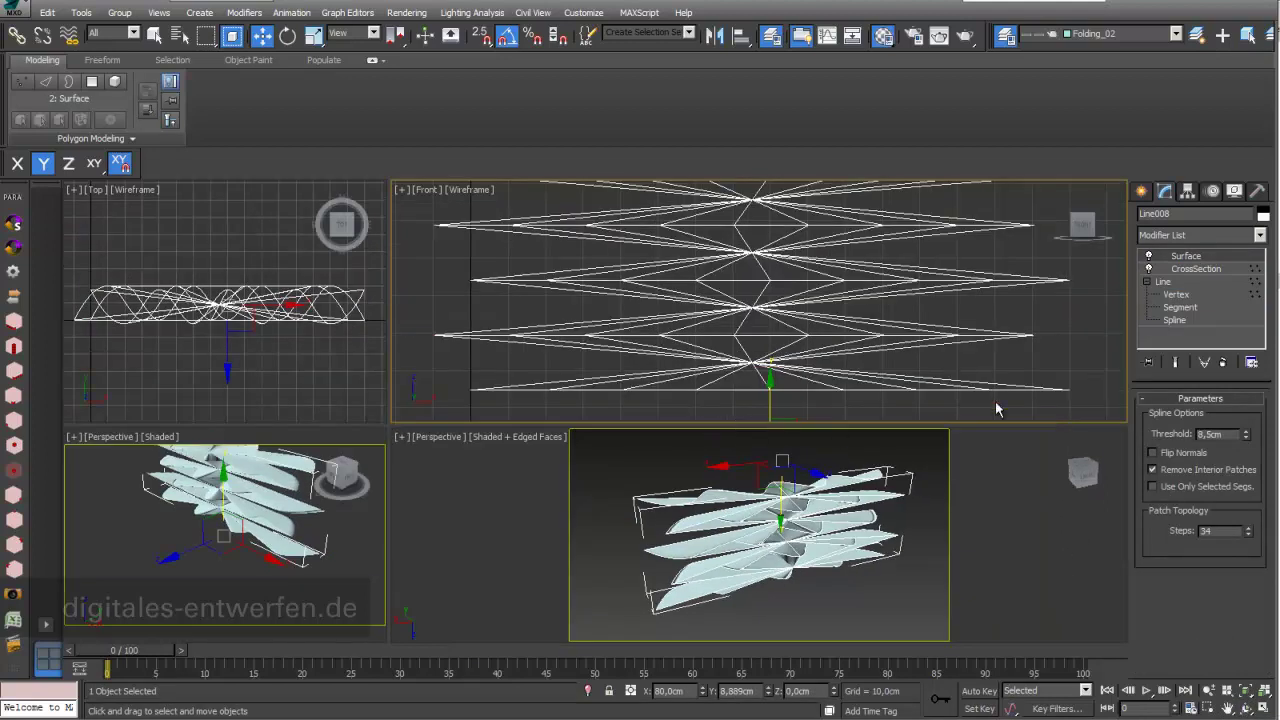
pyautogui.click(1177, 296)
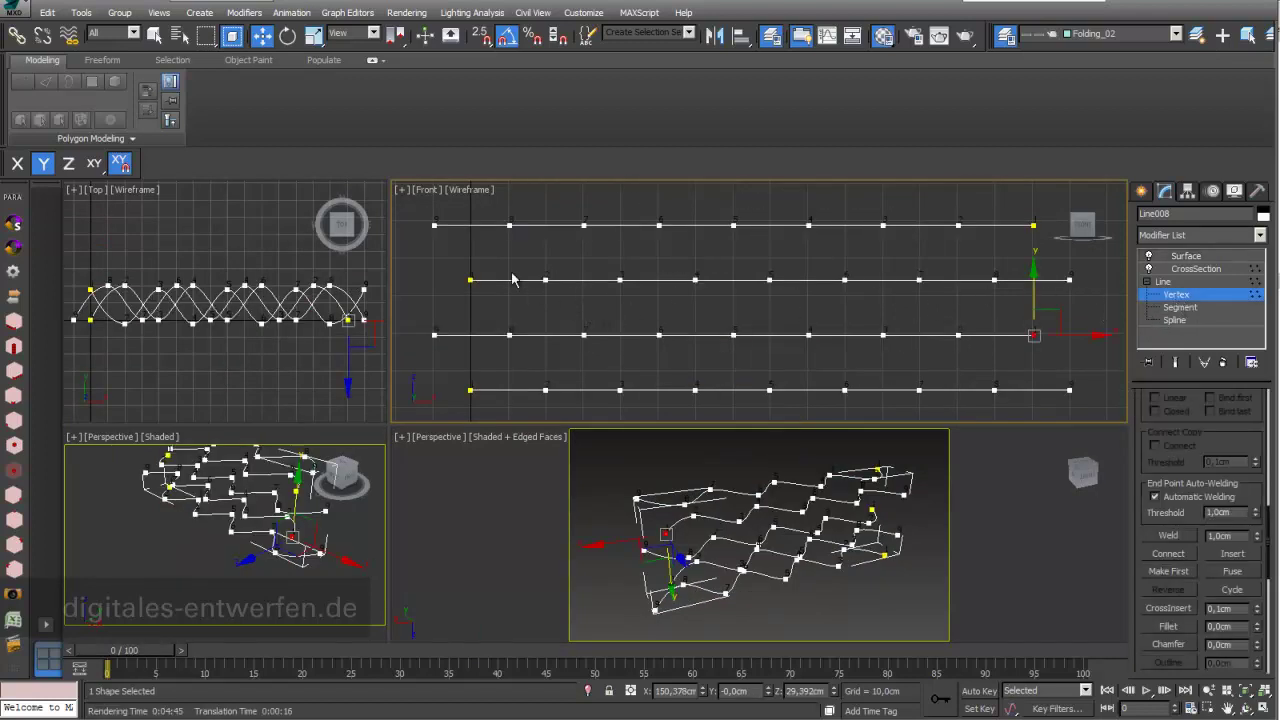
pyautogui.moveTo(418, 214); pyautogui.dragTo(449, 240)
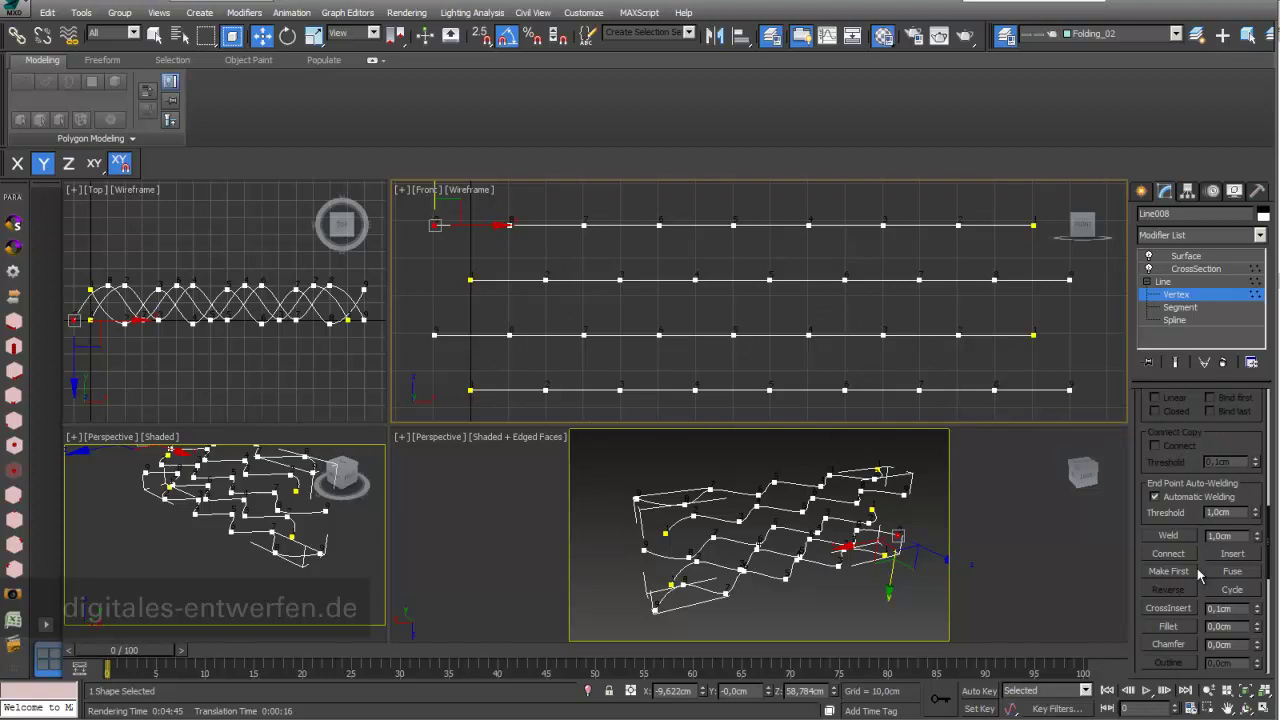
pyautogui.click(436, 334)
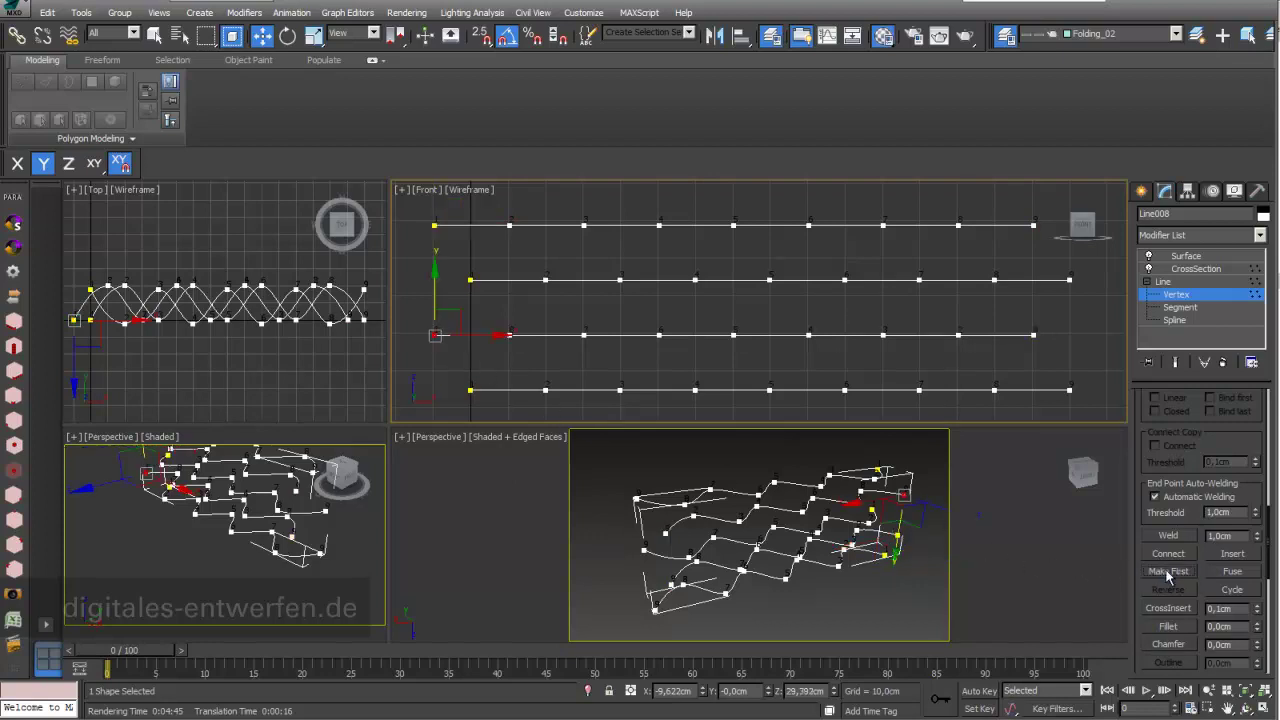
pyautogui.click(1190, 256)
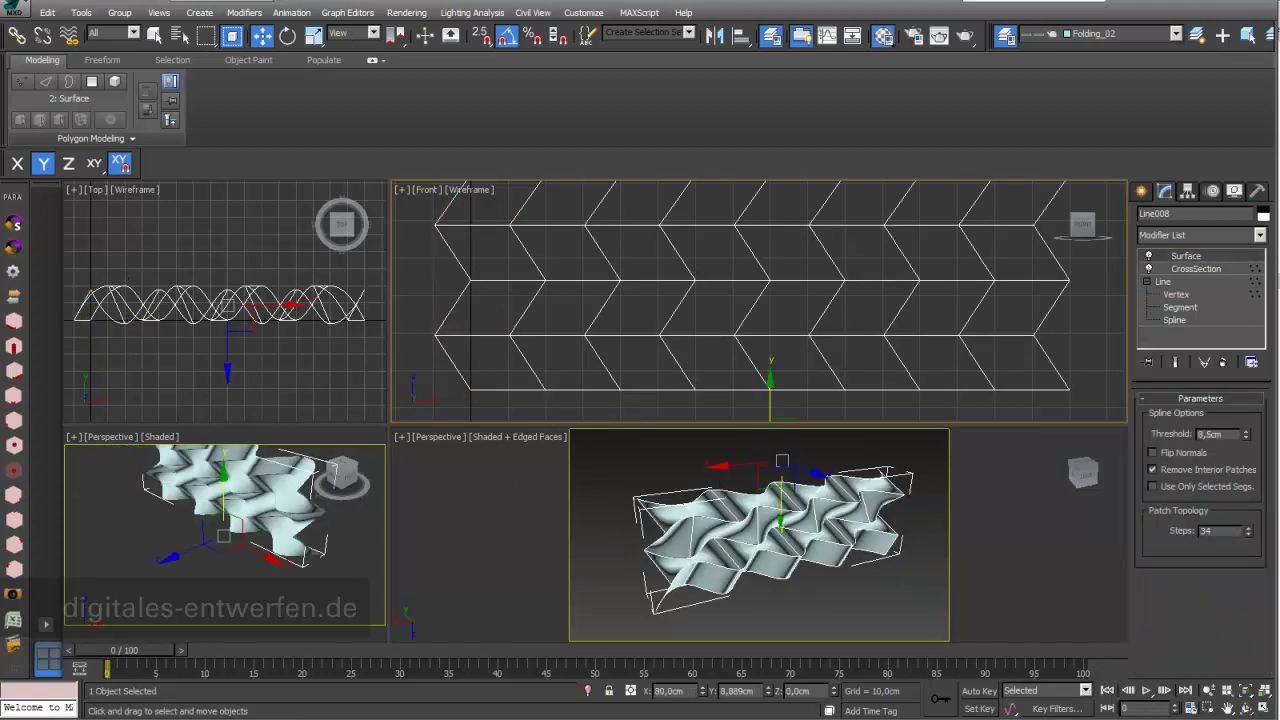
# - At Vertex level, move all vertices of the five wave lines slightly downward in the Front view
pyautogui.press('1')
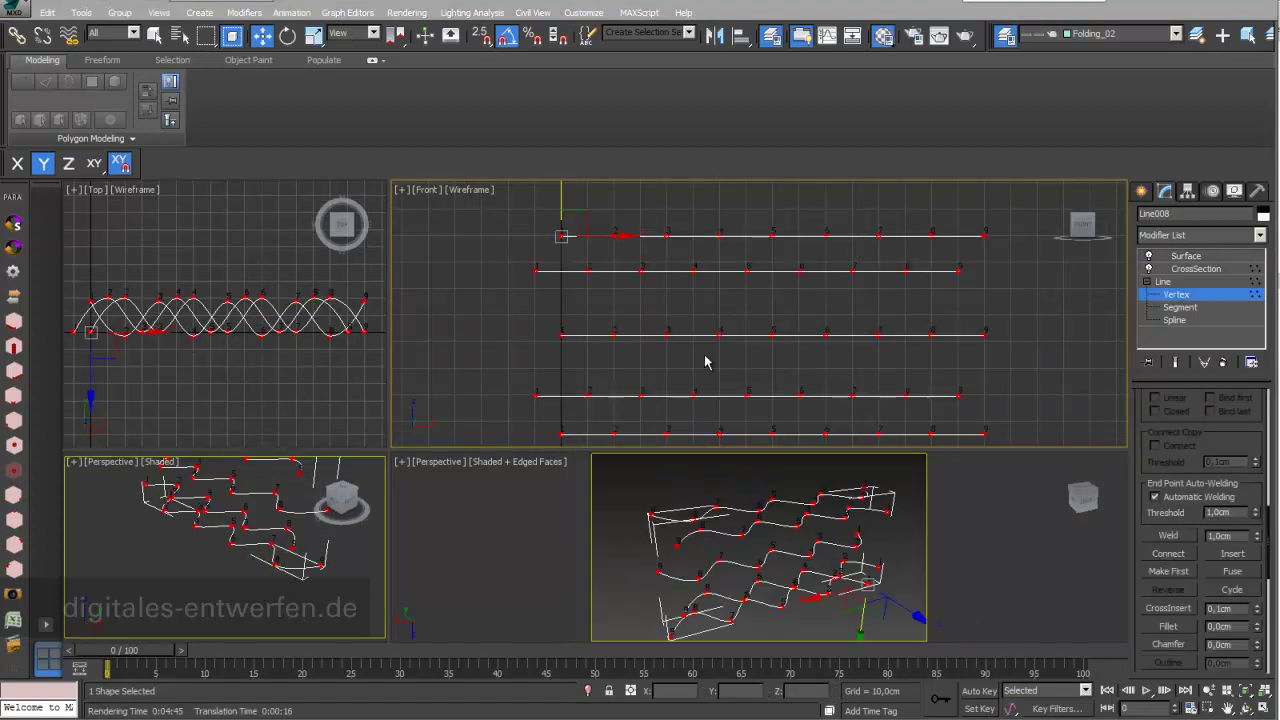
pyautogui.scroll(-2, 720, 277)
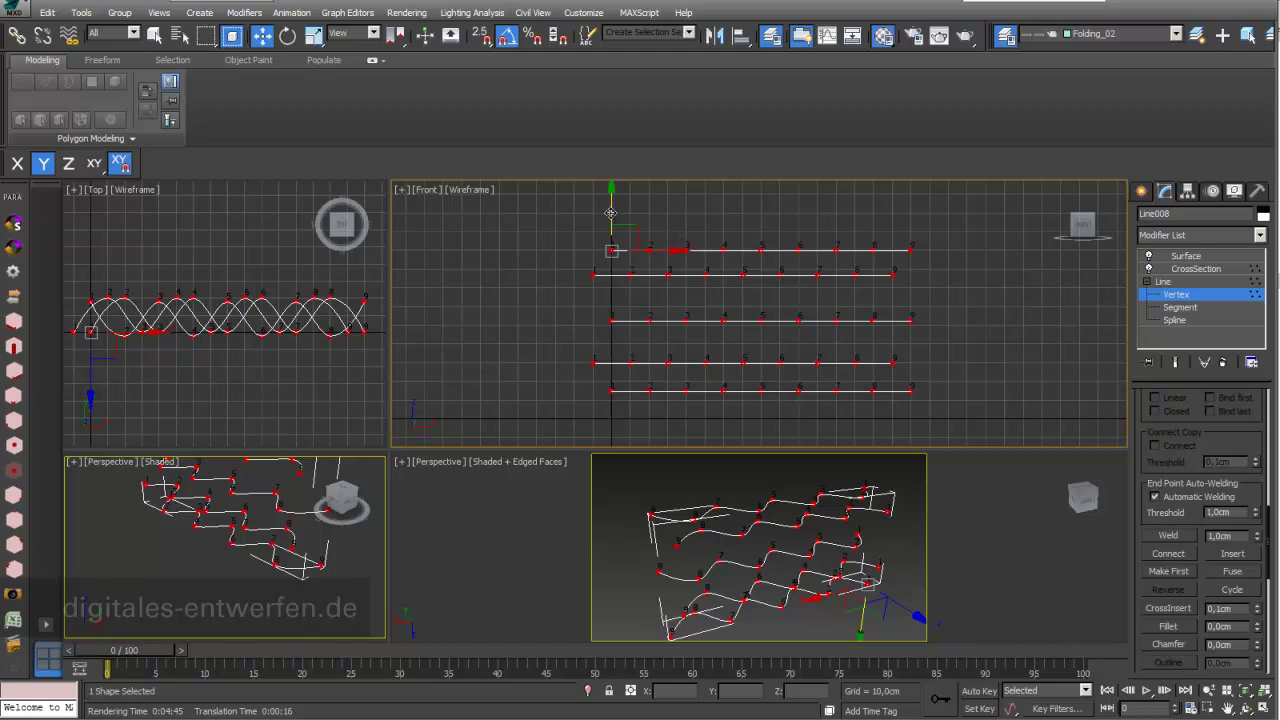
pyautogui.moveTo(610, 211); pyautogui.dragTo(607, 222)
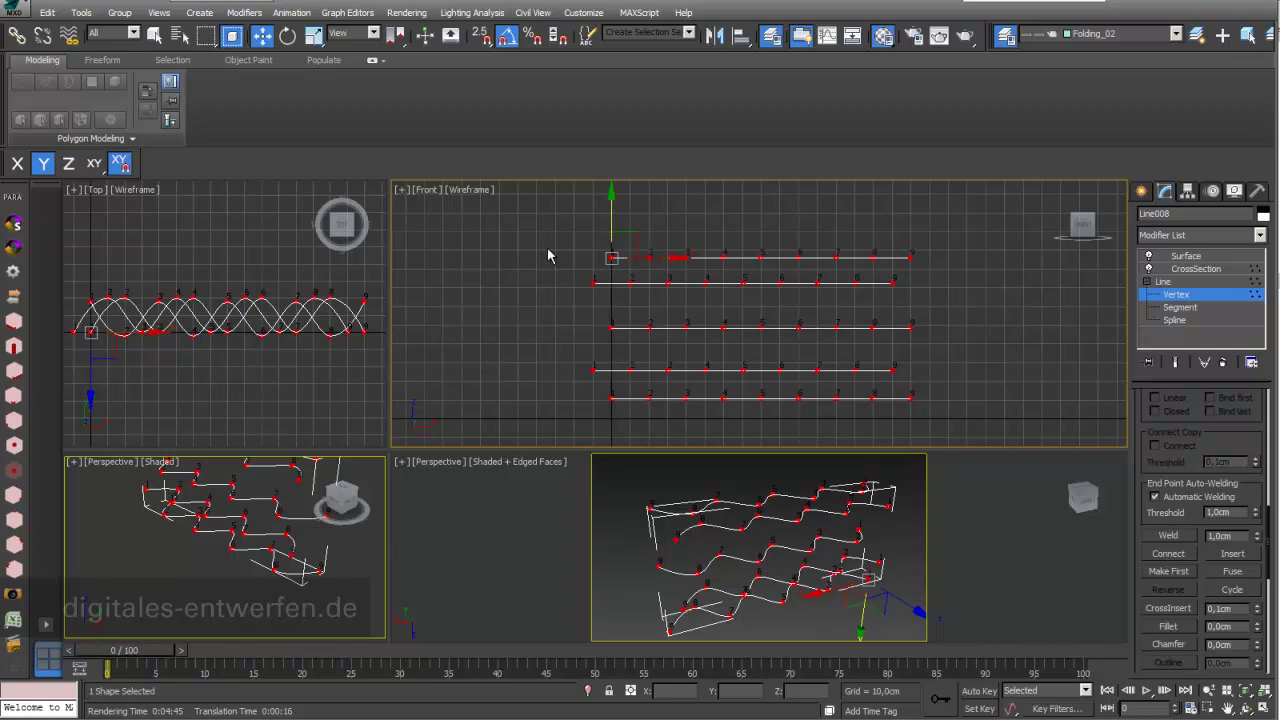
# - Convert all vertices of the first, third and fifth wave lines to Corner
pyautogui.moveTo(514, 222); pyautogui.dragTo(940, 272)
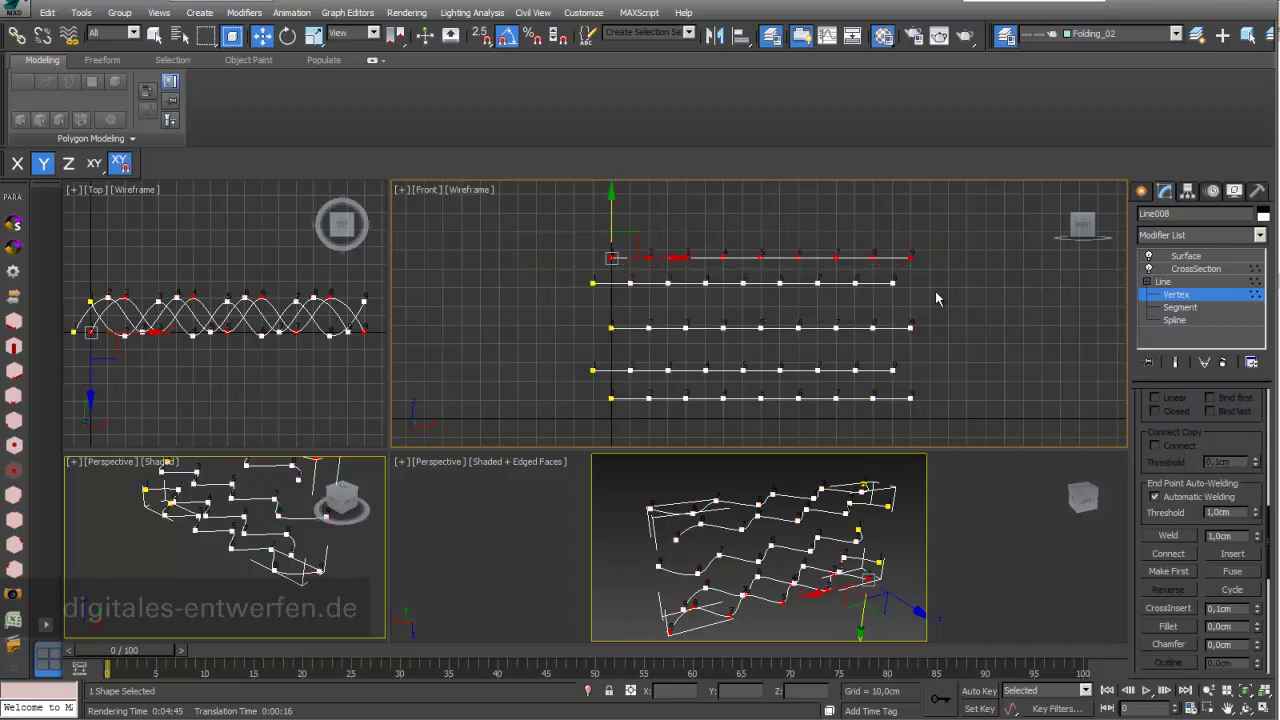
pyautogui.moveTo(930, 338); pyautogui.dragTo(545, 330)
pyautogui.keyDown('ctrl'); pyautogui.moveTo(955, 388); pyautogui.dragTo(601, 408); pyautogui.keyUp('ctrl')
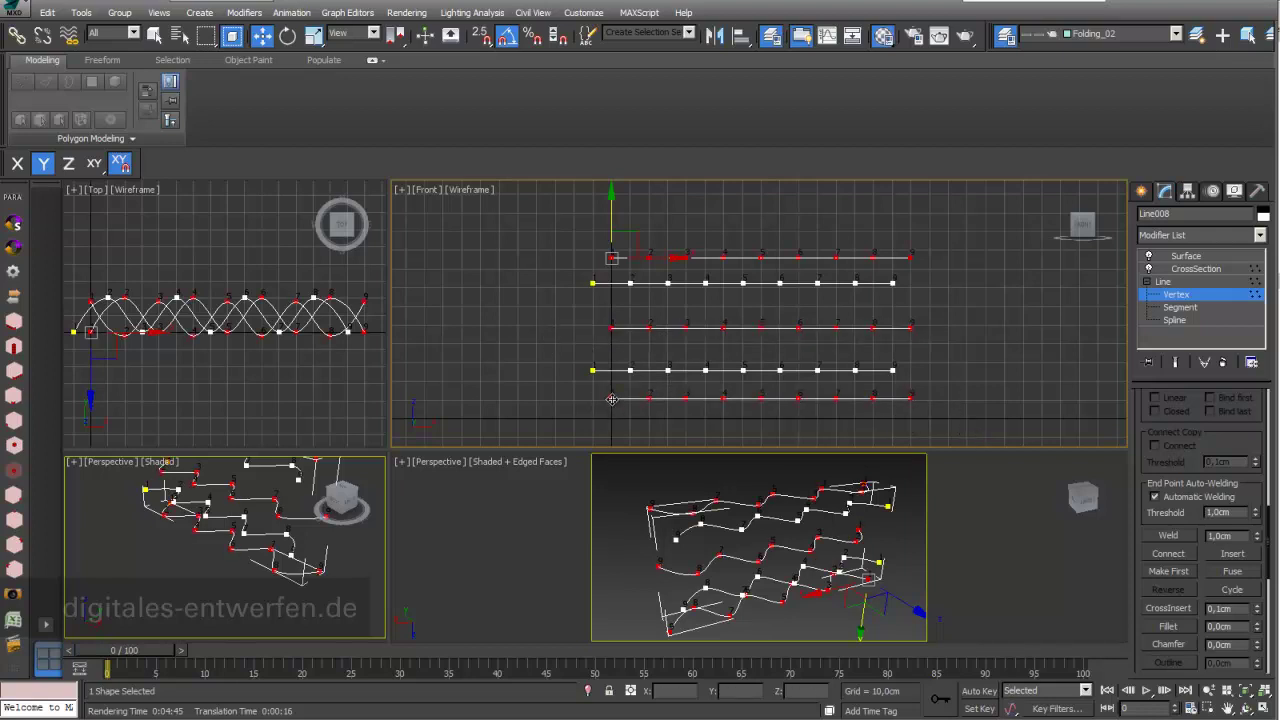
pyautogui.rightClick(611, 399)
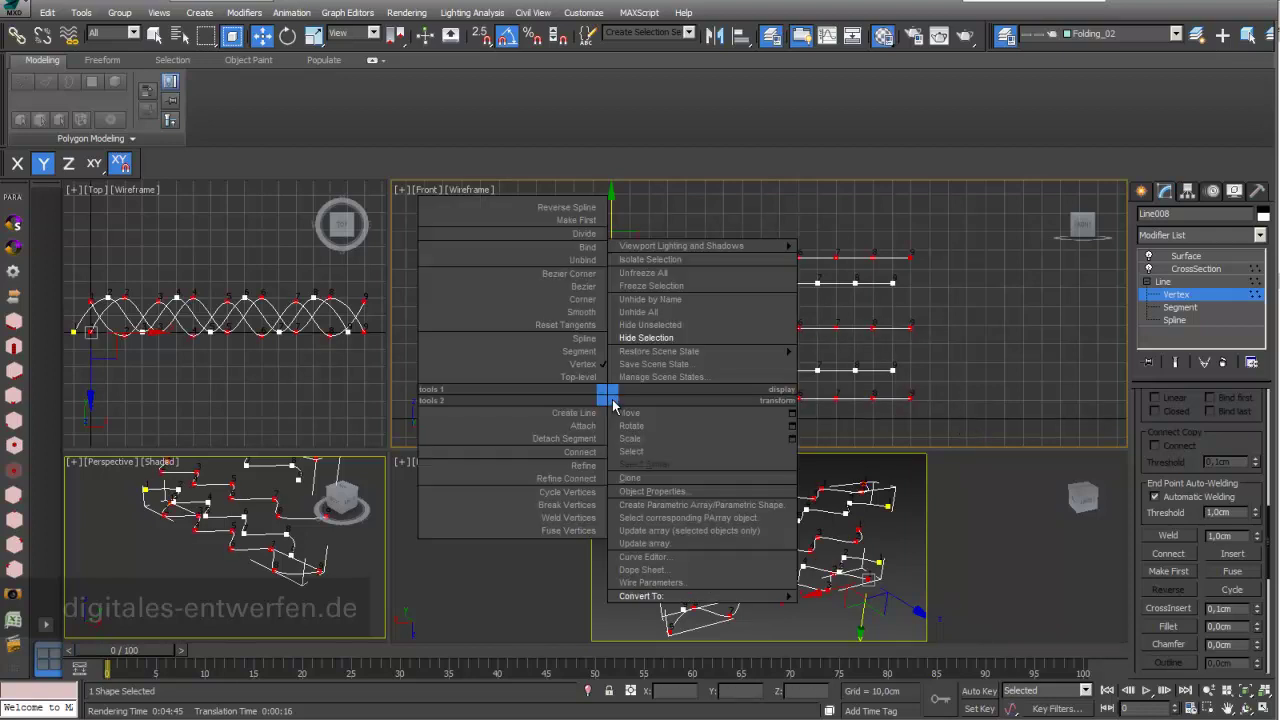
pyautogui.click(583, 300)
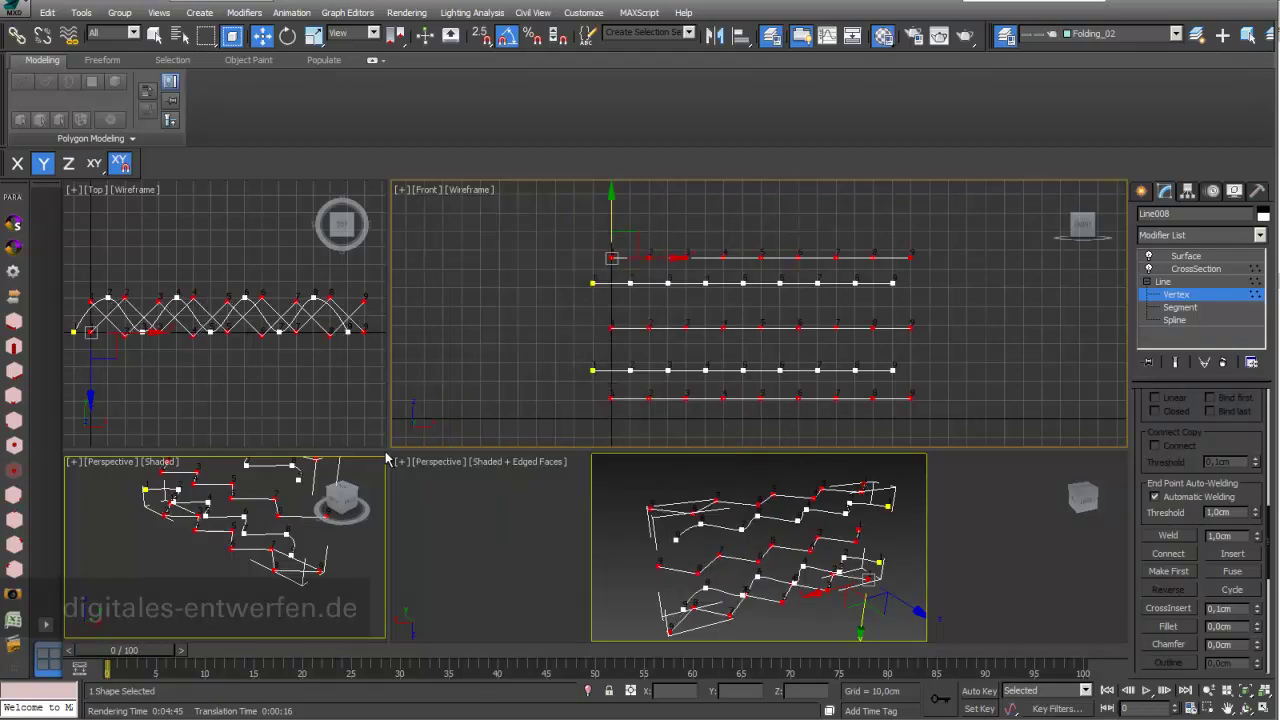
# - Return to the Surface modifier and examine the sharp-edged folded surface from another angle in a maximized Perspective view
pyautogui.moveTo(389, 448); pyautogui.dragTo(389, 446)
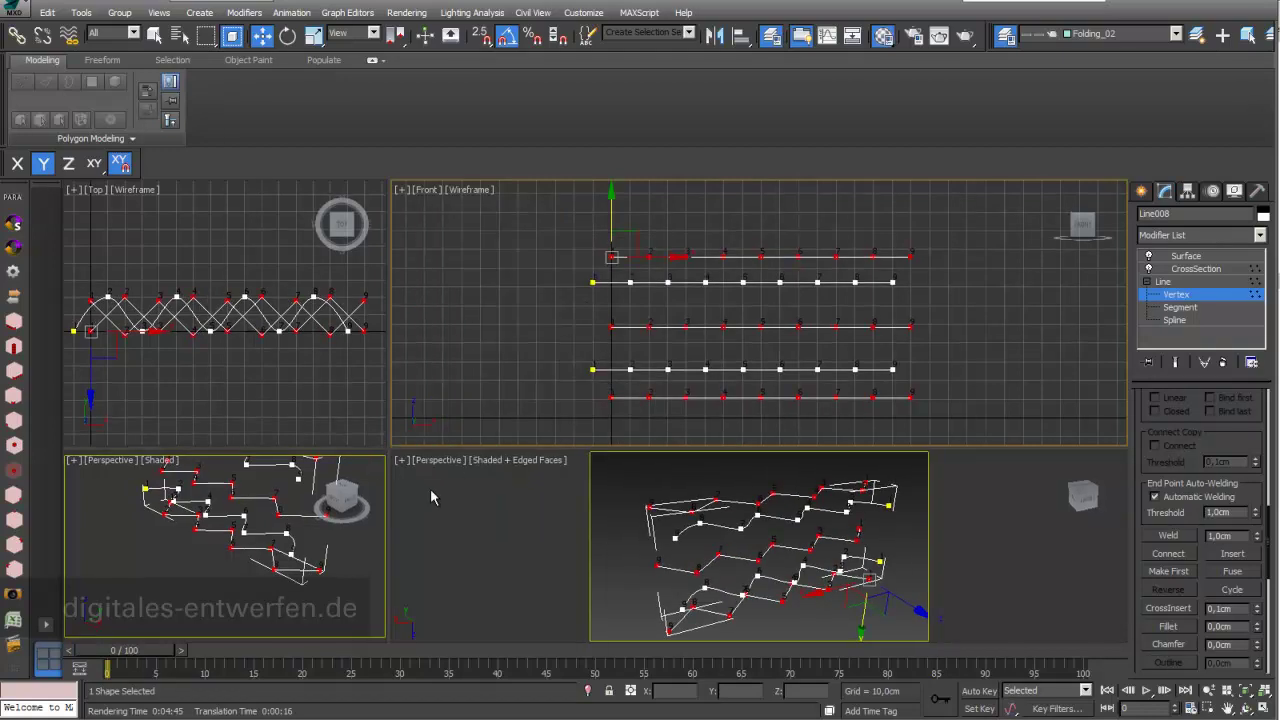
pyautogui.click(1200, 258)
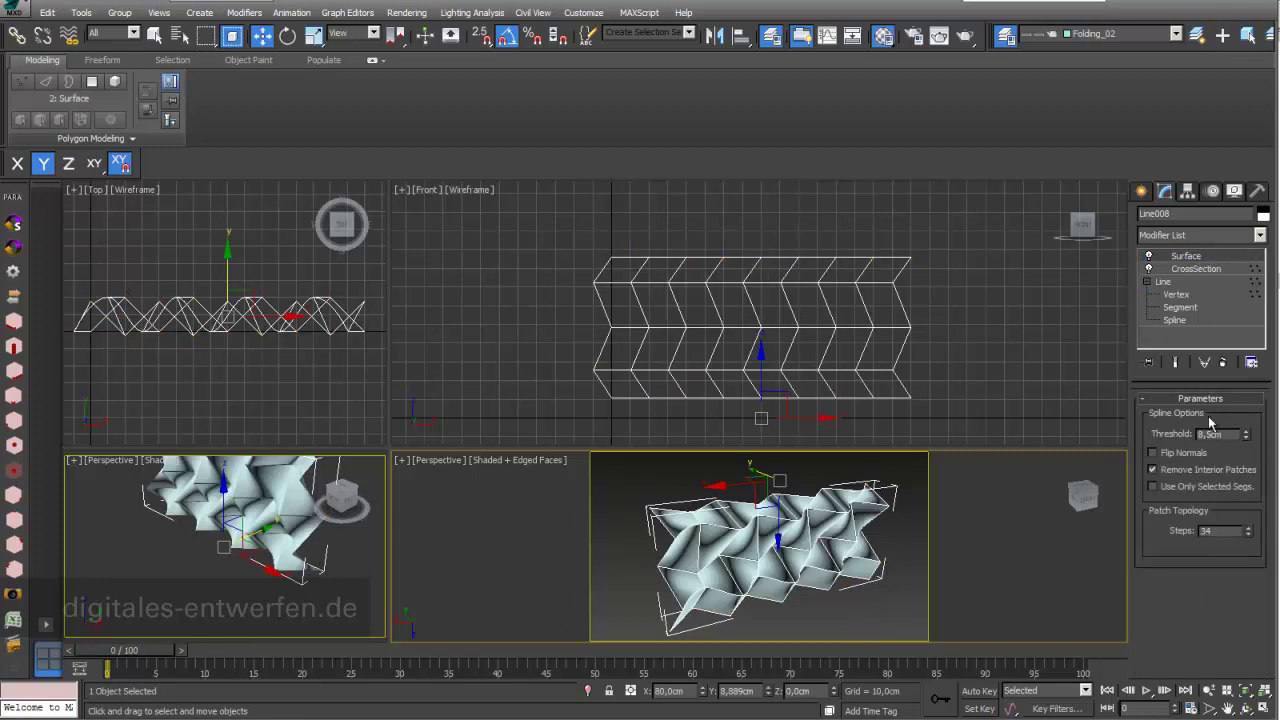
pyautogui.click(1262, 707)
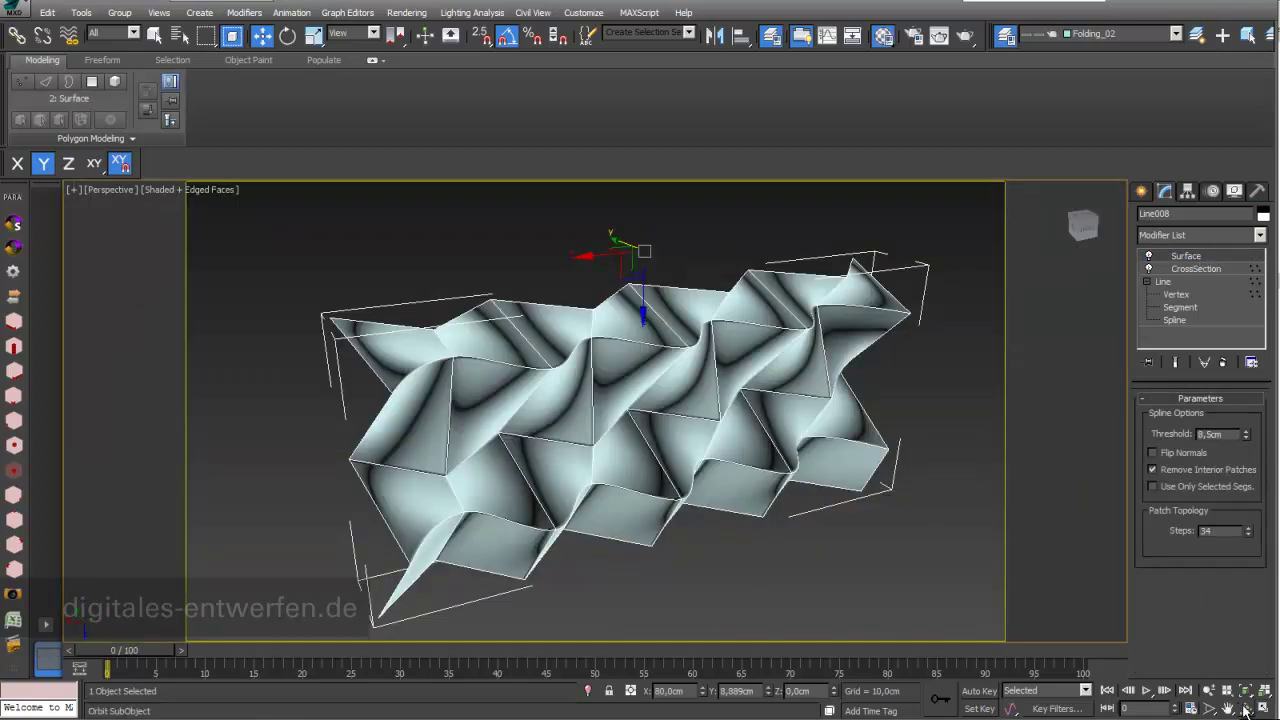
pyautogui.click(1243, 707)
pyautogui.moveTo(777, 571); pyautogui.dragTo(604, 413)
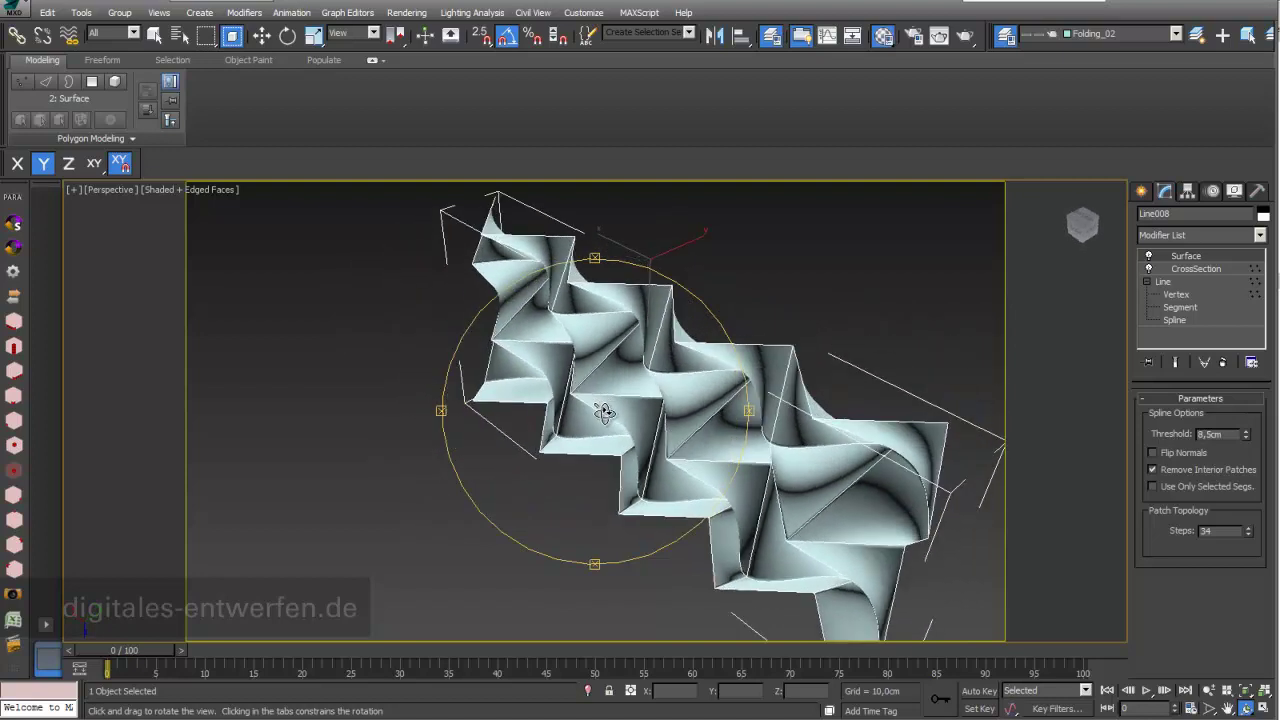
# - Try thickening the surface with a Shell modifier, using an inner amount of 3,02 cm and Straighten Corners turned off
pyautogui.click(1260, 236)
pyautogui.moveTo(1261, 265); pyautogui.dragTo(1252, 630)
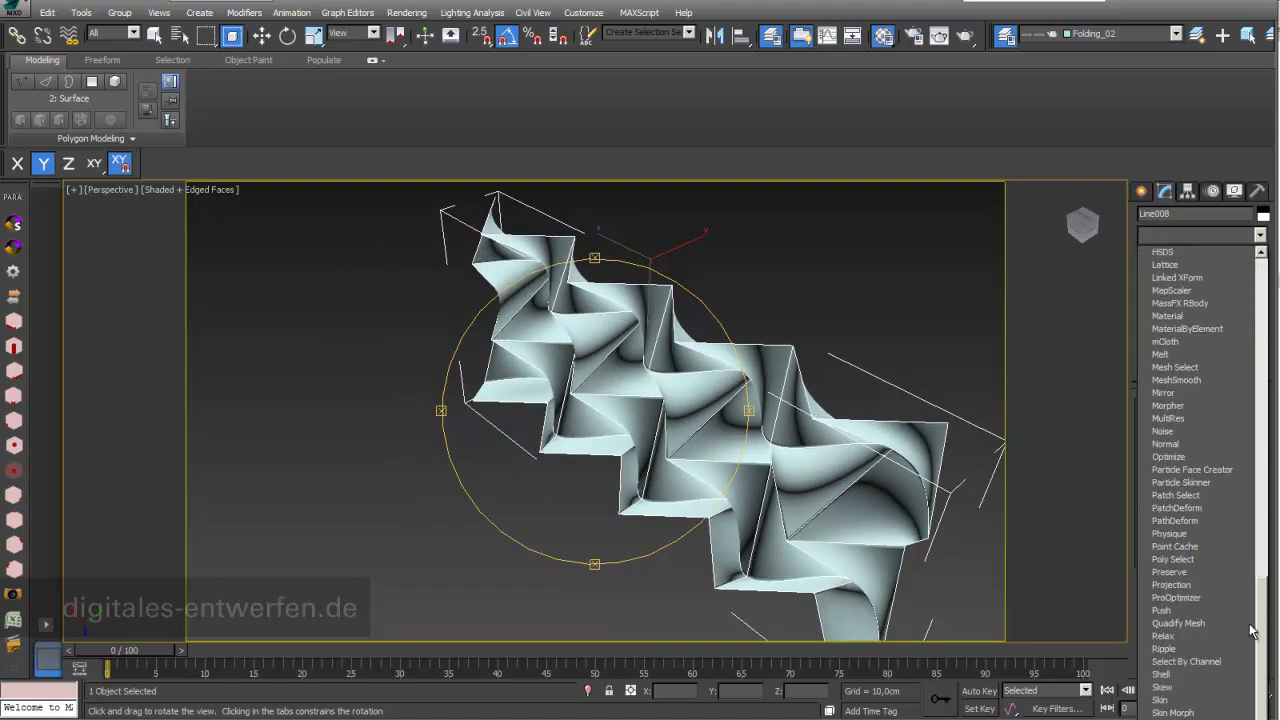
pyautogui.click(1164, 675)
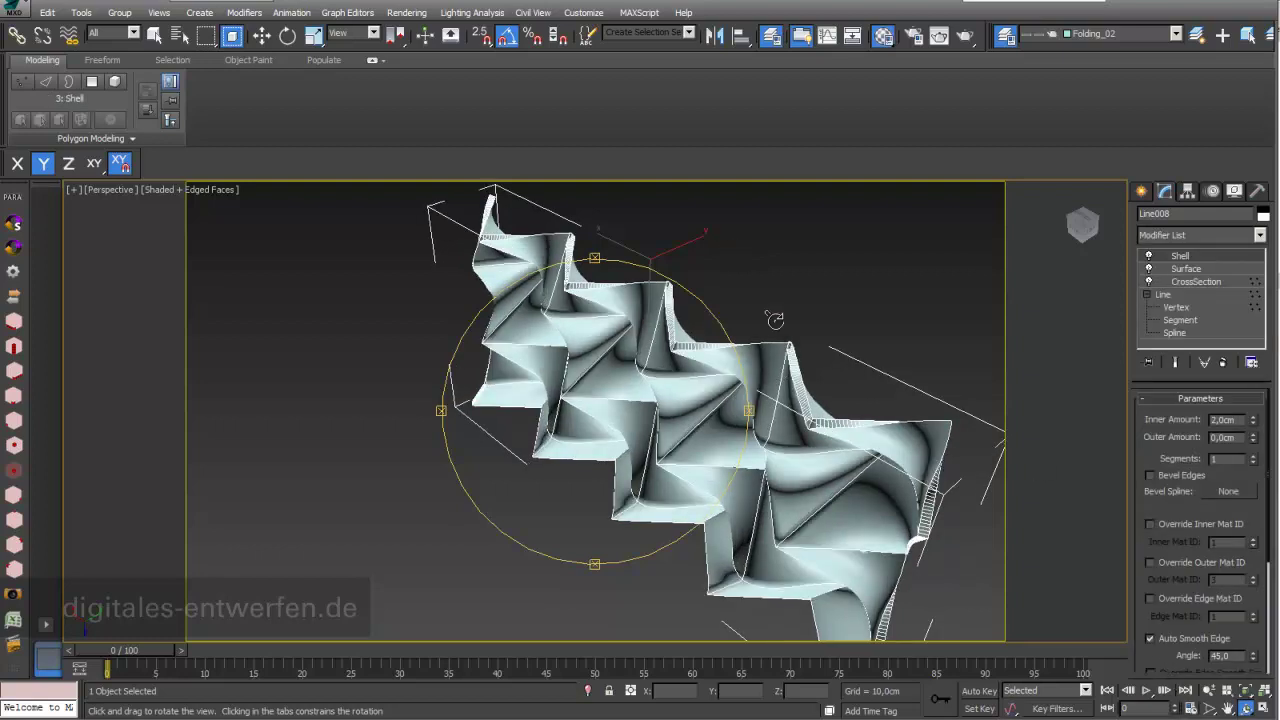
pyautogui.scroll(5, 780, 360)
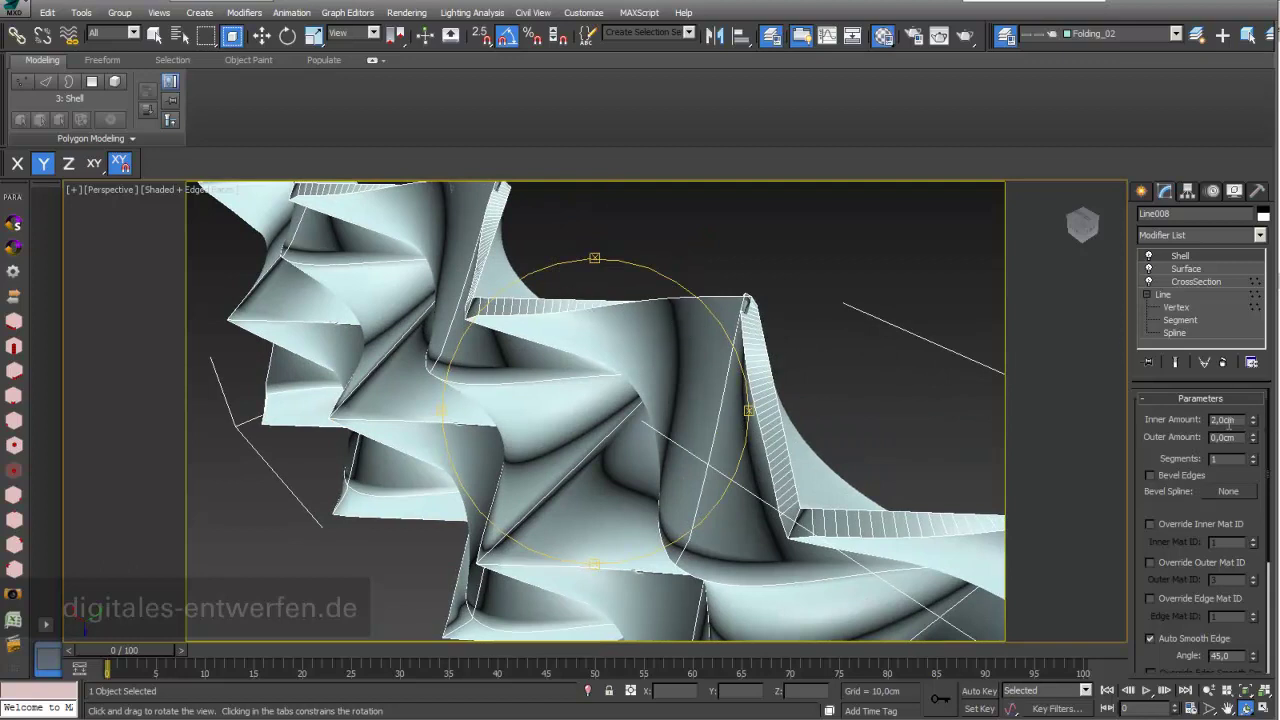
pyautogui.moveTo(1257, 422); pyautogui.dragTo(1230, 355)
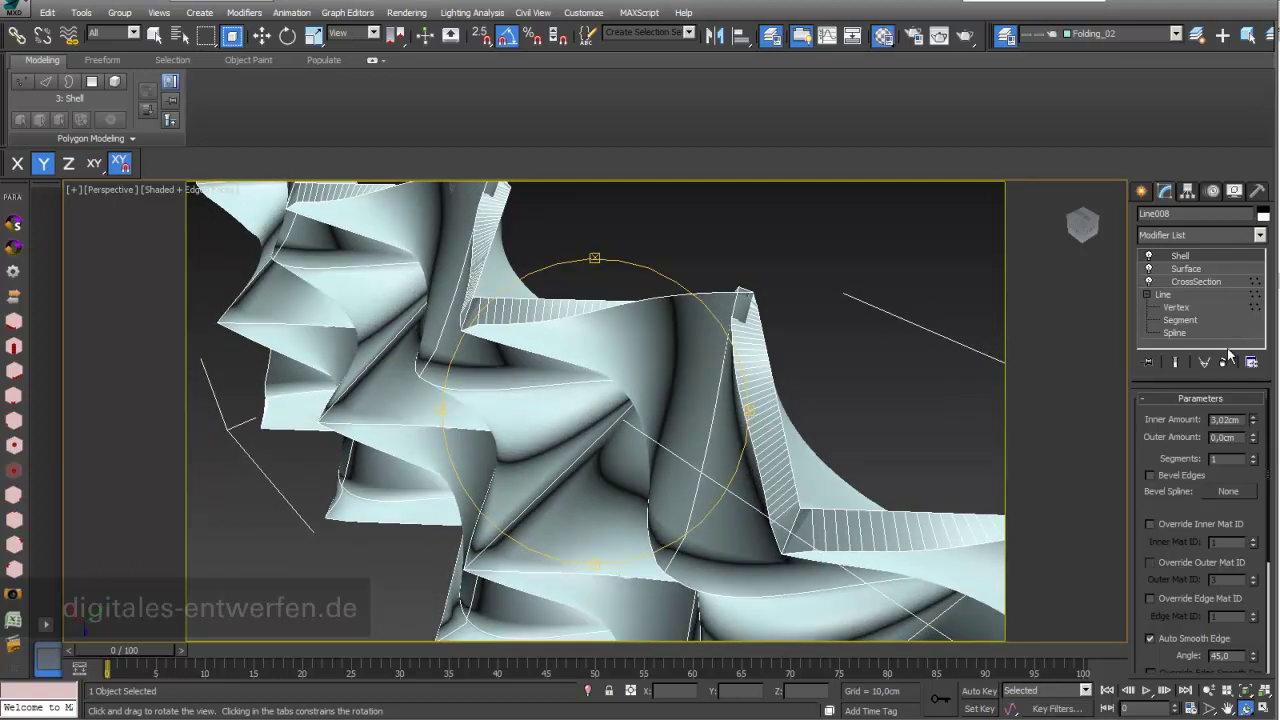
pyautogui.scroll(-5, 1141, 627)
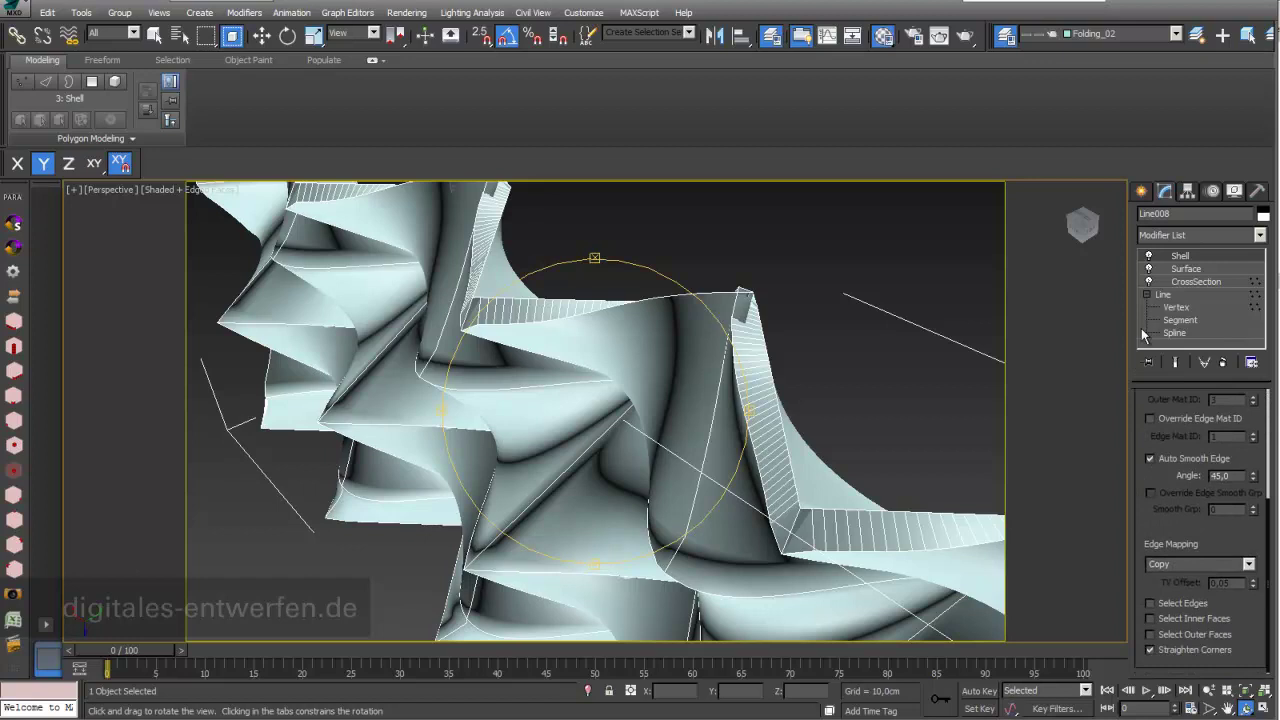
pyautogui.click(1150, 648)
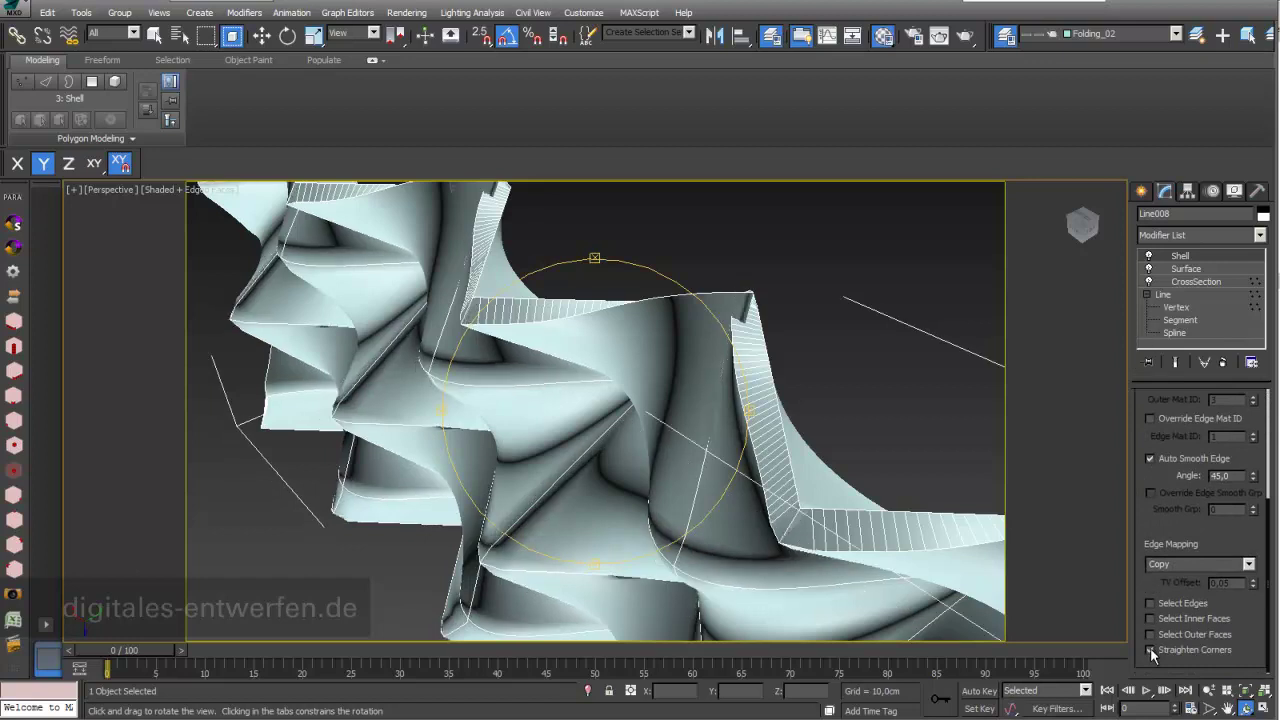
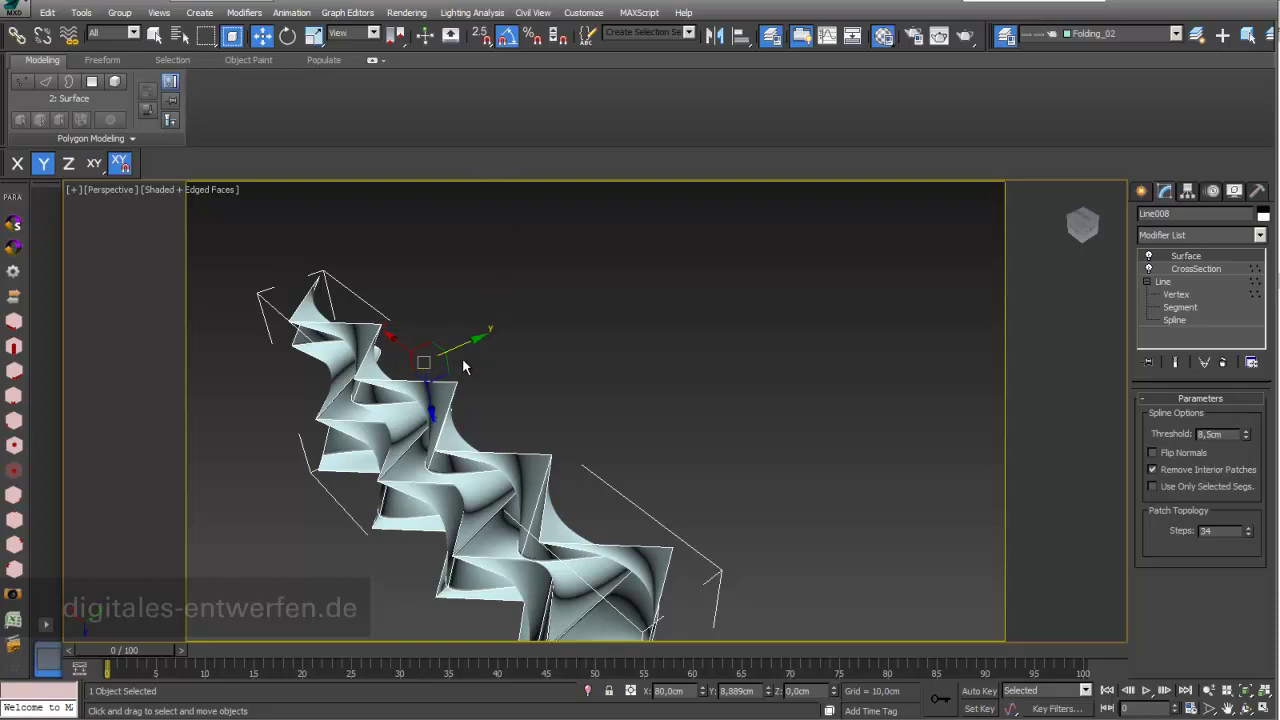
# - Clone the folded surface as one independent copy, offset about 7 cm along the Y axis
pyautogui.keyDown('shift'); pyautogui.moveTo(463, 347); pyautogui.dragTo(487, 341); pyautogui.keyUp('shift')
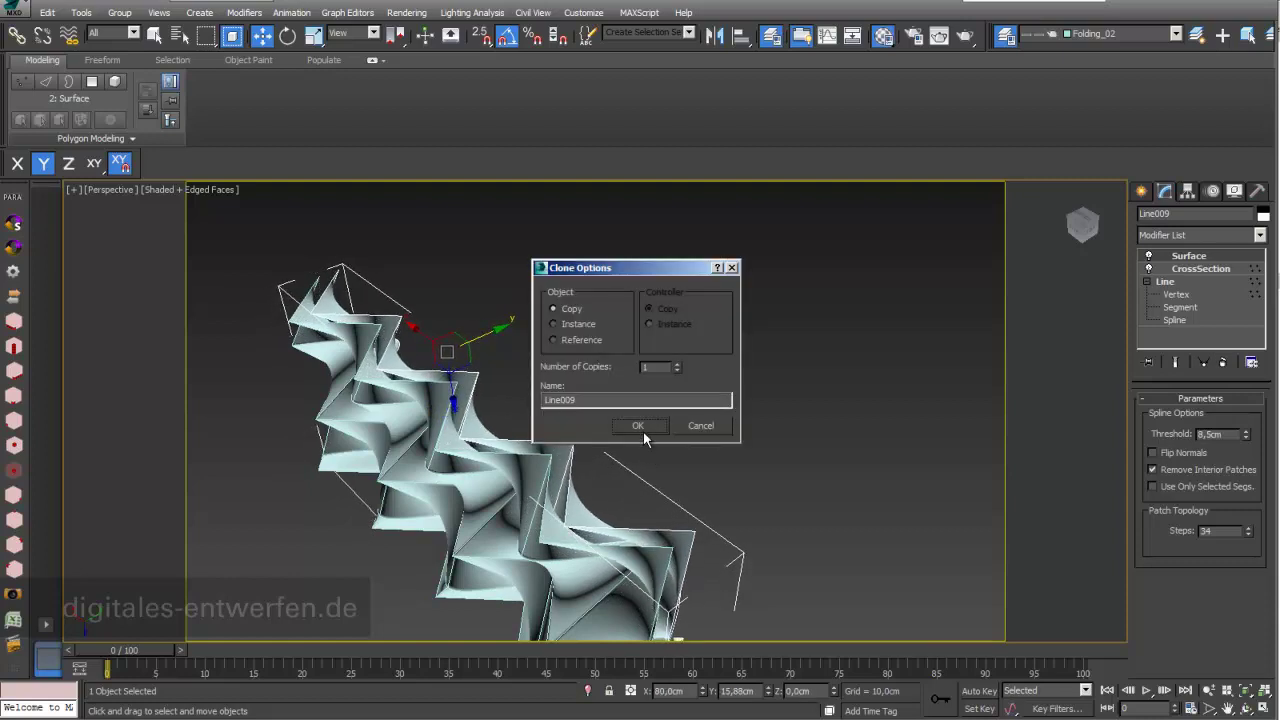
pyautogui.click(641, 427)
pyautogui.scroll(3, 529, 432)
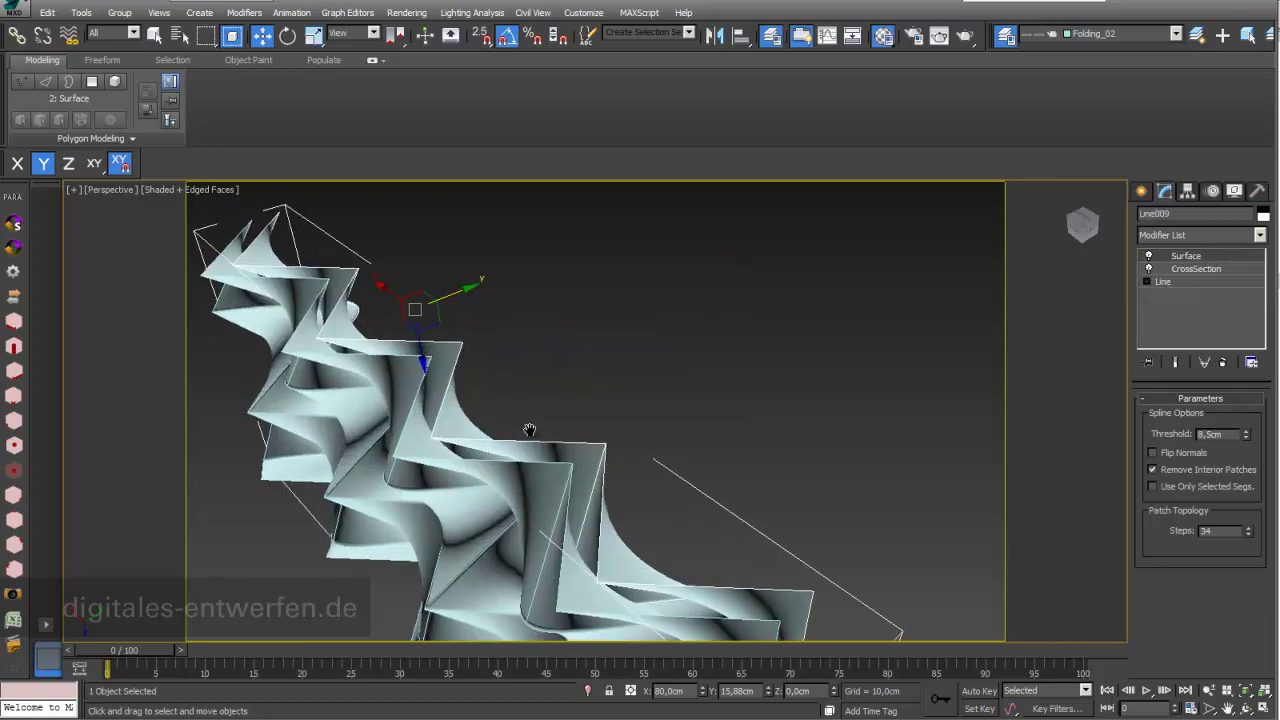
pyautogui.moveTo(529, 430); pyautogui.dragTo(598, 390, button='middle')
# - Add an Edit Poly modifier to the copied surface and check the patch topology steps of its Surface modifier
pyautogui.click(1261, 238)
pyautogui.scroll(-3, 1266, 282)
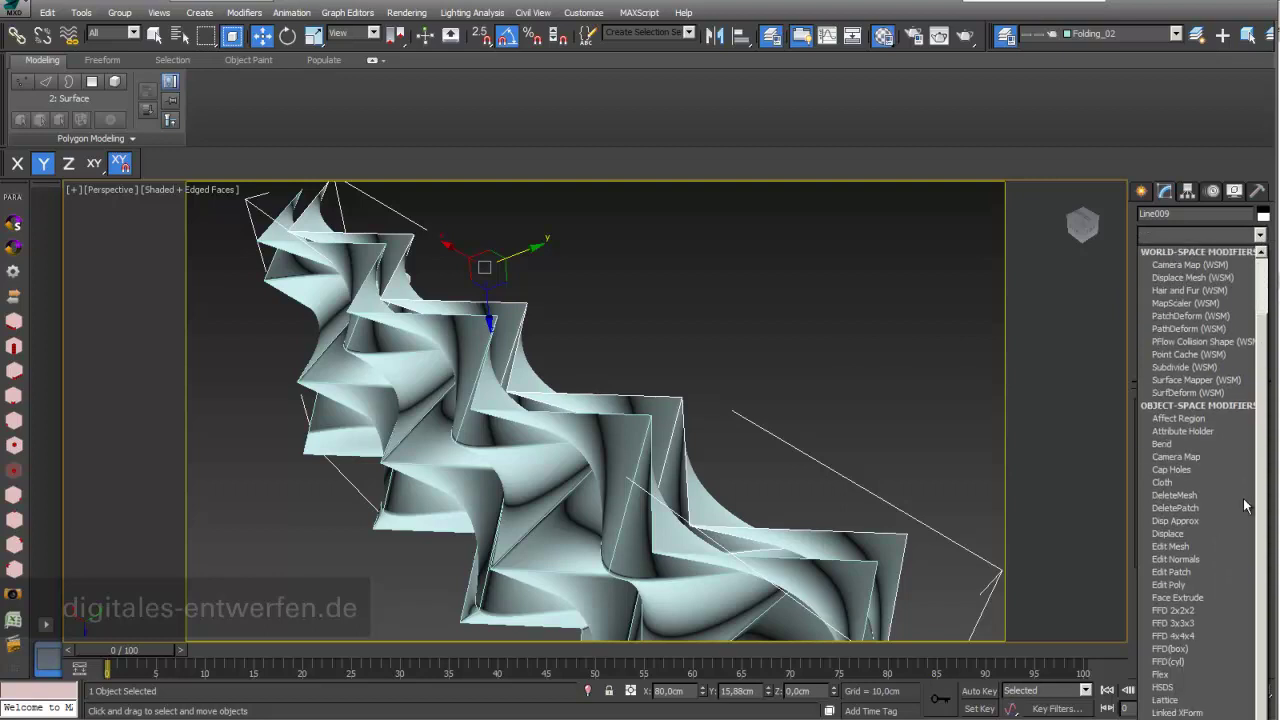
pyautogui.click(1231, 585)
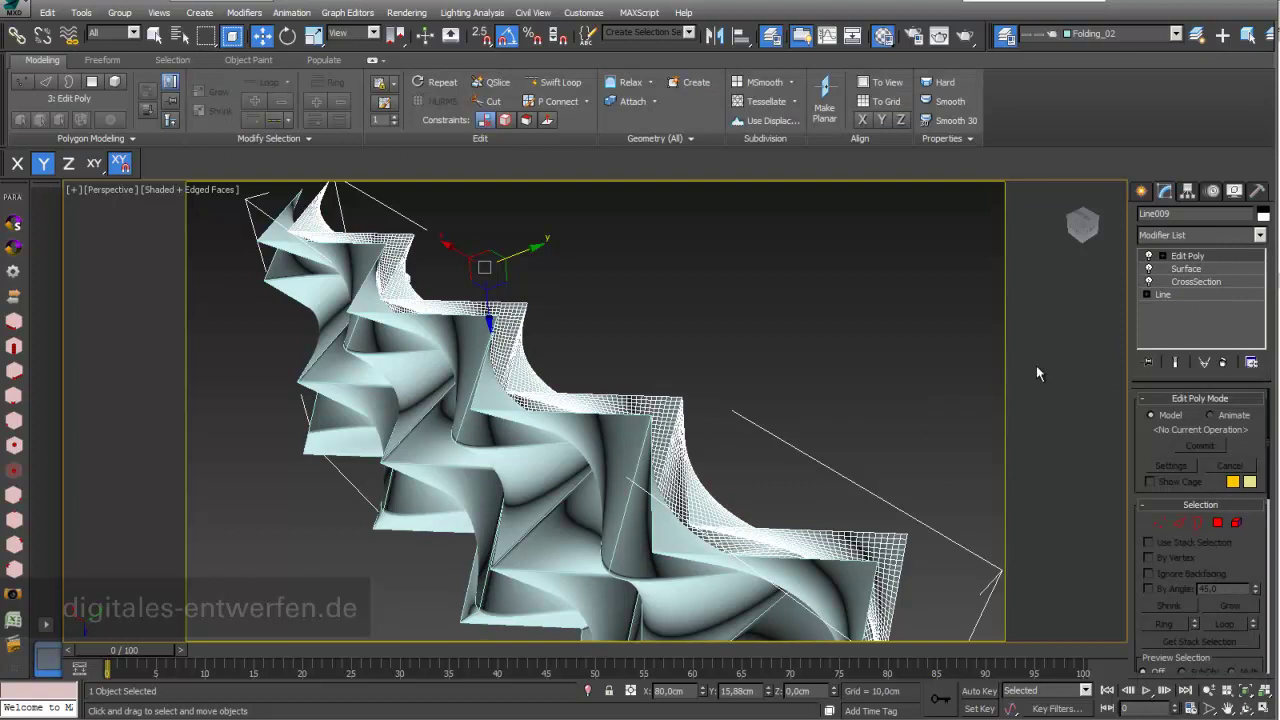
pyautogui.click(1186, 269)
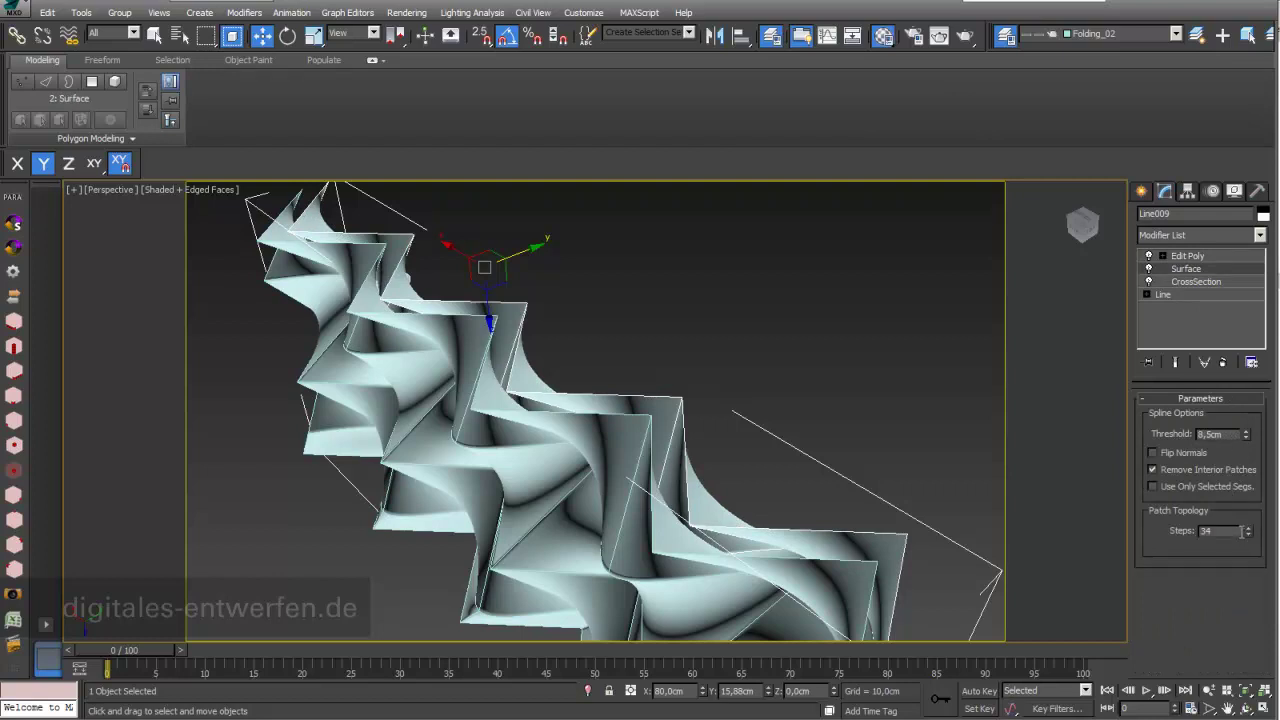
pyautogui.click(1190, 256)
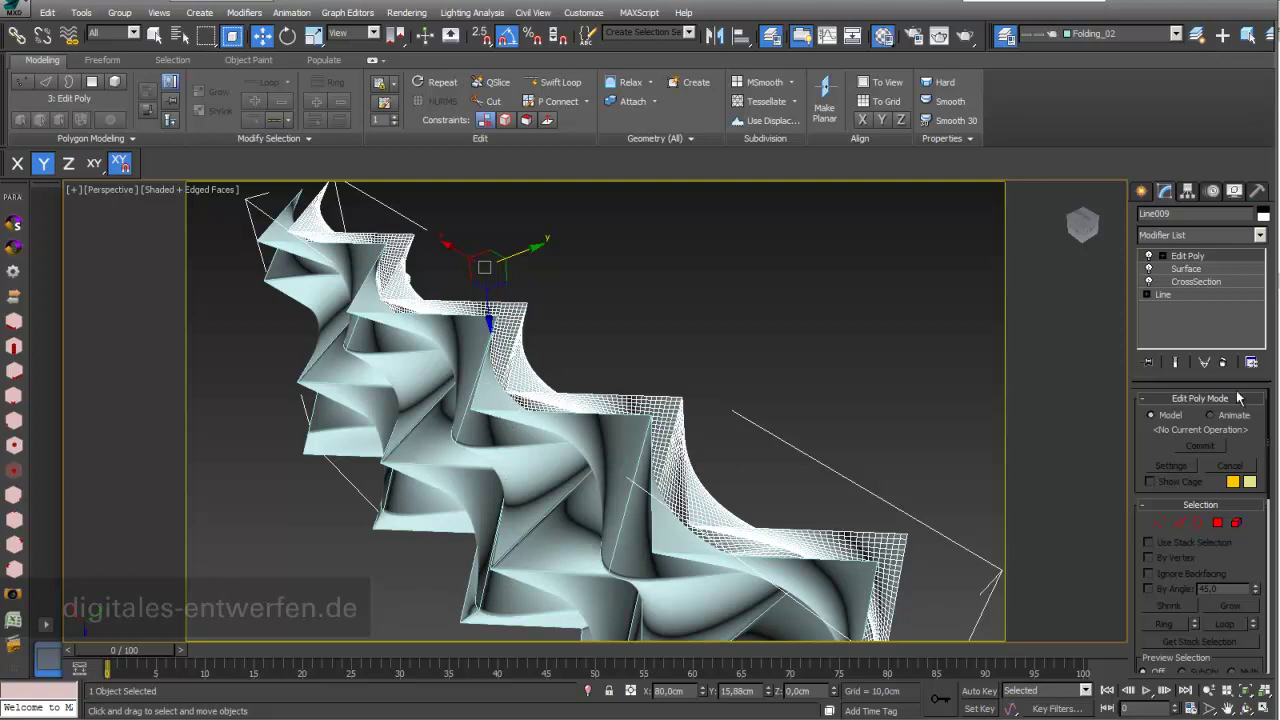
# - Add a Normal modifier with Flip Normals to the copied surface and place it beneath Edit Poly in the stack
pyautogui.click(1259, 234)
pyautogui.moveTo(1265, 290); pyautogui.dragTo(1264, 500)
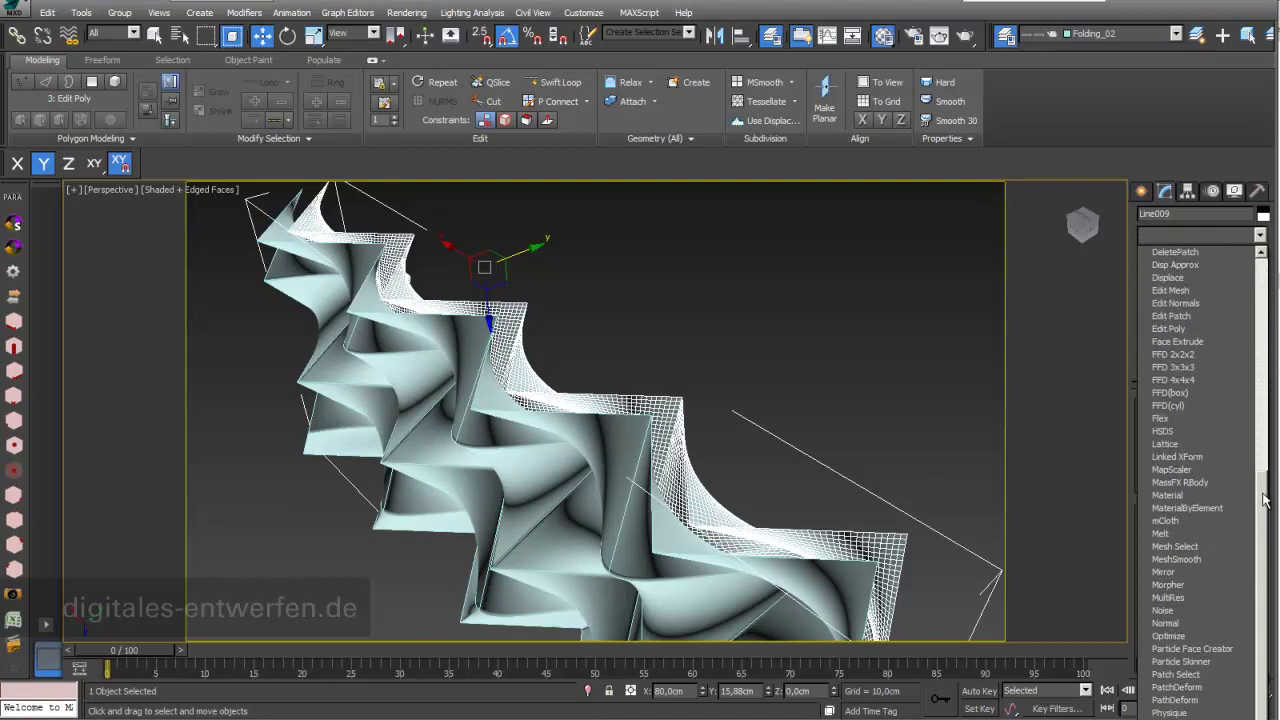
pyautogui.click(1199, 623)
pyautogui.moveTo(1187, 258); pyautogui.dragTo(1197, 282)
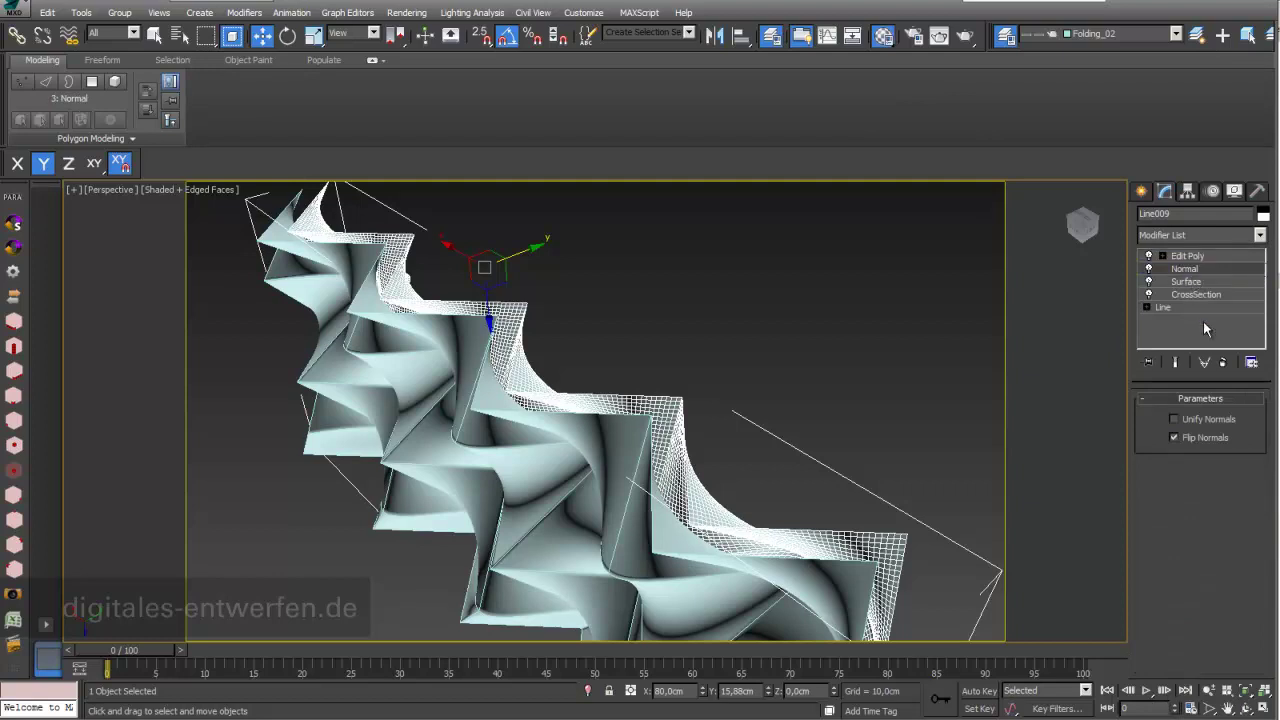
# - Attach the original folded surface to the offset copy at the Edit Poly level
pyautogui.click(1193, 256)
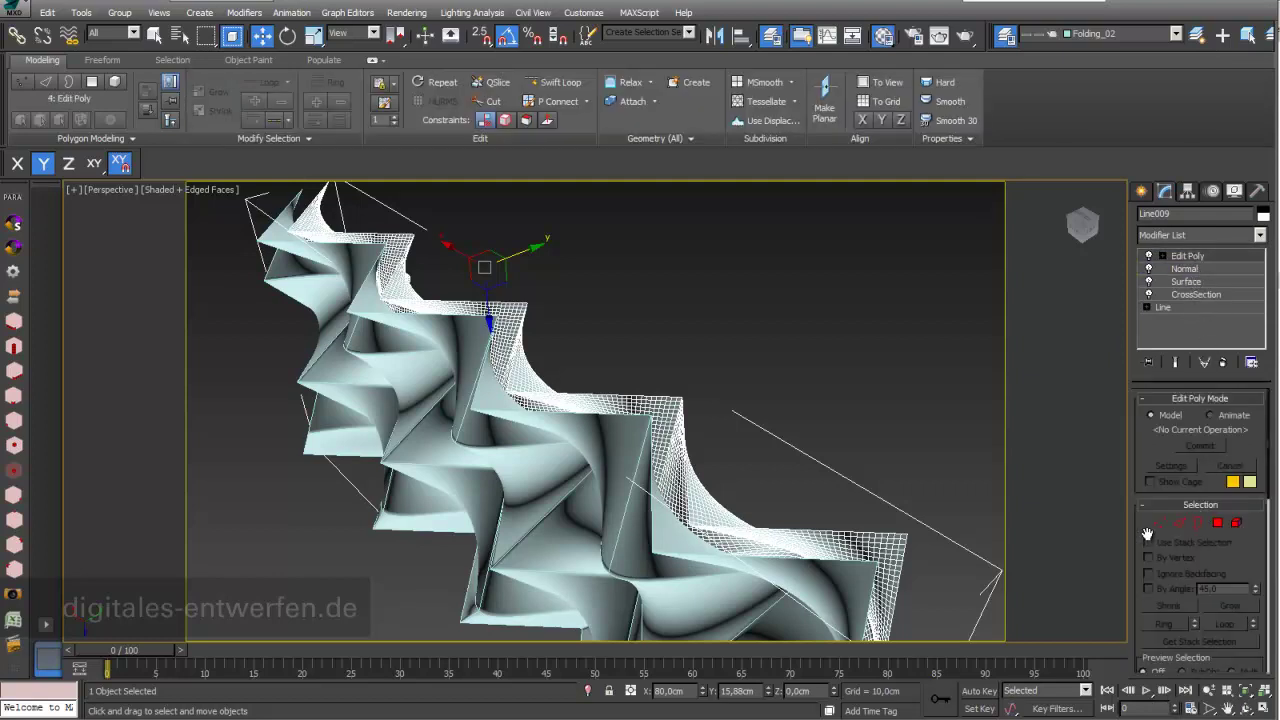
pyautogui.scroll(-10, 1147, 534)
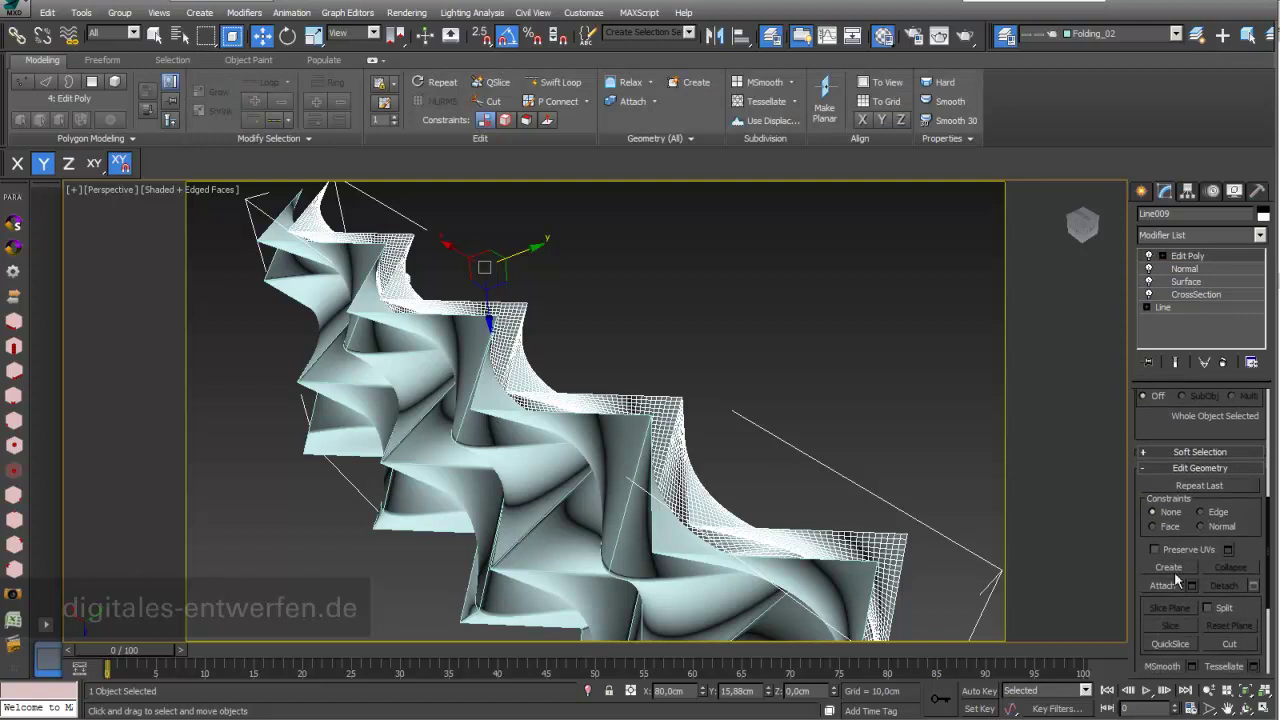
pyautogui.click(1170, 587)
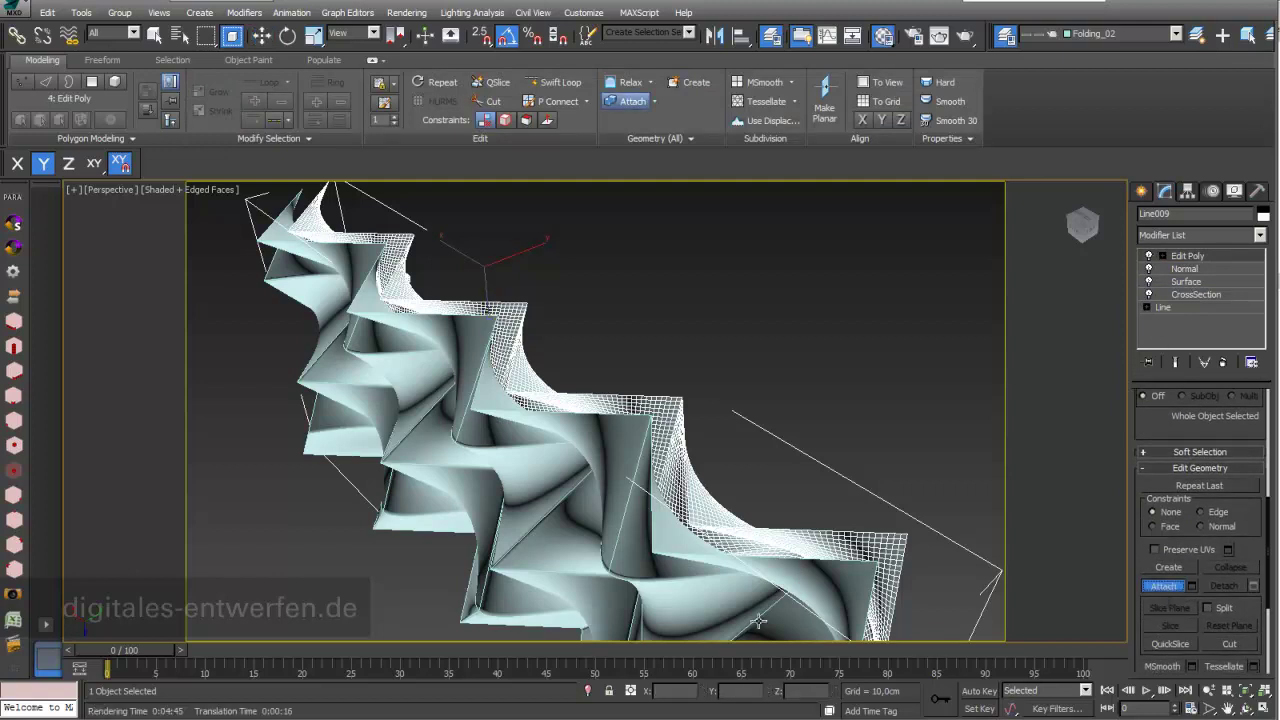
pyautogui.click(662, 546)
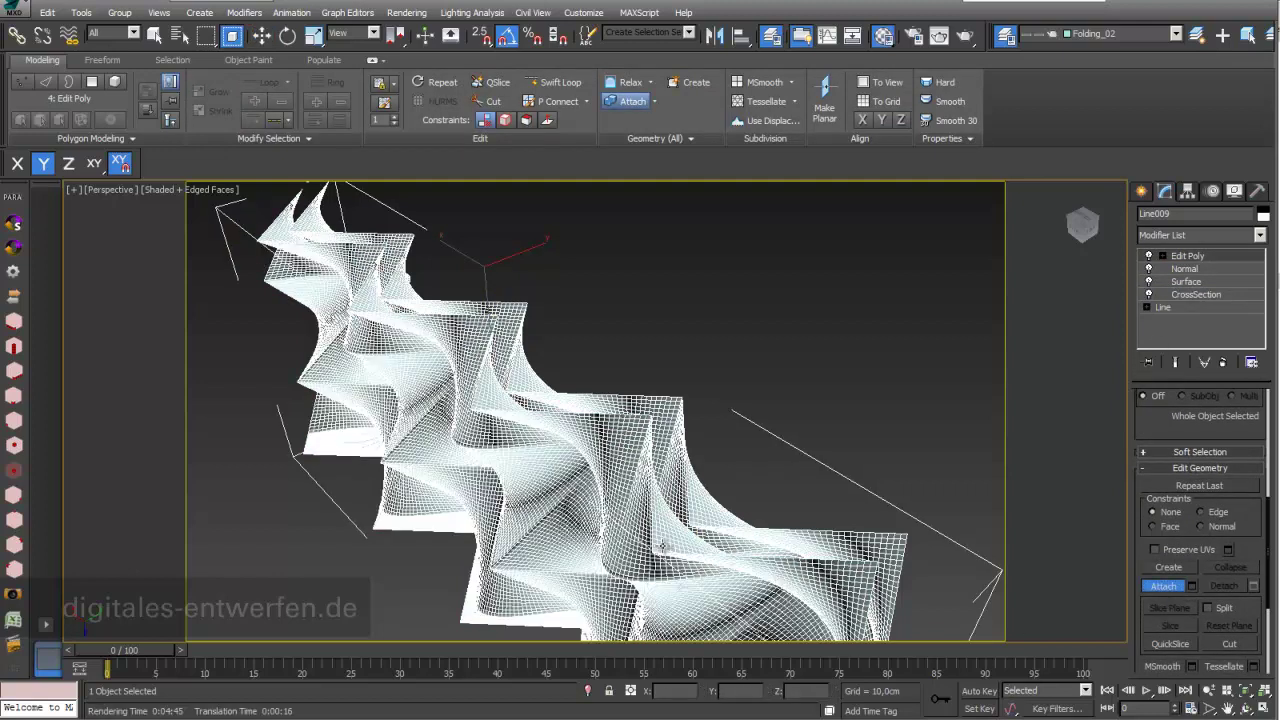
# - Select the open borders of both surface layers and bridge them to close the gap between the two layers
pyautogui.click(1162, 256)
pyautogui.click(1195, 294)
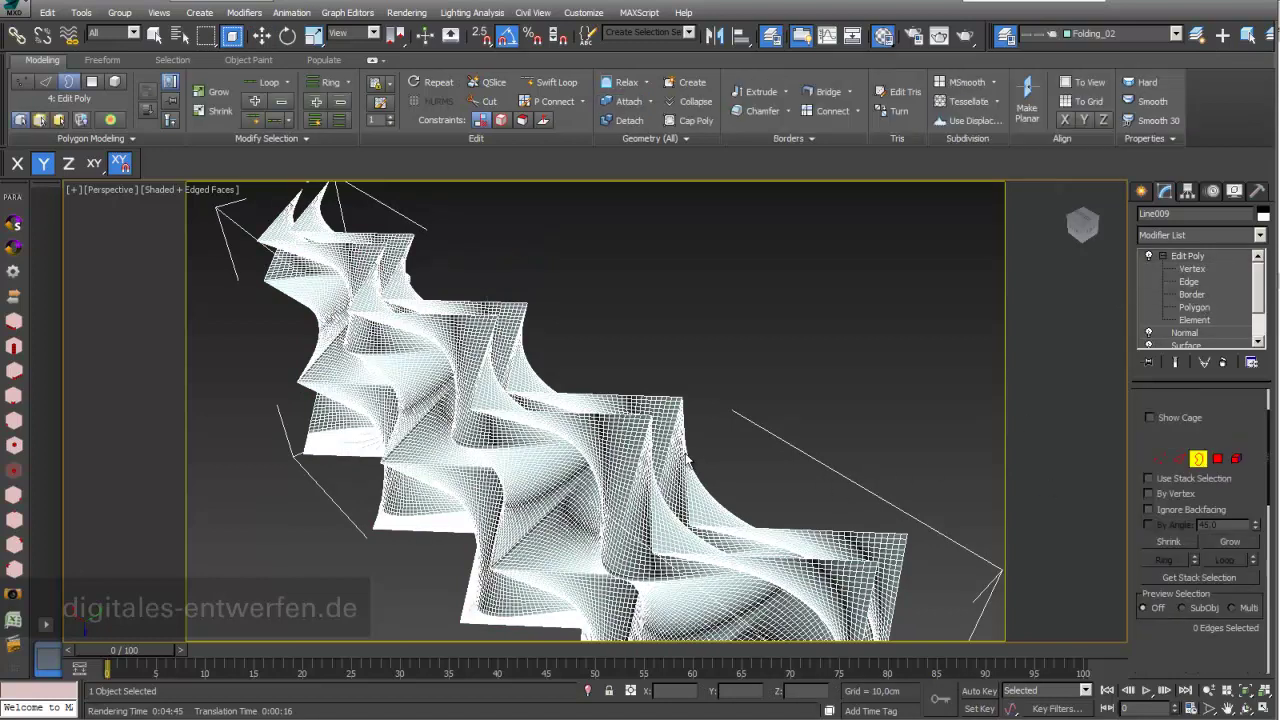
pyautogui.click(647, 414)
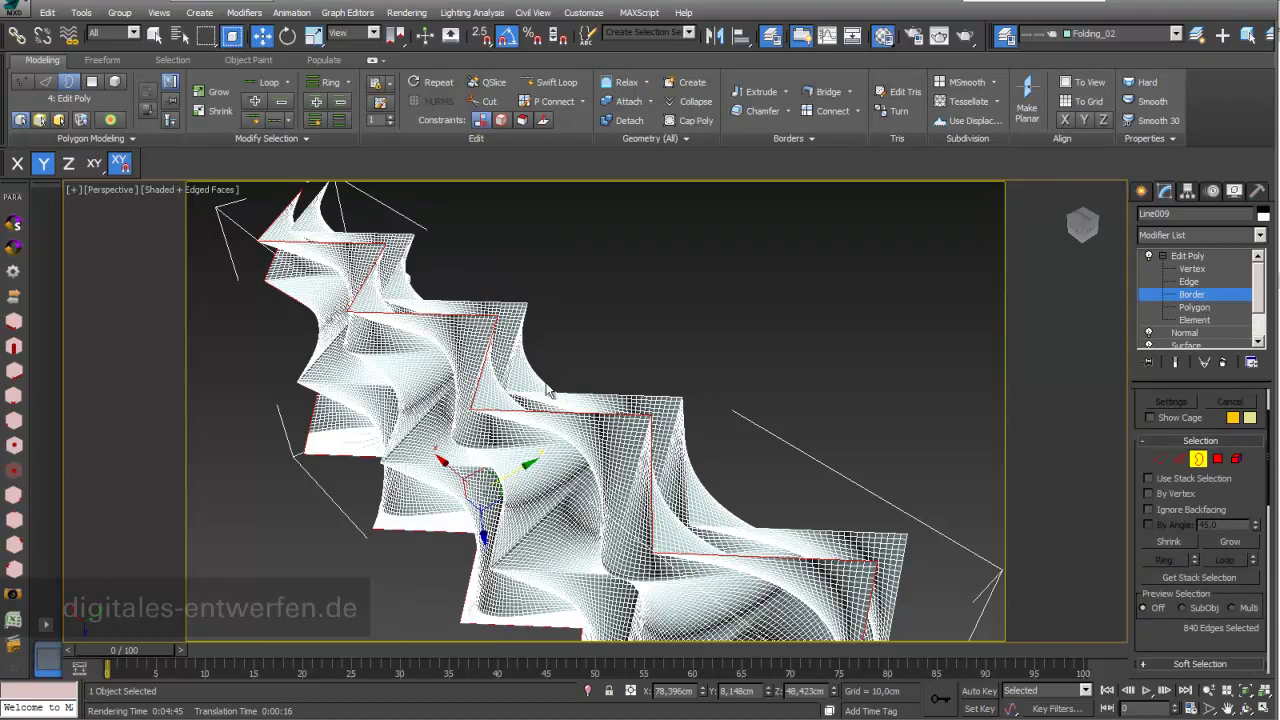
pyautogui.keyDown('ctrl'); pyautogui.click(527, 304); pyautogui.keyUp('ctrl')
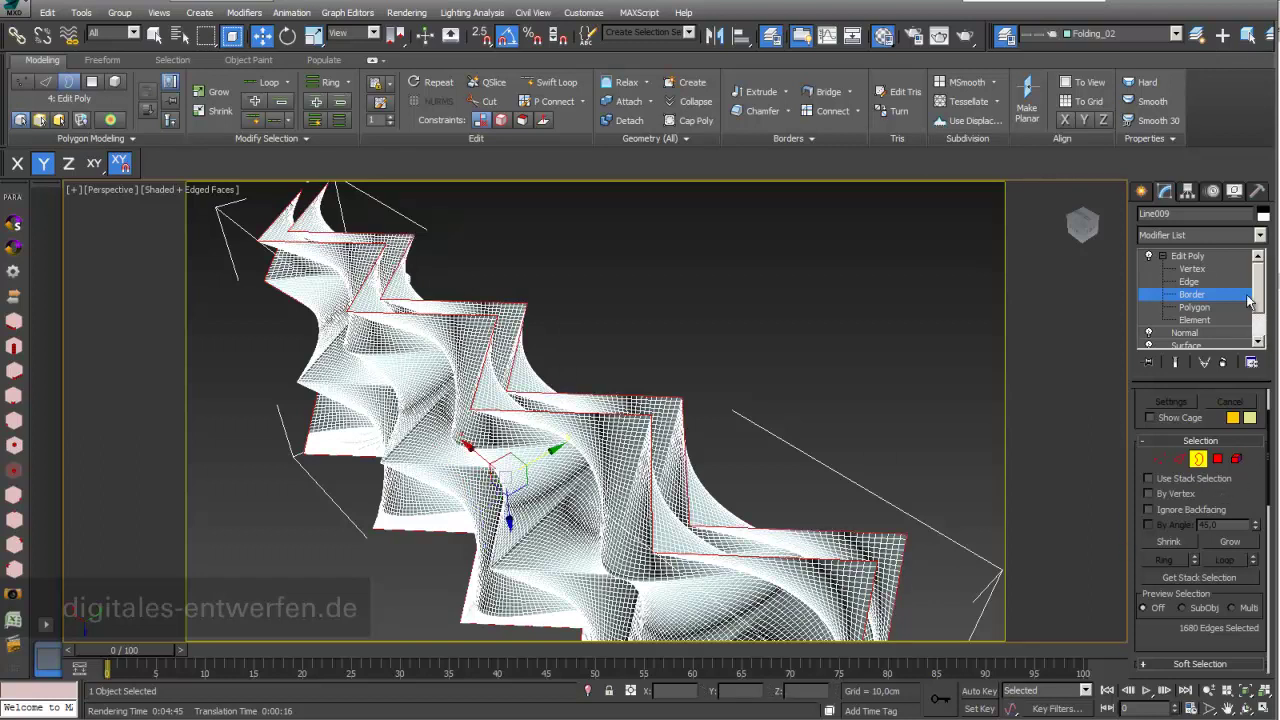
pyautogui.scroll(-5, 1253, 502)
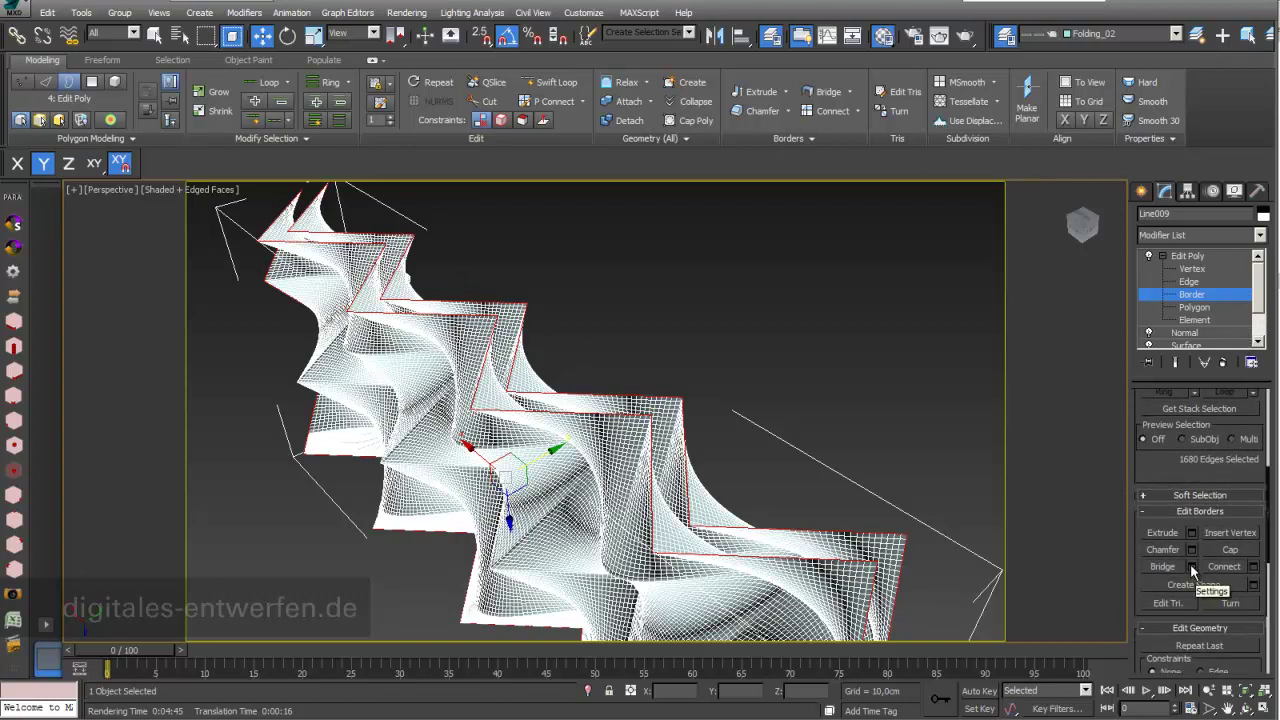
pyautogui.click(1191, 566)
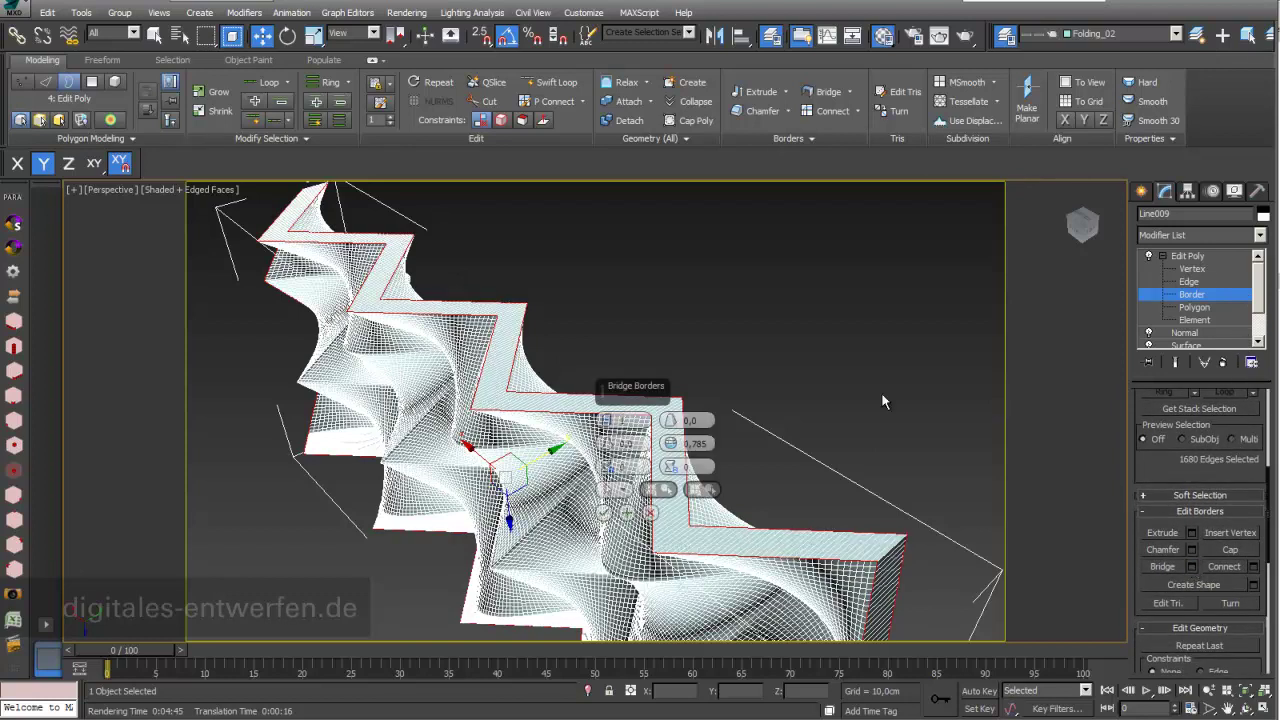
pyautogui.click(604, 513)
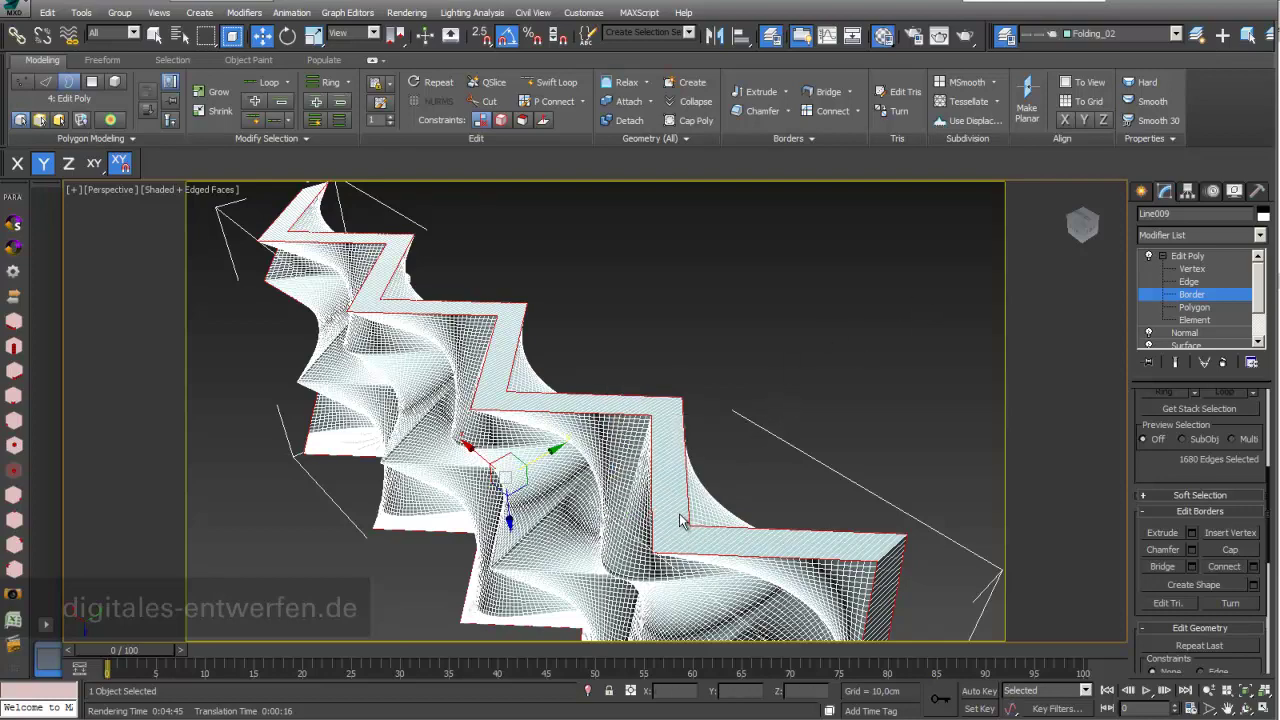
# - Leave border editing and inspect the thickened folded surface with edged faces turned off
pyautogui.scroll(-3, 675, 512)
pyautogui.keyDown('alt'); pyautogui.moveTo(675, 510); pyautogui.dragTo(638, 400, button='middle'); pyautogui.keyUp('alt')
pyautogui.click(1248, 711)
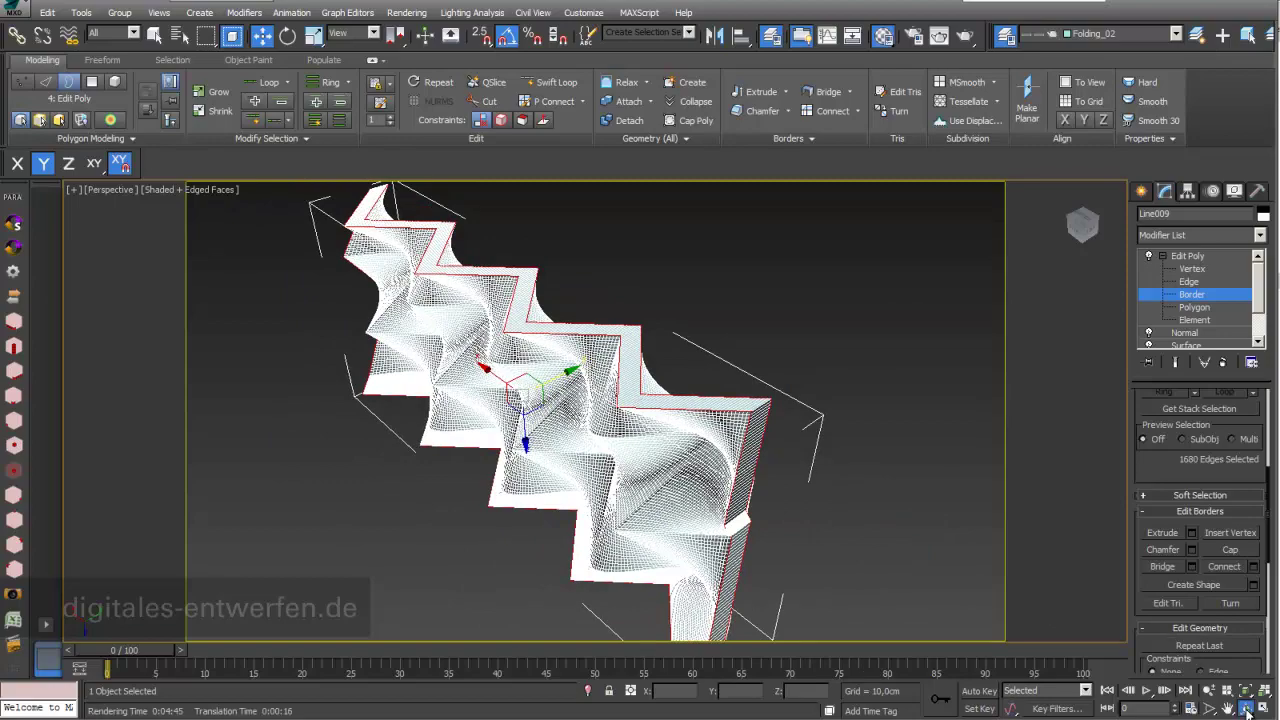
pyautogui.moveTo(544, 440)
pyautogui.mouseDown()
pyautogui.moveTo(596, 432)
pyautogui.moveTo(553, 460)
pyautogui.moveTo(558, 440)
pyautogui.mouseUp()
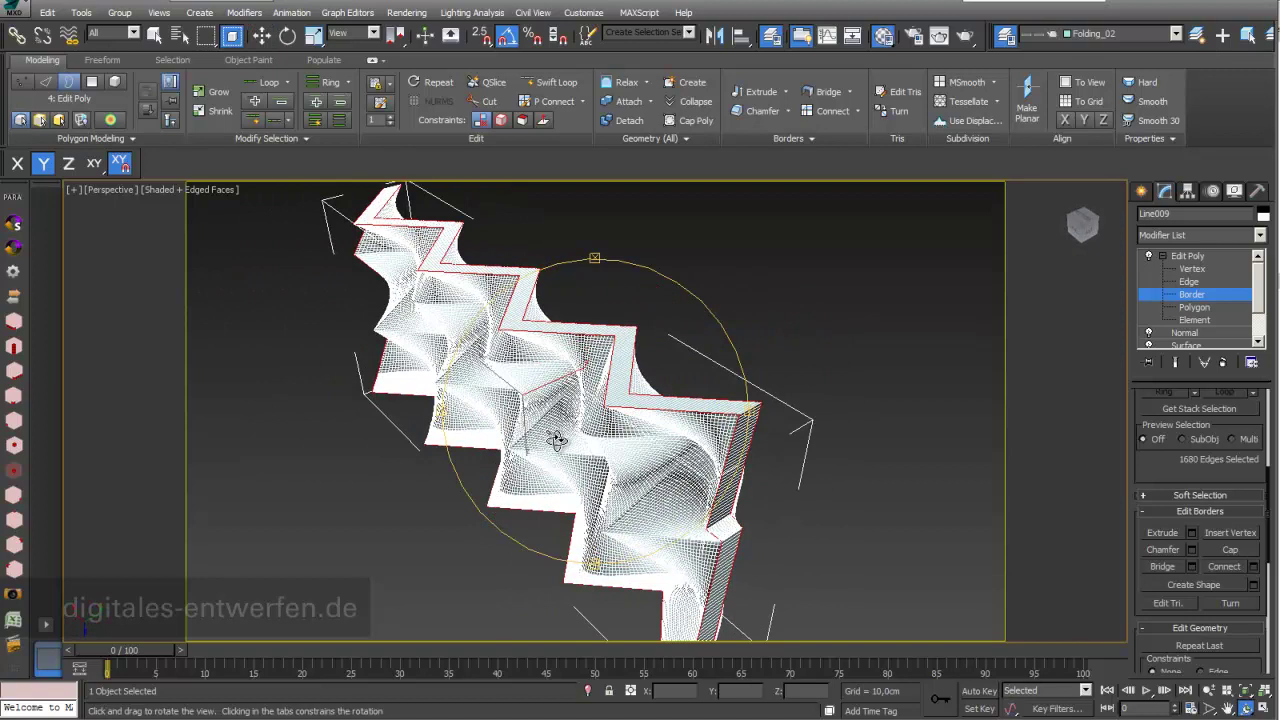
pyautogui.click(1188, 258)
pyautogui.press('w')
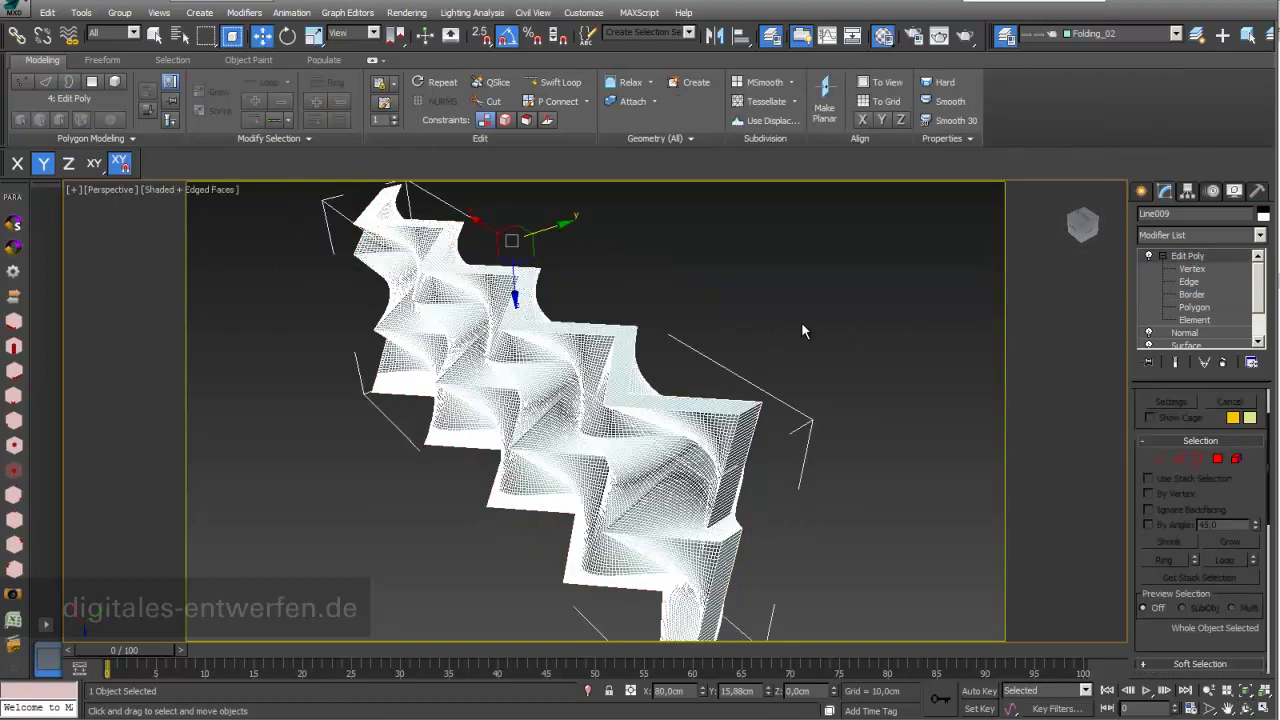
pyautogui.press('F4')
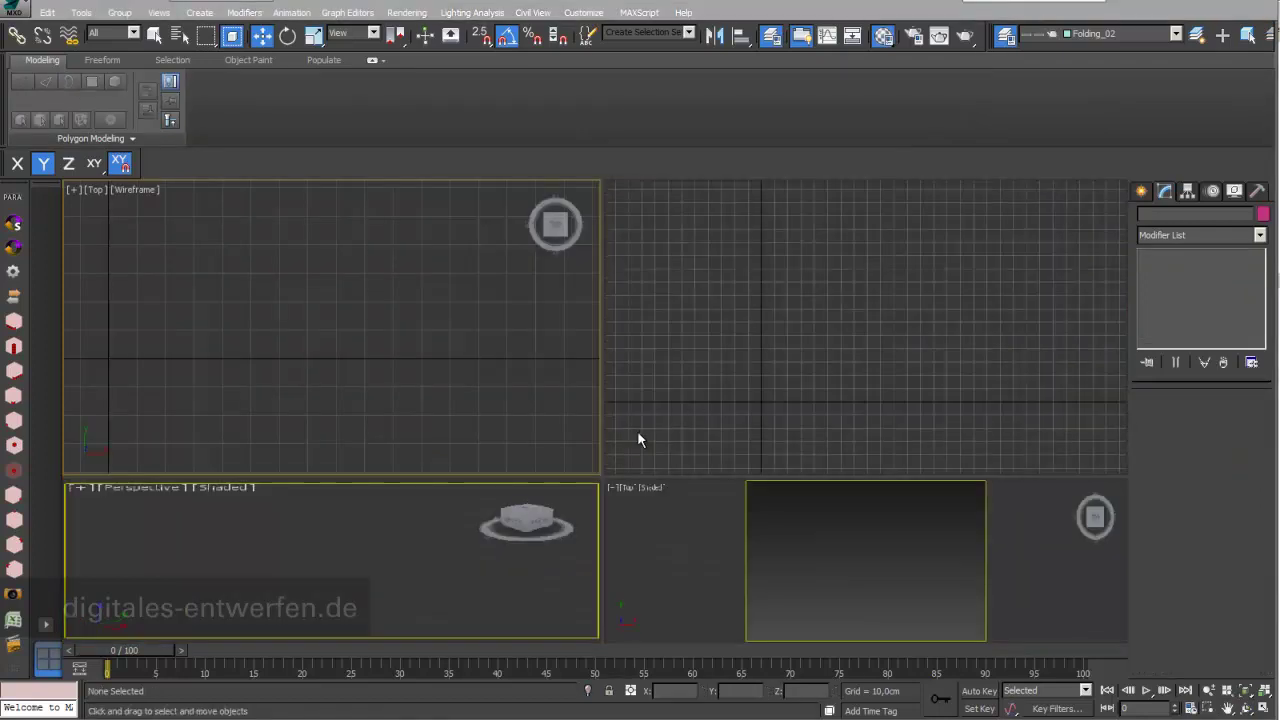
# - Draw a hexagonal NGon spline in the Top view and convert it to an editable spline
pyautogui.click(1144, 192)
pyautogui.click(1164, 218)
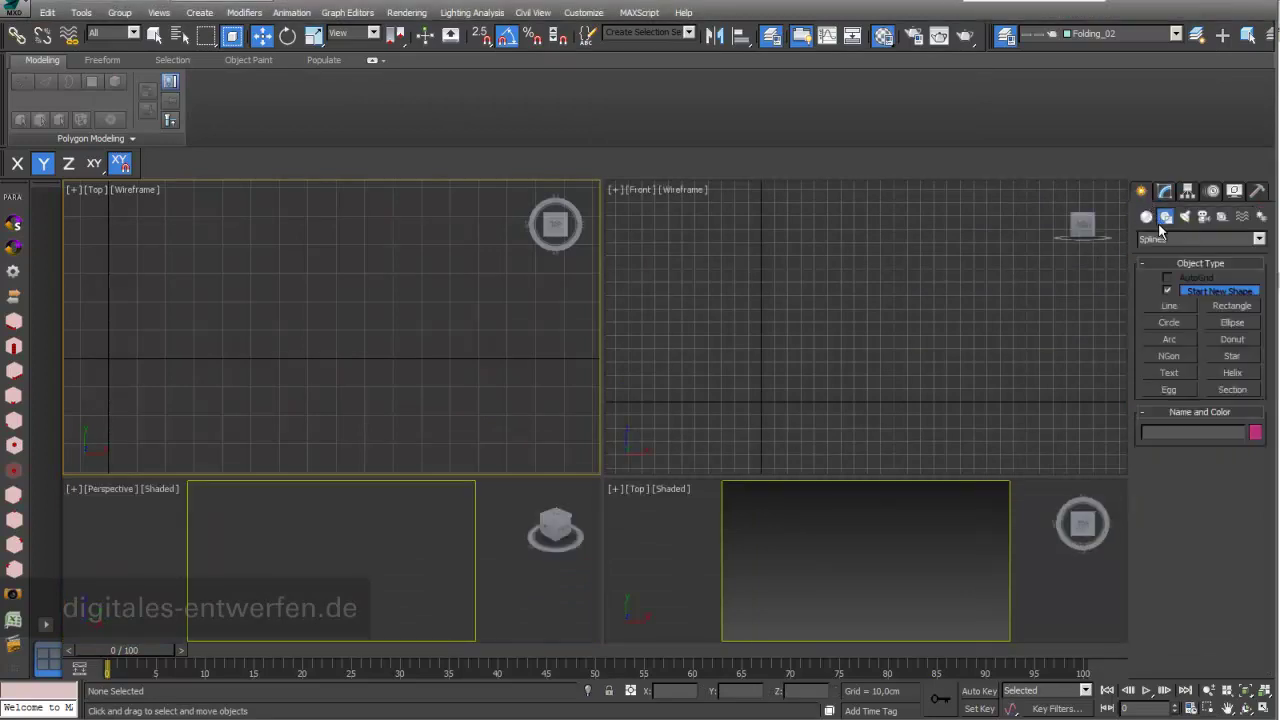
pyautogui.click(1168, 357)
pyautogui.moveTo(284, 268); pyautogui.dragTo(345, 333)
pyautogui.click(262, 35)
pyautogui.rightClick(361, 292)
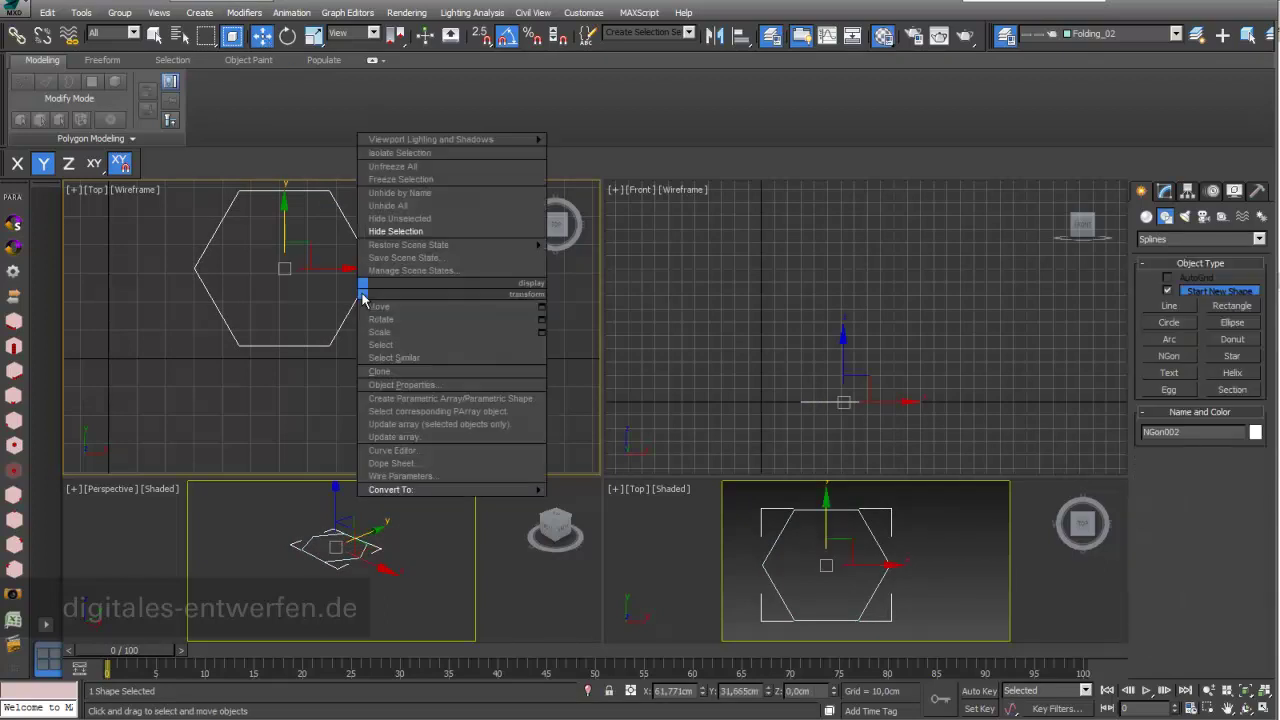
pyautogui.moveTo(409, 492)
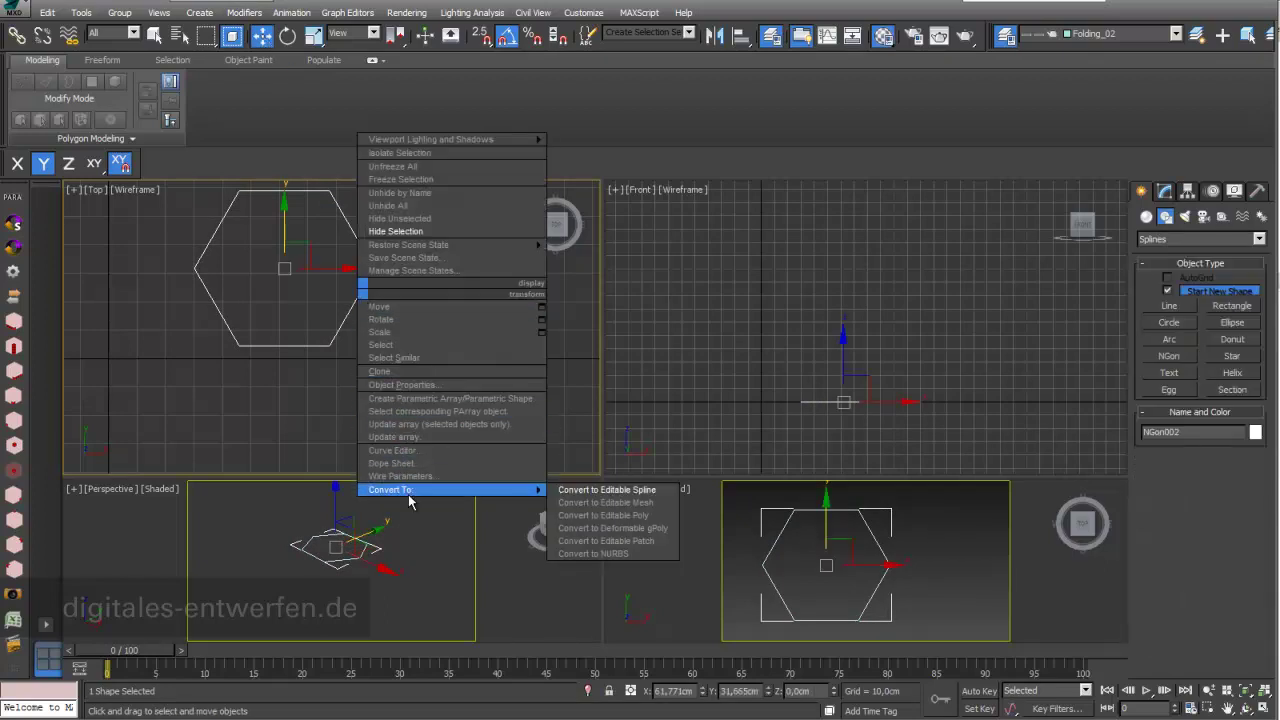
pyautogui.click(592, 491)
# - Set up a previewed Array of the hexagon from the Front view, with an incremental Y move of 12 cm and a count of 8
pyautogui.rightClick(700, 316)
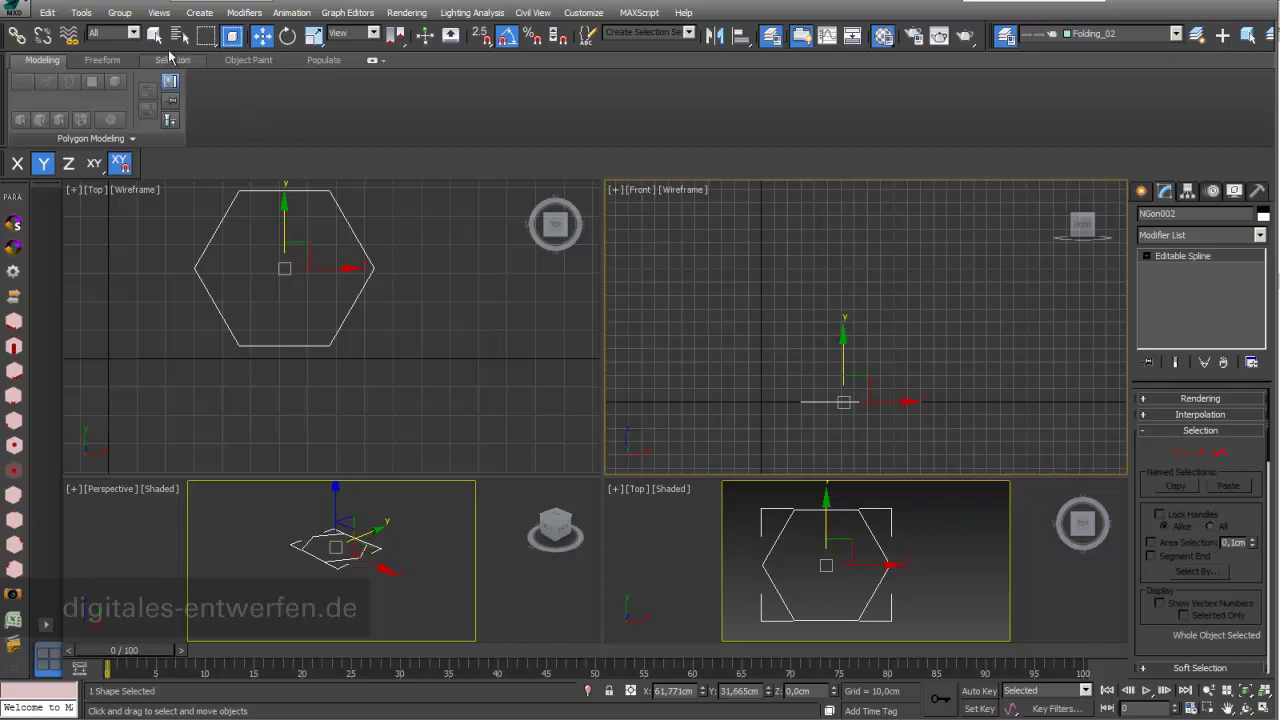
pyautogui.click(84, 13)
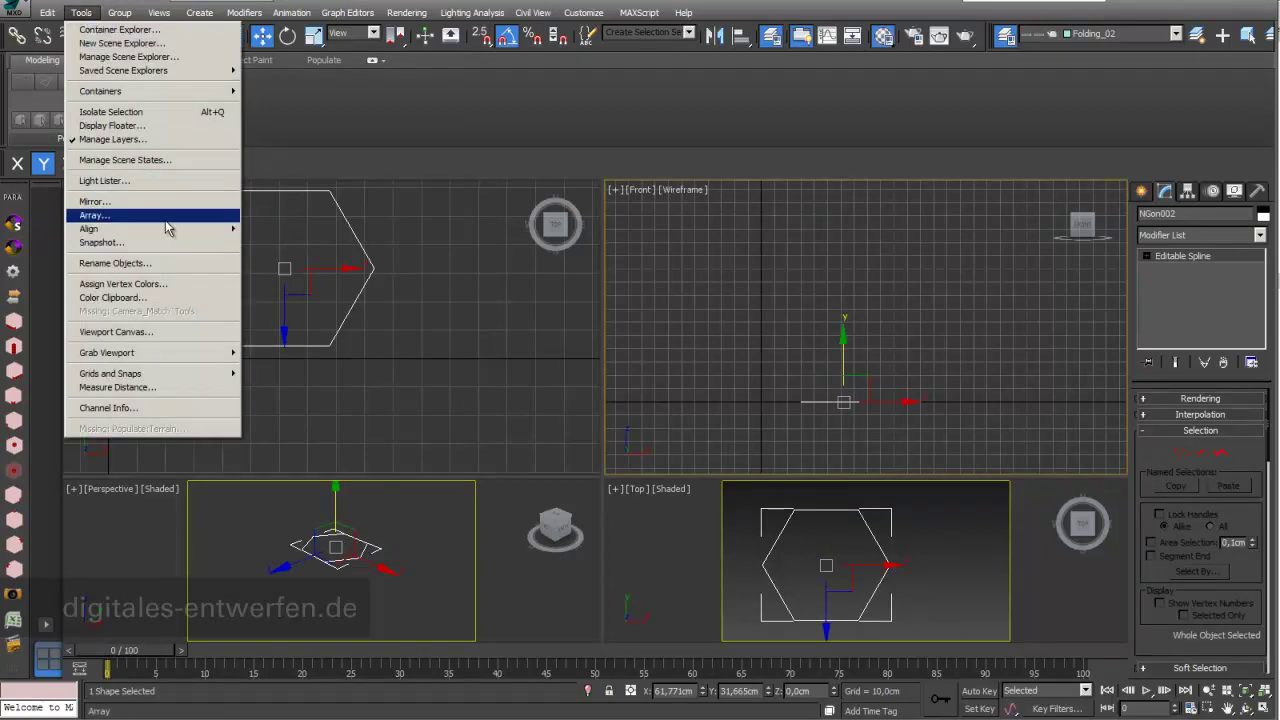
pyautogui.click(100, 215)
pyautogui.moveTo(786, 219); pyautogui.dragTo(500, 106)
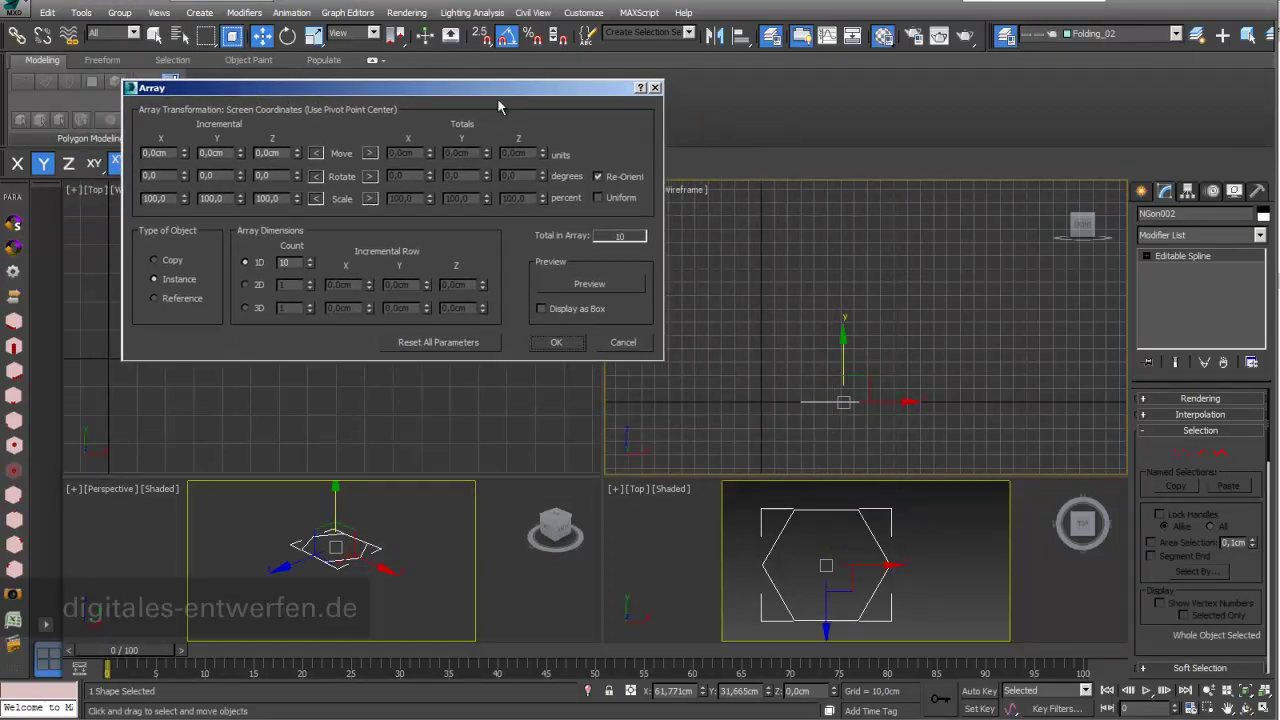
pyautogui.click(592, 285)
pyautogui.moveTo(240, 153); pyautogui.dragTo(240, 146)
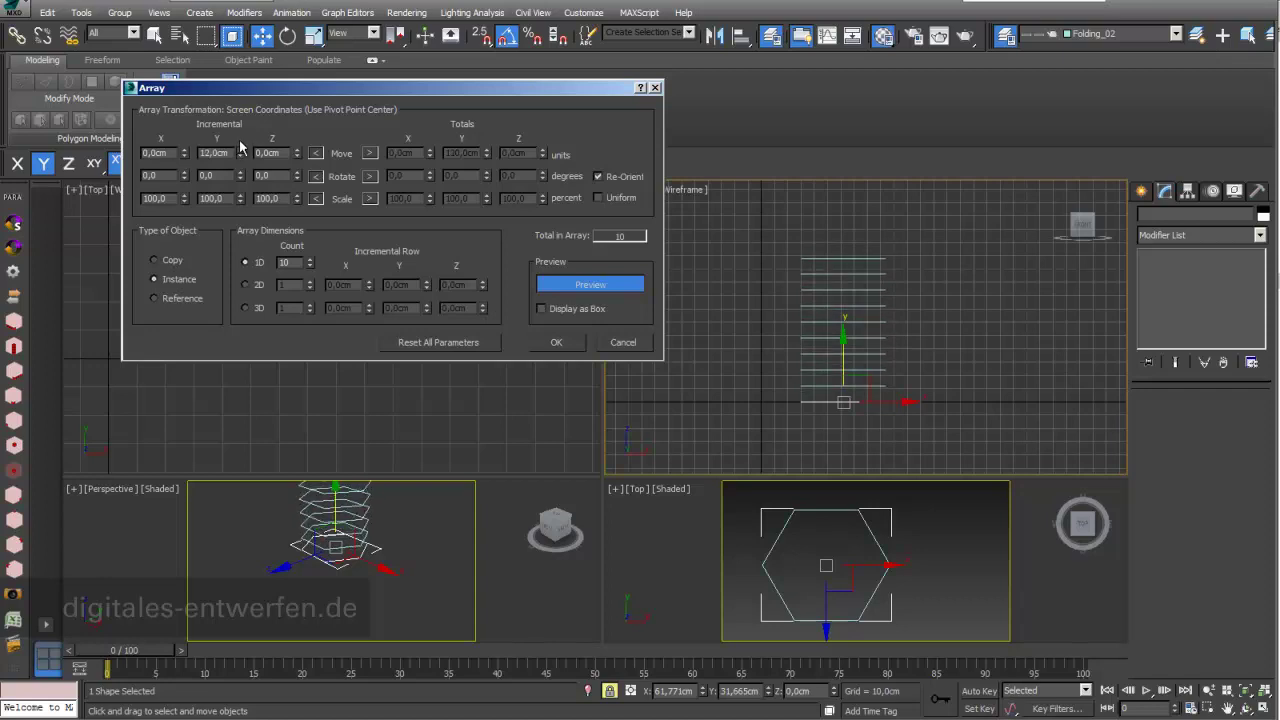
pyautogui.click(310, 266)
pyautogui.click(310, 266)
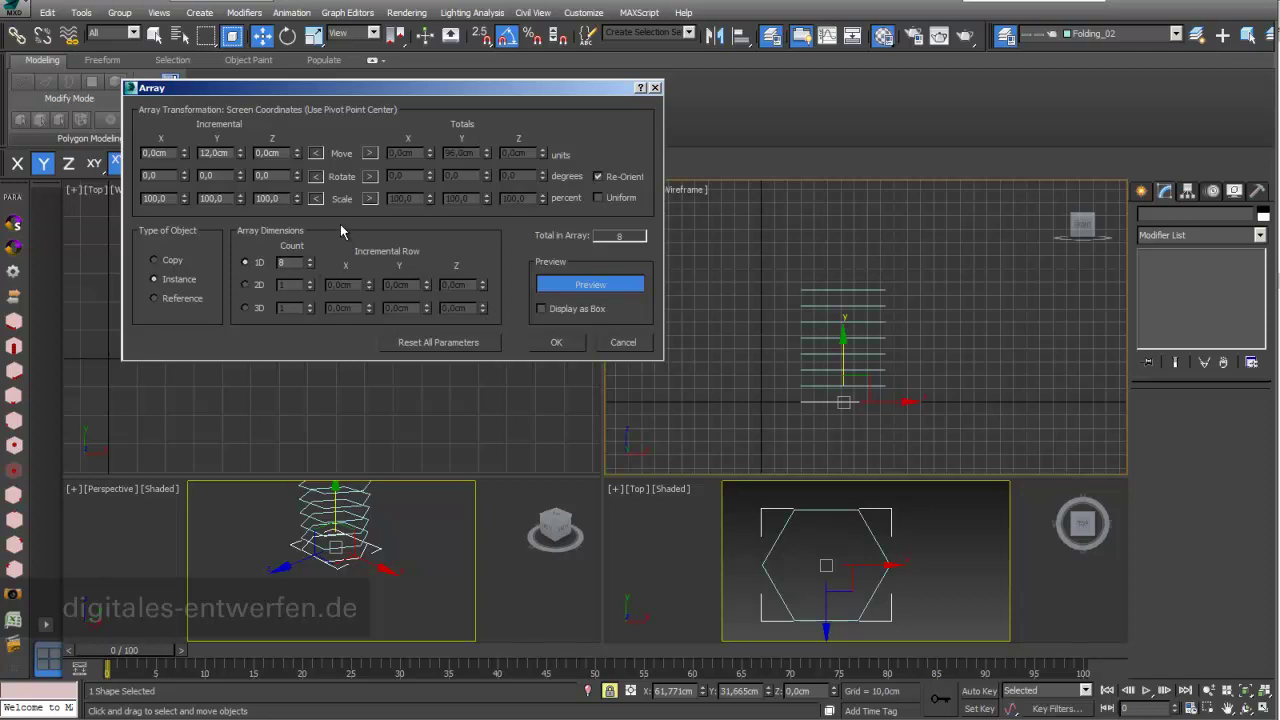
# - Add incremental rotations of 5° in Y and 1° in Z and a Z scale of 129 percent, and create the array as instances
pyautogui.moveTo(299, 177); pyautogui.dragTo(300, 177)
pyautogui.moveTo(306, 88); pyautogui.dragTo(1026, 345)
pyautogui.moveTo(963, 432); pyautogui.dragTo(963, 432)
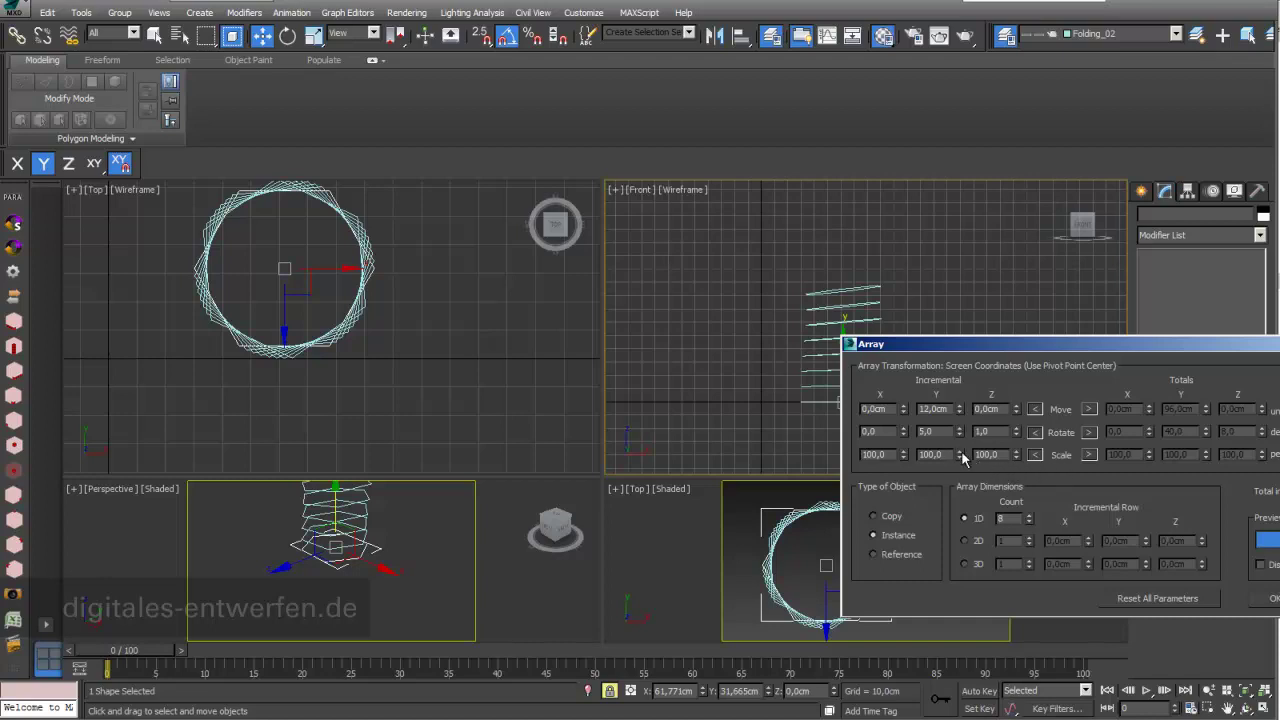
pyautogui.moveTo(1018, 456); pyautogui.dragTo(1021, 433)
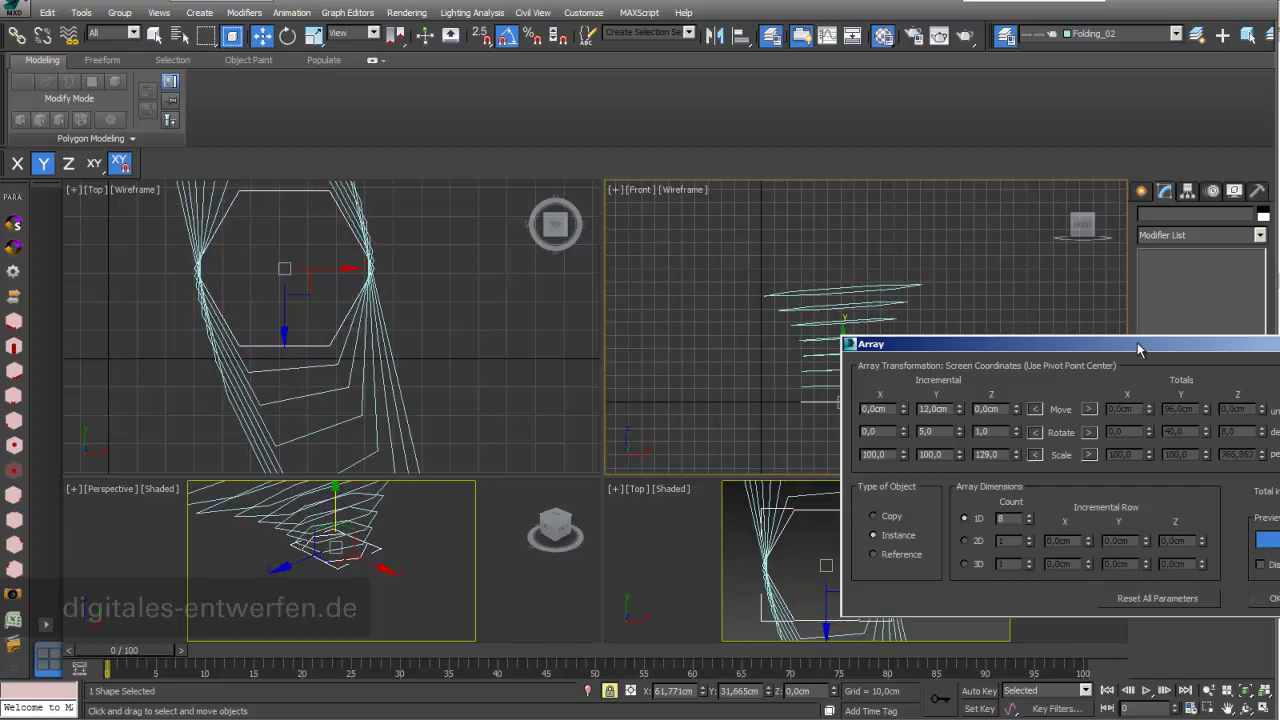
pyautogui.moveTo(1137, 345); pyautogui.dragTo(701, 298)
pyautogui.click(859, 556)
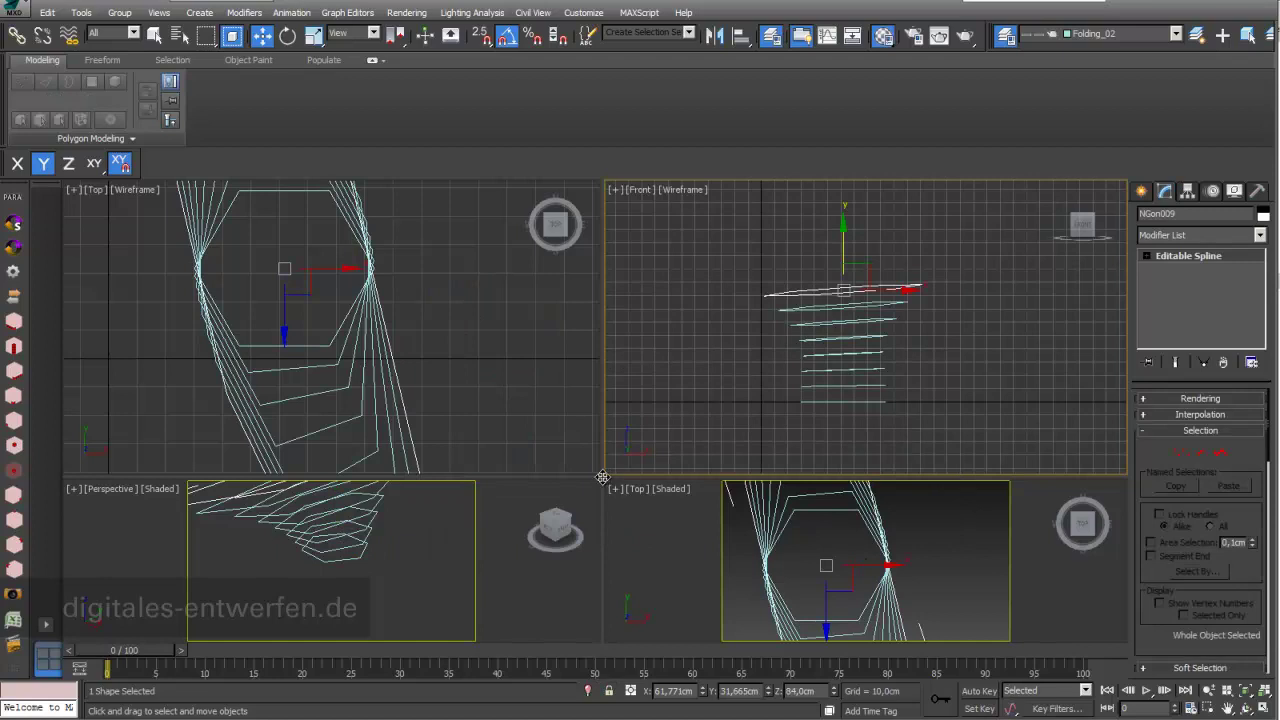
# - Enlarge the Front view and select the lowest hexagon of the stack
pyautogui.moveTo(602, 477); pyautogui.dragTo(525, 507)
pyautogui.moveTo(742, 320); pyautogui.dragTo(733, 317, button='middle')
pyautogui.click(815, 425)
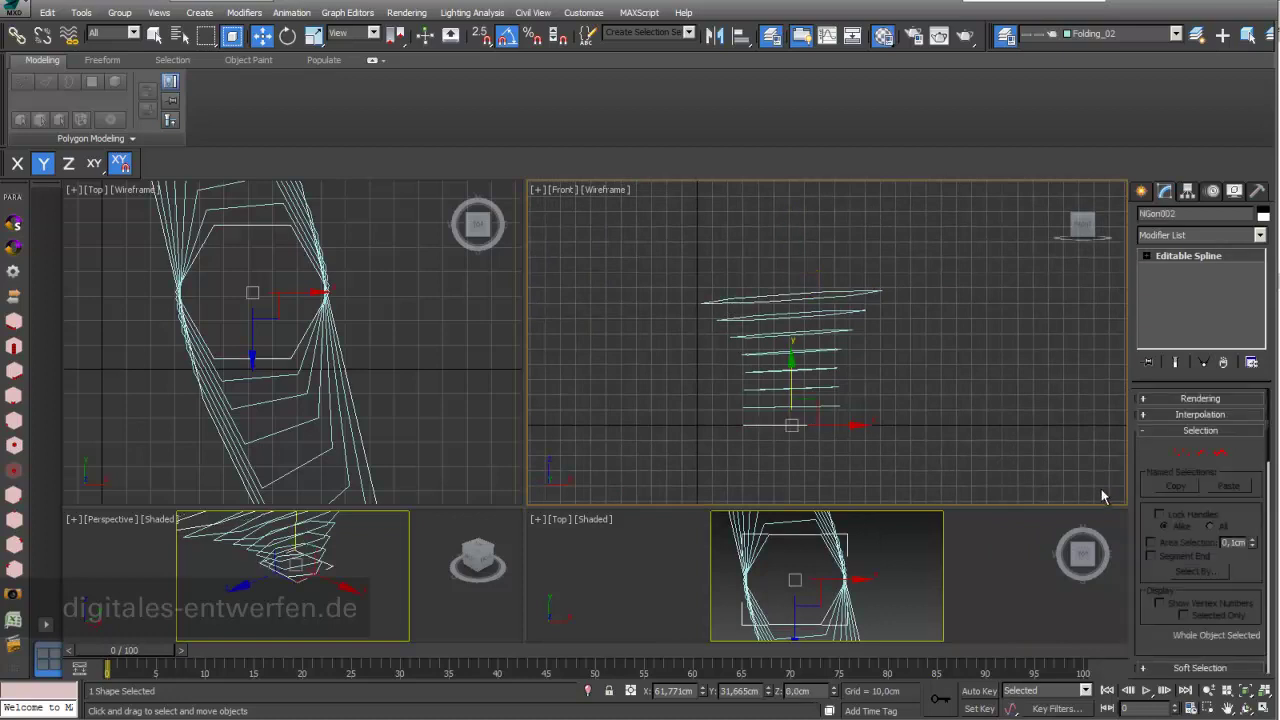
# - Try to attach the other hexagon instances to the lowest one with Attach Multiple
pyautogui.moveTo(1149, 469); pyautogui.dragTo(1146, 332)
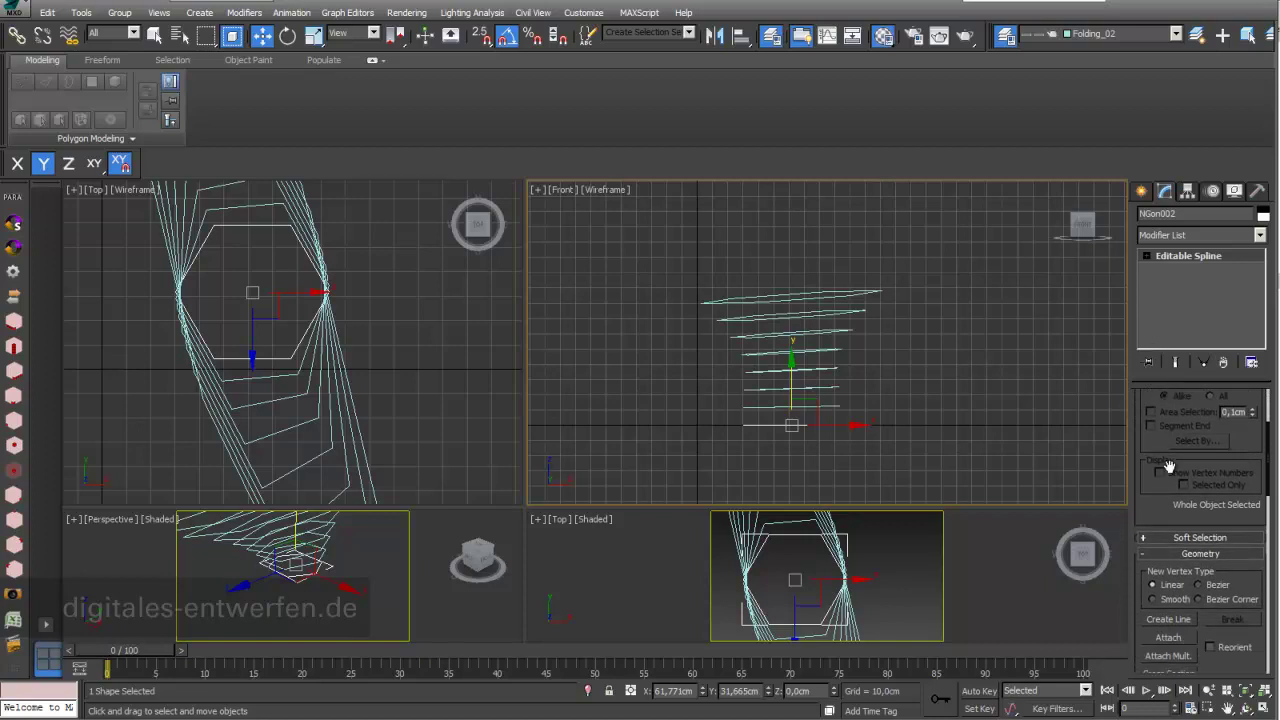
pyautogui.click(1178, 638)
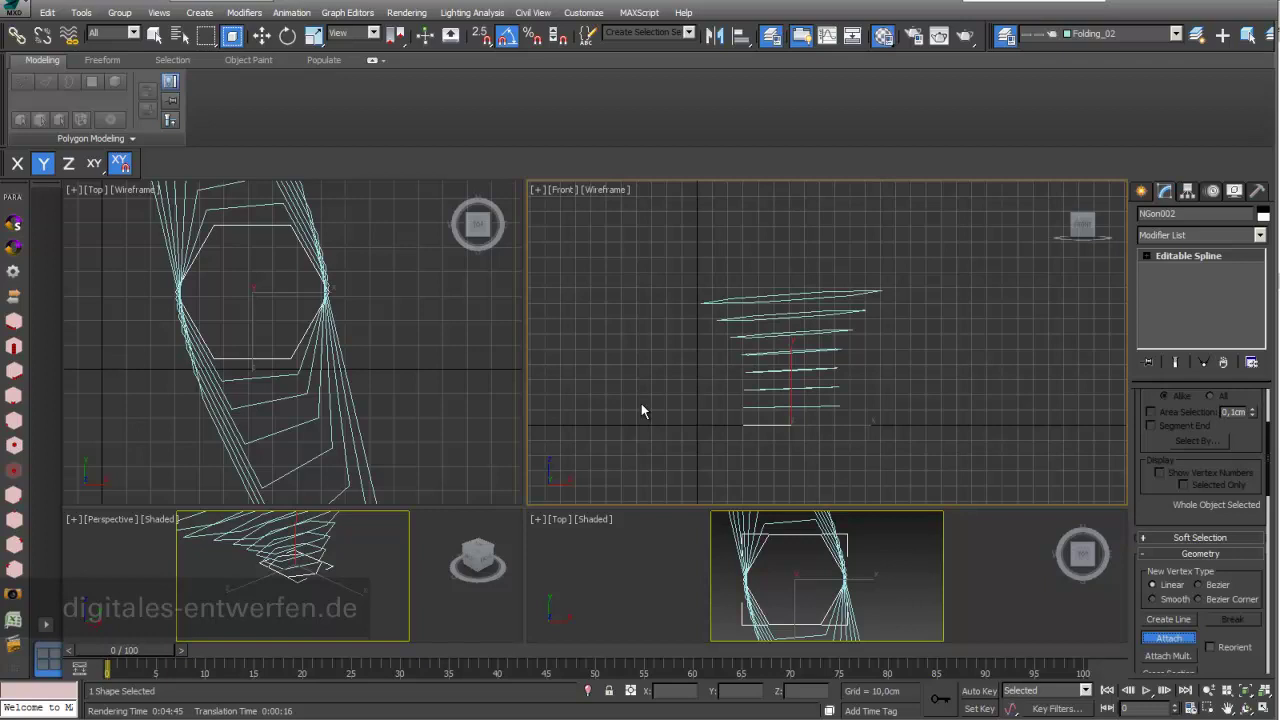
pyautogui.click(1168, 656)
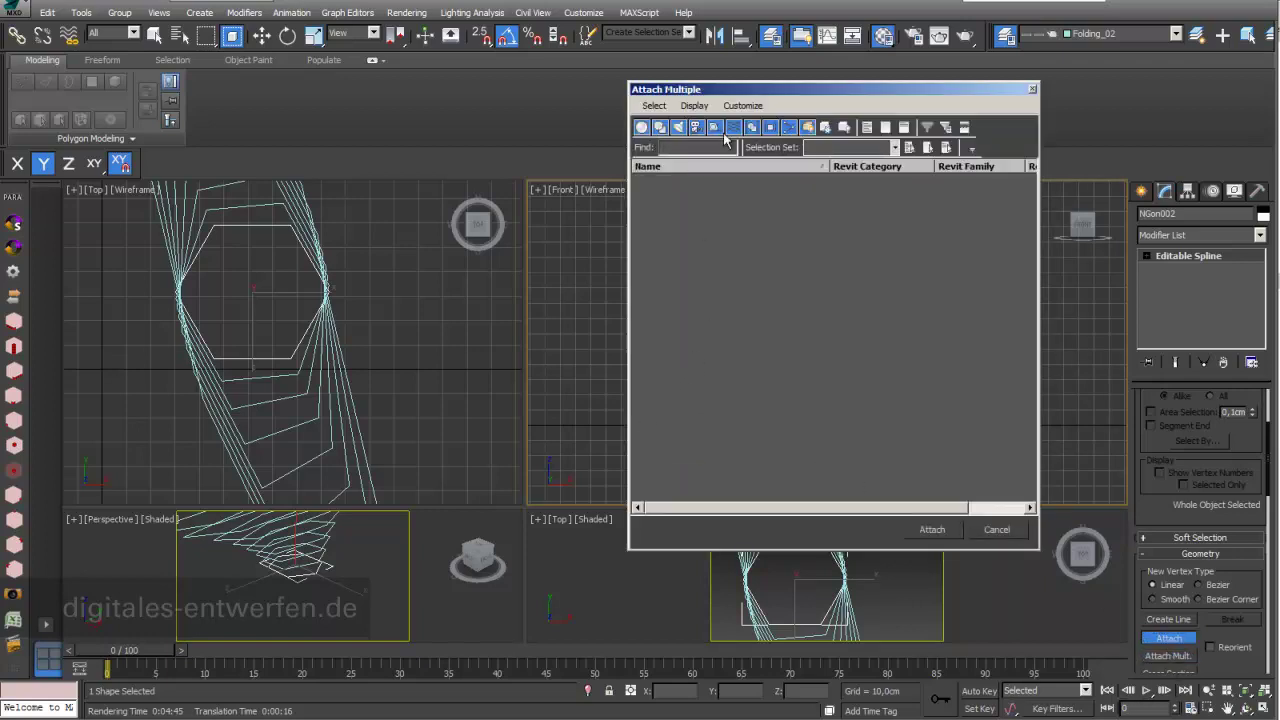
pyautogui.click(997, 530)
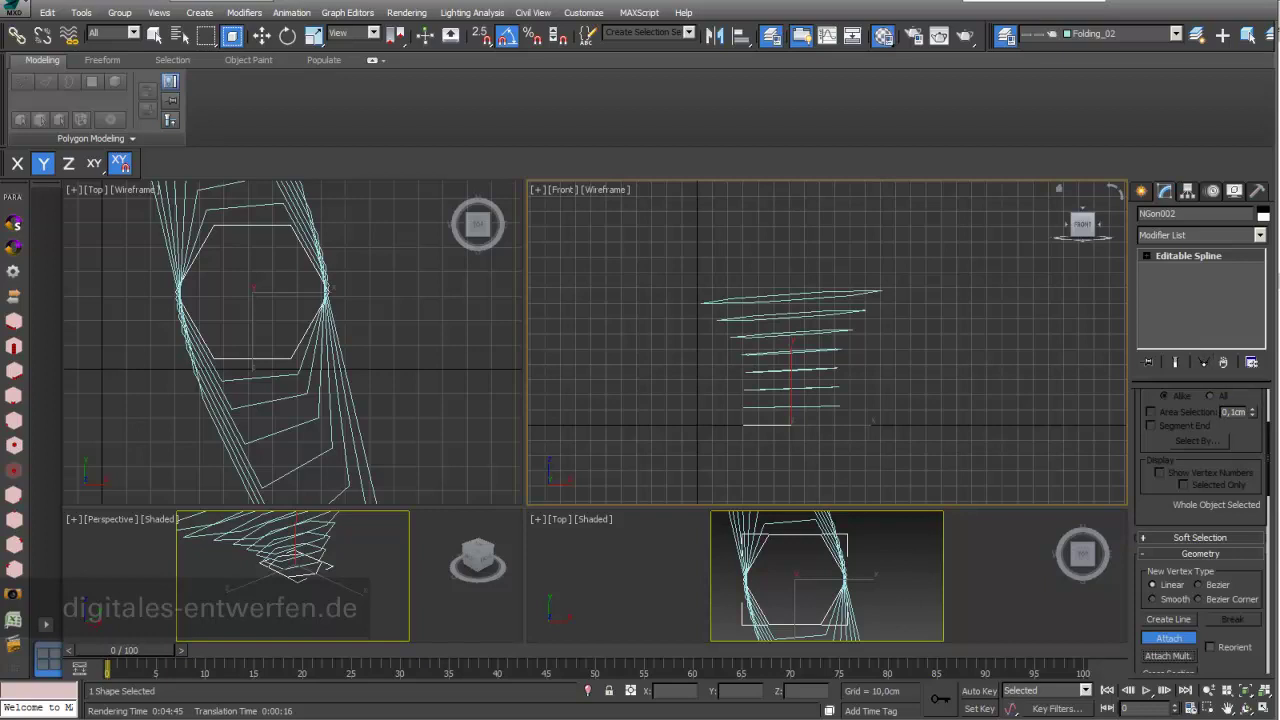
pyautogui.press('w')
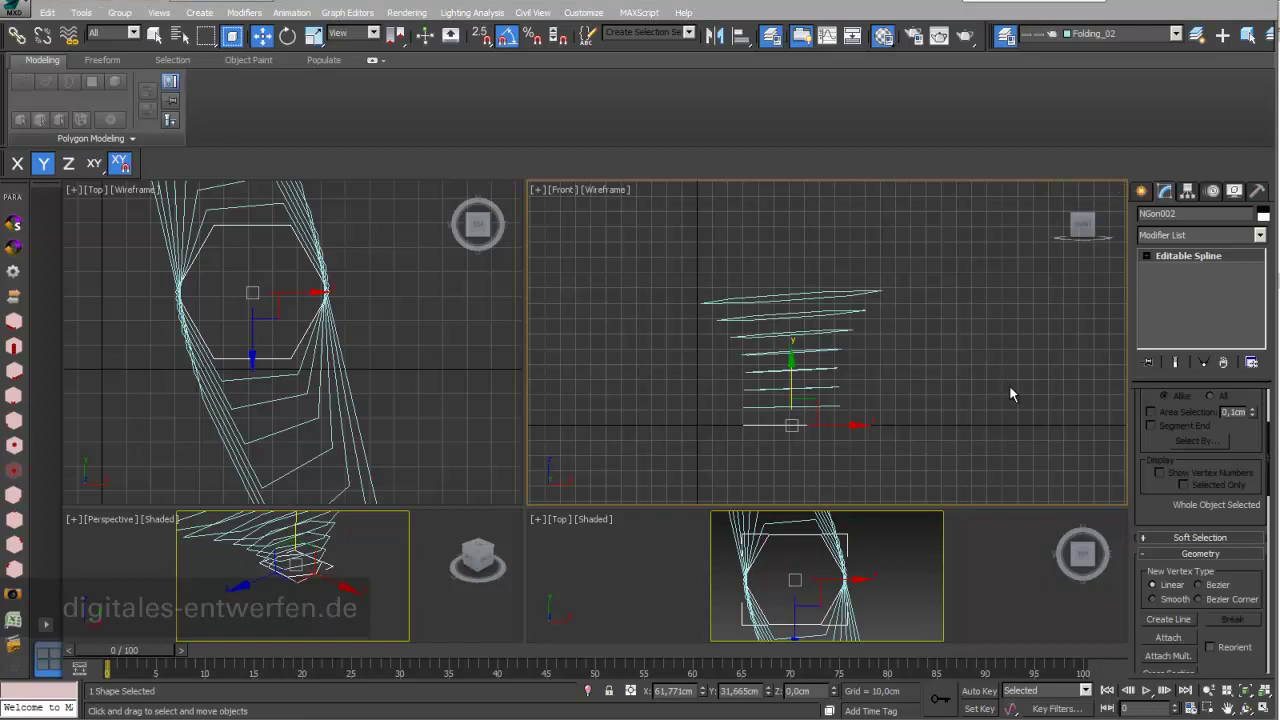
# - Make the lowest hexagon unique and attach the splines NGon003 to NGon009 to it
pyautogui.click(1203, 362)
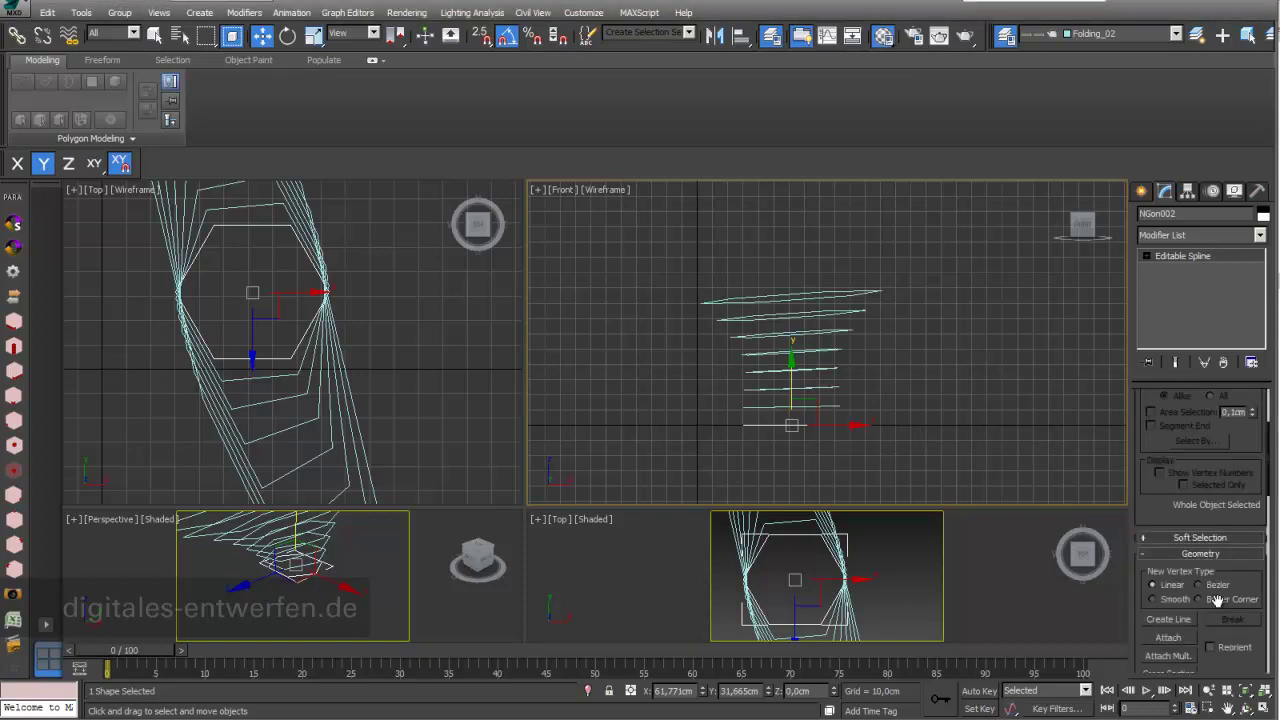
pyautogui.click(1168, 656)
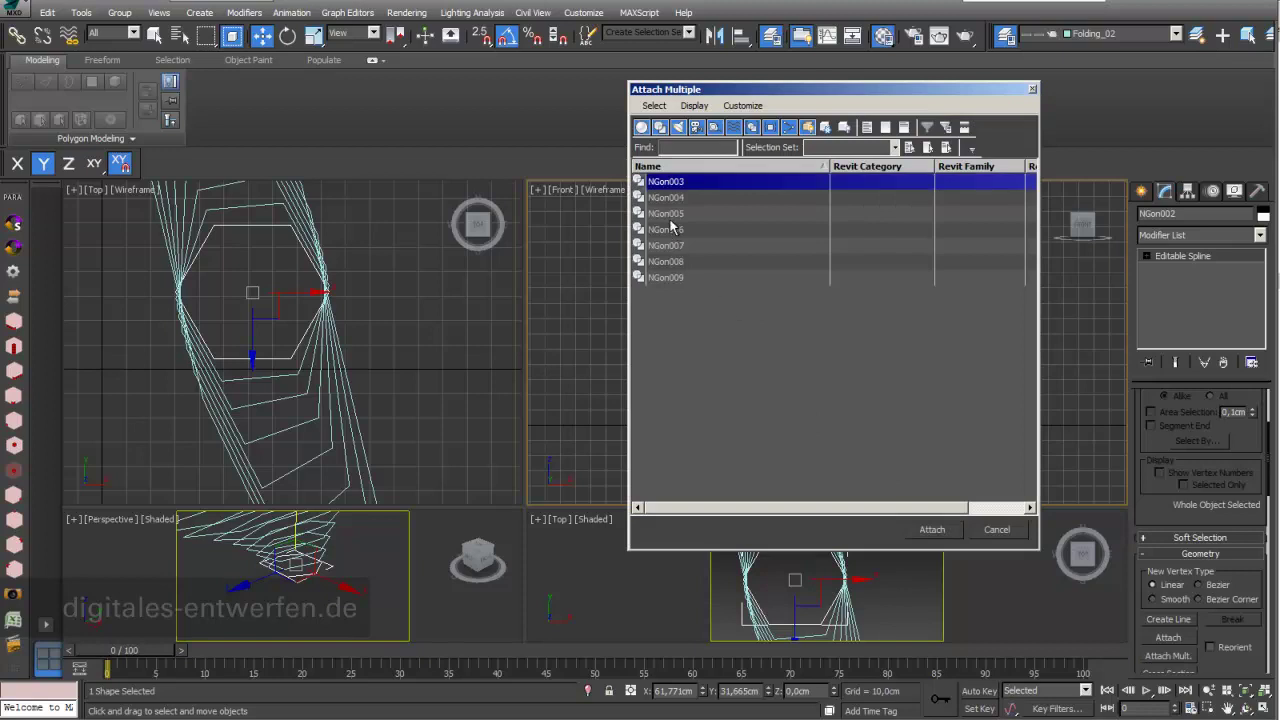
pyautogui.keyDown('shift'); pyautogui.click(692, 277); pyautogui.keyUp('shift')
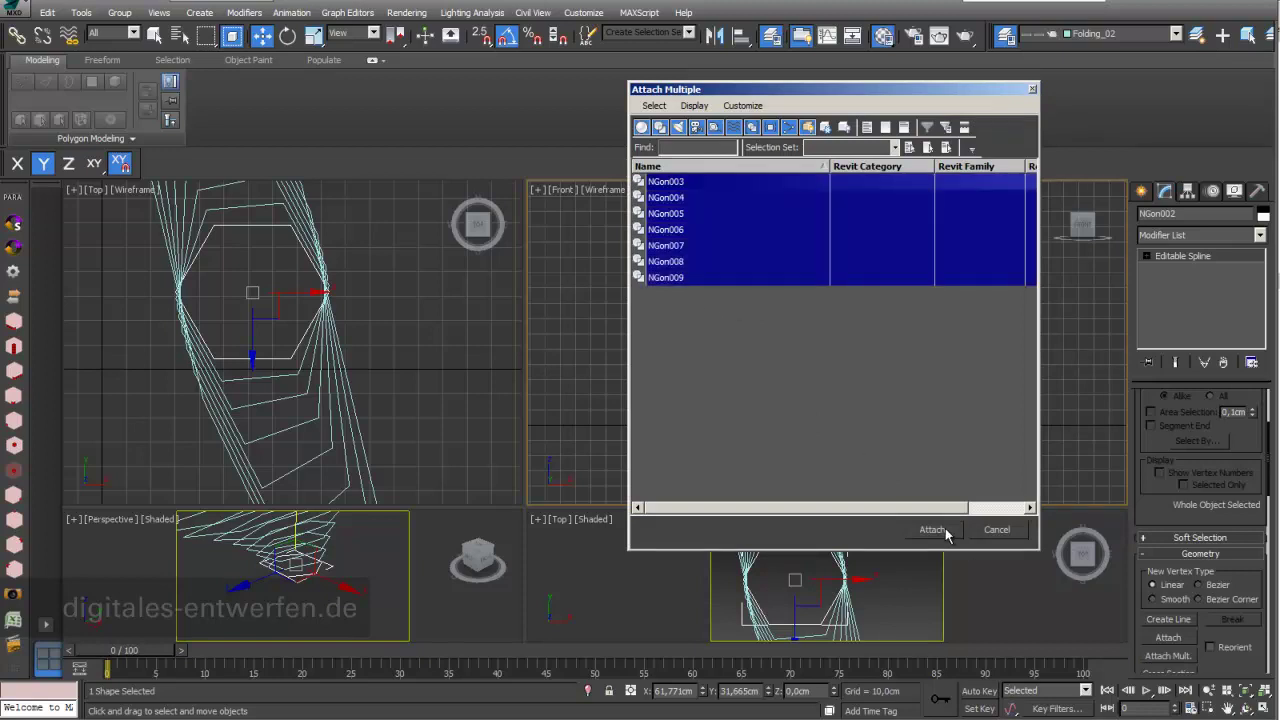
pyautogui.click(946, 536)
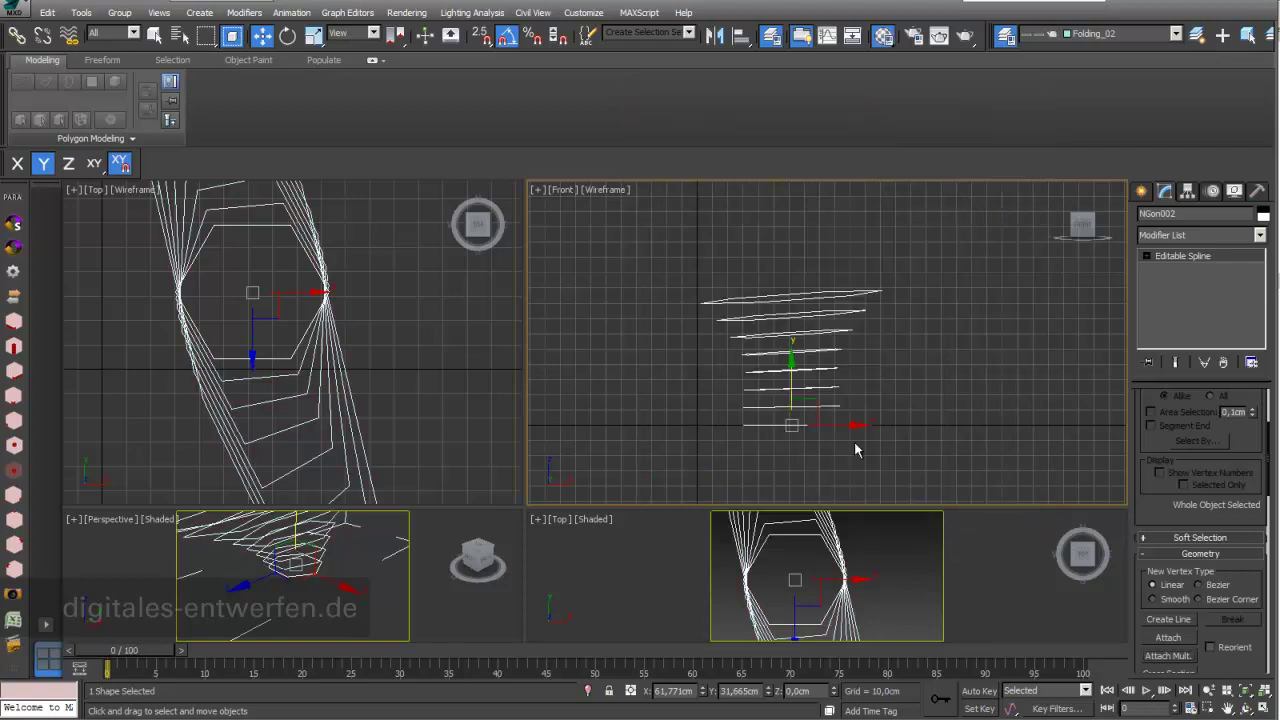
# - Try to copy the lowest hexagon spline of the attached shape upward at Spline level
pyautogui.click(1145, 258)
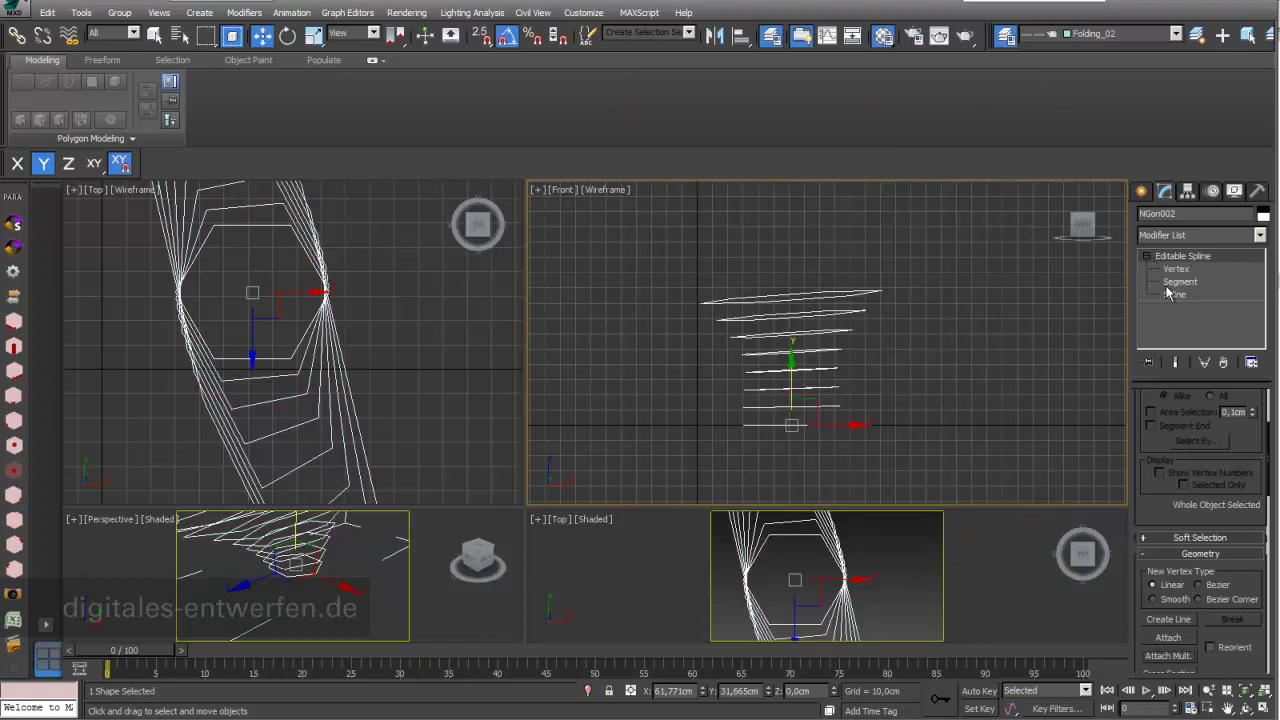
pyautogui.click(1174, 294)
pyautogui.scroll(2, 797, 437)
pyautogui.moveTo(797, 437); pyautogui.dragTo(783, 421, button='middle')
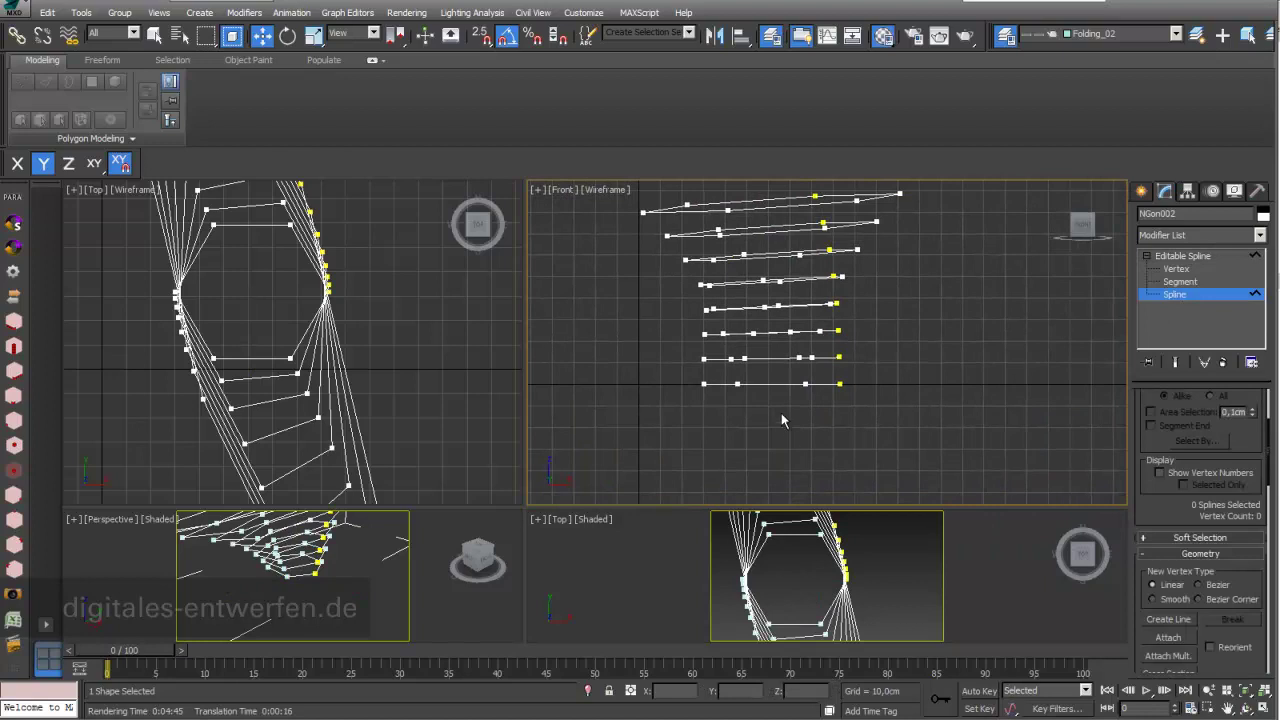
pyautogui.click(780, 383)
pyautogui.moveTo(889, 351); pyautogui.dragTo(871, 416, button='middle')
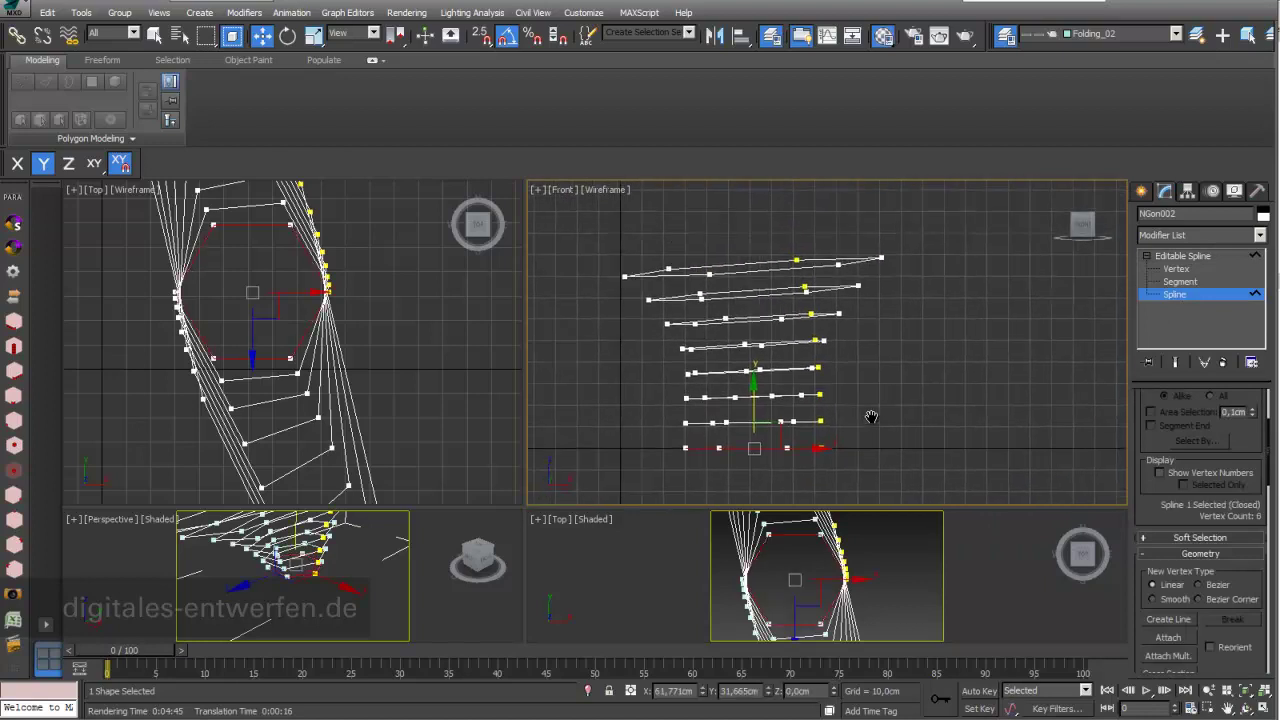
pyautogui.moveTo(770, 421)
pyautogui.keyDown('shift'); pyautogui.mouseDown()
pyautogui.moveTo(763, 373)
pyautogui.moveTo(784, 362)
pyautogui.moveTo(782, 320)
pyautogui.moveTo(765, 318)
pyautogui.moveTo(770, 245)
pyautogui.mouseUp(); pyautogui.keyUp('shift')
# - Turn on vertex numbers for the attached shape and check the first vertices of the hexagons in the Top view
pyautogui.click(1178, 269)
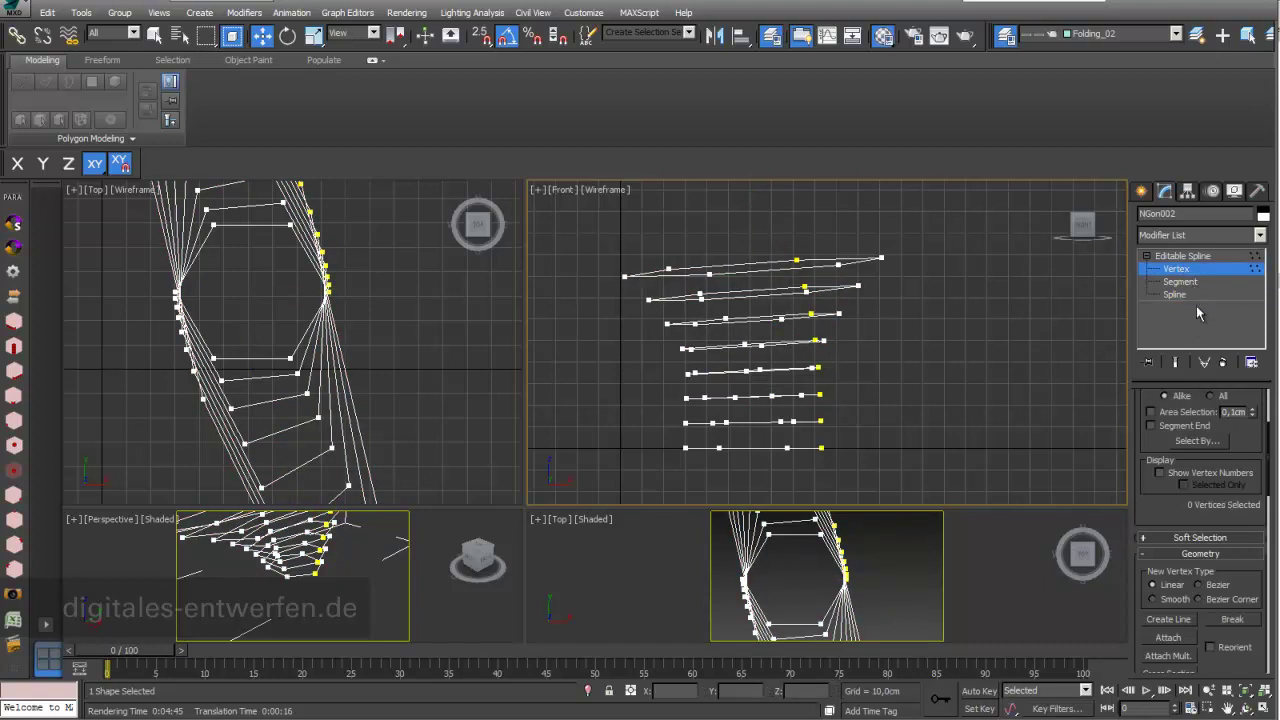
pyautogui.click(1159, 472)
pyautogui.scroll(3, 350, 283)
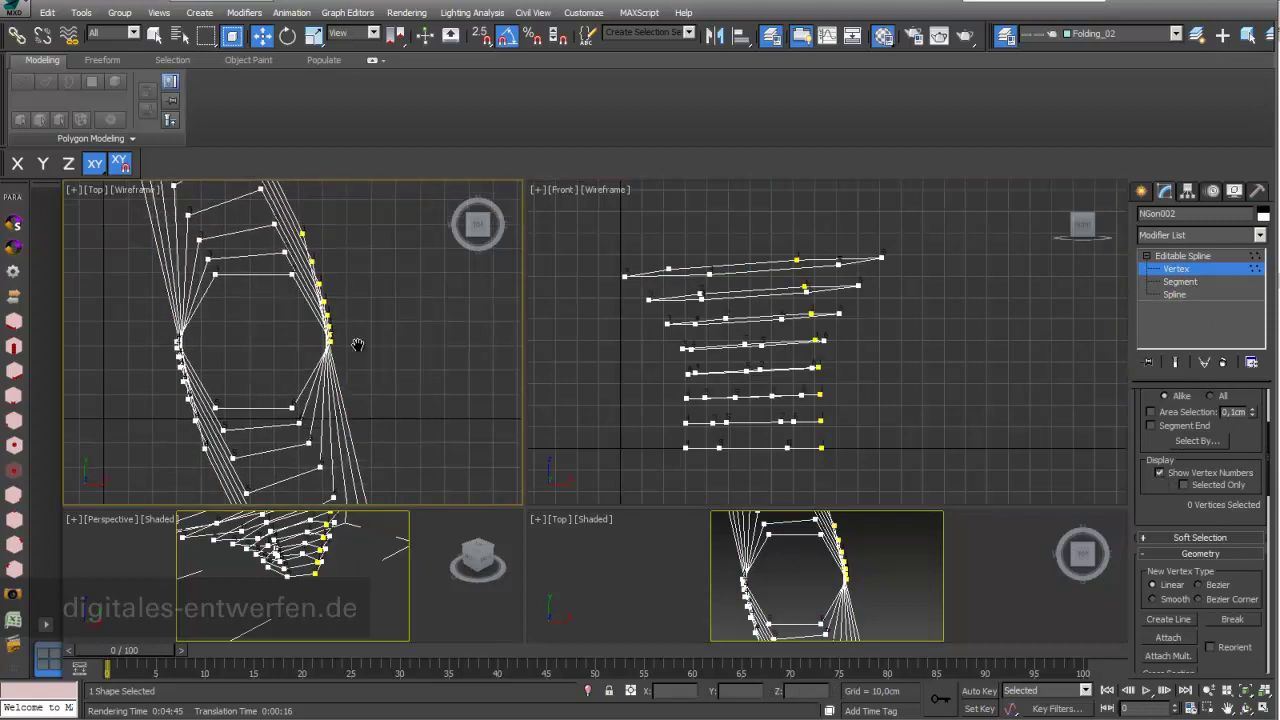
pyautogui.moveTo(372, 370); pyautogui.dragTo(334, 394, button='middle')
pyautogui.scroll(2, 306, 368)
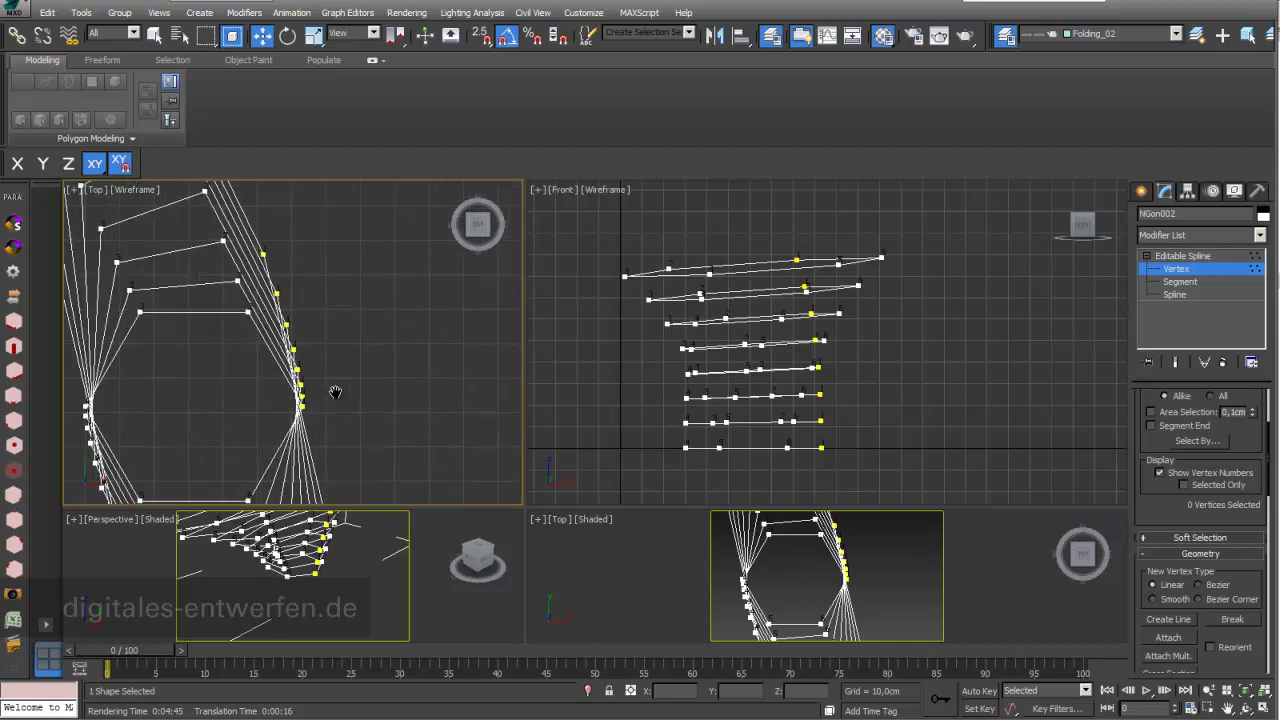
pyautogui.scroll(2, 335, 392)
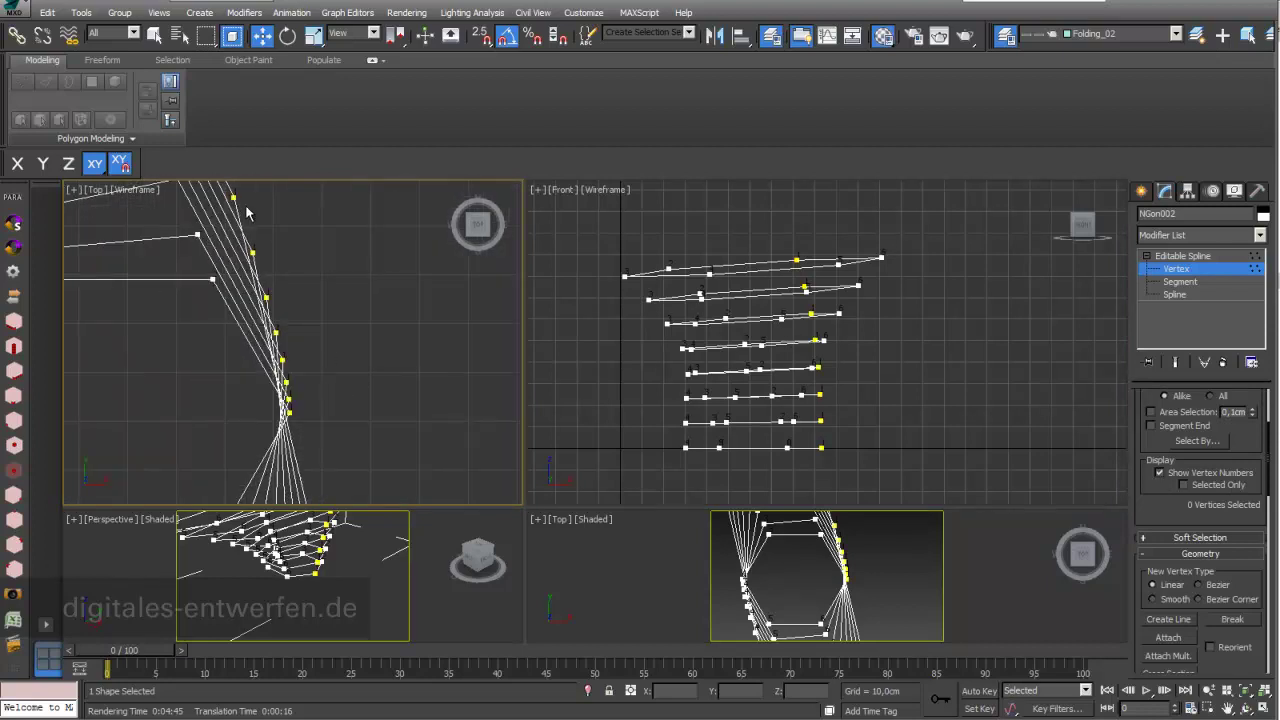
pyautogui.click(1244, 707)
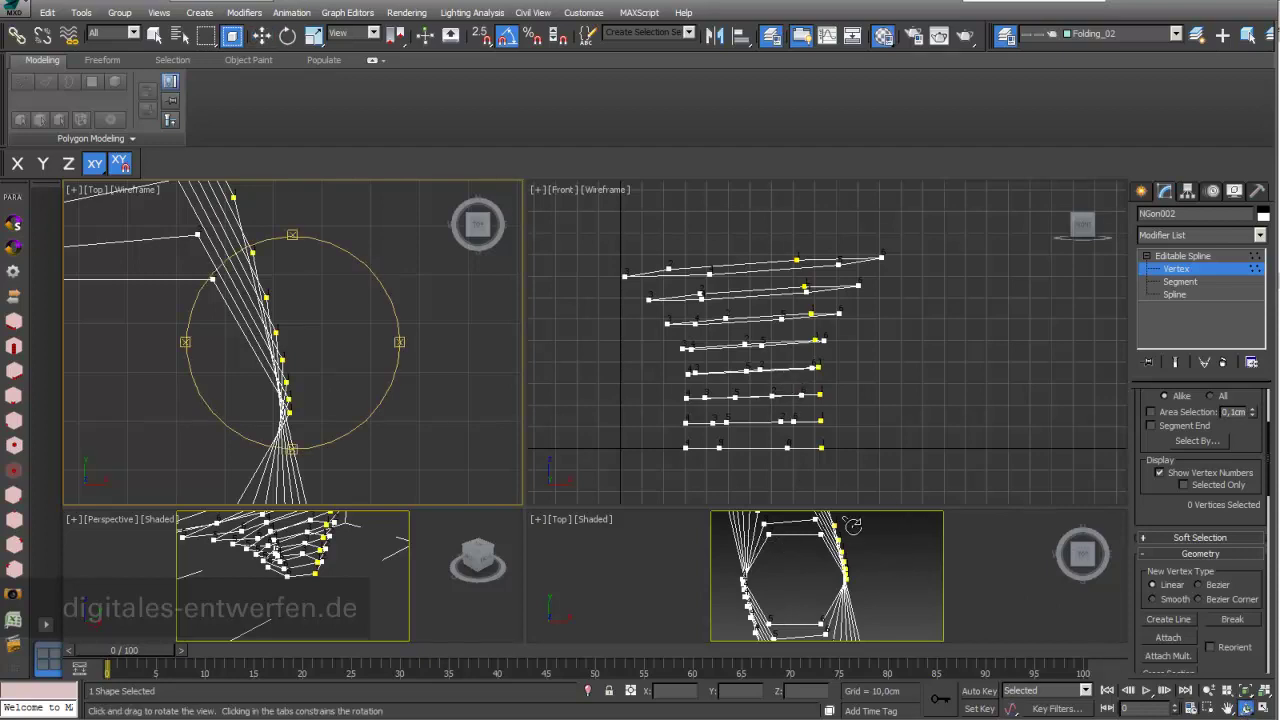
pyautogui.moveTo(848, 487); pyautogui.dragTo(848, 480)
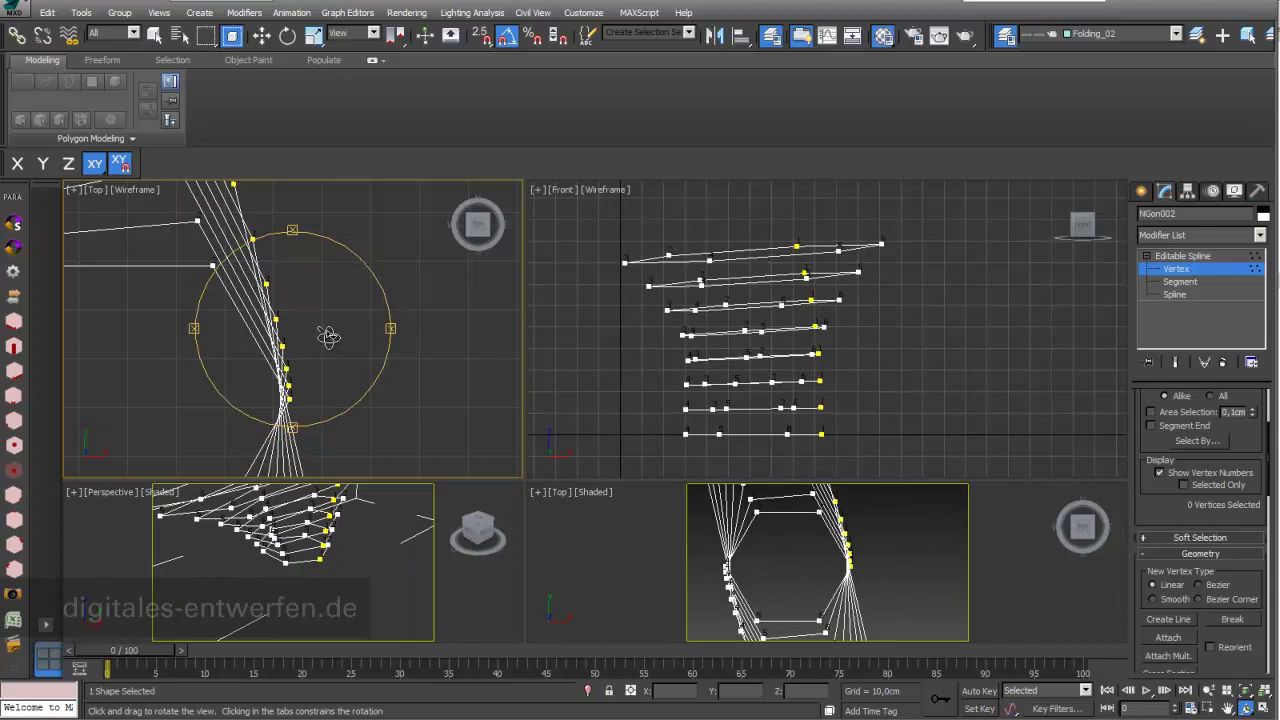
pyautogui.moveTo(289, 297); pyautogui.dragTo(300, 328)
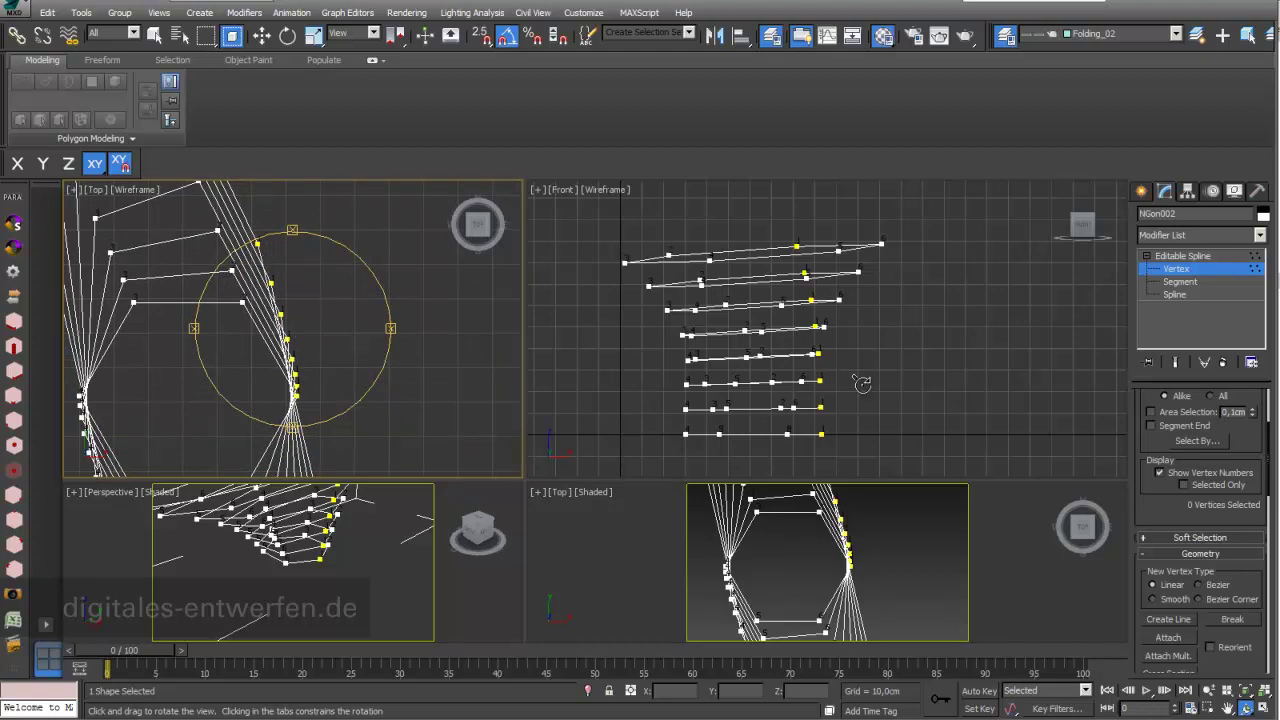
# - Leave the vertex level and apply a CrossSection modifier to the attached hexagon shape
pyautogui.click(1192, 263)
pyautogui.press('w')
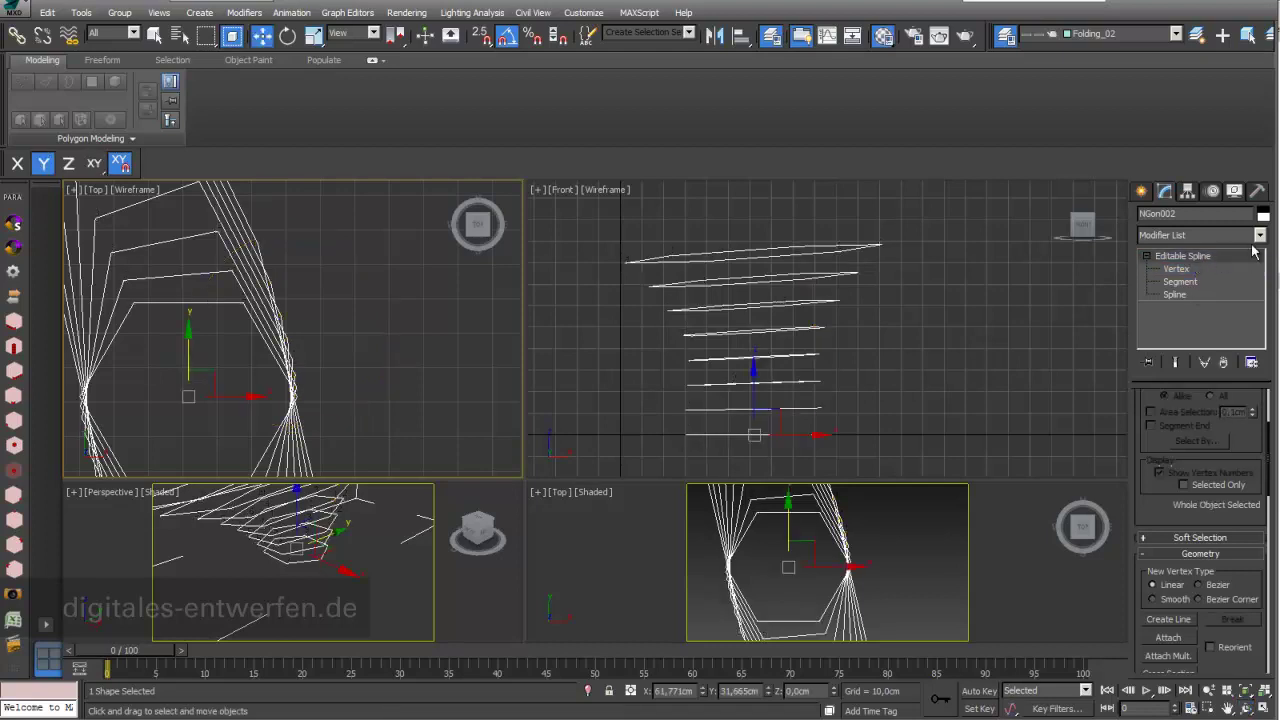
pyautogui.click(1260, 235)
pyautogui.scroll(-10, 1268, 380)
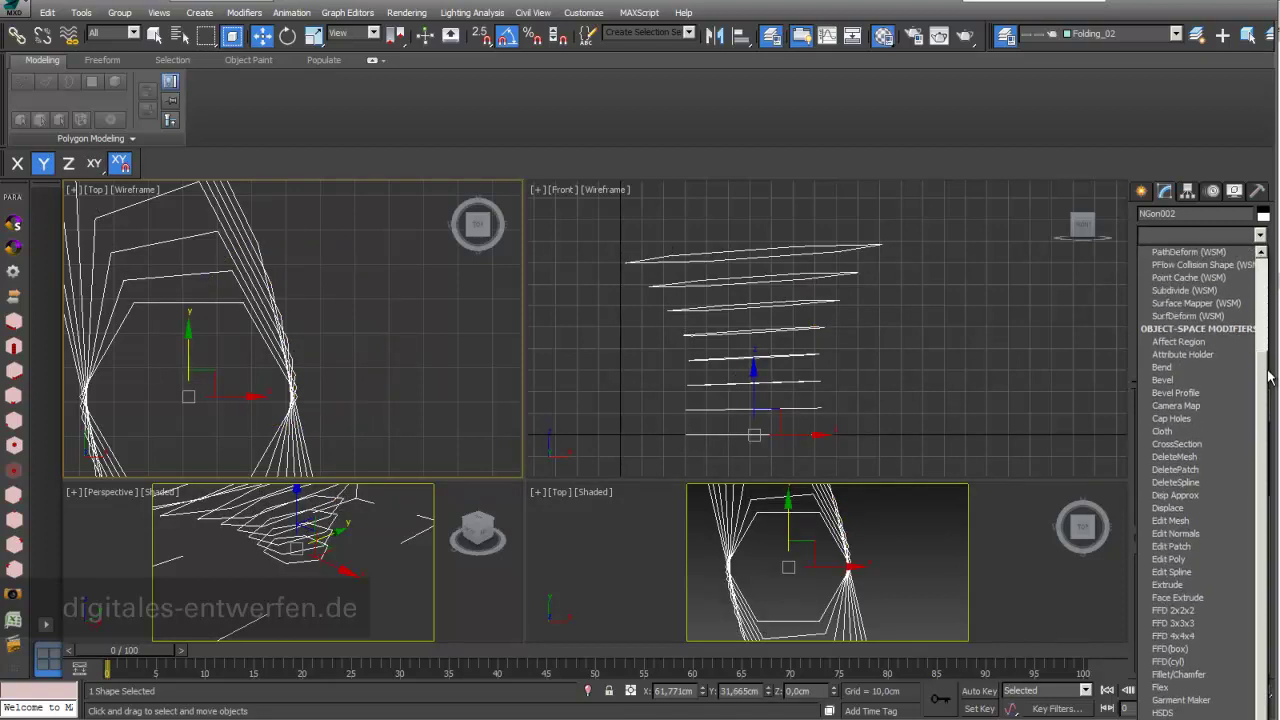
pyautogui.scroll(-1, 1268, 380)
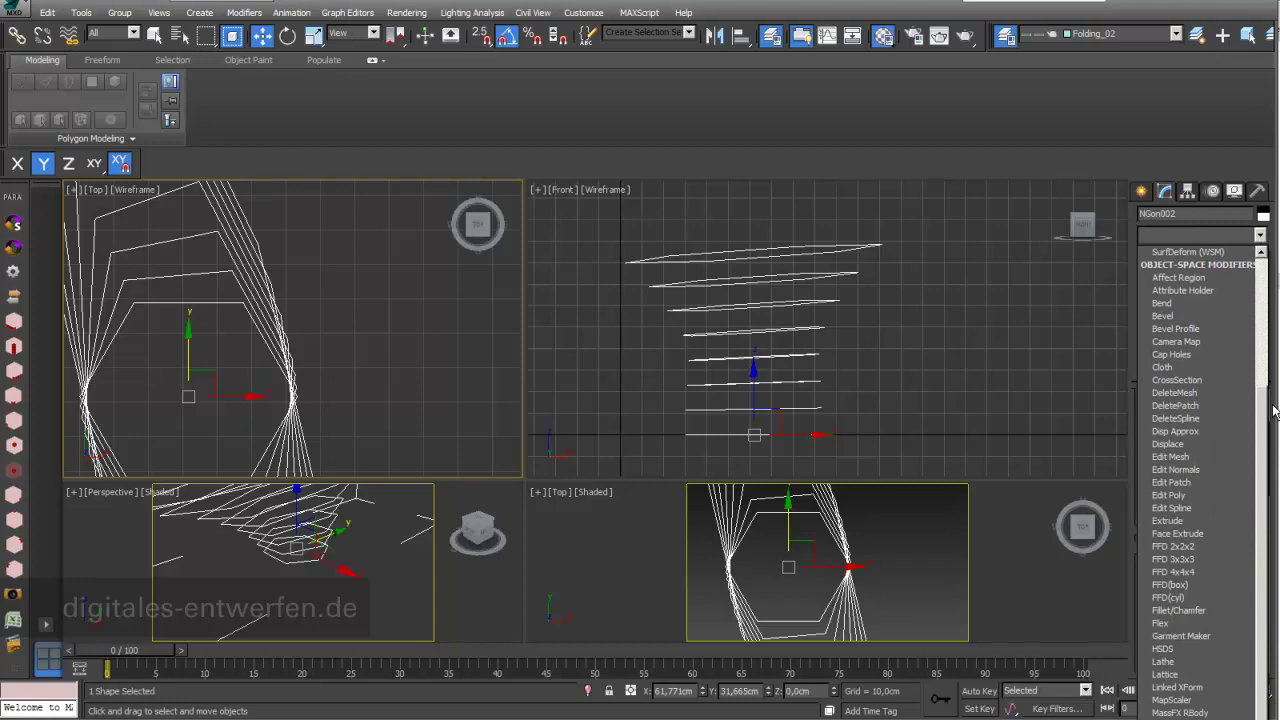
pyautogui.click(1180, 380)
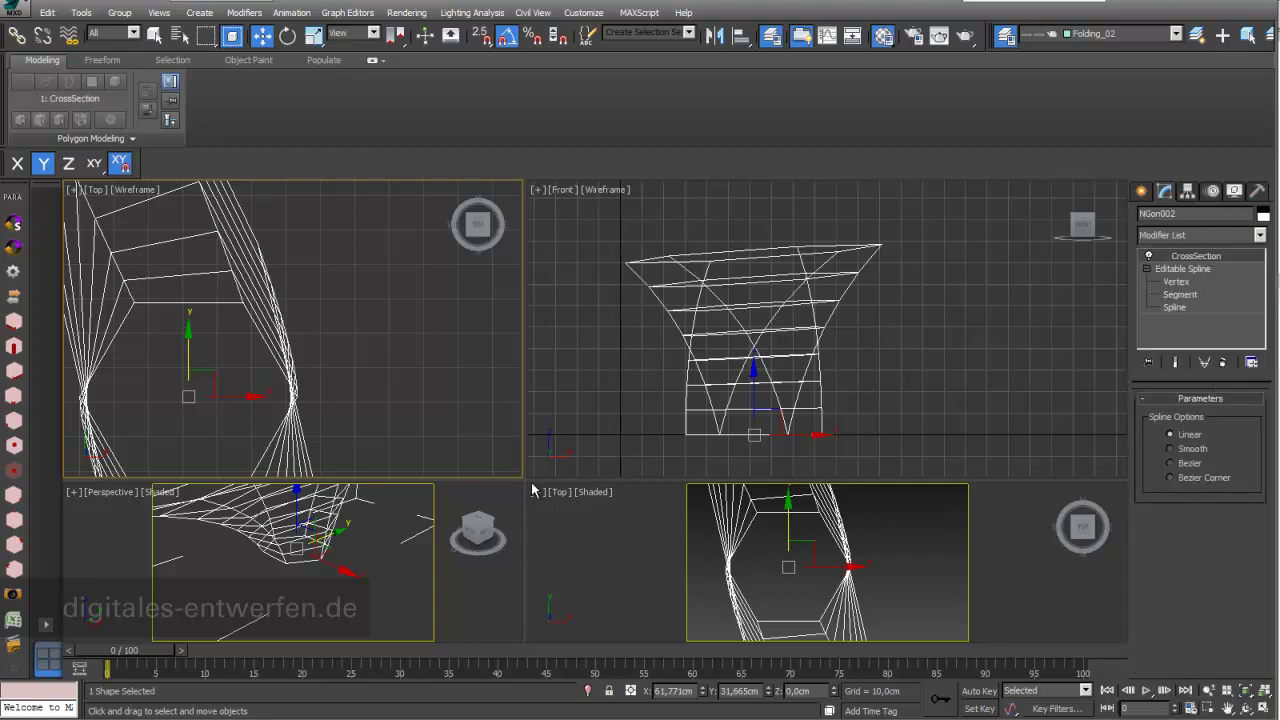
# - Enlarge the shaded Top view, switch it to perspective and orbit to see the cross-sectioned form obliquely
pyautogui.moveTo(524, 481); pyautogui.dragTo(362, 321)
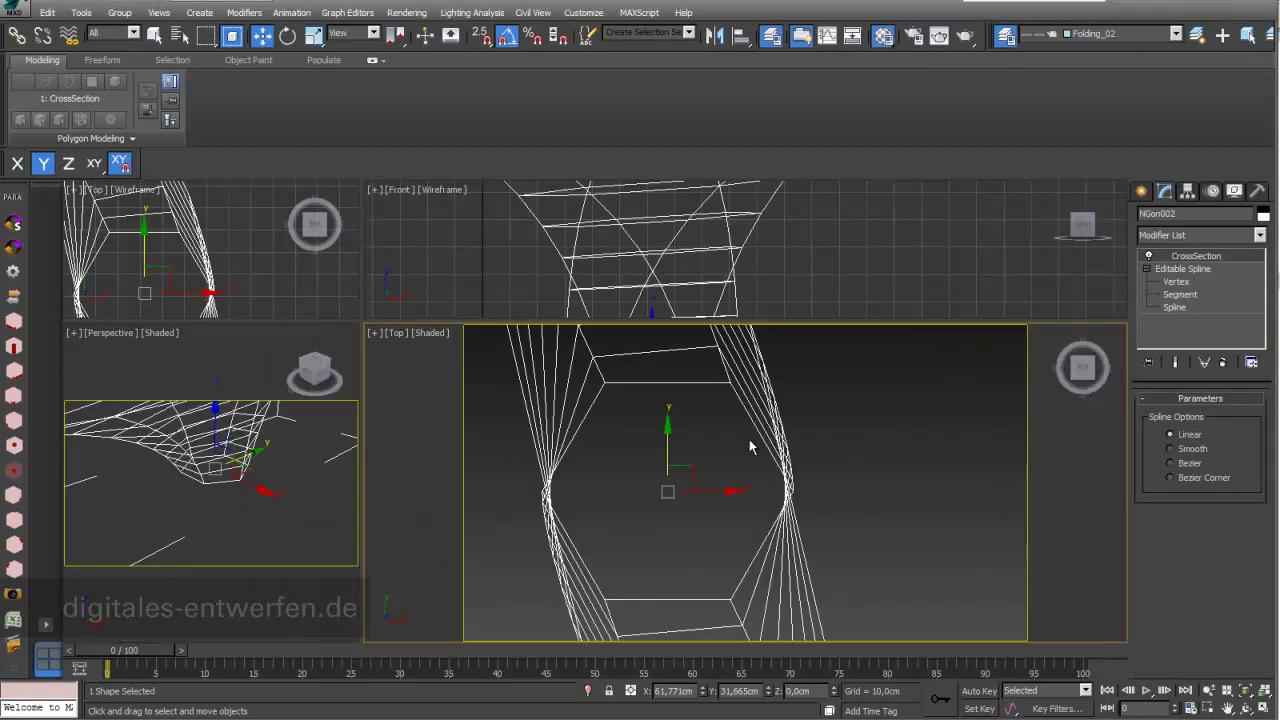
pyautogui.press('p')
pyautogui.keyDown('alt'); pyautogui.moveTo(764, 468); pyautogui.dragTo(818, 500, button='middle'); pyautogui.keyUp('alt')
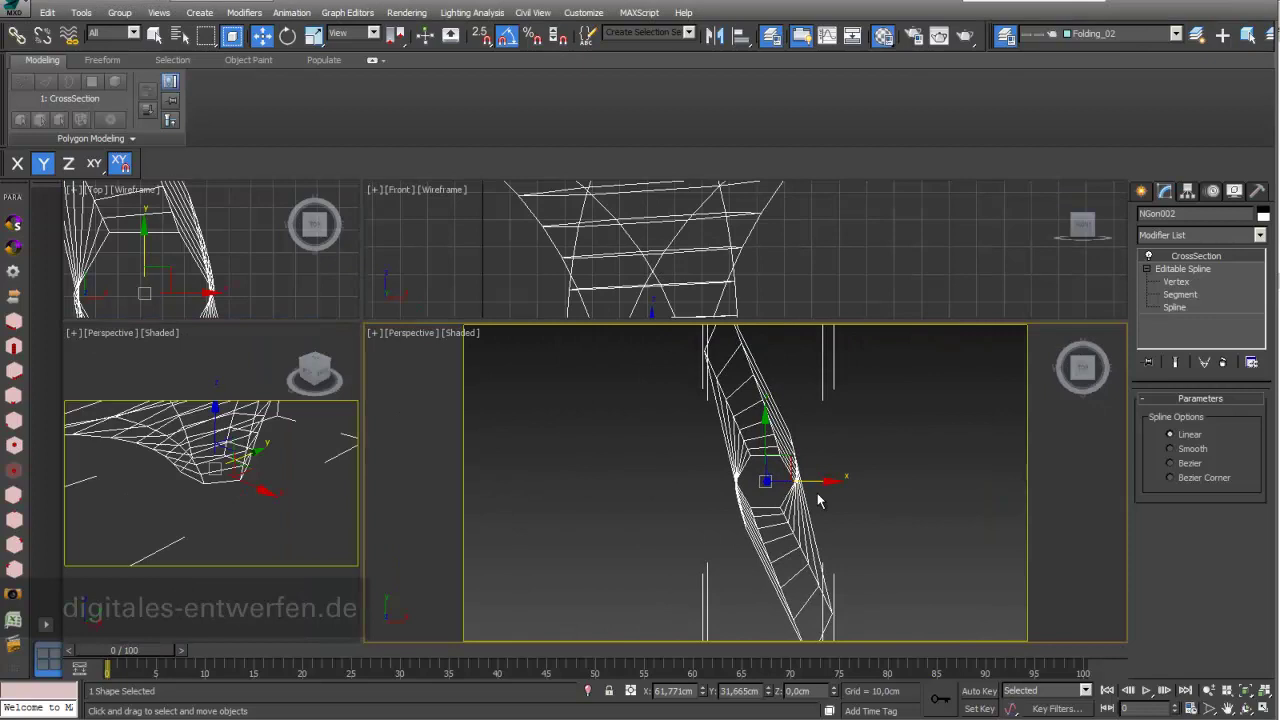
pyautogui.hotkey('ctrl', 'r')
pyautogui.moveTo(777, 523); pyautogui.dragTo(830, 437)
# - Add a Surface modifier on top of the CrossSection and orbit around the skinned form
pyautogui.click(1259, 235)
pyautogui.moveTo(1266, 272); pyautogui.dragTo(1276, 610)
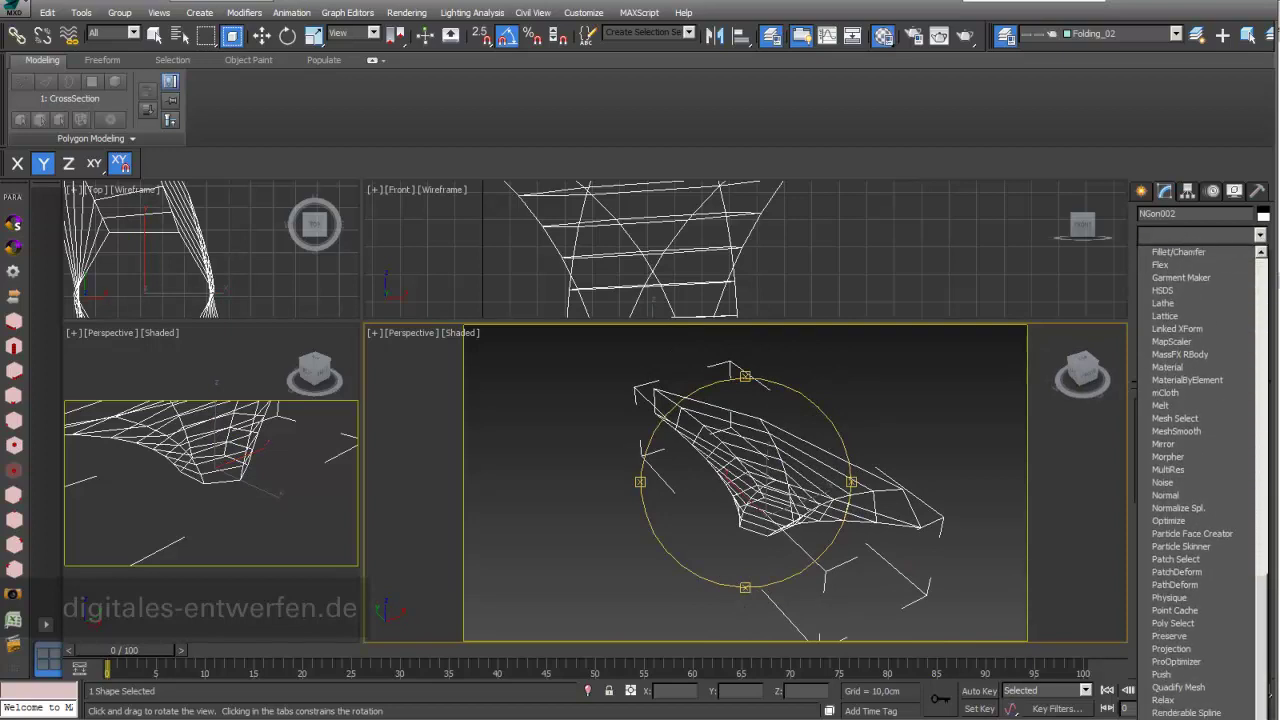
pyautogui.click(1178, 640)
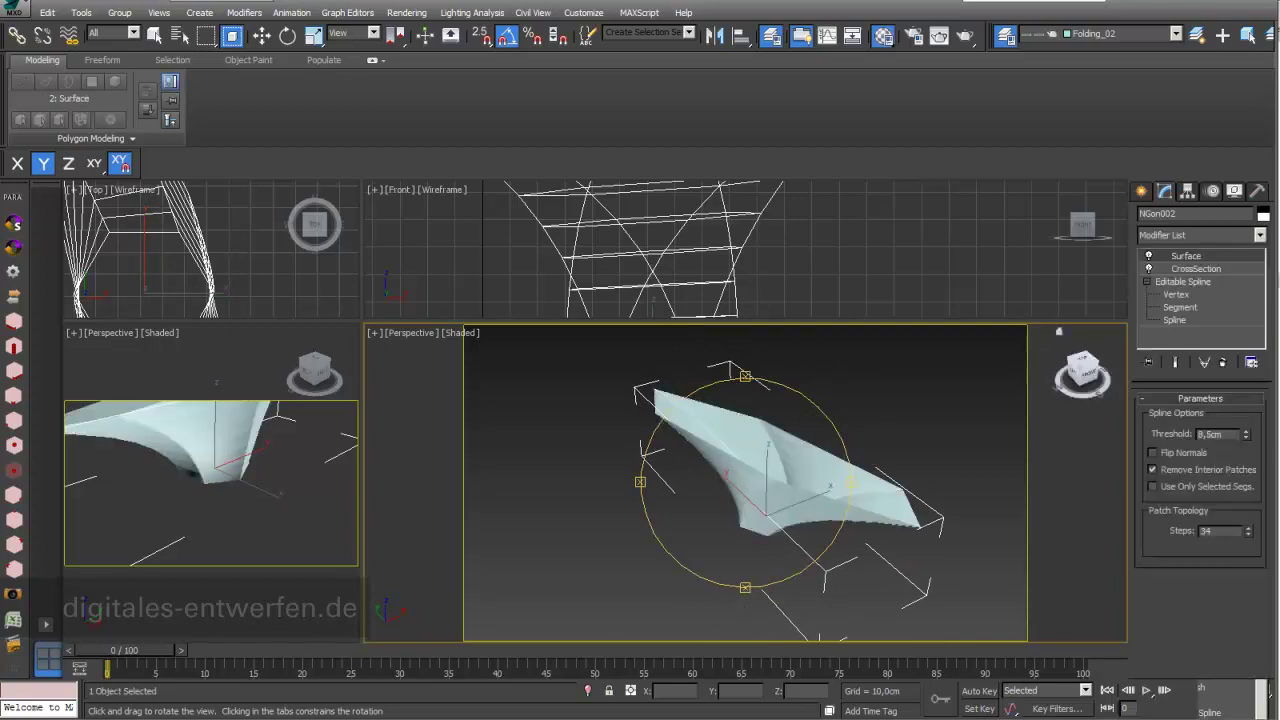
pyautogui.moveTo(735, 485); pyautogui.dragTo(658, 456)
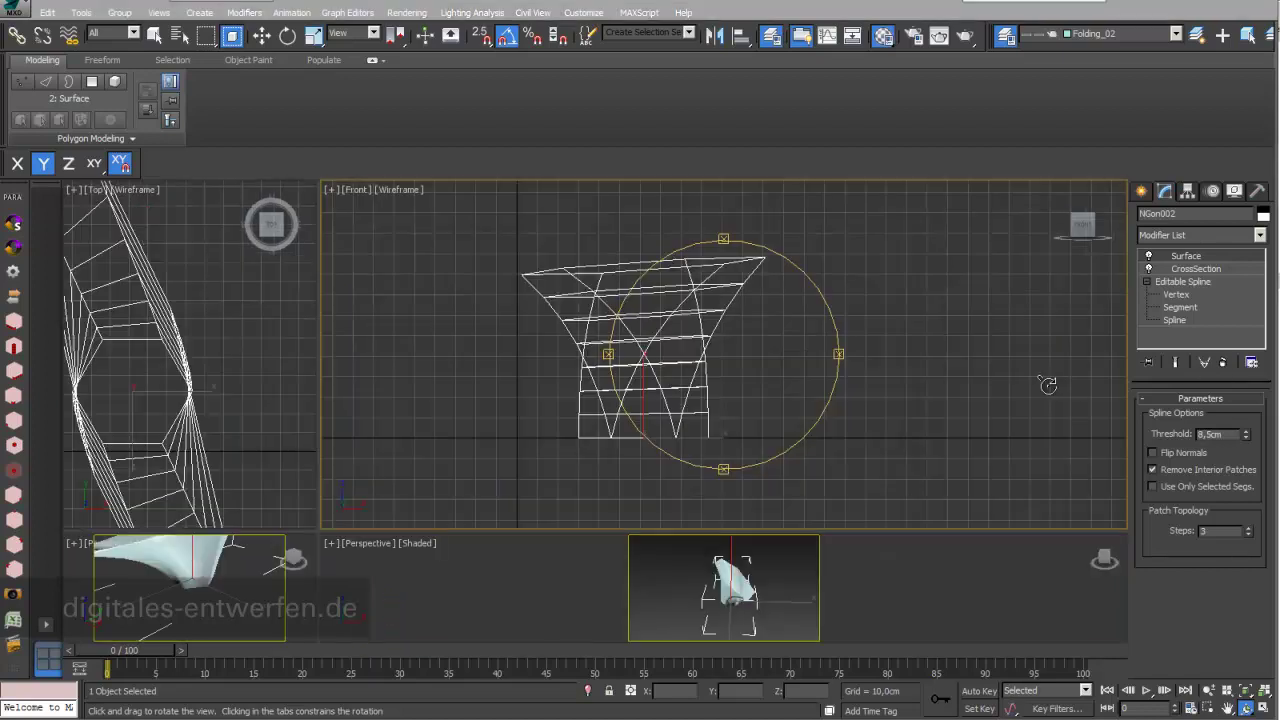
# - Select every second hexagon spline from the second lowest to the topmost, rotate them about the vertical axis and tilt them 5° in the Front view
pyautogui.click(1175, 320)
pyautogui.press('w')
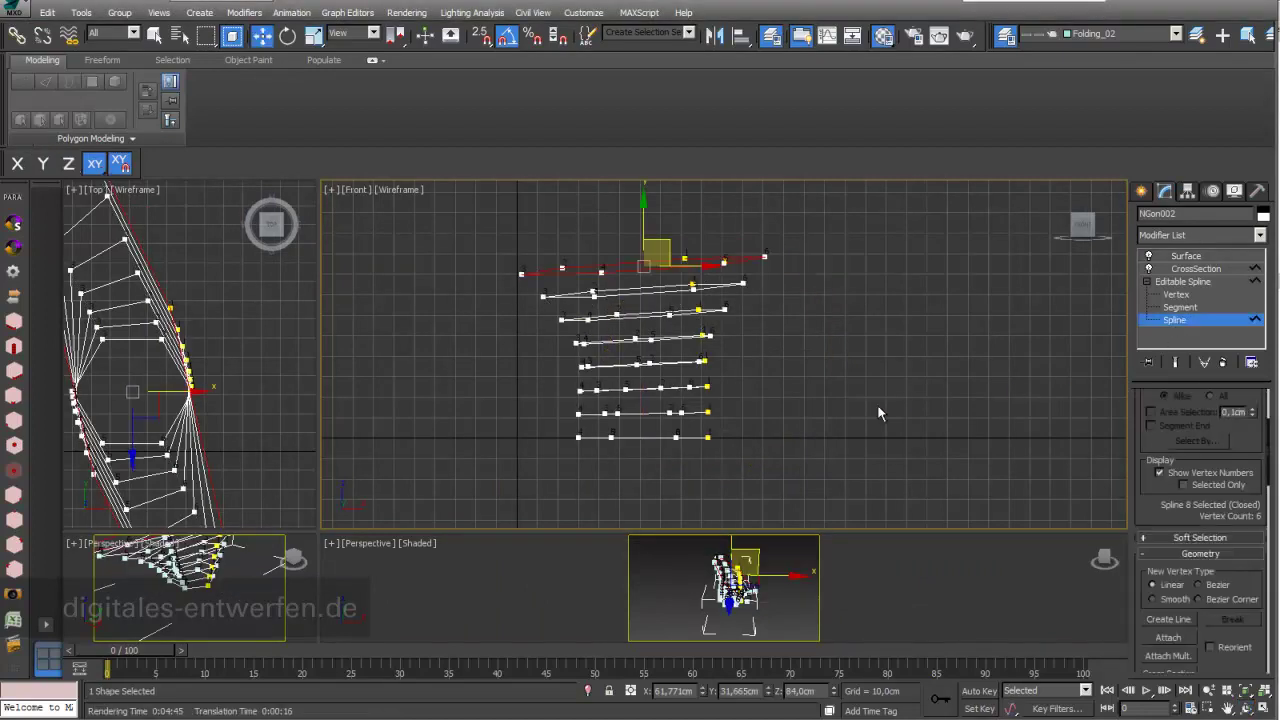
pyautogui.click(697, 413)
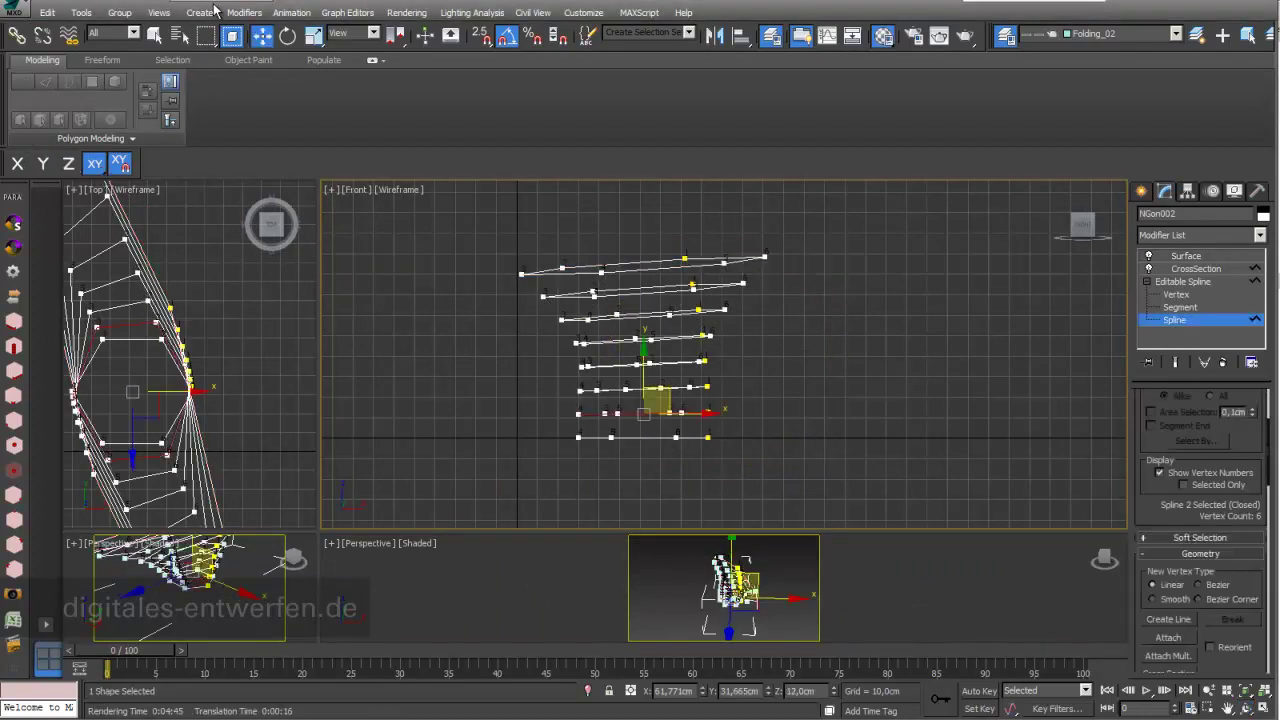
pyautogui.keyDown('ctrl'); pyautogui.click(679, 364); pyautogui.keyUp('ctrl')
pyautogui.keyDown('ctrl'); pyautogui.click(665, 316); pyautogui.keyUp('ctrl')
pyautogui.keyDown('ctrl'); pyautogui.click(664, 265); pyautogui.keyUp('ctrl')
pyautogui.click(287, 35)
pyautogui.moveTo(676, 414); pyautogui.dragTo(688, 415)
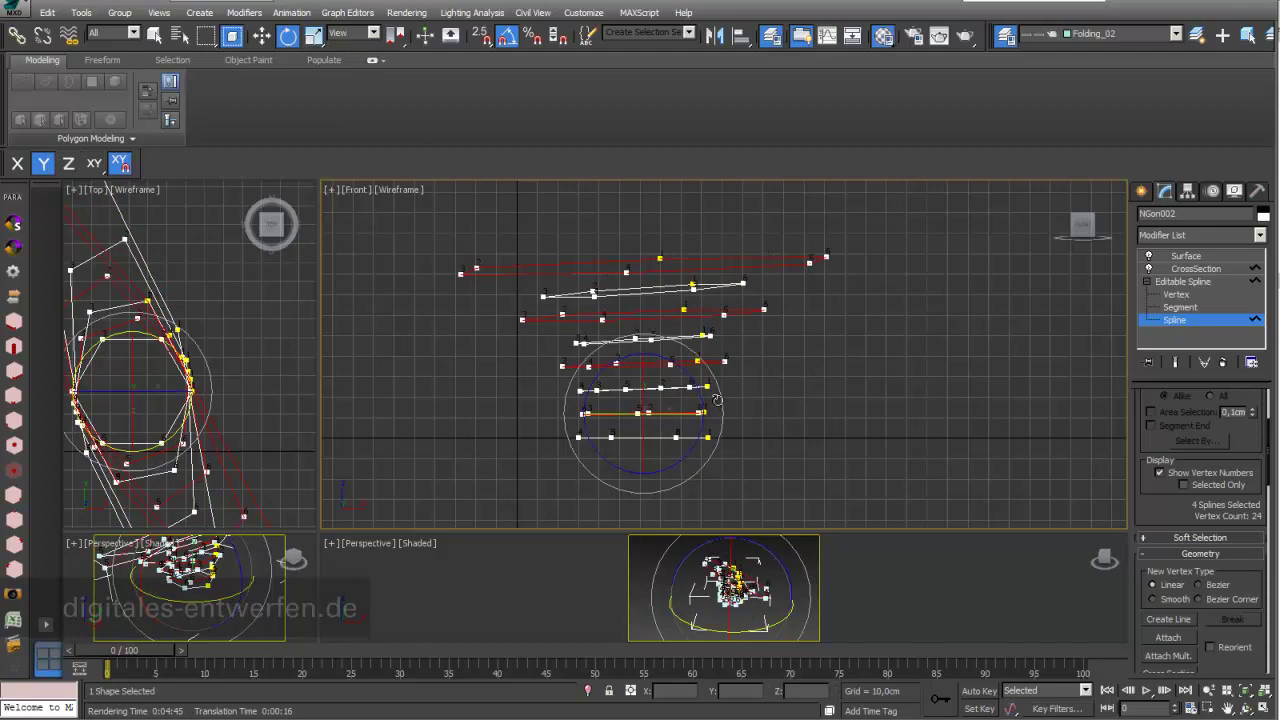
pyautogui.moveTo(723, 401); pyautogui.dragTo(723, 400)
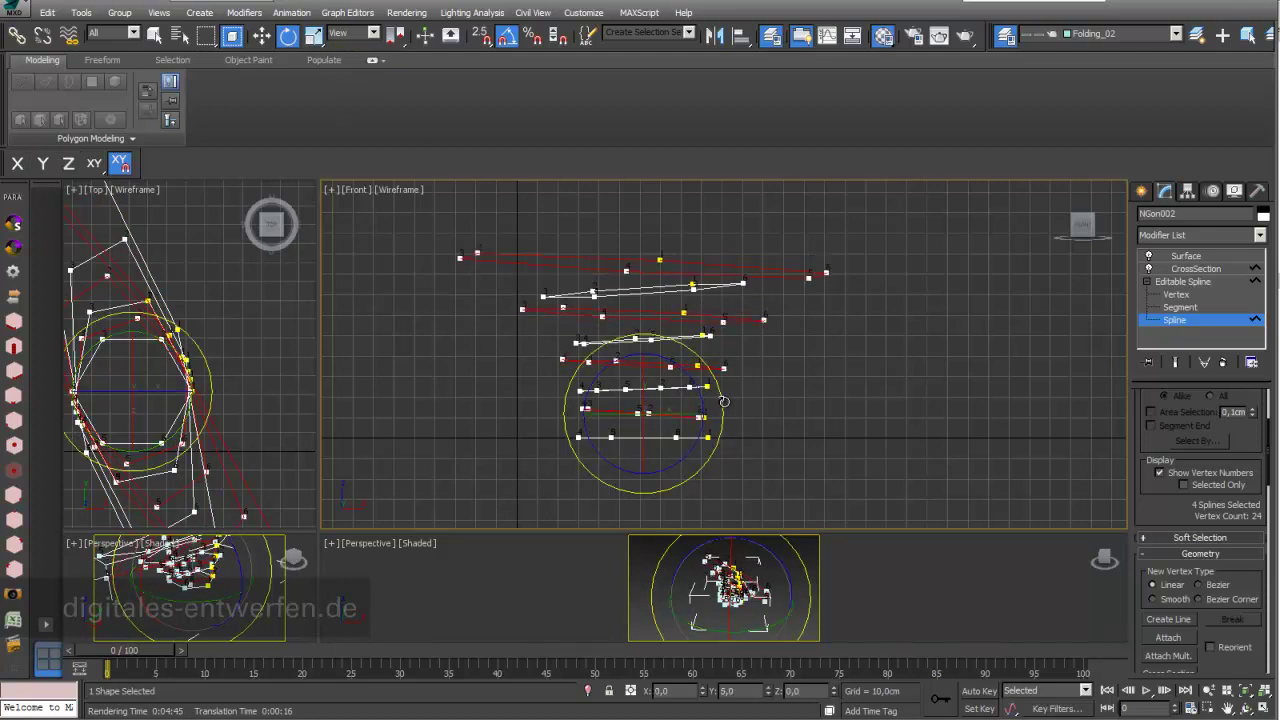
# - Tilt only the topmost hexagon spline more steeply in the Front view and move it about 13.2 cm in X and 11.4 cm in Y
pyautogui.click(261, 36)
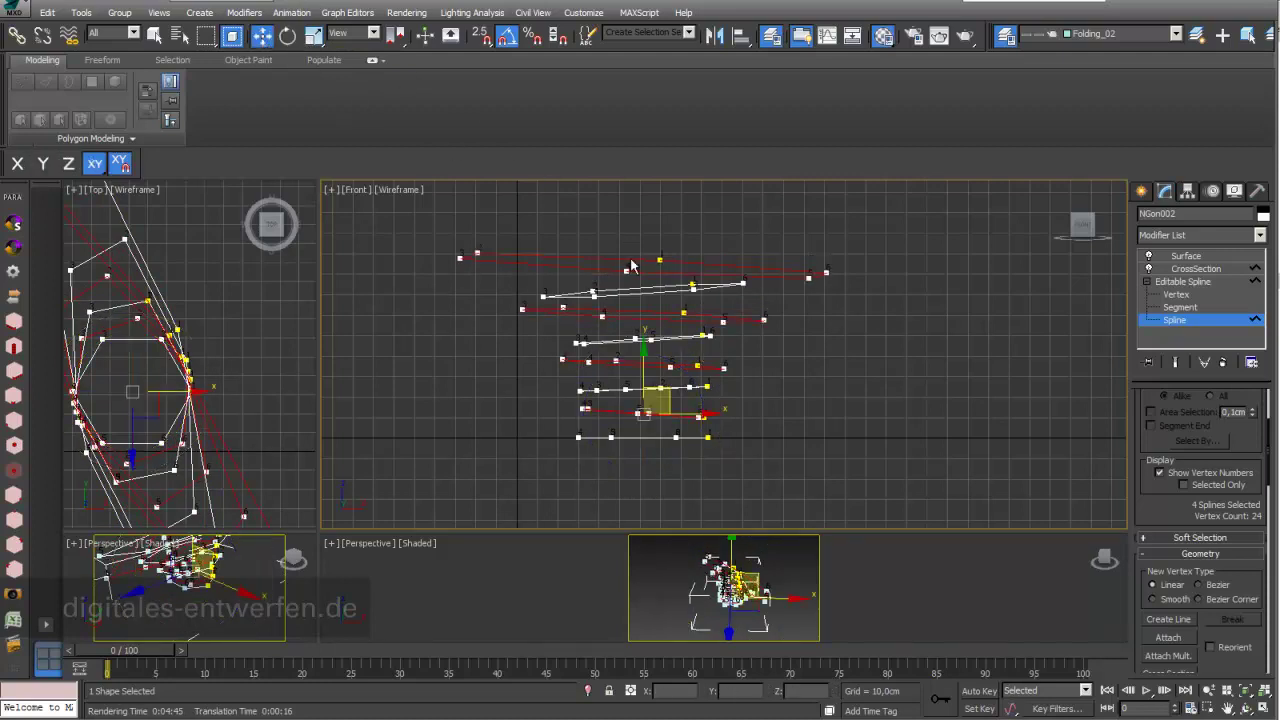
pyautogui.click(627, 260)
pyautogui.click(287, 38)
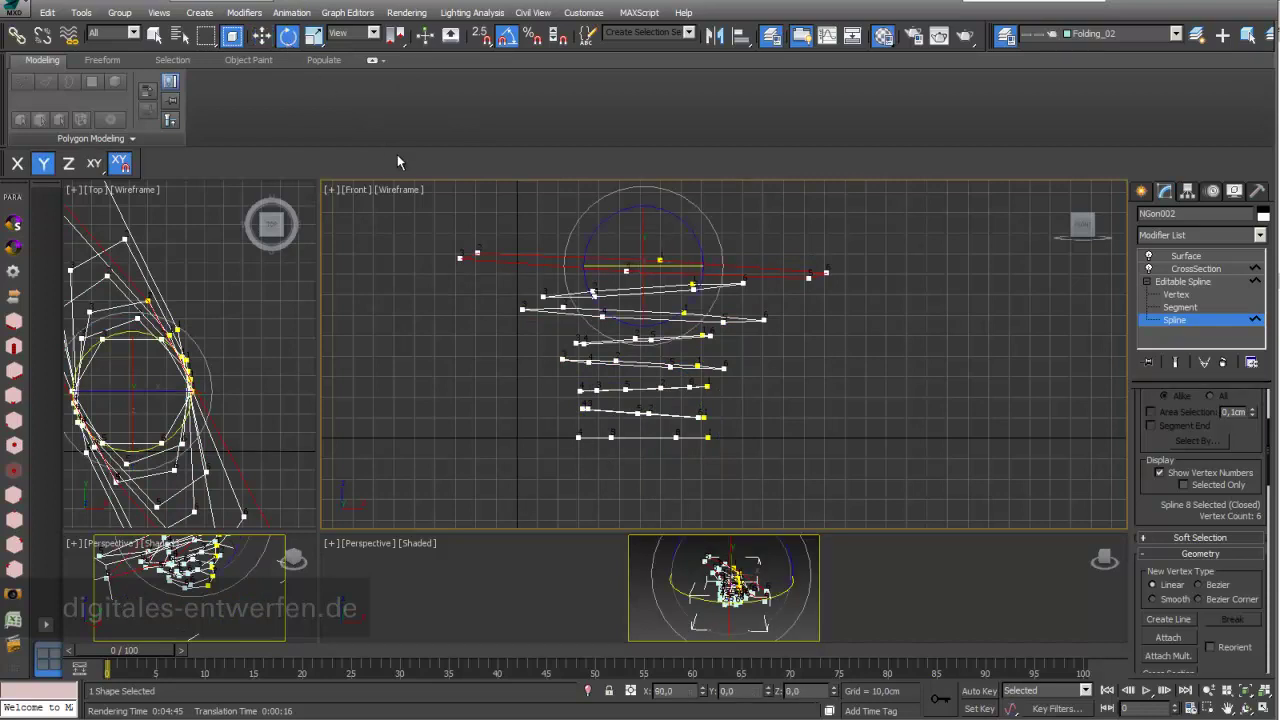
pyautogui.moveTo(566, 240); pyautogui.dragTo(564, 243)
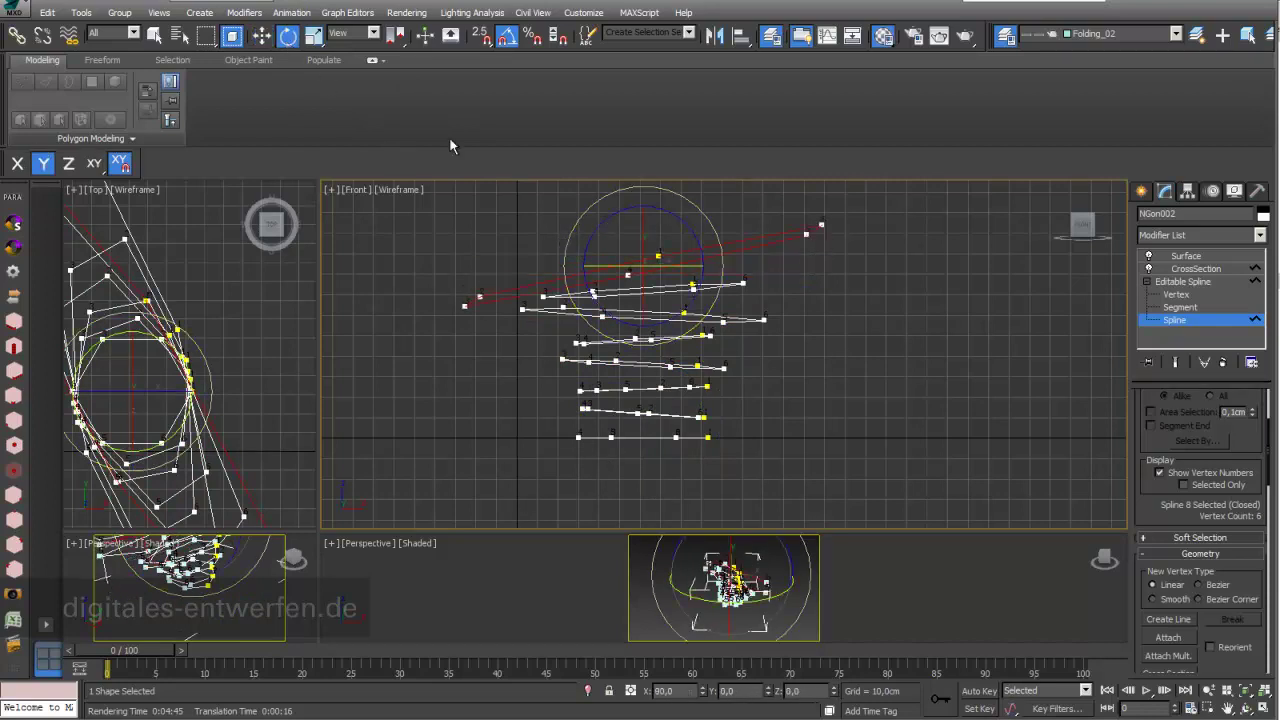
pyautogui.click(262, 36)
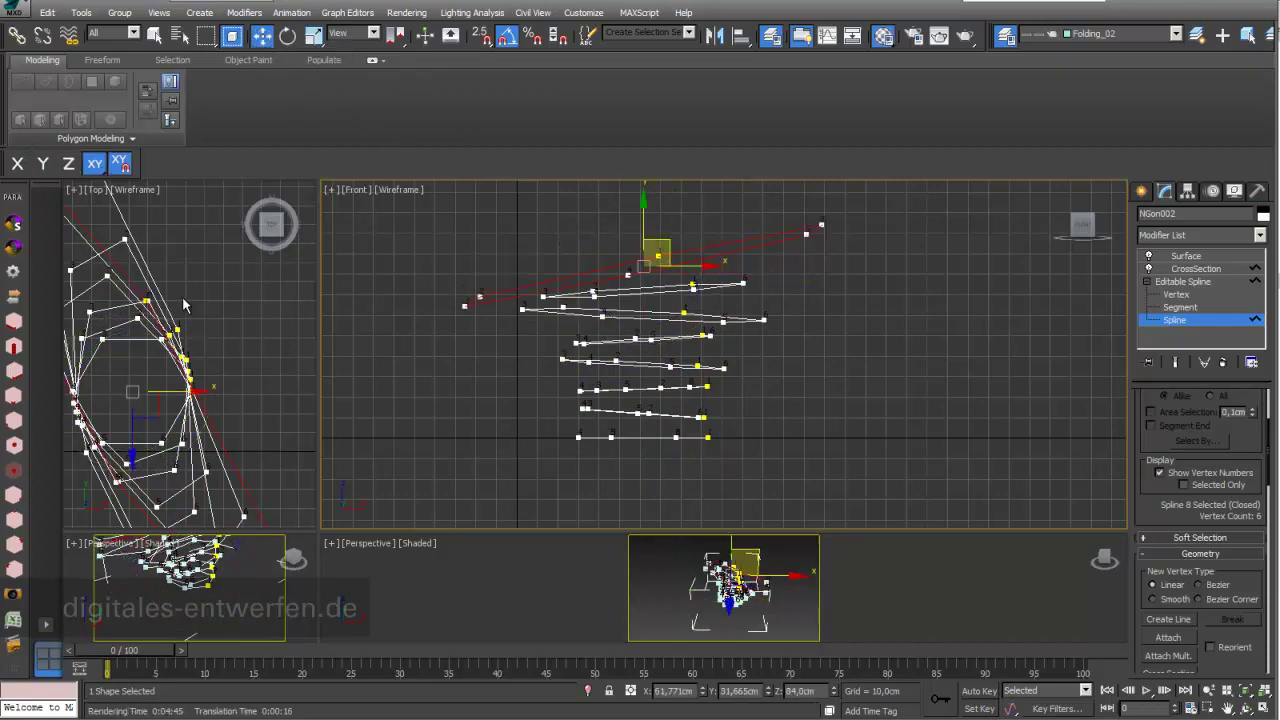
pyautogui.click(180, 345)
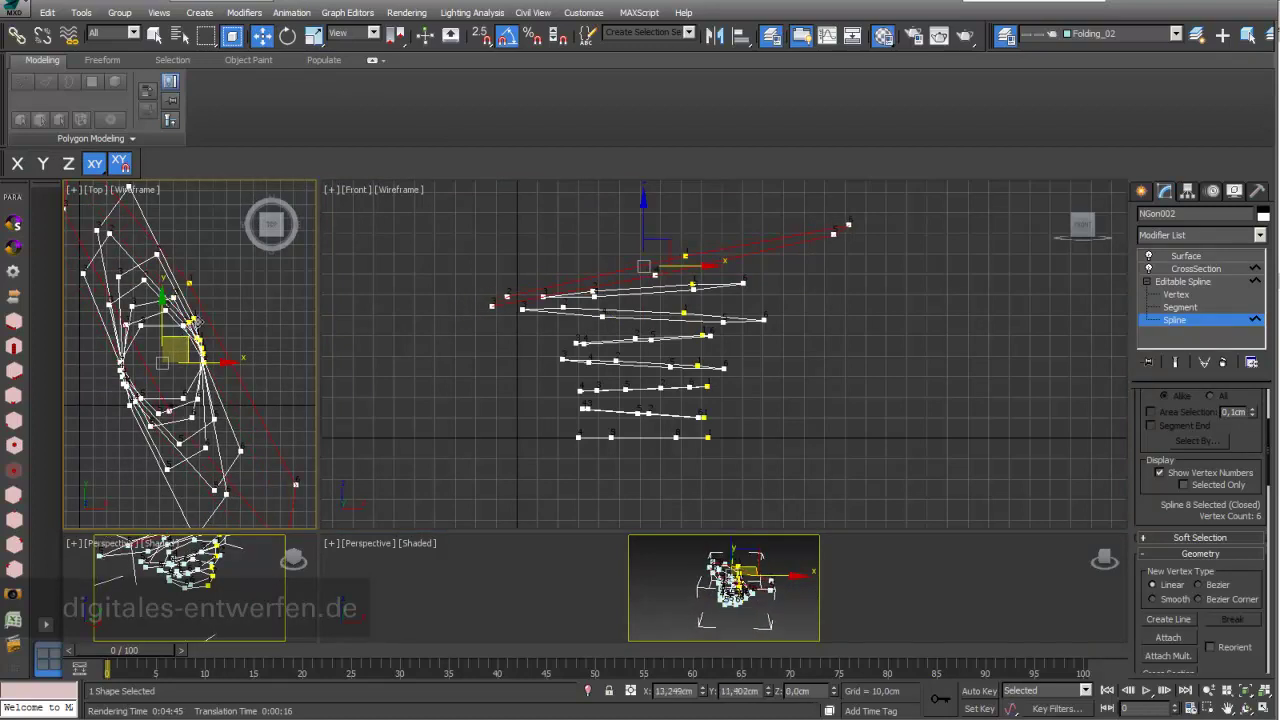
pyautogui.moveTo(180, 345); pyautogui.dragTo(198, 329)
# - Return to the Surface modifier, inspect the reshaped form in perspective and set the patch topology steps to 0
pyautogui.click(1201, 259)
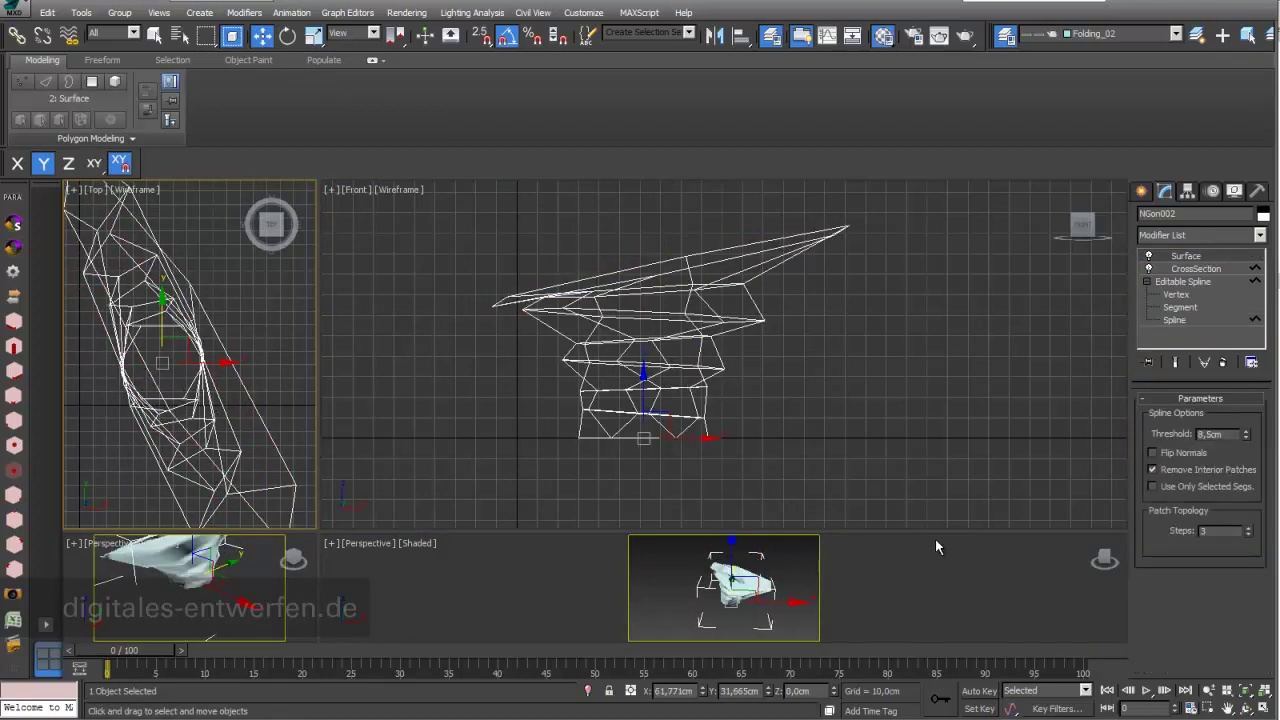
pyautogui.moveTo(924, 531); pyautogui.dragTo(924, 268)
pyautogui.keyDown('alt'); pyautogui.moveTo(750, 456); pyautogui.dragTo(643, 442, button='middle'); pyautogui.keyUp('alt')
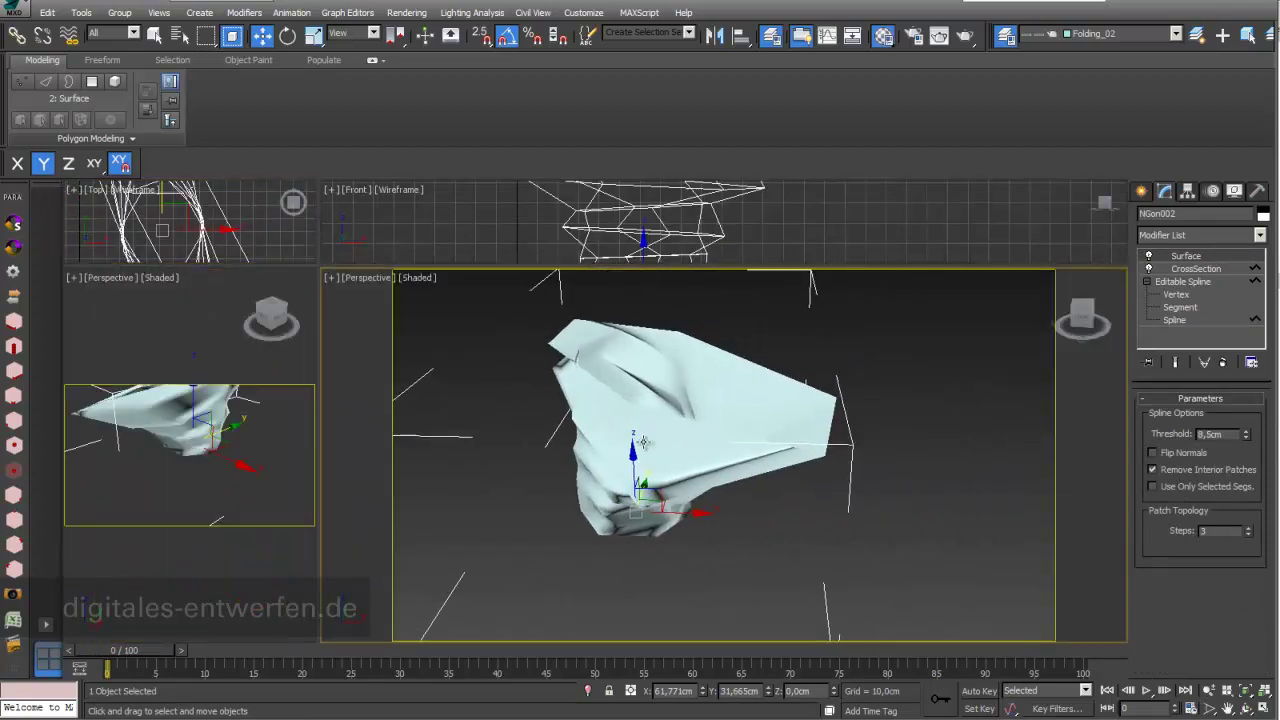
pyautogui.click(1248, 708)
pyautogui.moveTo(759, 445); pyautogui.dragTo(776, 398)
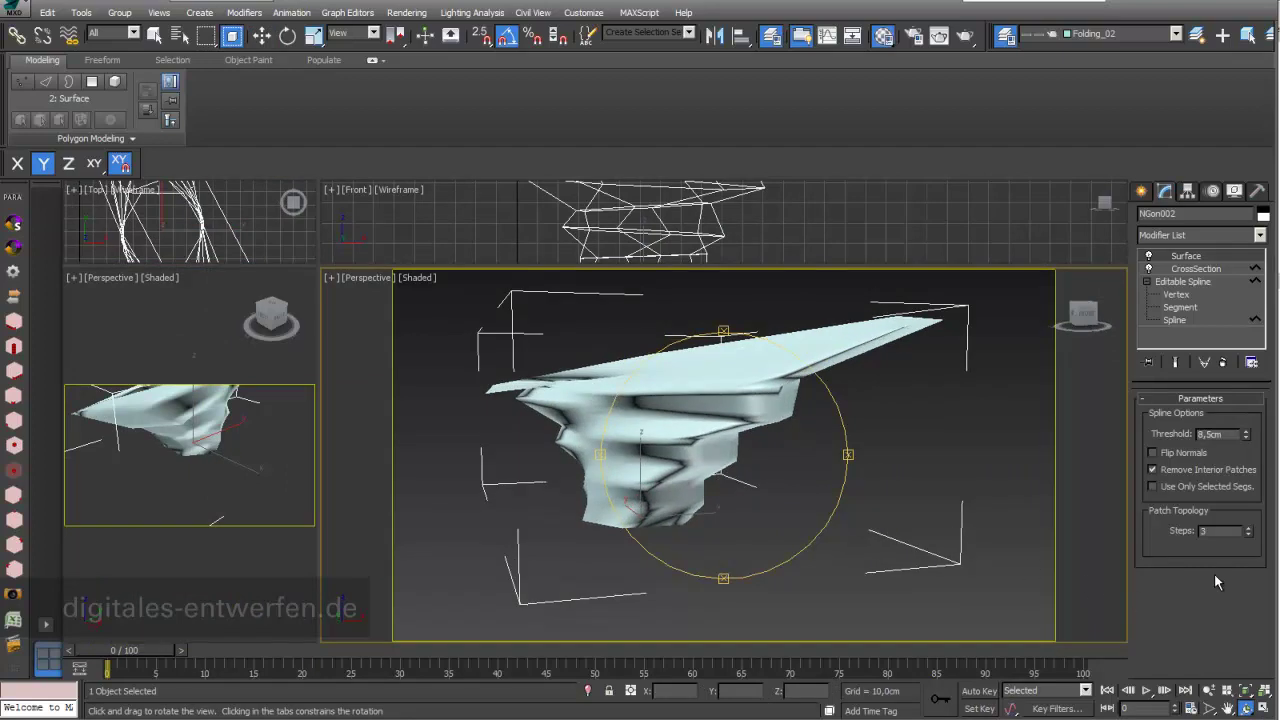
pyautogui.click(1248, 535)
pyautogui.click(1248, 535)
pyautogui.click(1249, 535)
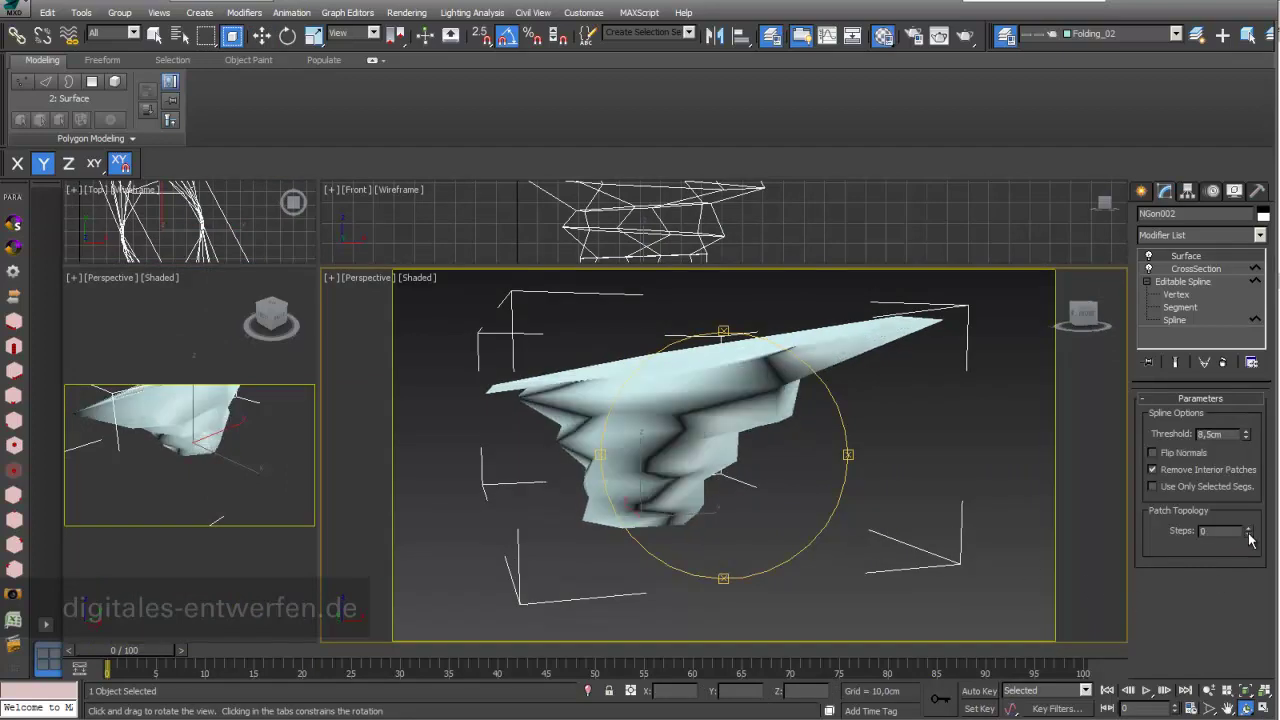
# - Add an Edit Poly modifier above the Surface and give the whole form hard, faceted edges
pyautogui.click(1262, 236)
pyautogui.scroll(-2, 1225, 480)
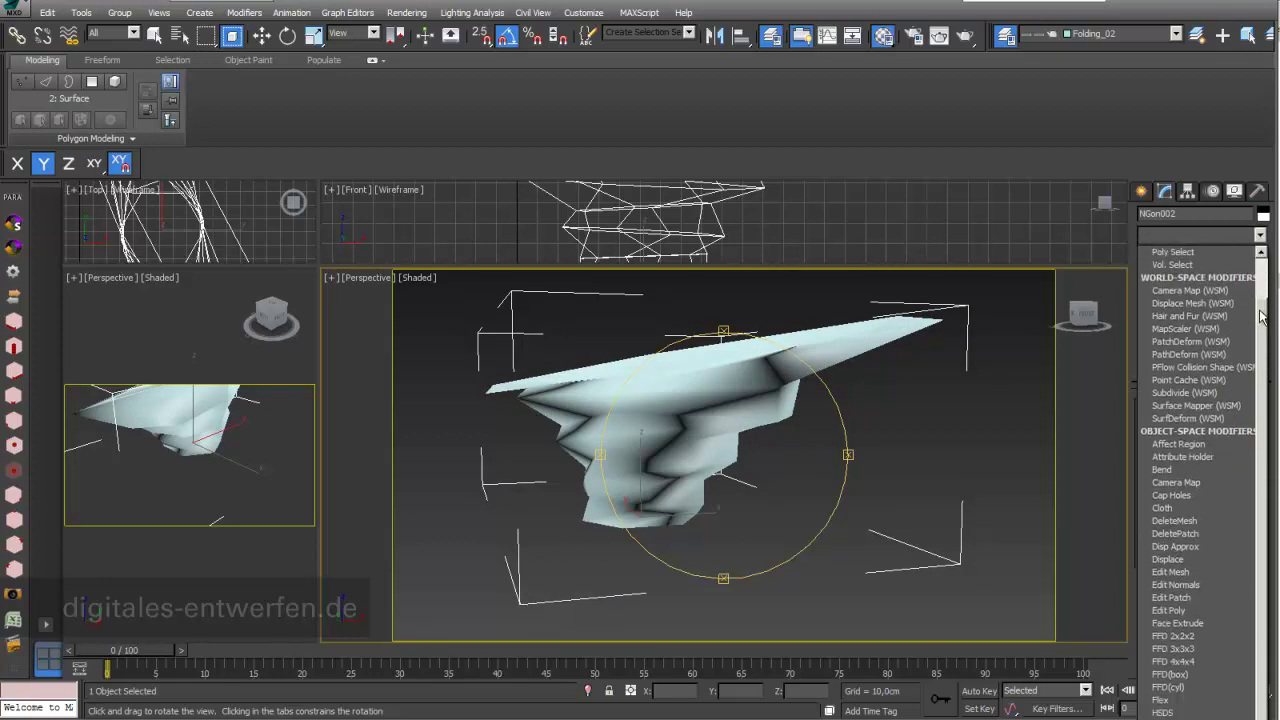
pyautogui.click(1205, 614)
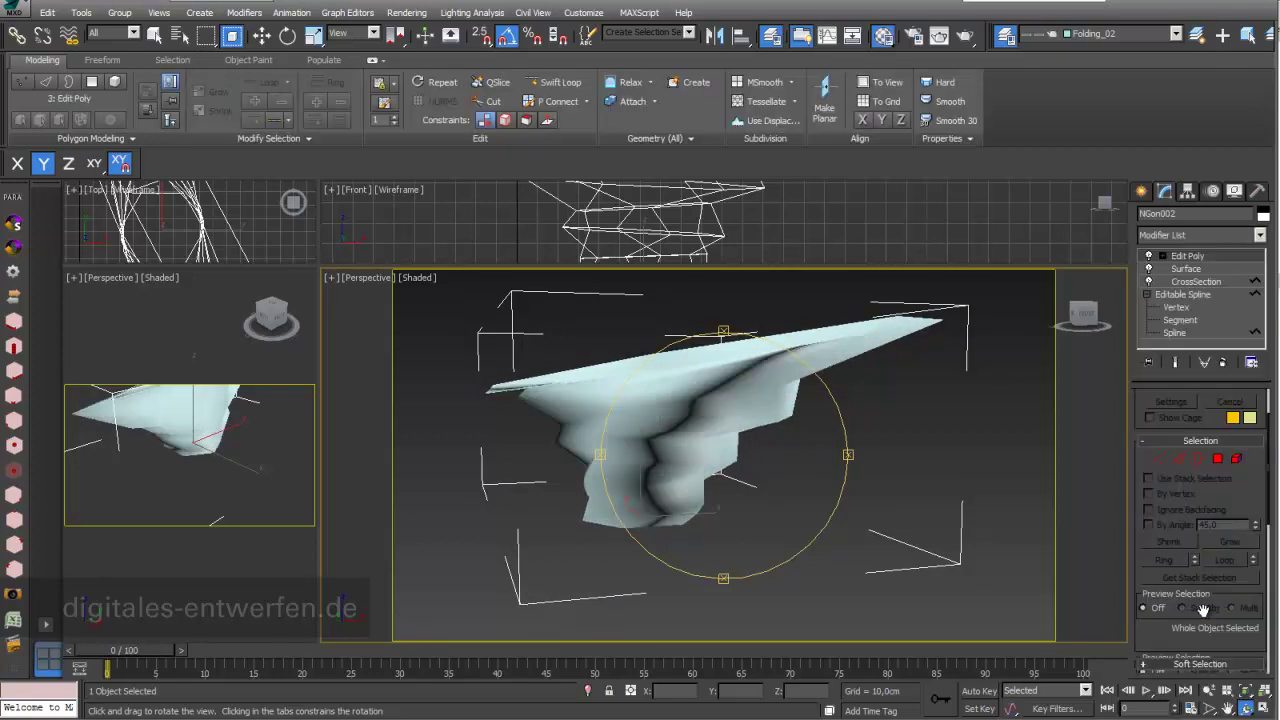
pyautogui.click(937, 90)
pyautogui.press('w')
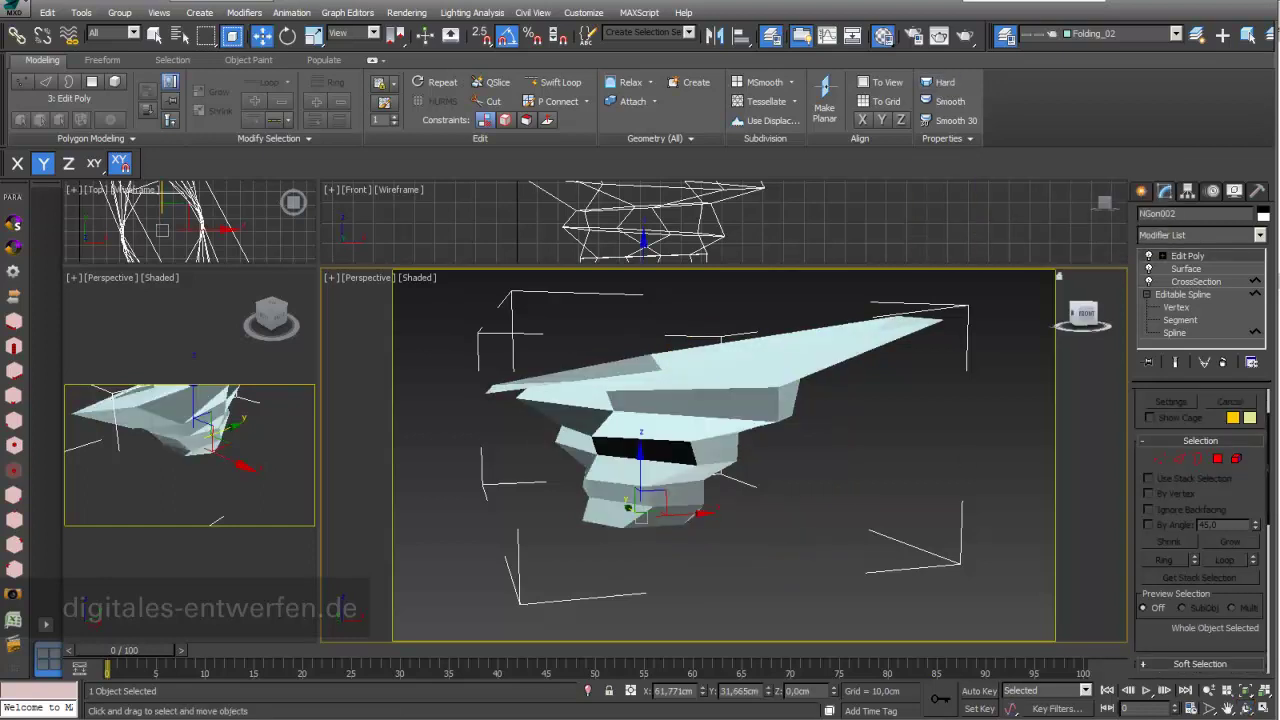
# - Display edged faces in the large perspective view and inspect the faceted form from several sides
pyautogui.click(1245, 708)
pyautogui.moveTo(775, 447)
pyautogui.mouseDown()
pyautogui.moveTo(768, 478)
pyautogui.moveTo(781, 447)
pyautogui.mouseUp()
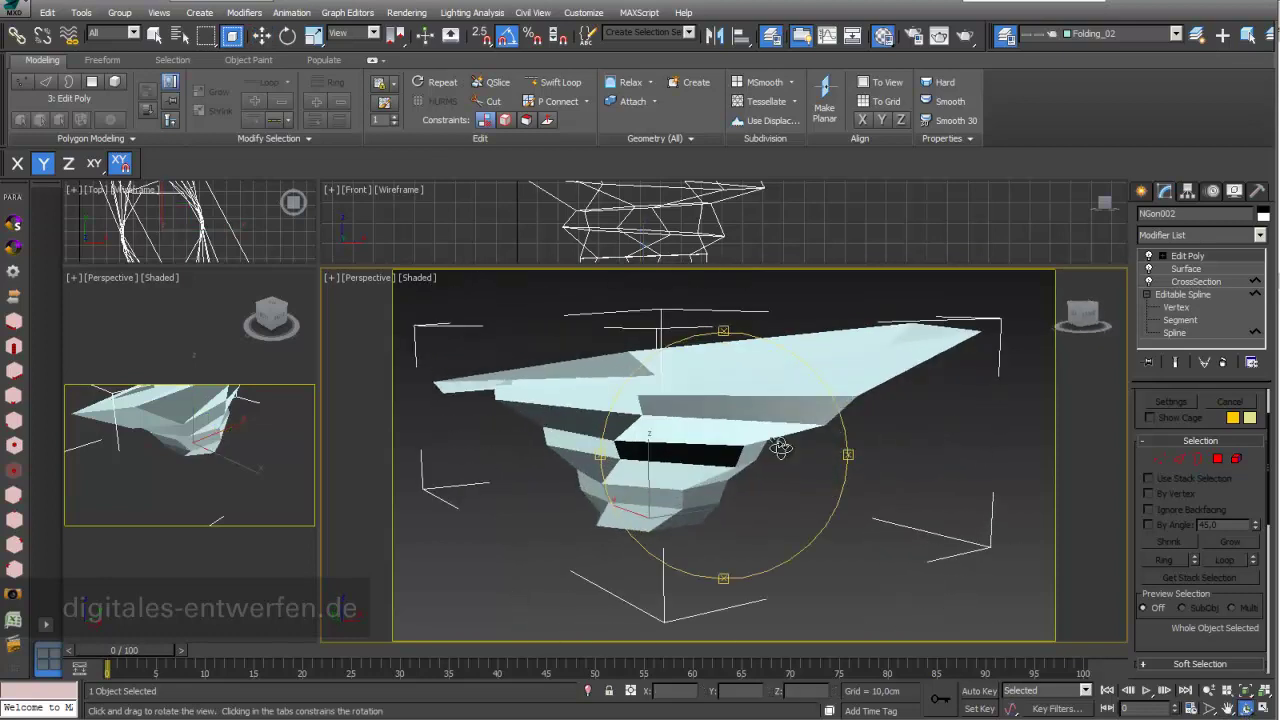
pyautogui.press('F4')
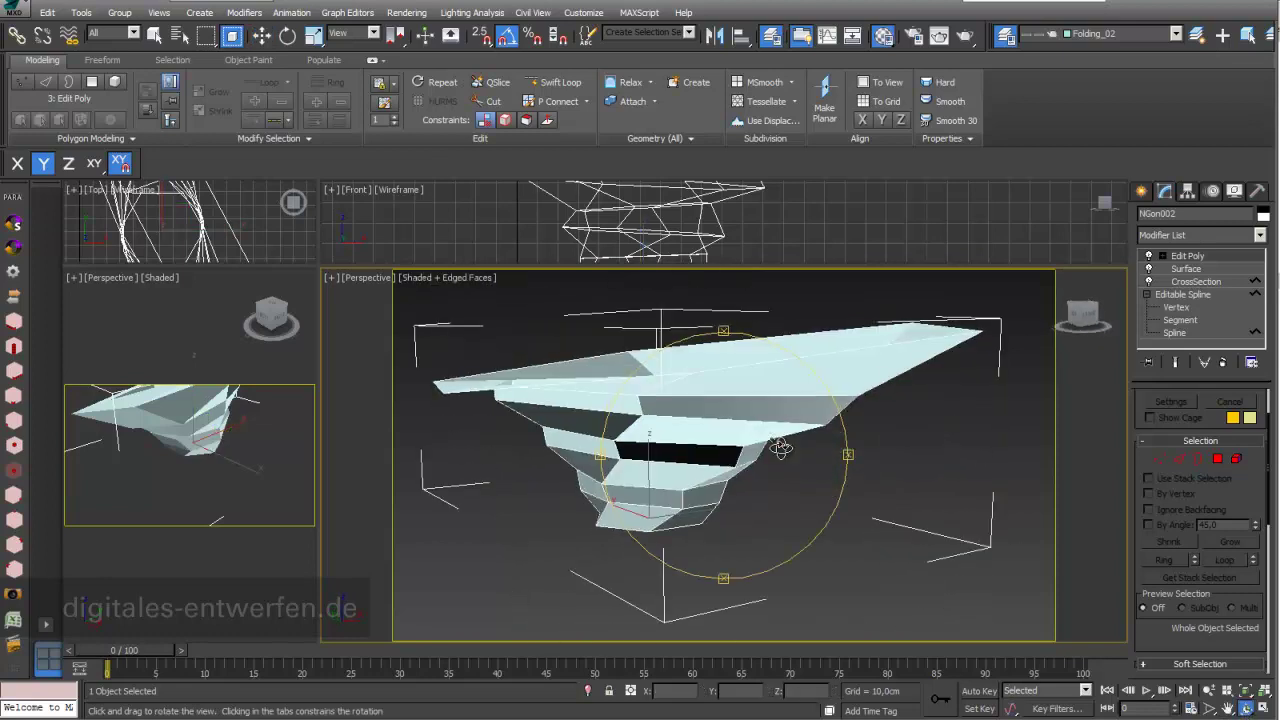
pyautogui.moveTo(770, 457); pyautogui.dragTo(753, 502)
pyautogui.moveTo(748, 454); pyautogui.dragTo(752, 422)
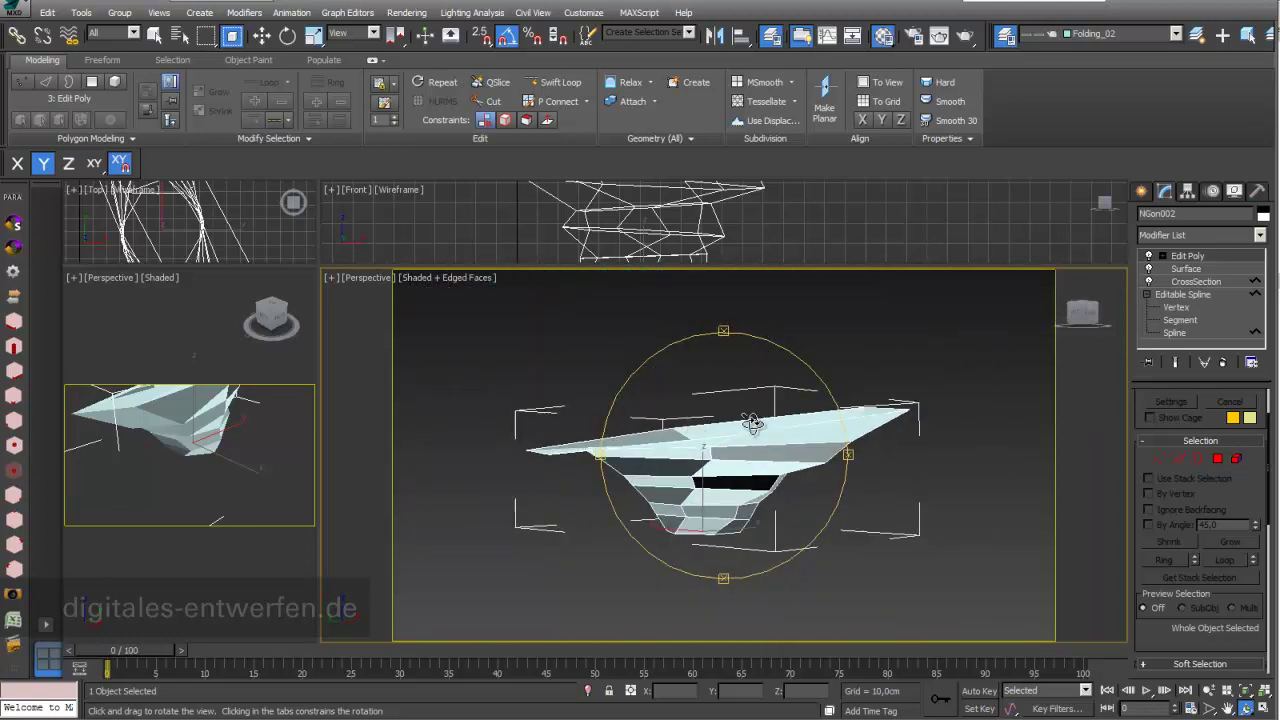
# - Add a Cap Holes modifier above the Edit Poly to close the form's open ends and check it in perspective
pyautogui.click(1260, 236)
pyautogui.scroll(-2, 1263, 300)
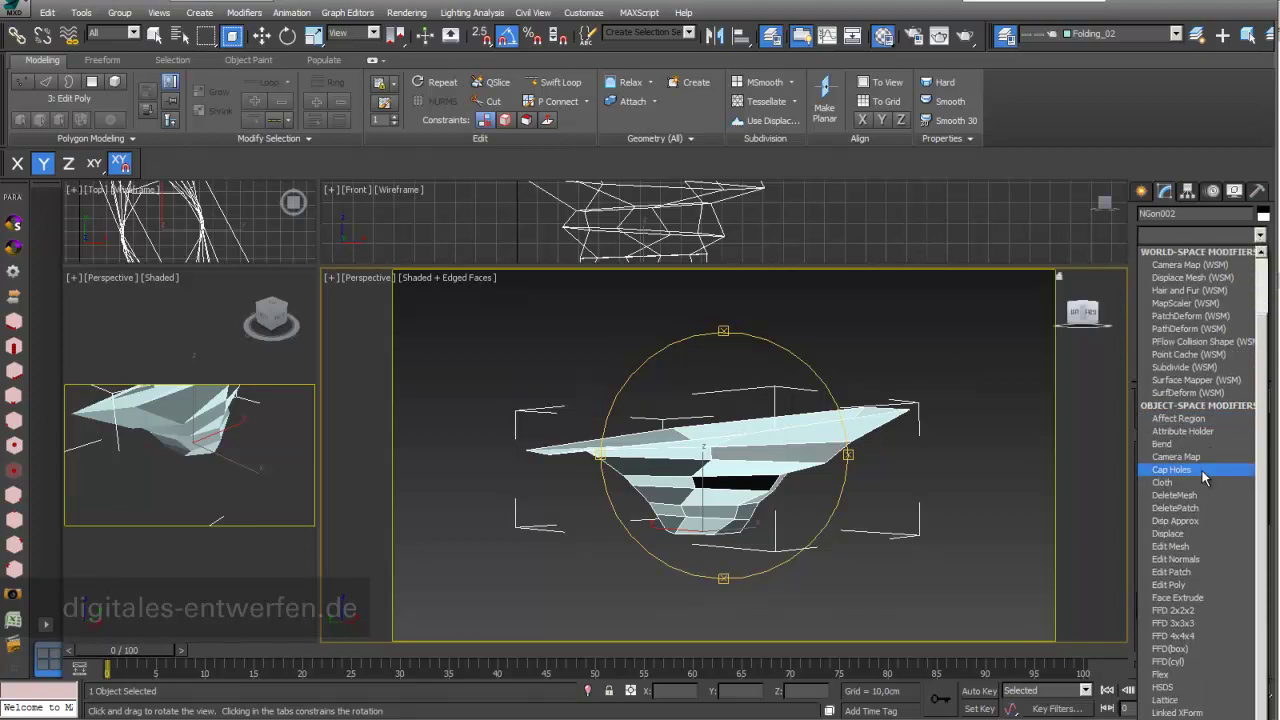
pyautogui.click(1202, 472)
pyautogui.moveTo(762, 502); pyautogui.dragTo(745, 341)
# - Return to the Spline level of the Editable Spline and tilt the second lowest hexagon spline 15° in the Front view
pyautogui.moveTo(755, 268); pyautogui.dragTo(755, 466)
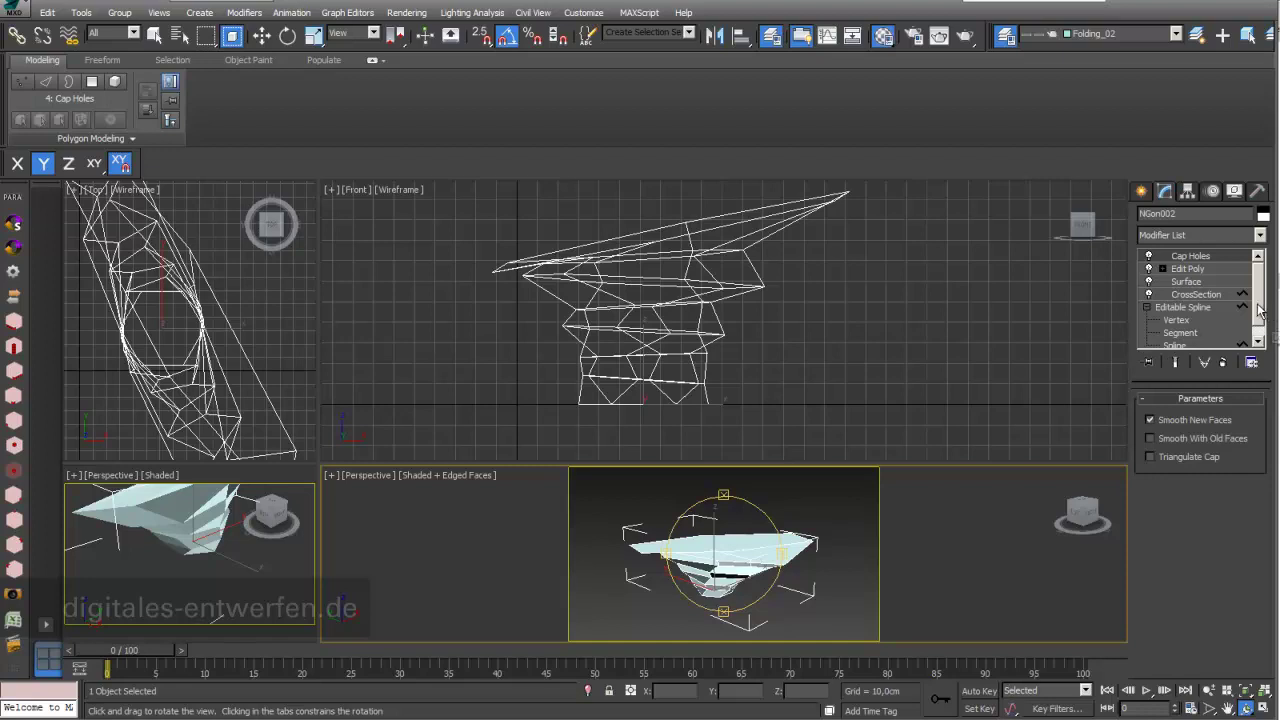
pyautogui.scroll(-1, 1255, 318)
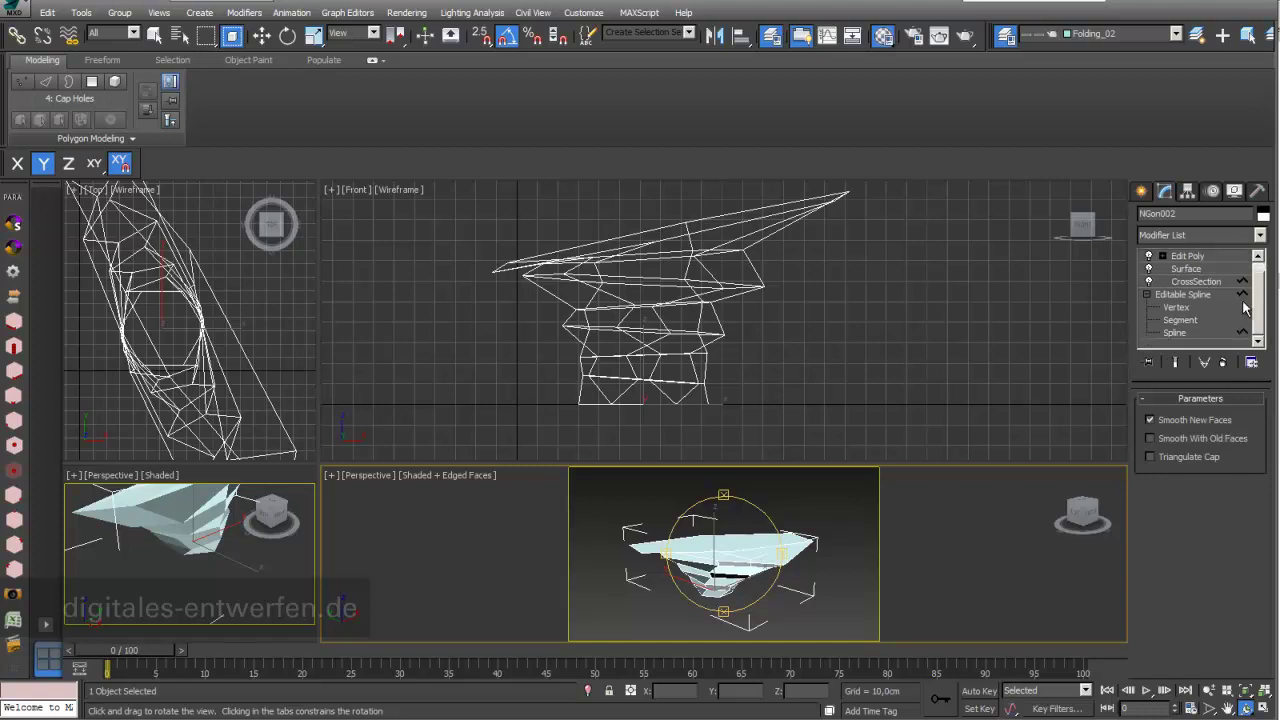
pyautogui.click(1177, 333)
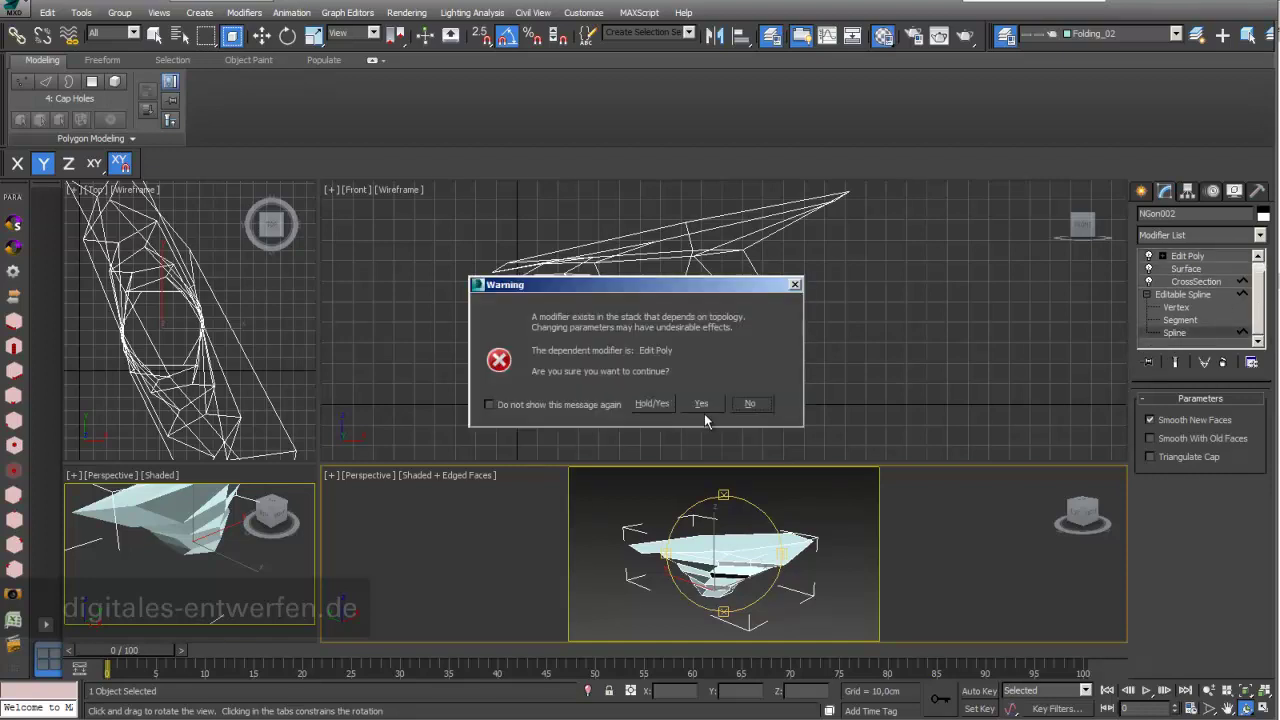
pyautogui.click(710, 402)
pyautogui.press('w')
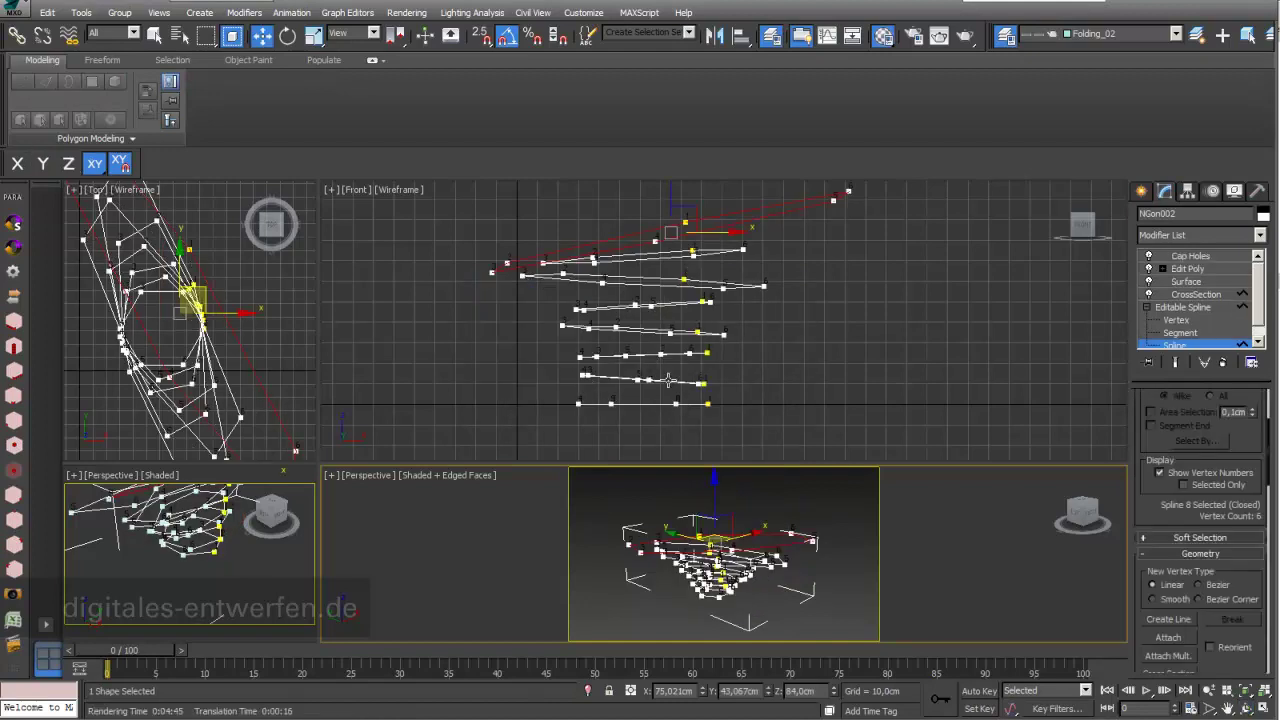
pyautogui.rightClick(583, 313)
pyautogui.click(287, 36)
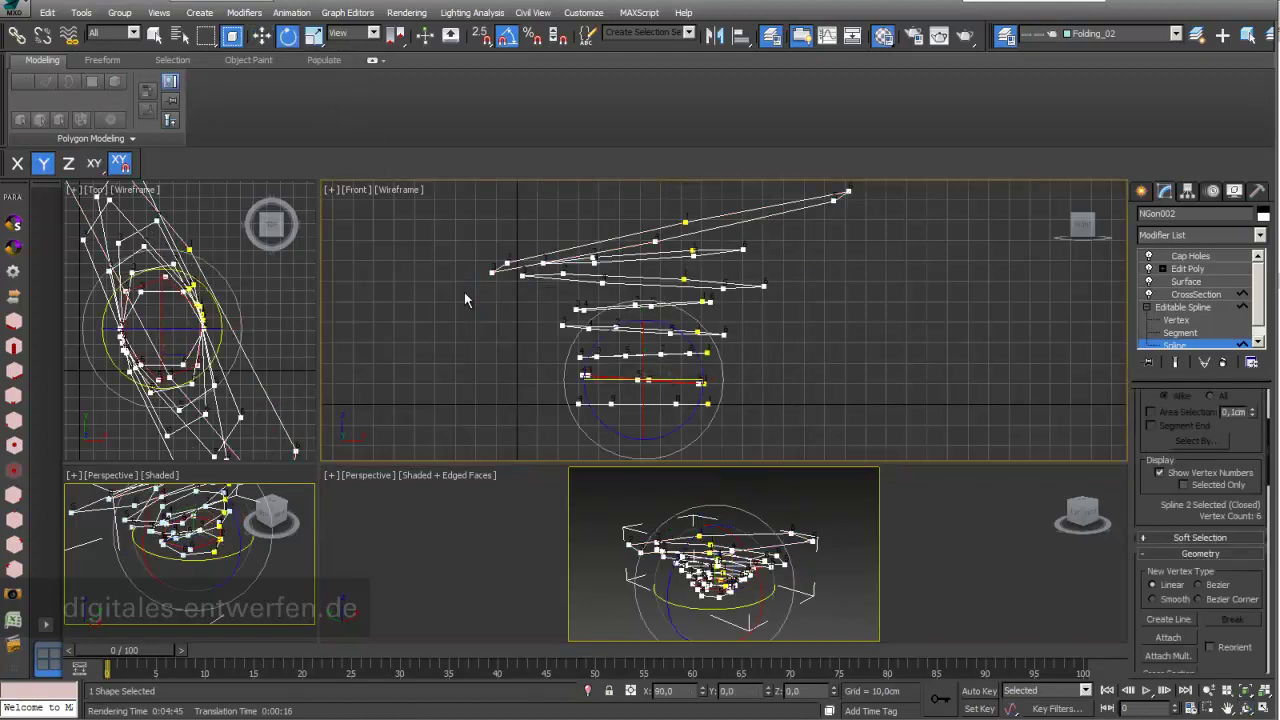
pyautogui.moveTo(565, 372); pyautogui.dragTo(567, 375)
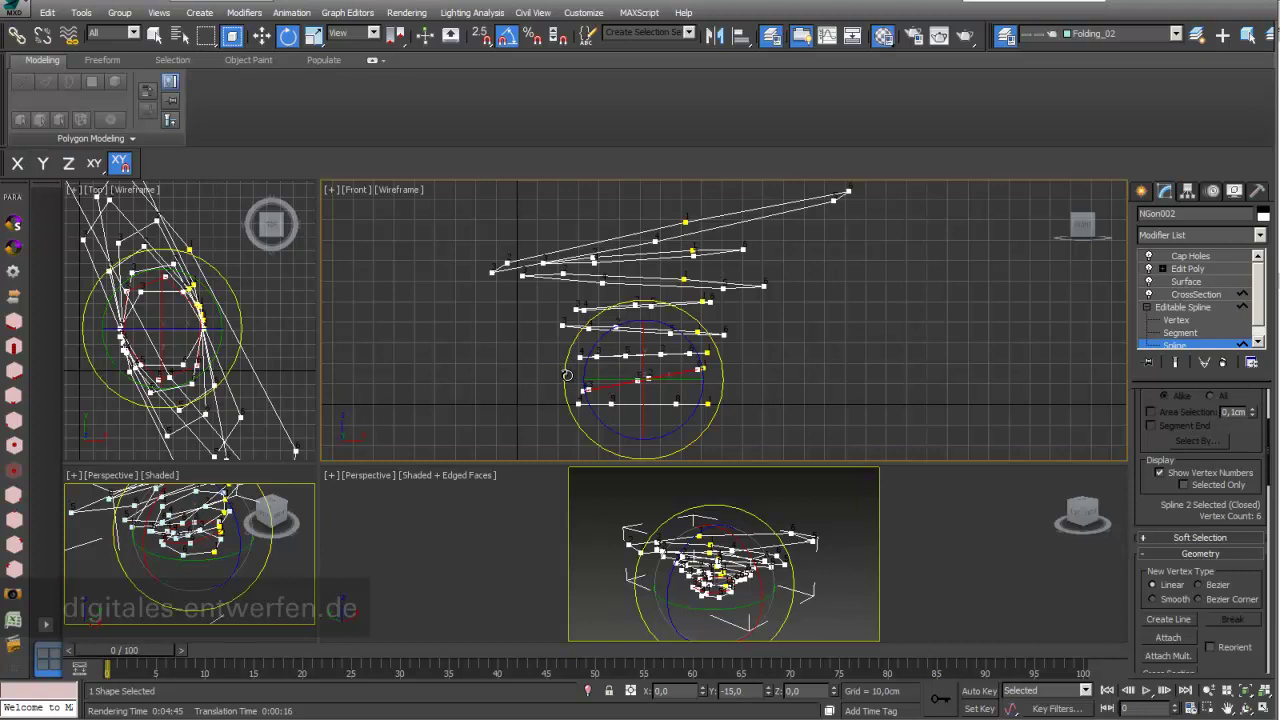
# - Scale up the second lowest hexagon spline and show the end result of the modifier stack in an enlarged perspective view
pyautogui.click(314, 36)
pyautogui.moveTo(670, 377); pyautogui.dragTo(668, 327)
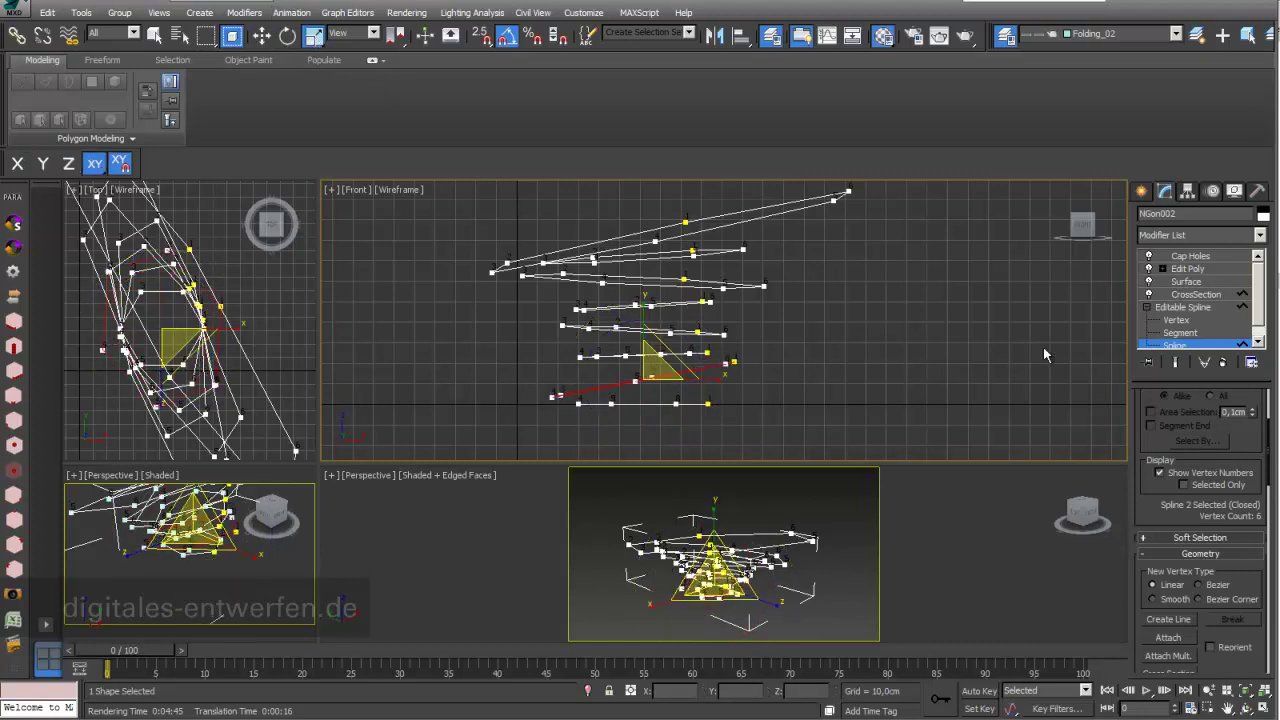
pyautogui.click(1176, 362)
pyautogui.moveTo(989, 463); pyautogui.dragTo(989, 252)
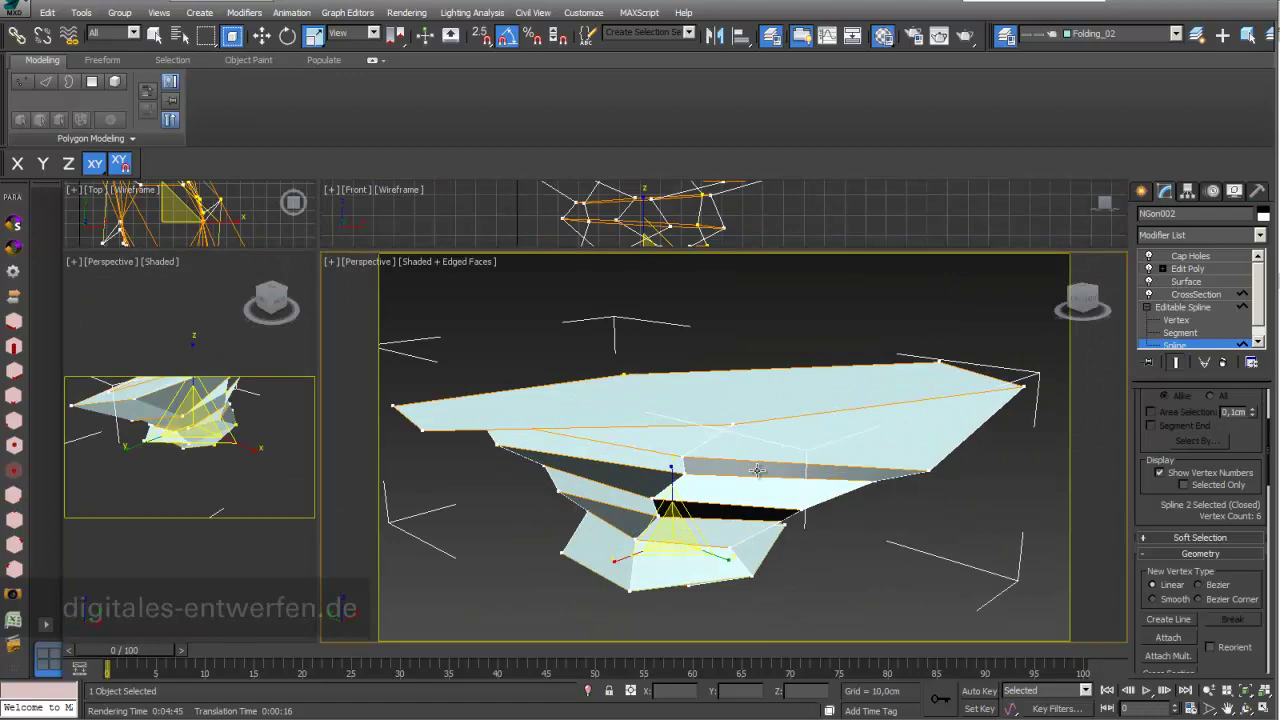